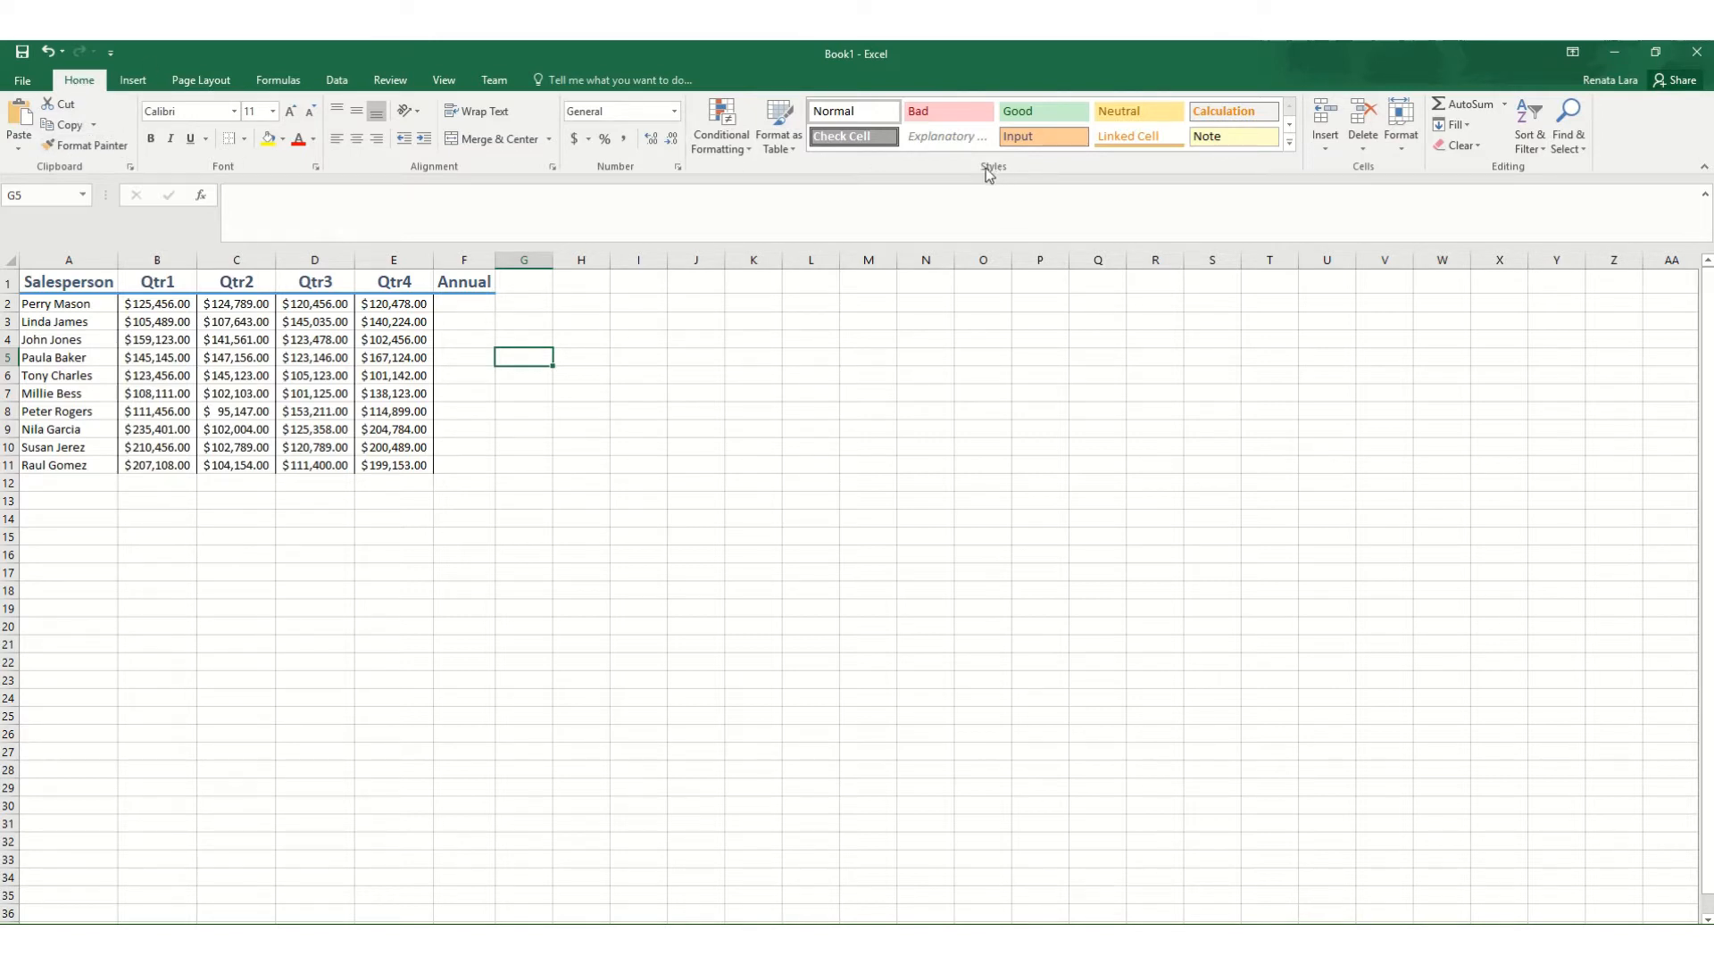
{"action": "left_click", "coordinate": [746, 150]}
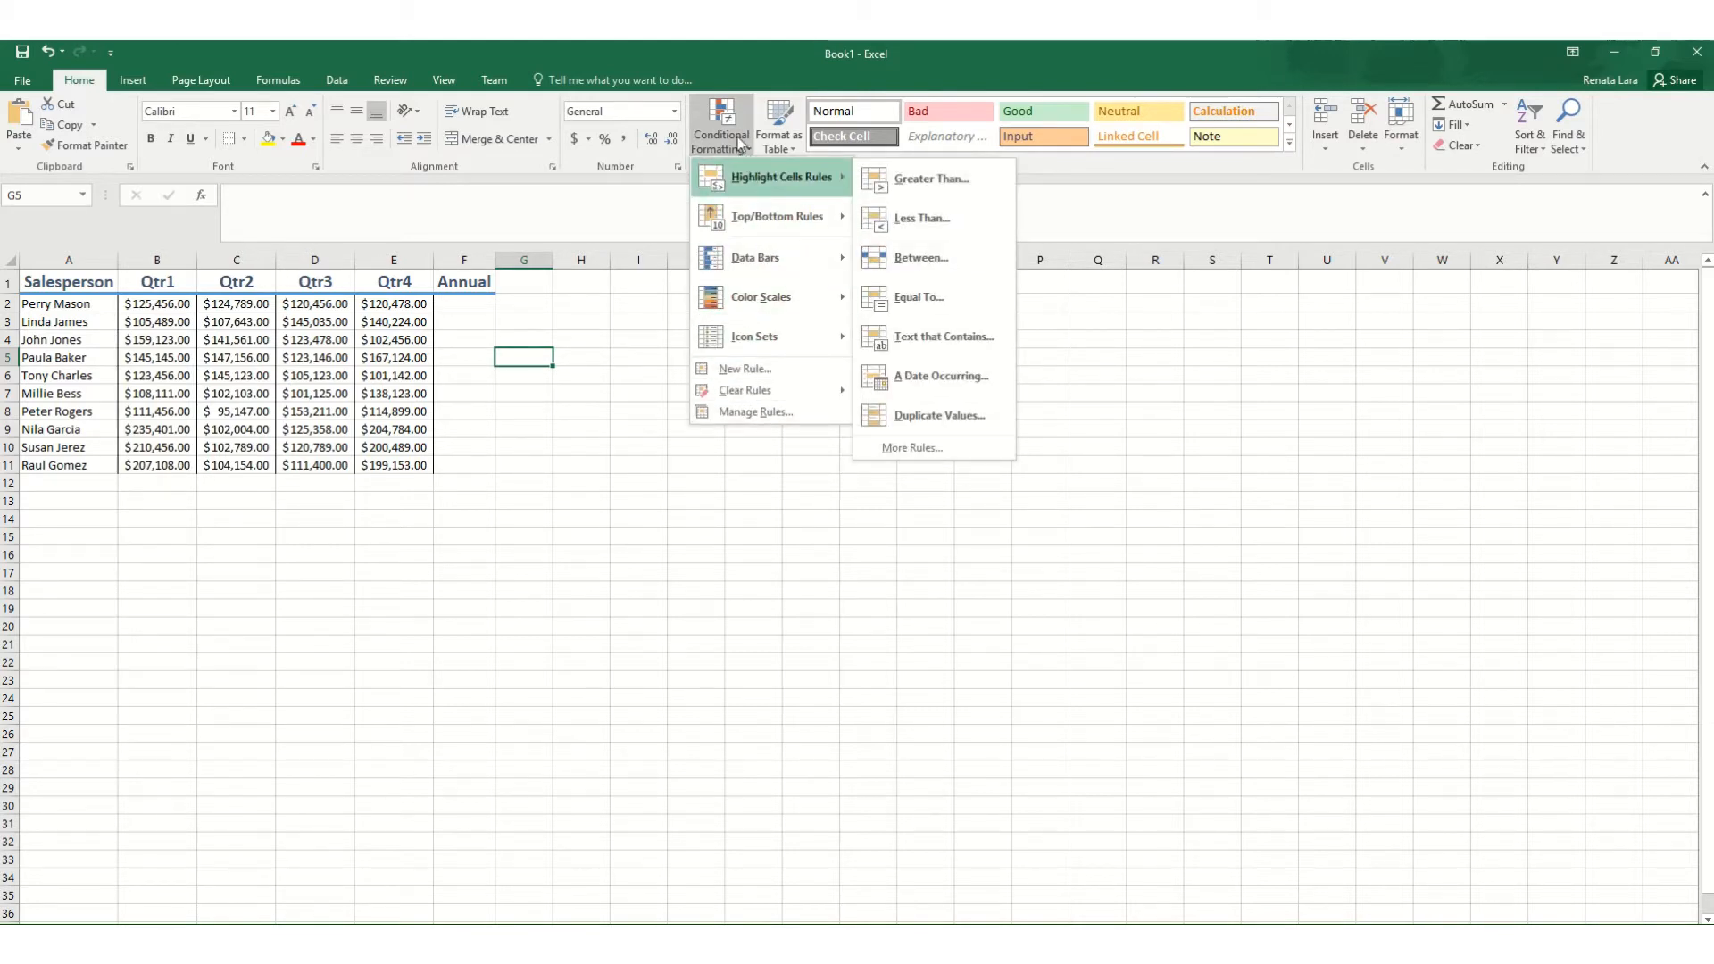
{"action": "left_click", "coordinate": [743, 54]}
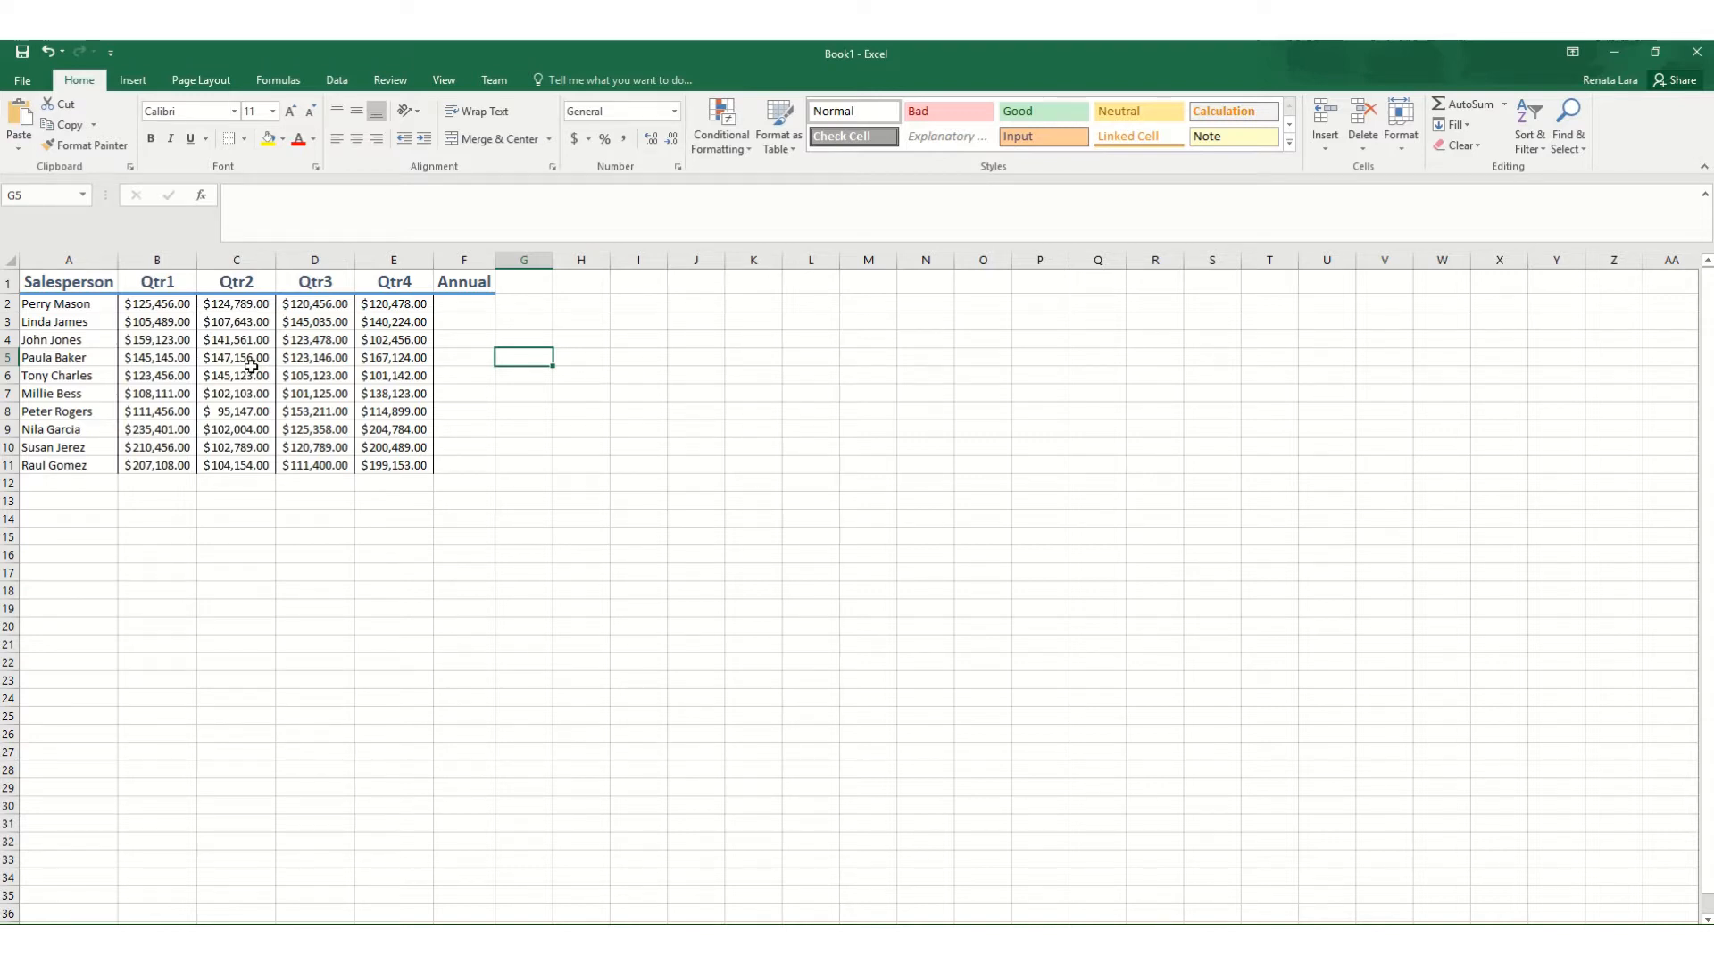
- Examine the salesperson list, the quarterly sales figures in B2:E11 and the empty Annual column
{"action": "left_click_drag", "start_coordinate": [59, 303], "coordinate": [73, 462]}
{"action": "left_click", "coordinate": [110, 502]}
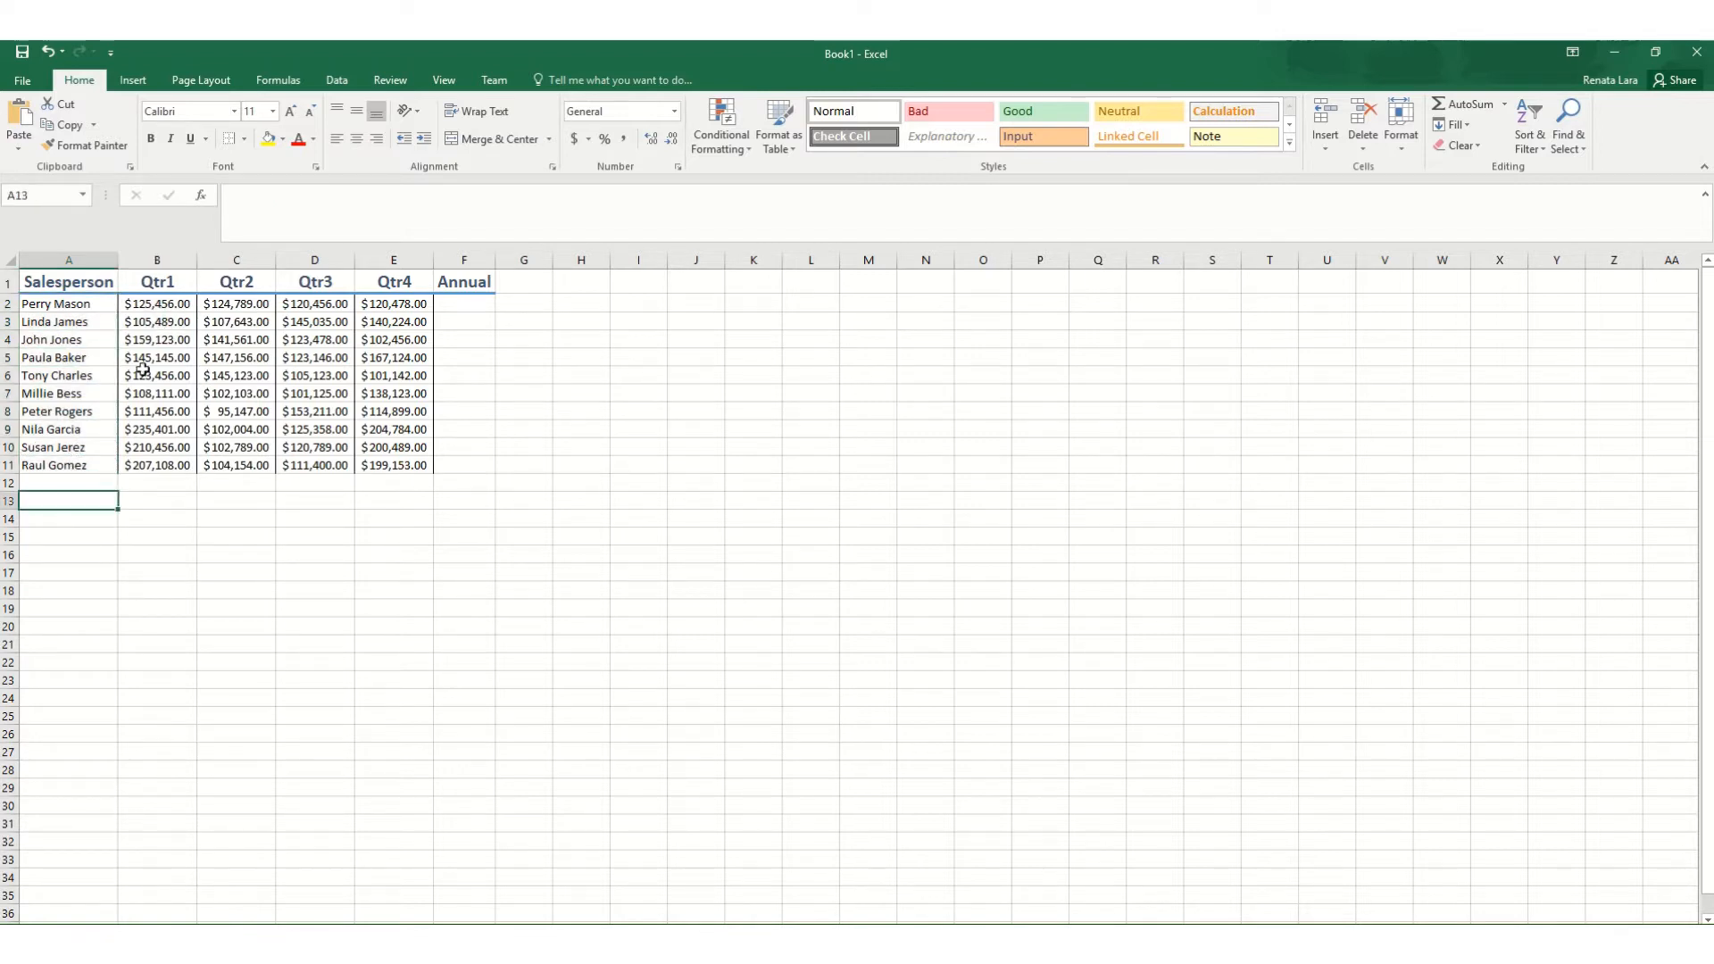
{"action": "left_click_drag", "start_coordinate": [136, 306], "coordinate": [420, 466]}
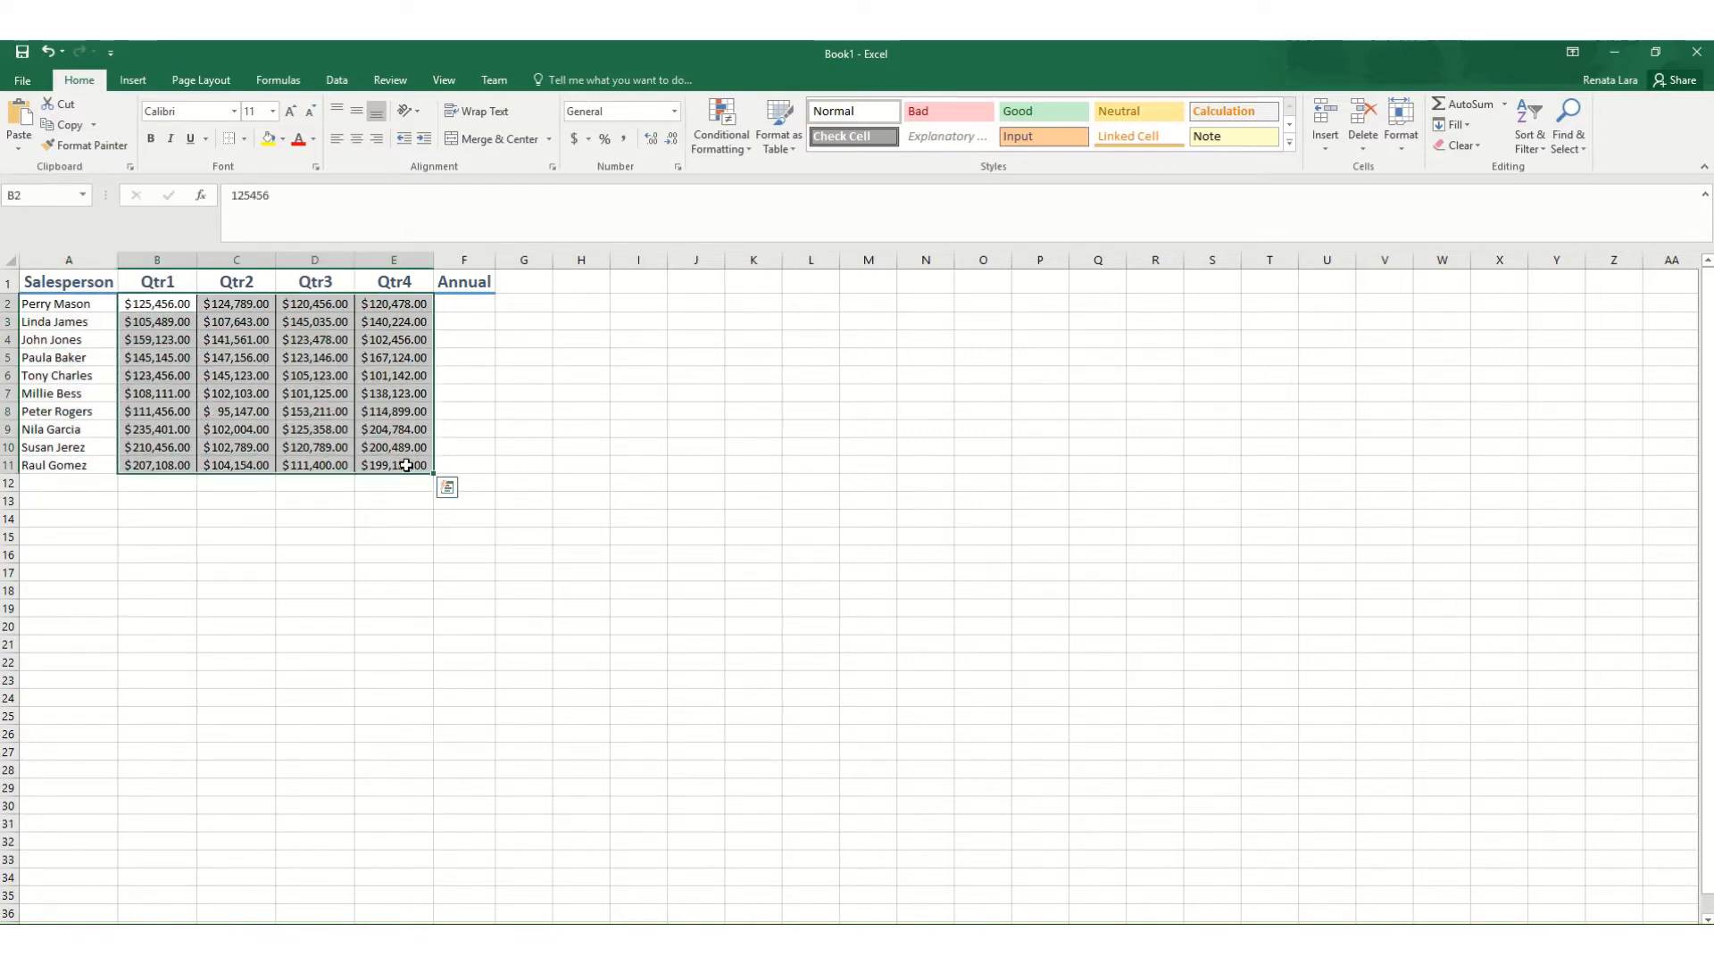
{"action": "left_click", "coordinate": [525, 483]}
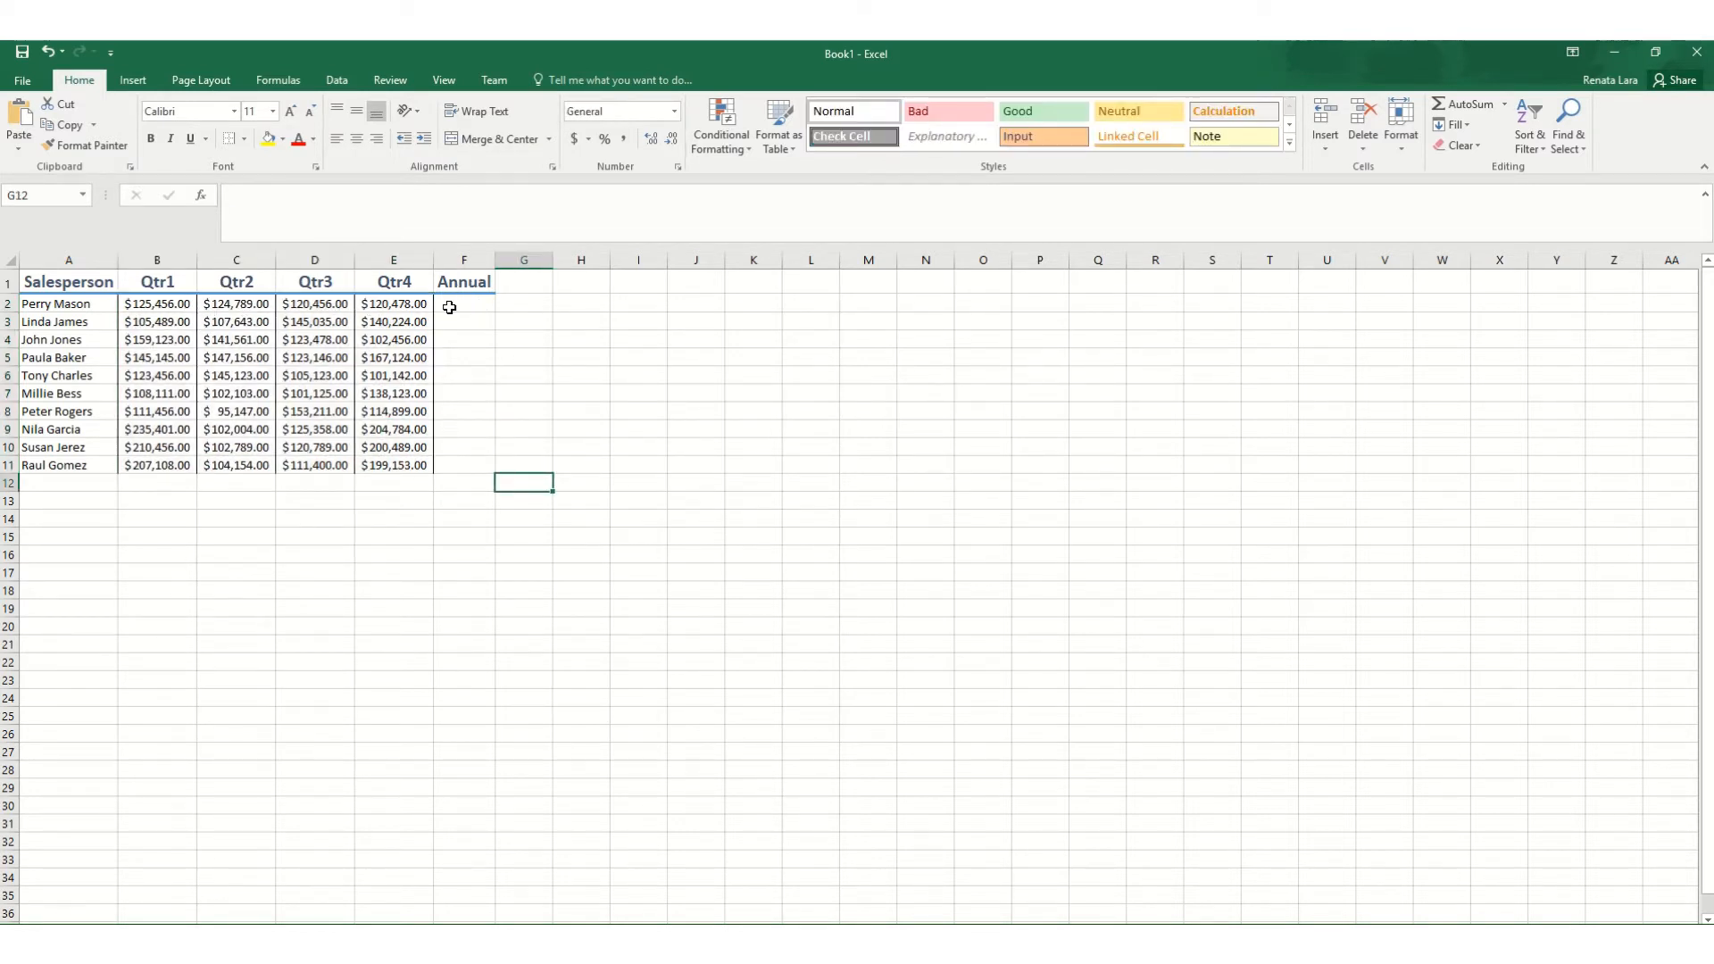
{"action": "left_click_drag", "start_coordinate": [449, 307], "coordinate": [459, 467]}
{"action": "left_click", "coordinate": [159, 323]}
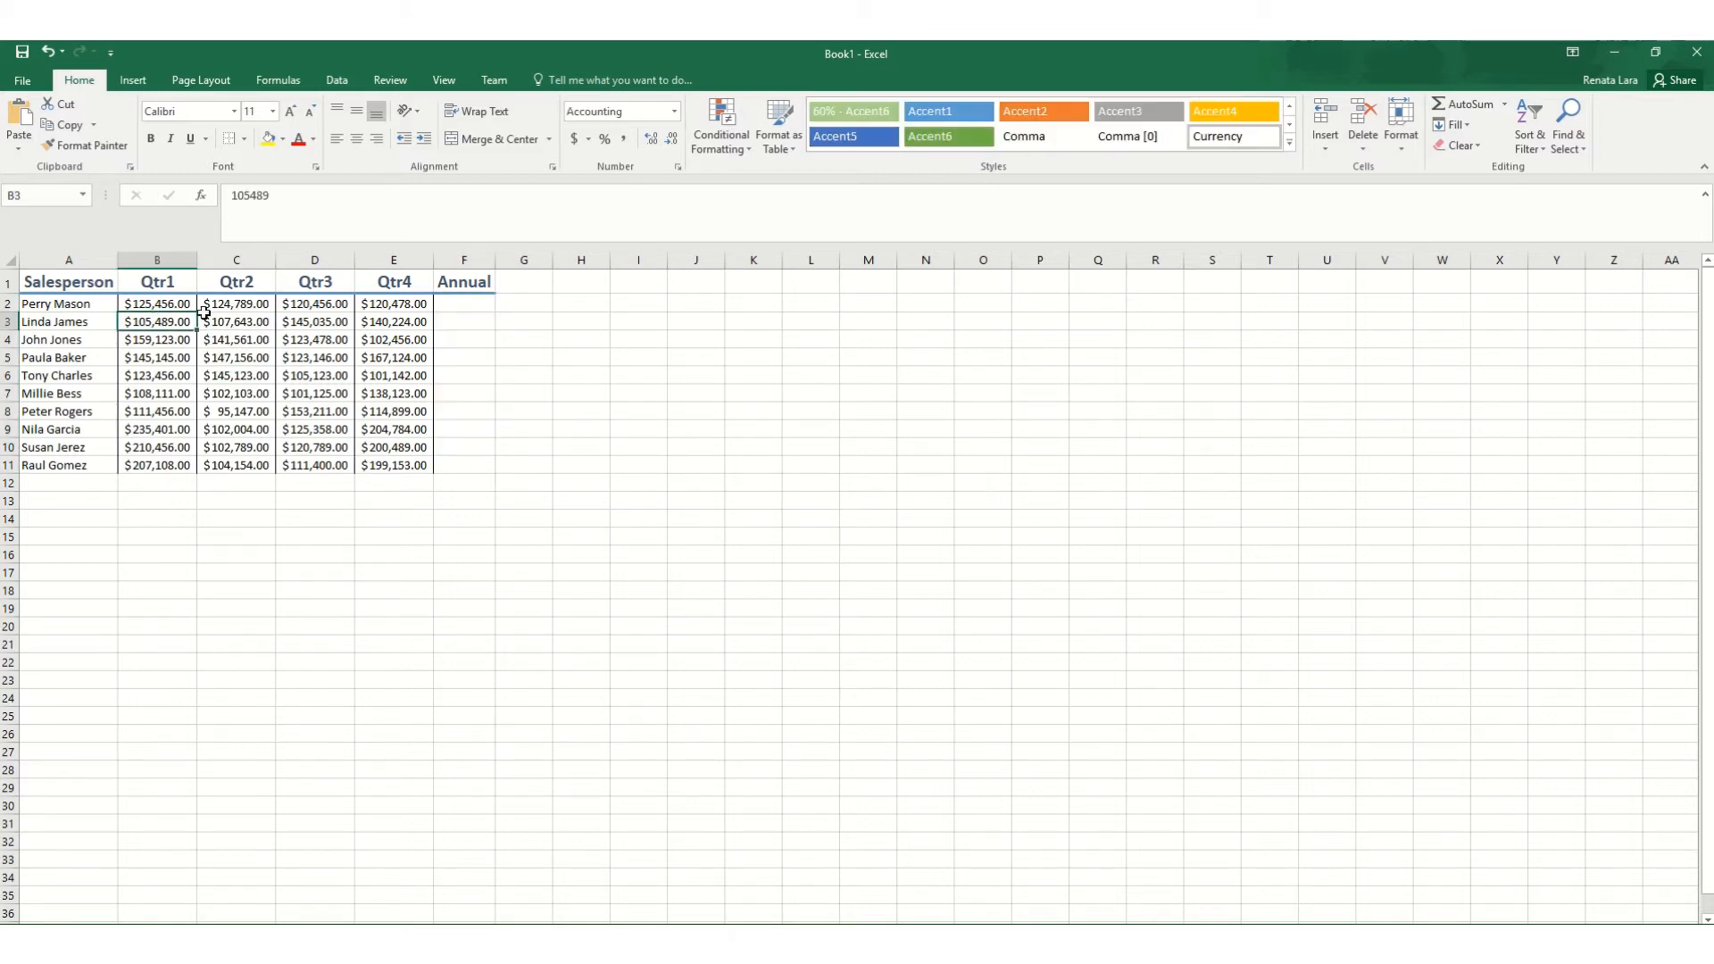
{"action": "left_click_drag", "start_coordinate": [165, 304], "coordinate": [409, 303]}
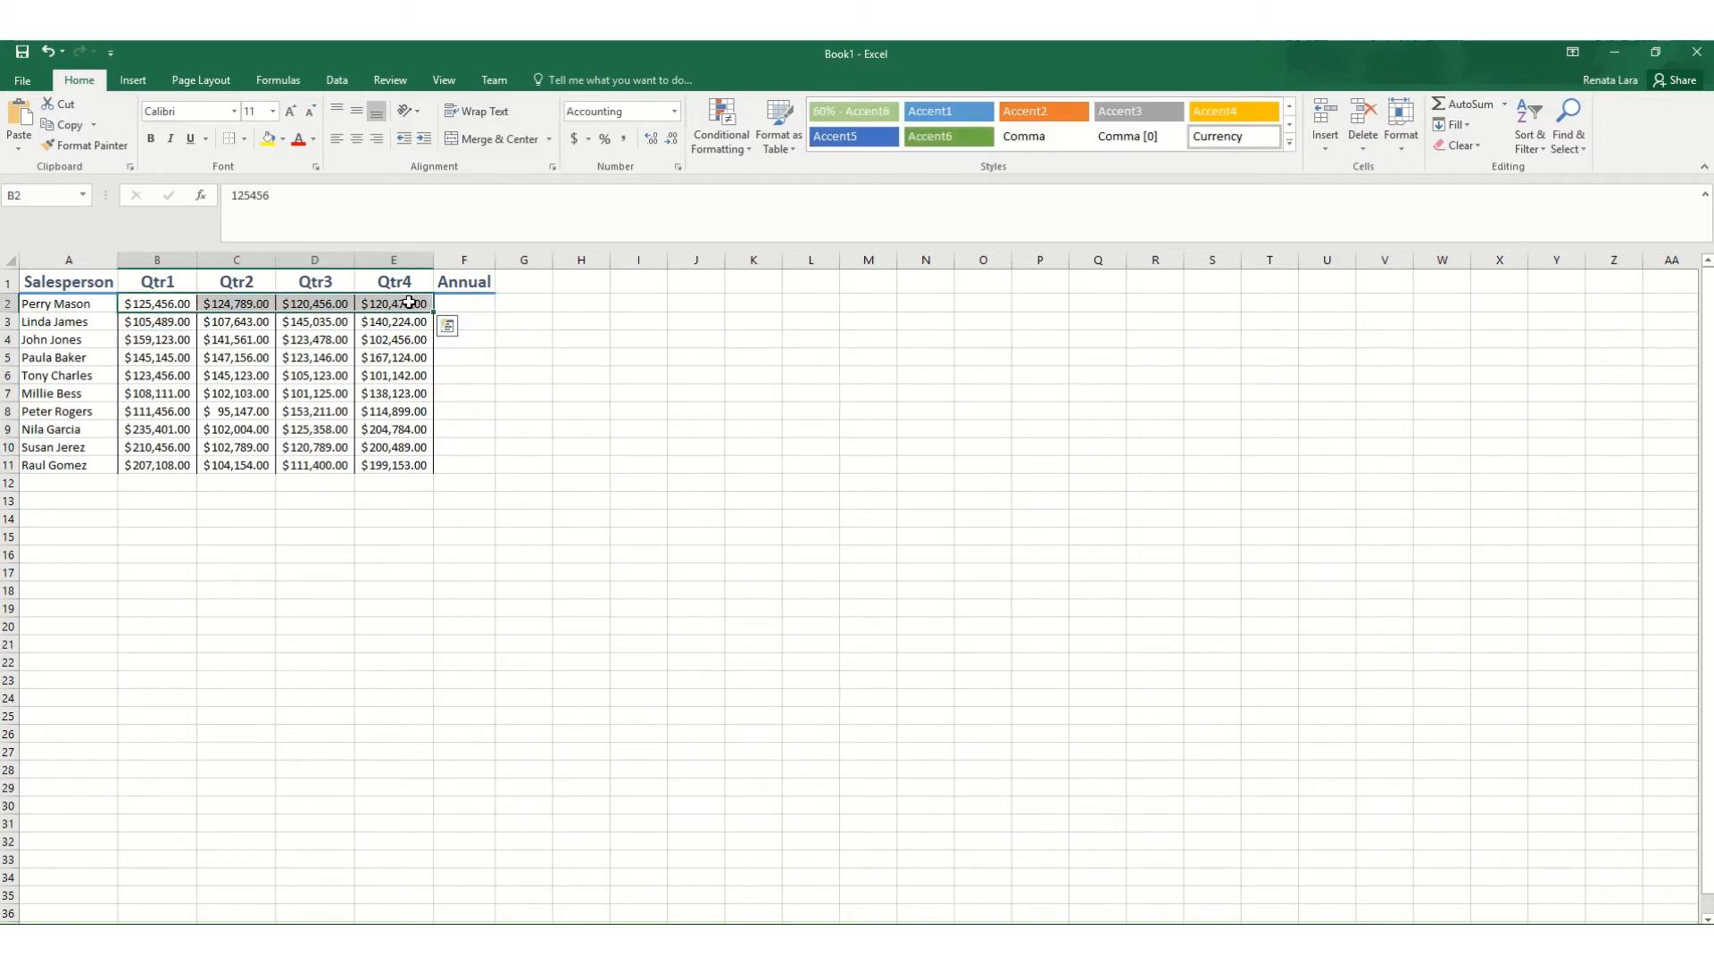
{"action": "left_click", "coordinate": [466, 305]}
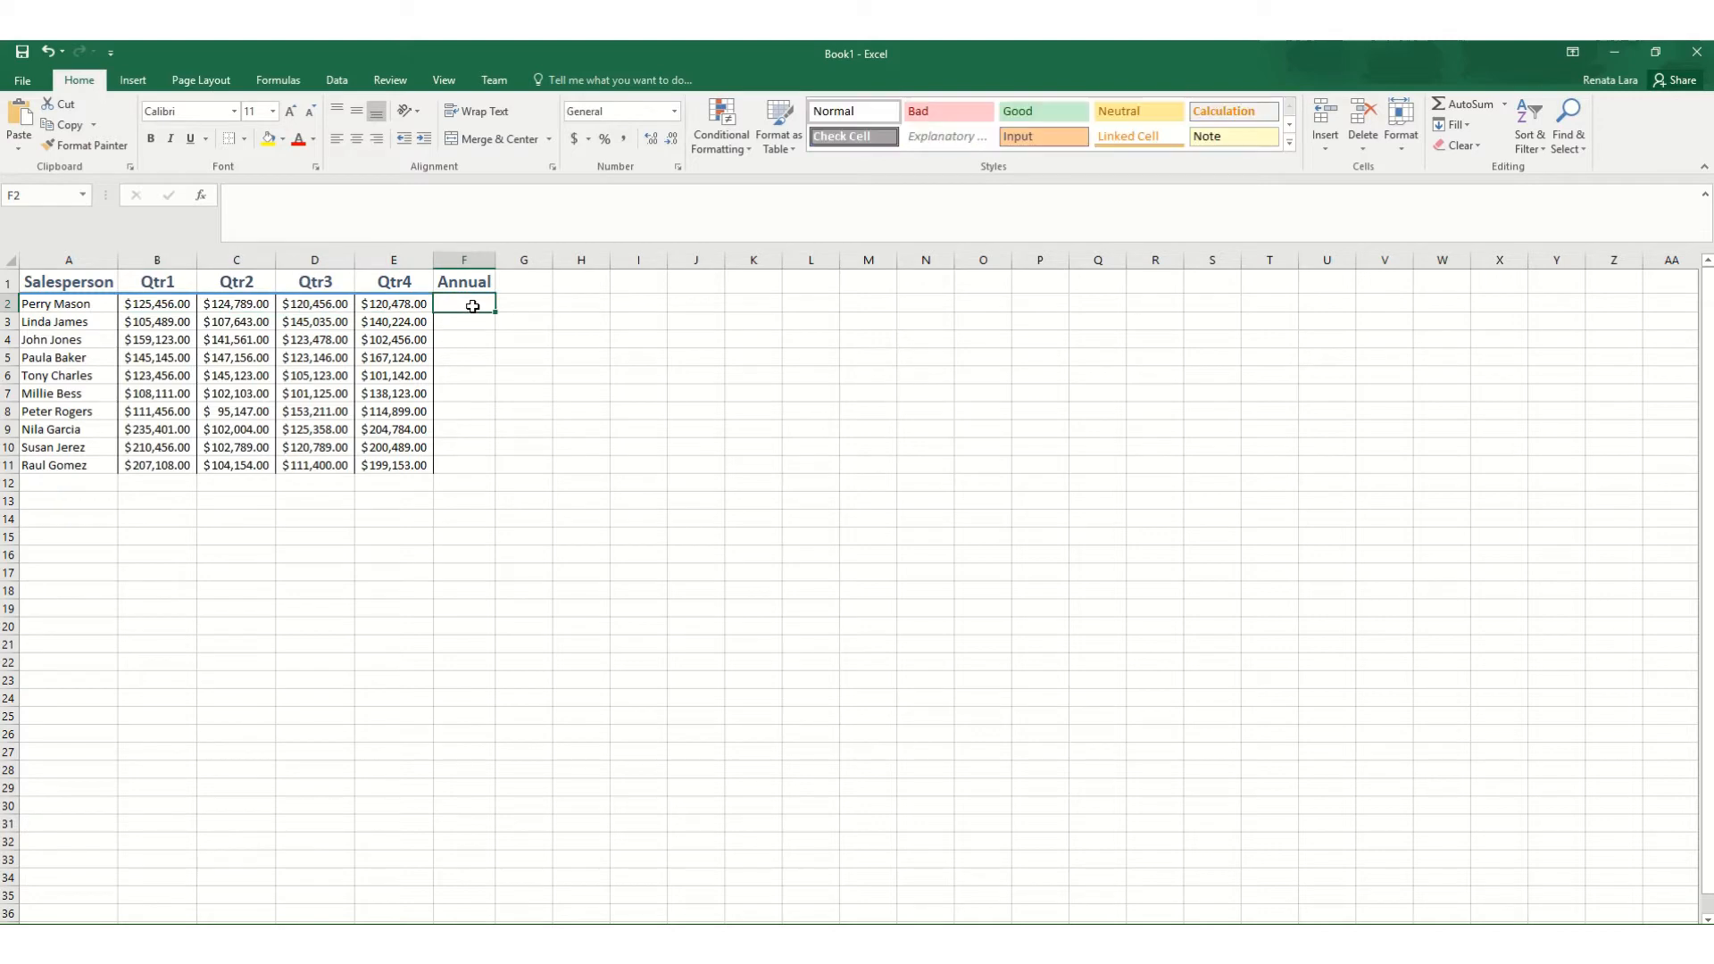
{"action": "left_click_drag", "start_coordinate": [175, 304], "coordinate": [407, 304]}
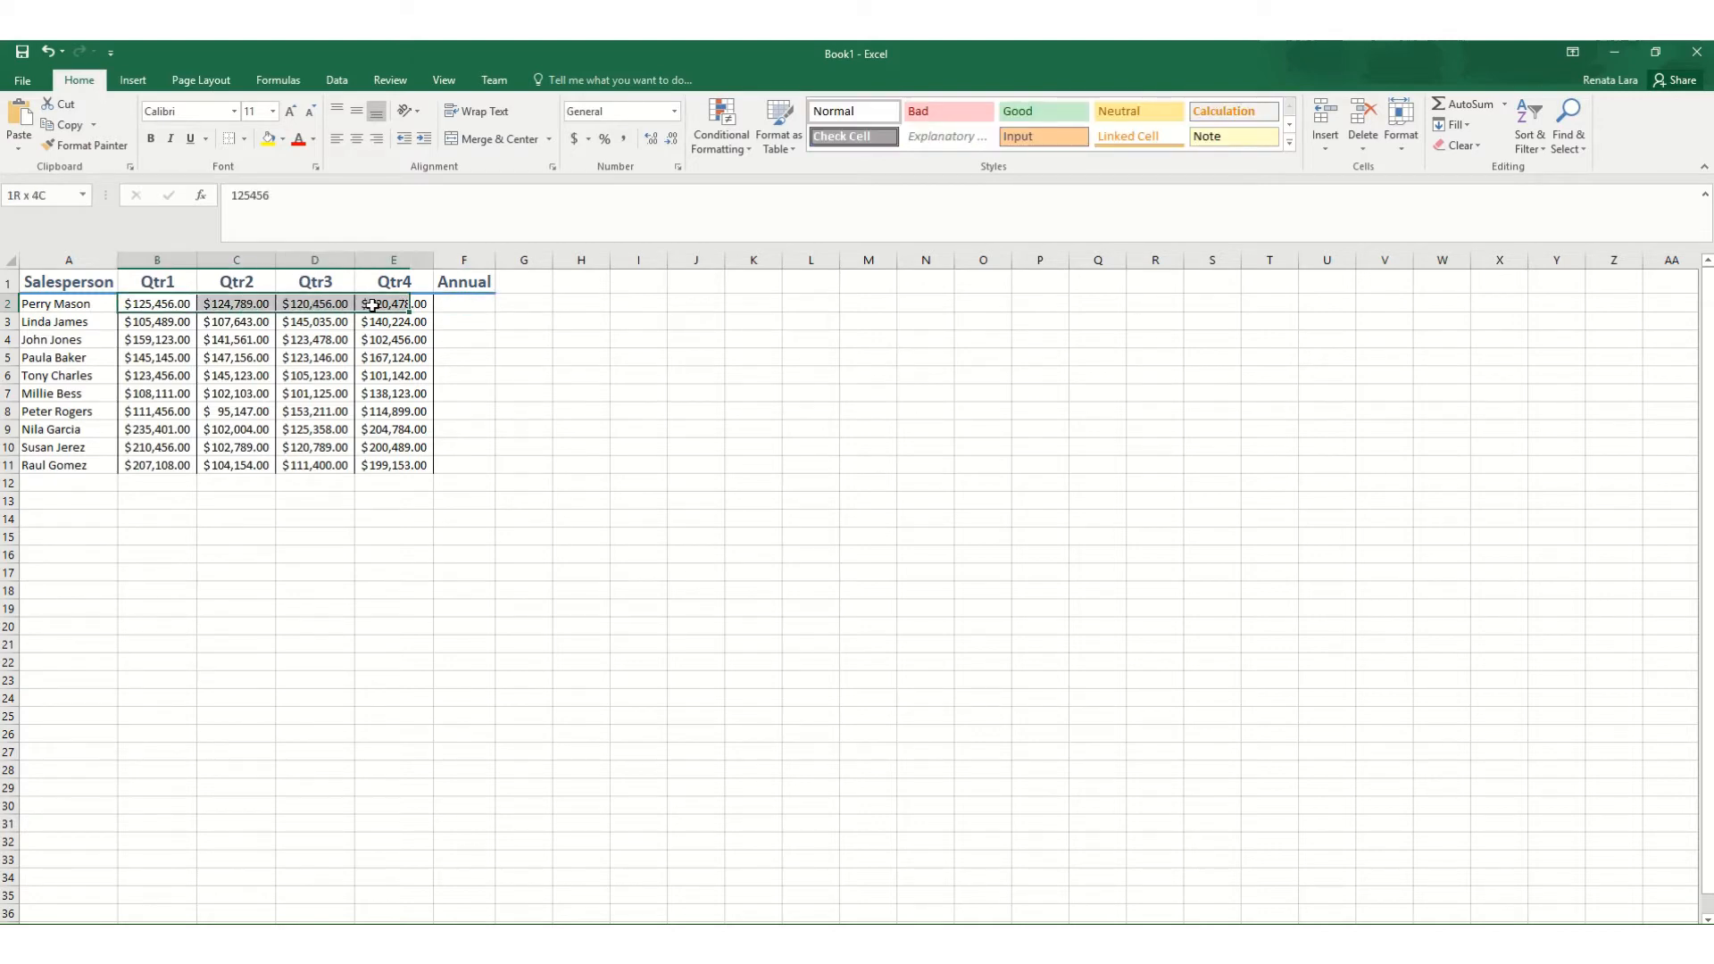
{"action": "left_click", "coordinate": [470, 306]}
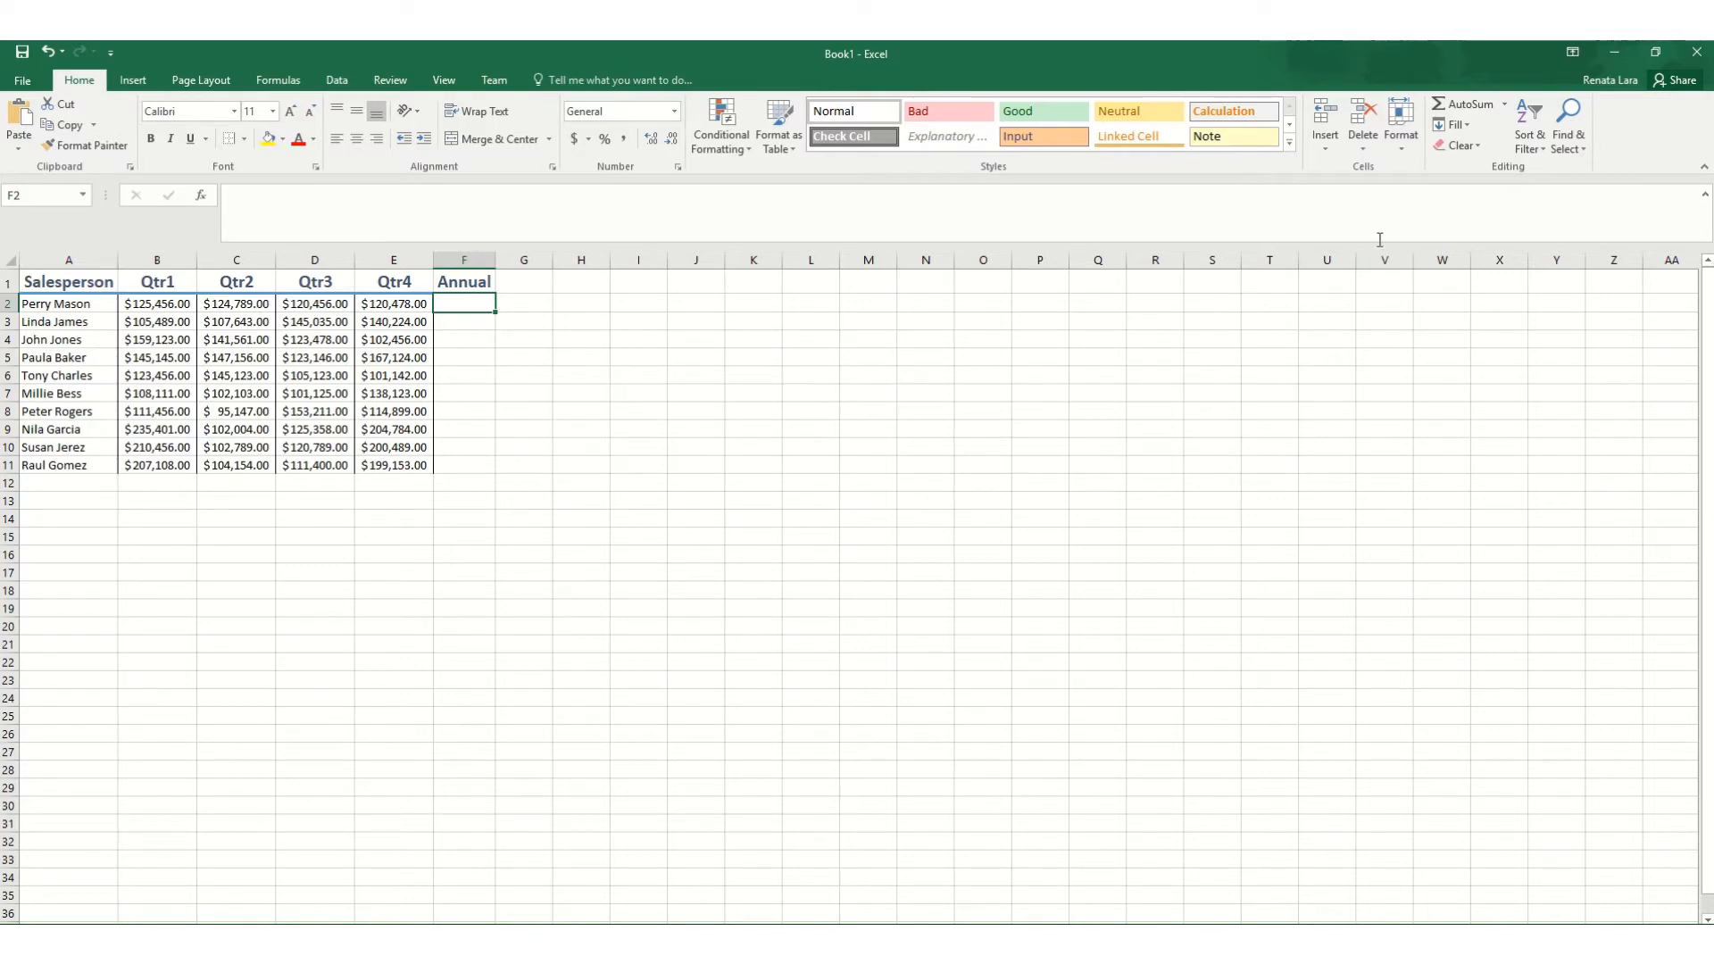
{"action": "left_click", "coordinate": [174, 303]}
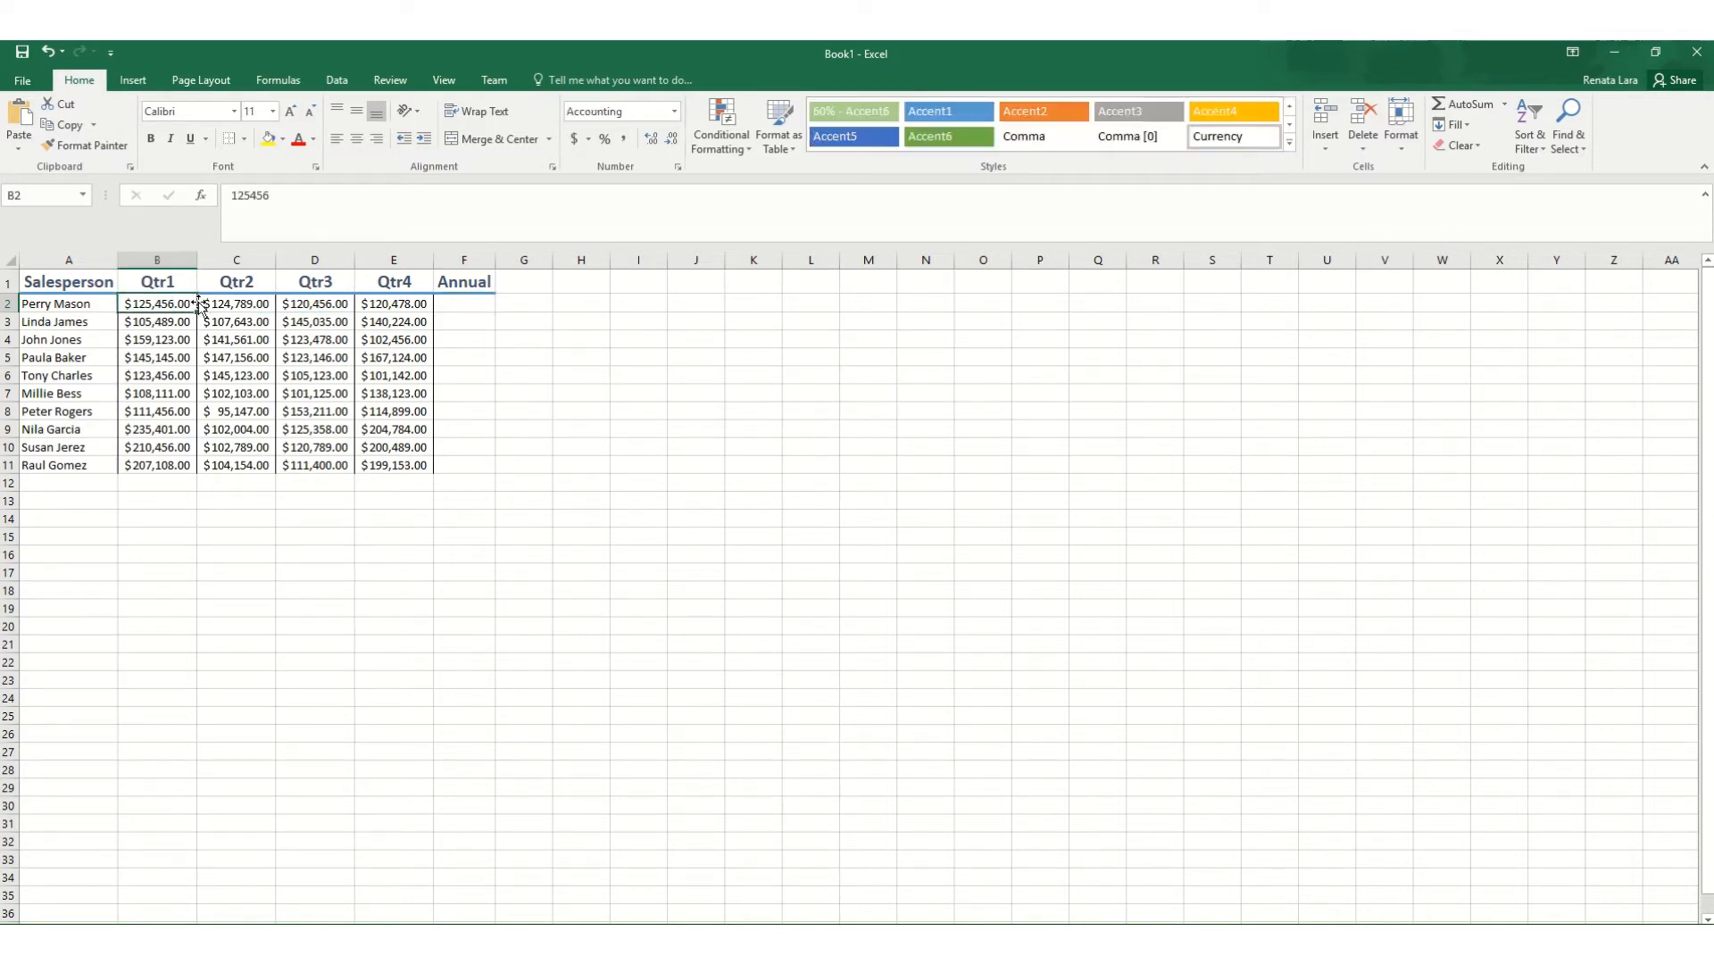
{"action": "left_click", "coordinate": [214, 305]}
{"action": "left_click", "coordinate": [292, 305]}
{"action": "left_click", "coordinate": [381, 306]}
{"action": "left_click", "coordinate": [469, 309]}
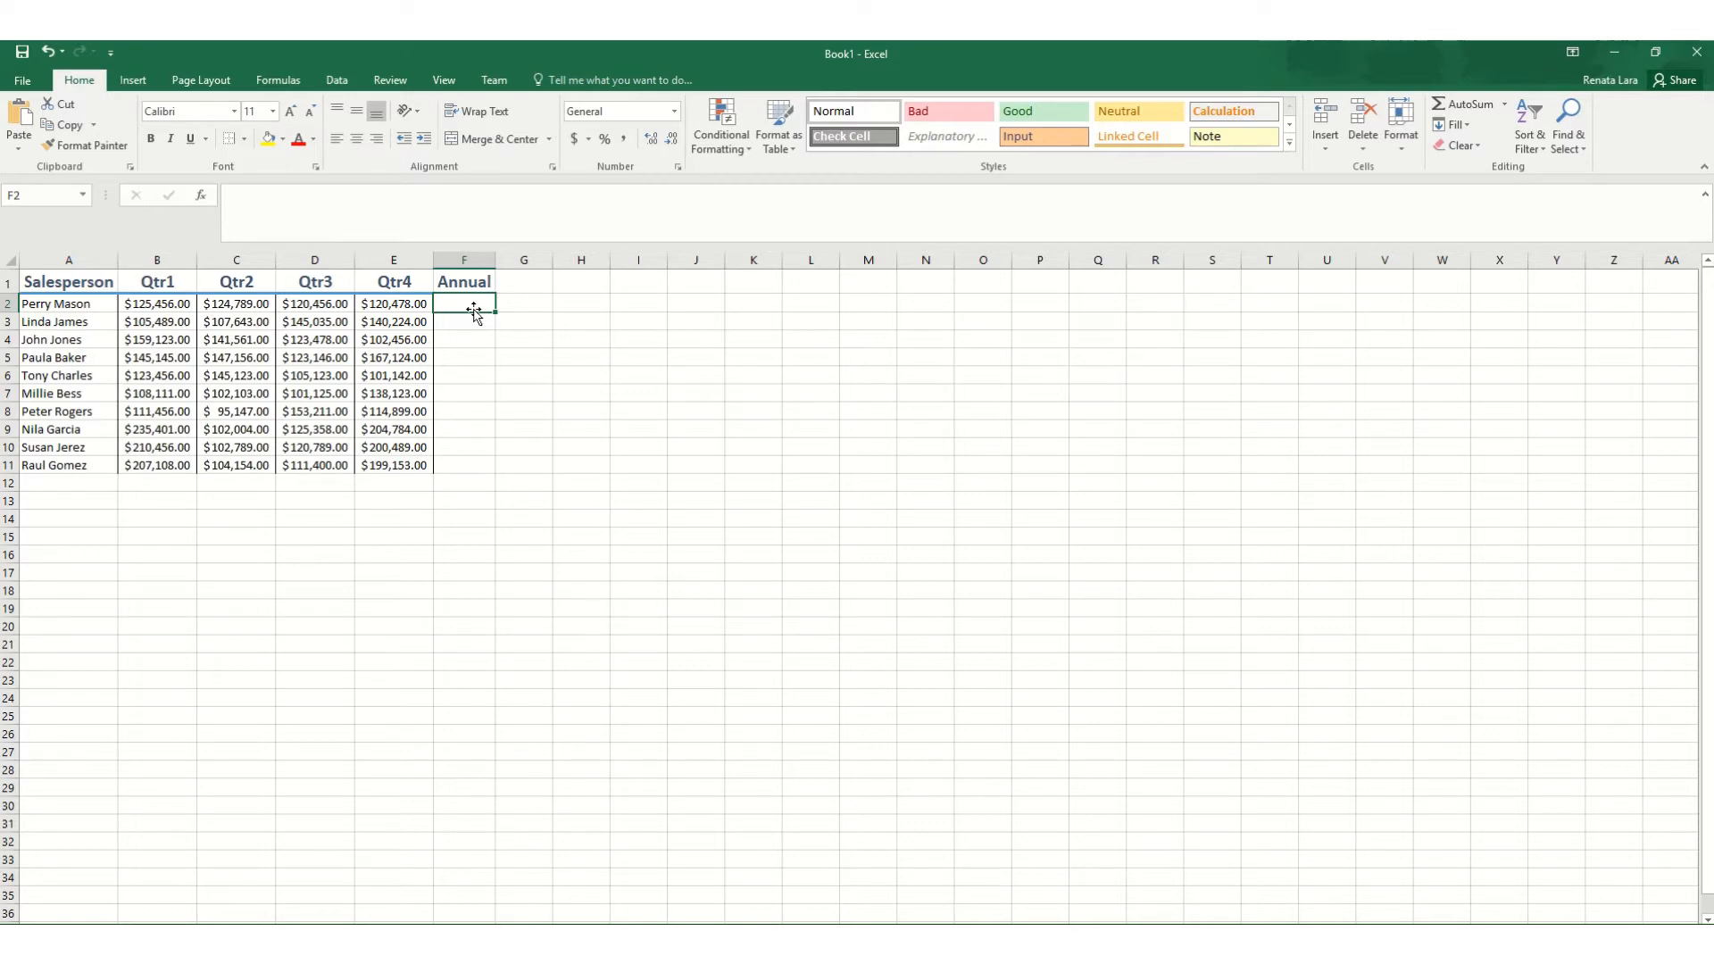
{"action": "left_click", "coordinate": [501, 359]}
- Enter the formula =B2+C2+D2+E2 in F2 to add up the first salesperson's four quarters
{"action": "left_click", "coordinate": [467, 306]}
{"action": "type", "text": "="}
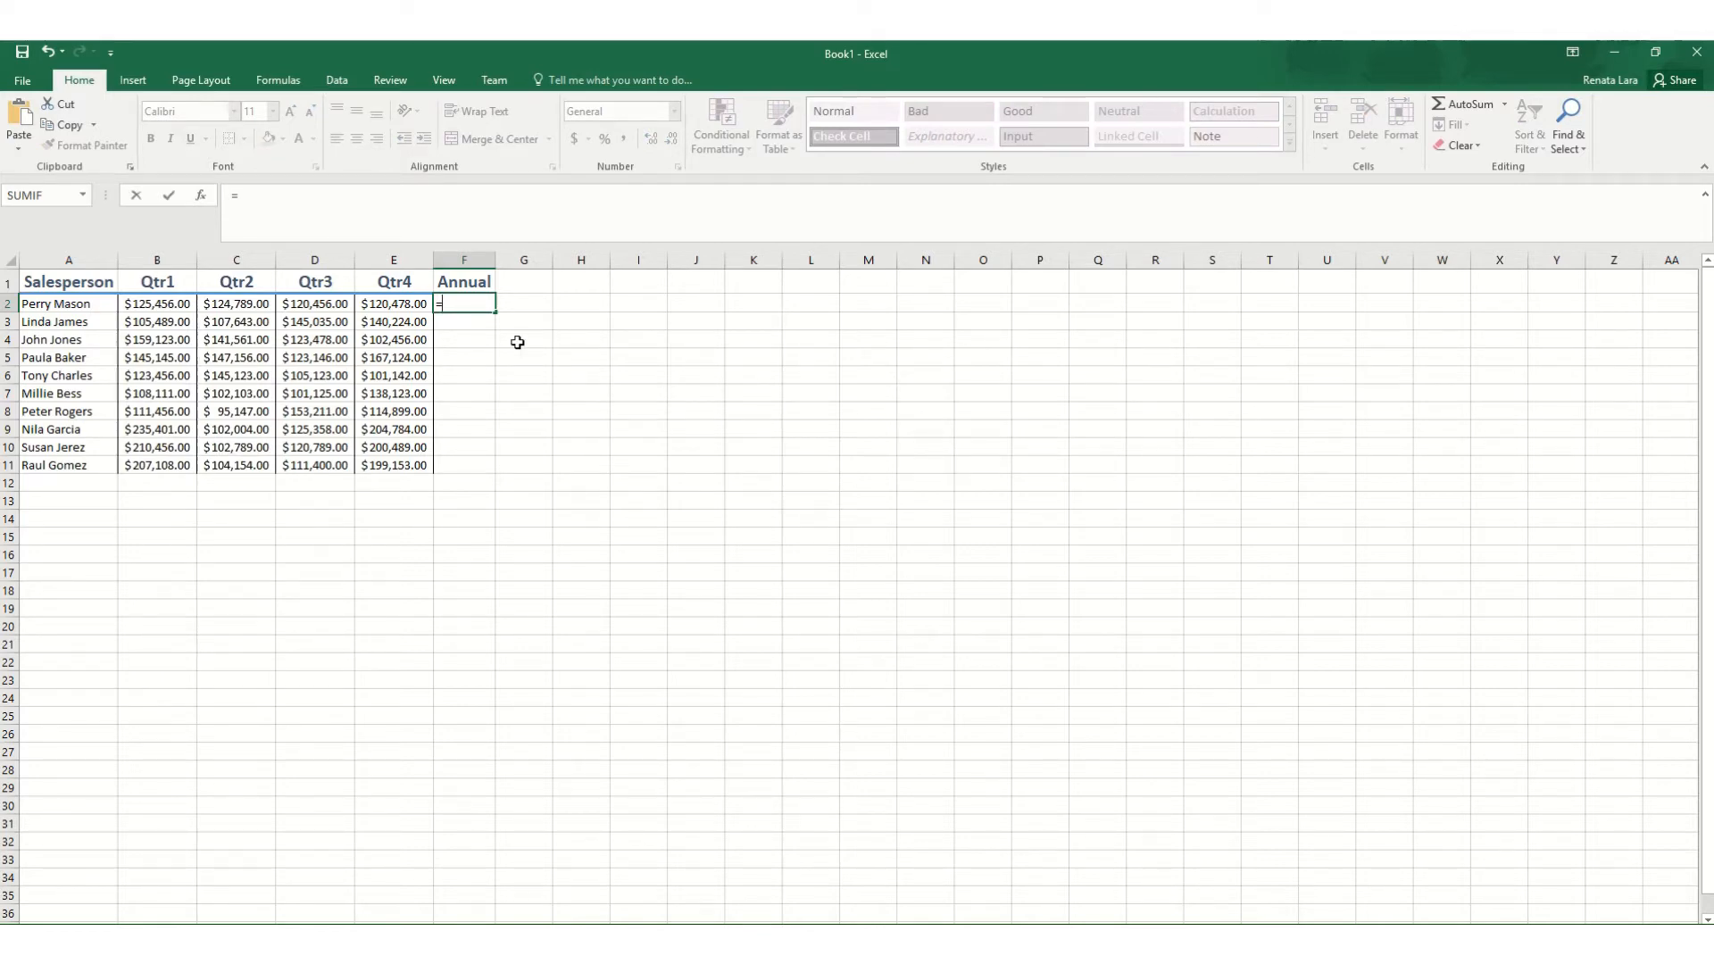
{"action": "left_click", "coordinate": [166, 305]}
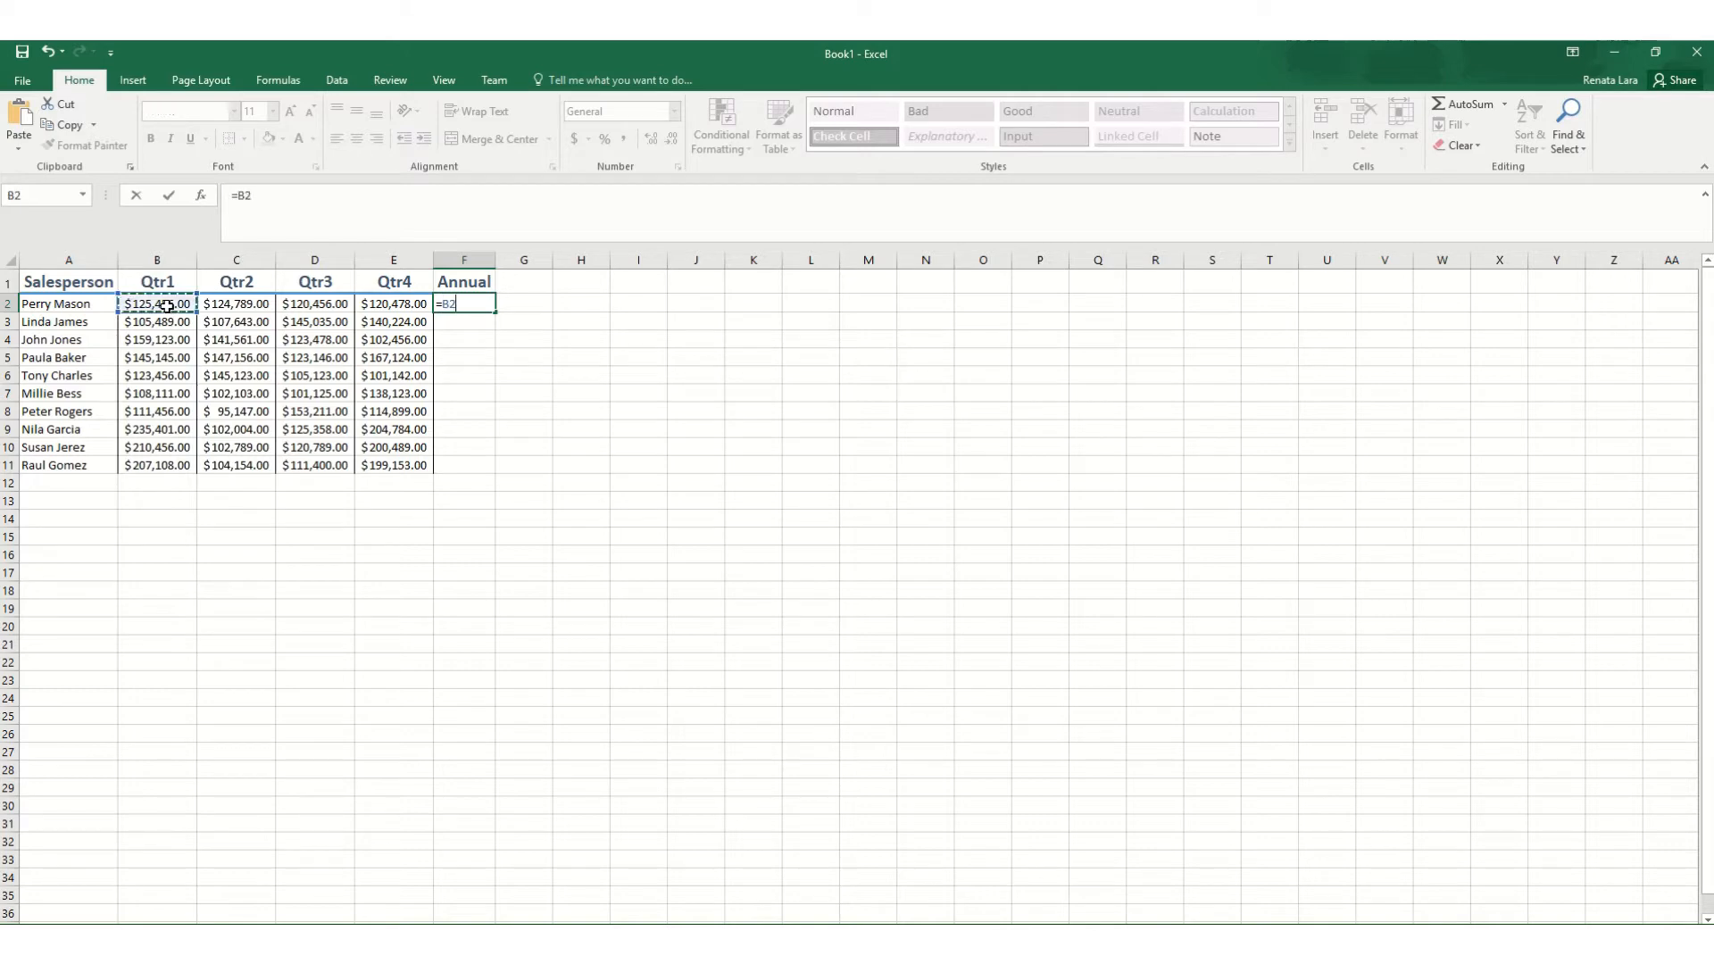
{"action": "type", "text": "+"}
{"action": "left_click", "coordinate": [239, 305]}
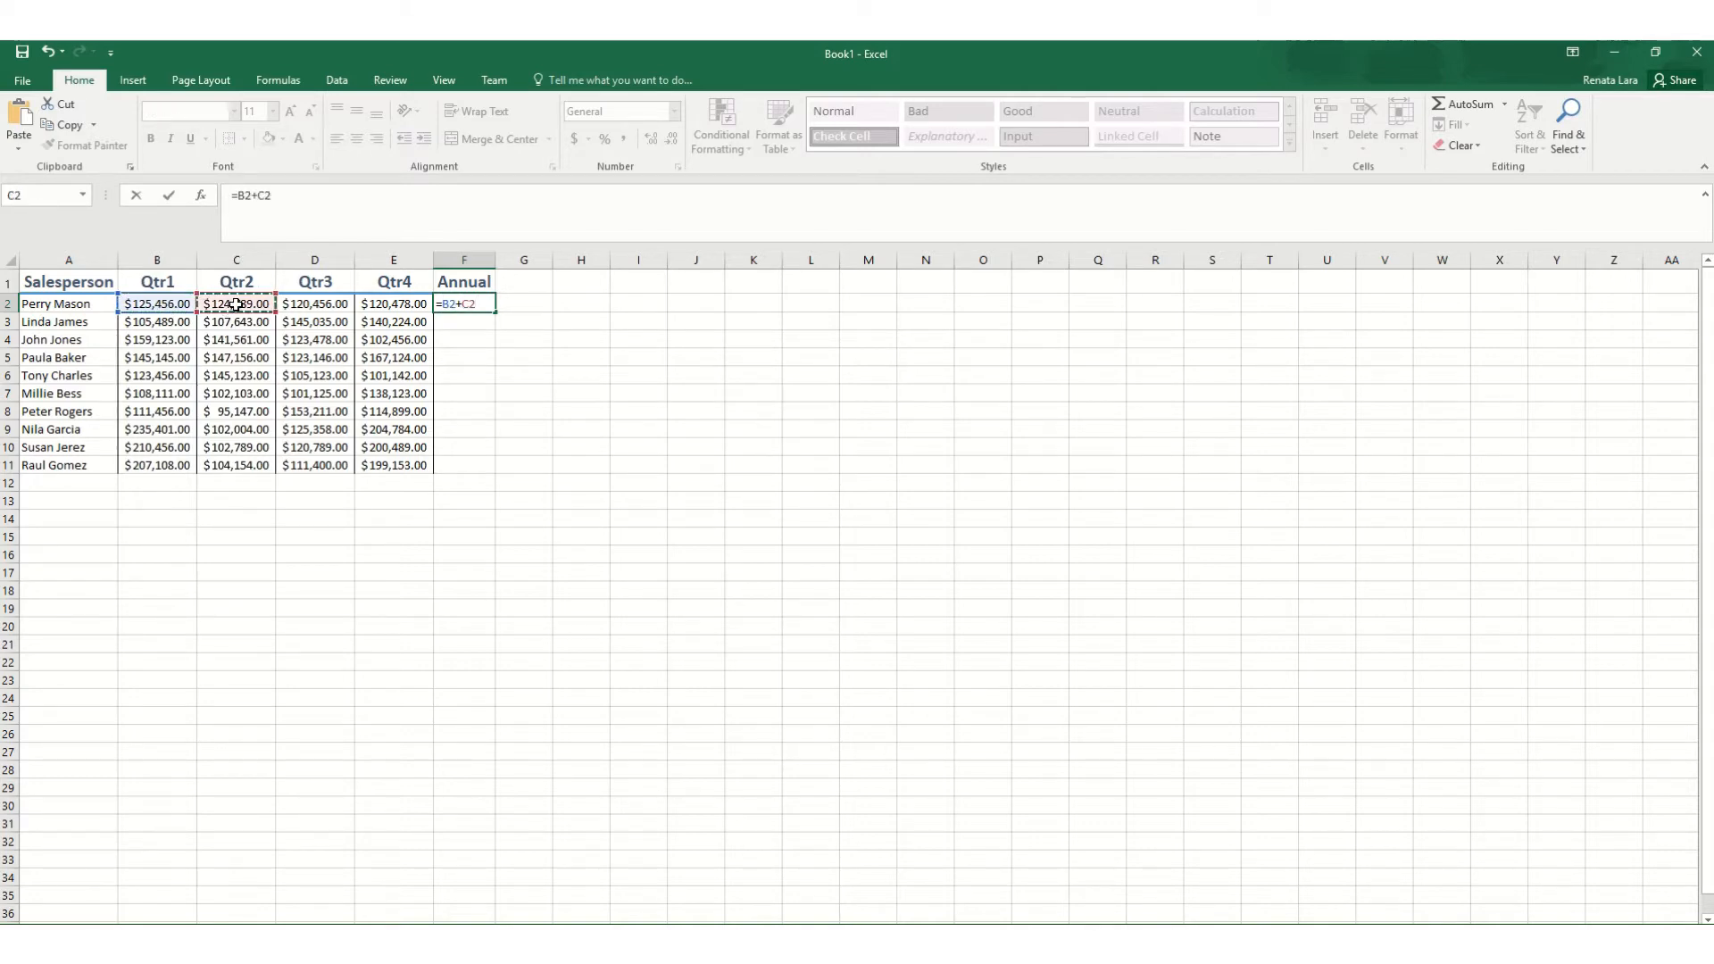
{"action": "type", "text": "+"}
{"action": "left_click", "coordinate": [308, 306]}
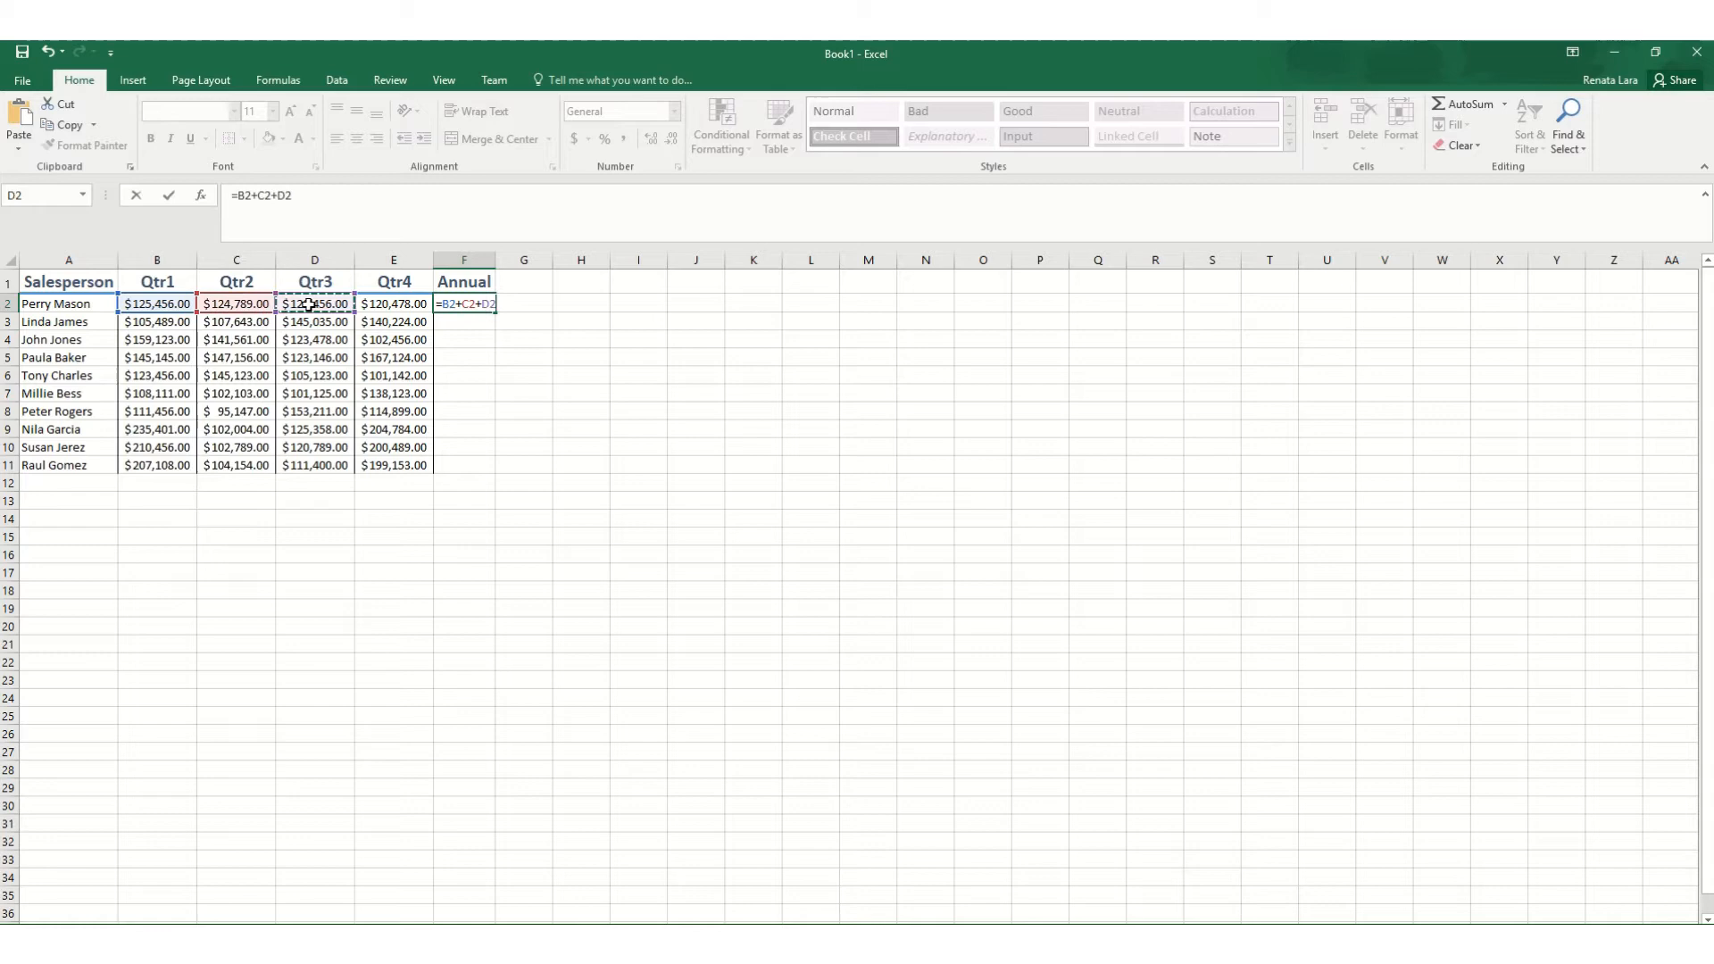
{"action": "type", "text": "+"}
{"action": "left_click", "coordinate": [379, 304]}
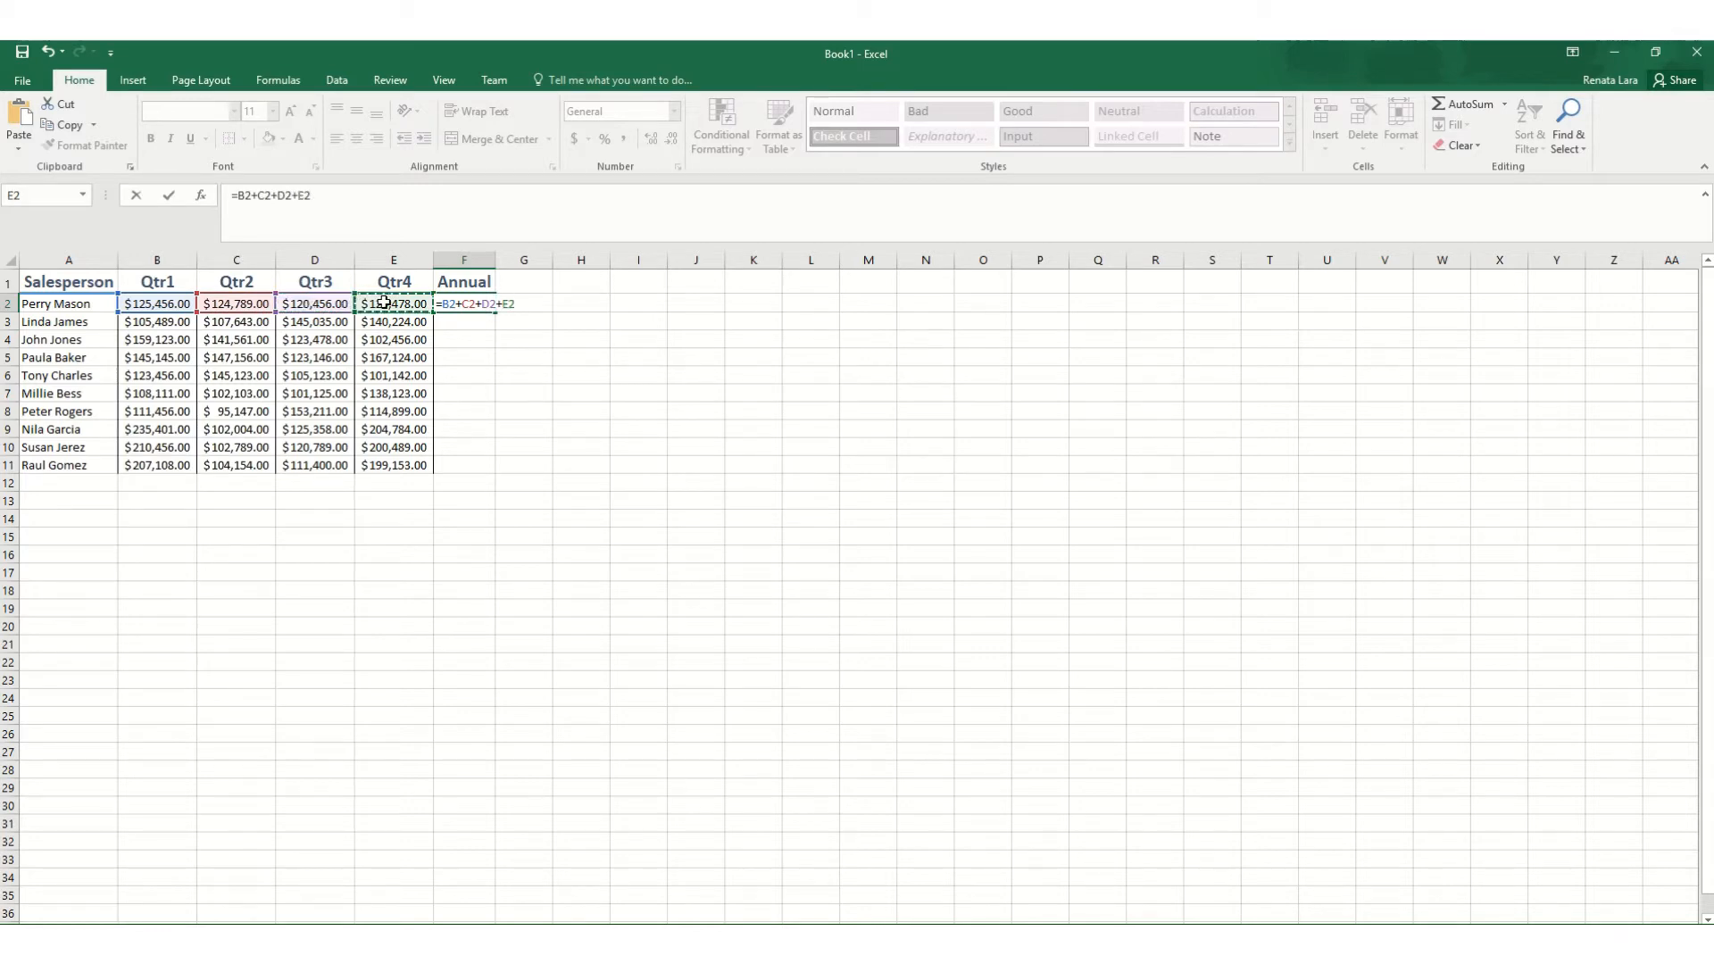
{"action": "key", "text": "Return"}
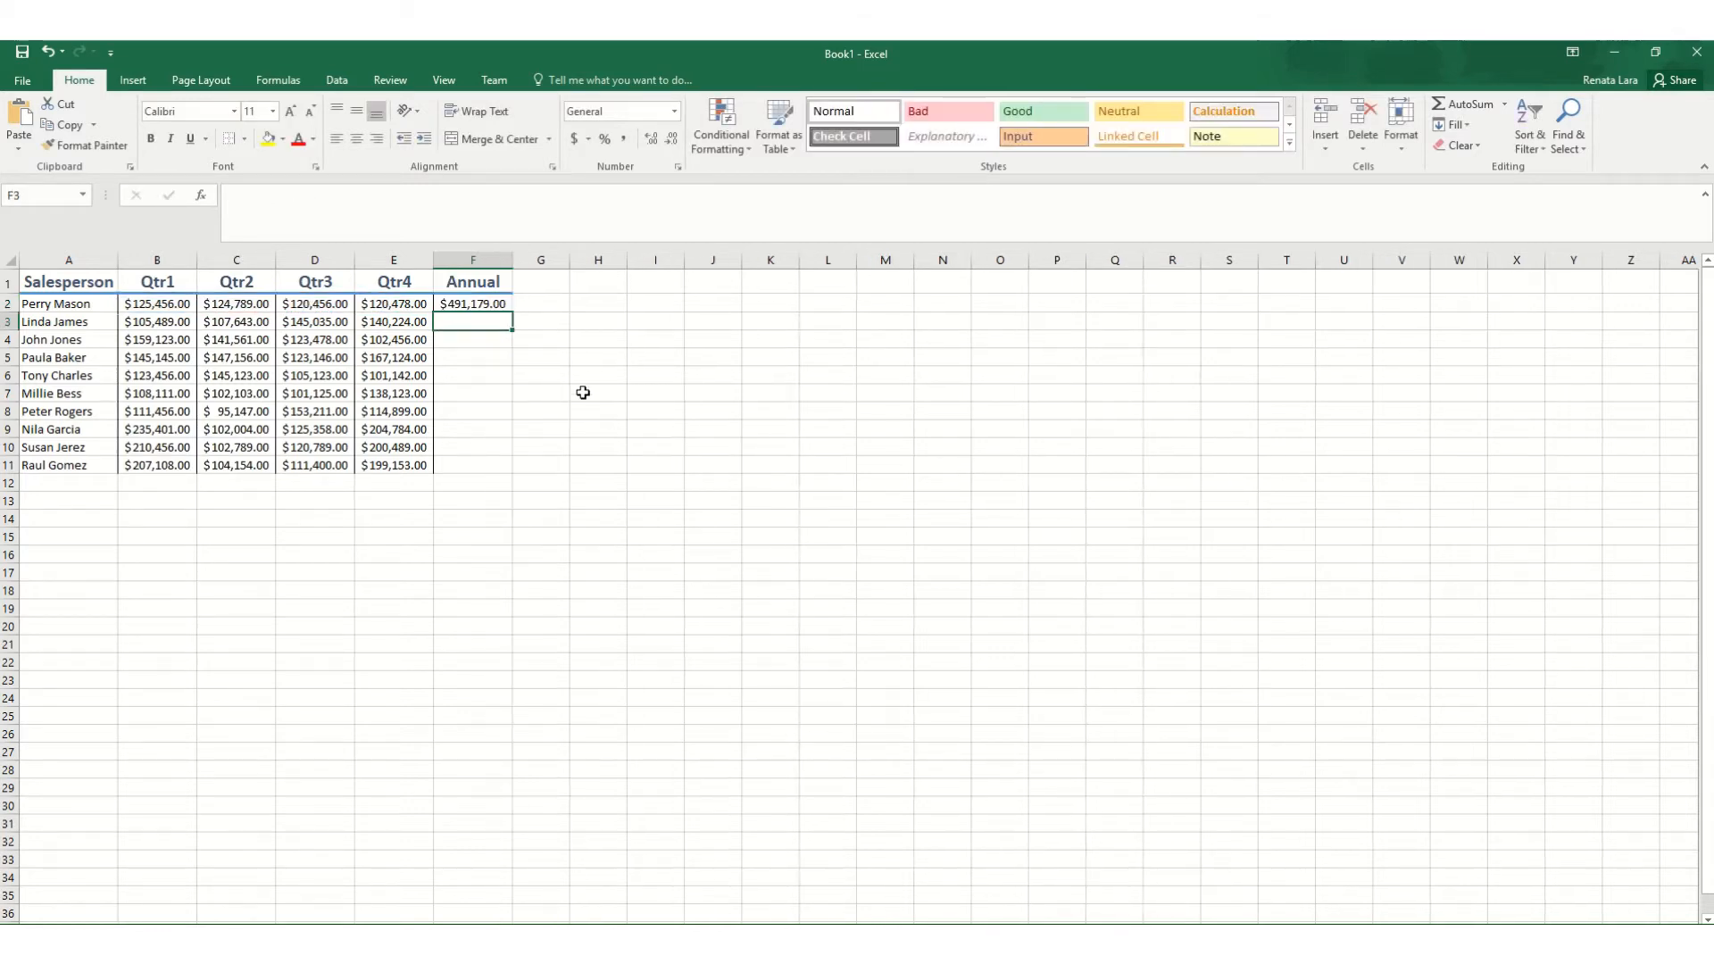
- Clear the addition formula from cell F2
{"action": "left_click", "coordinate": [506, 303]}
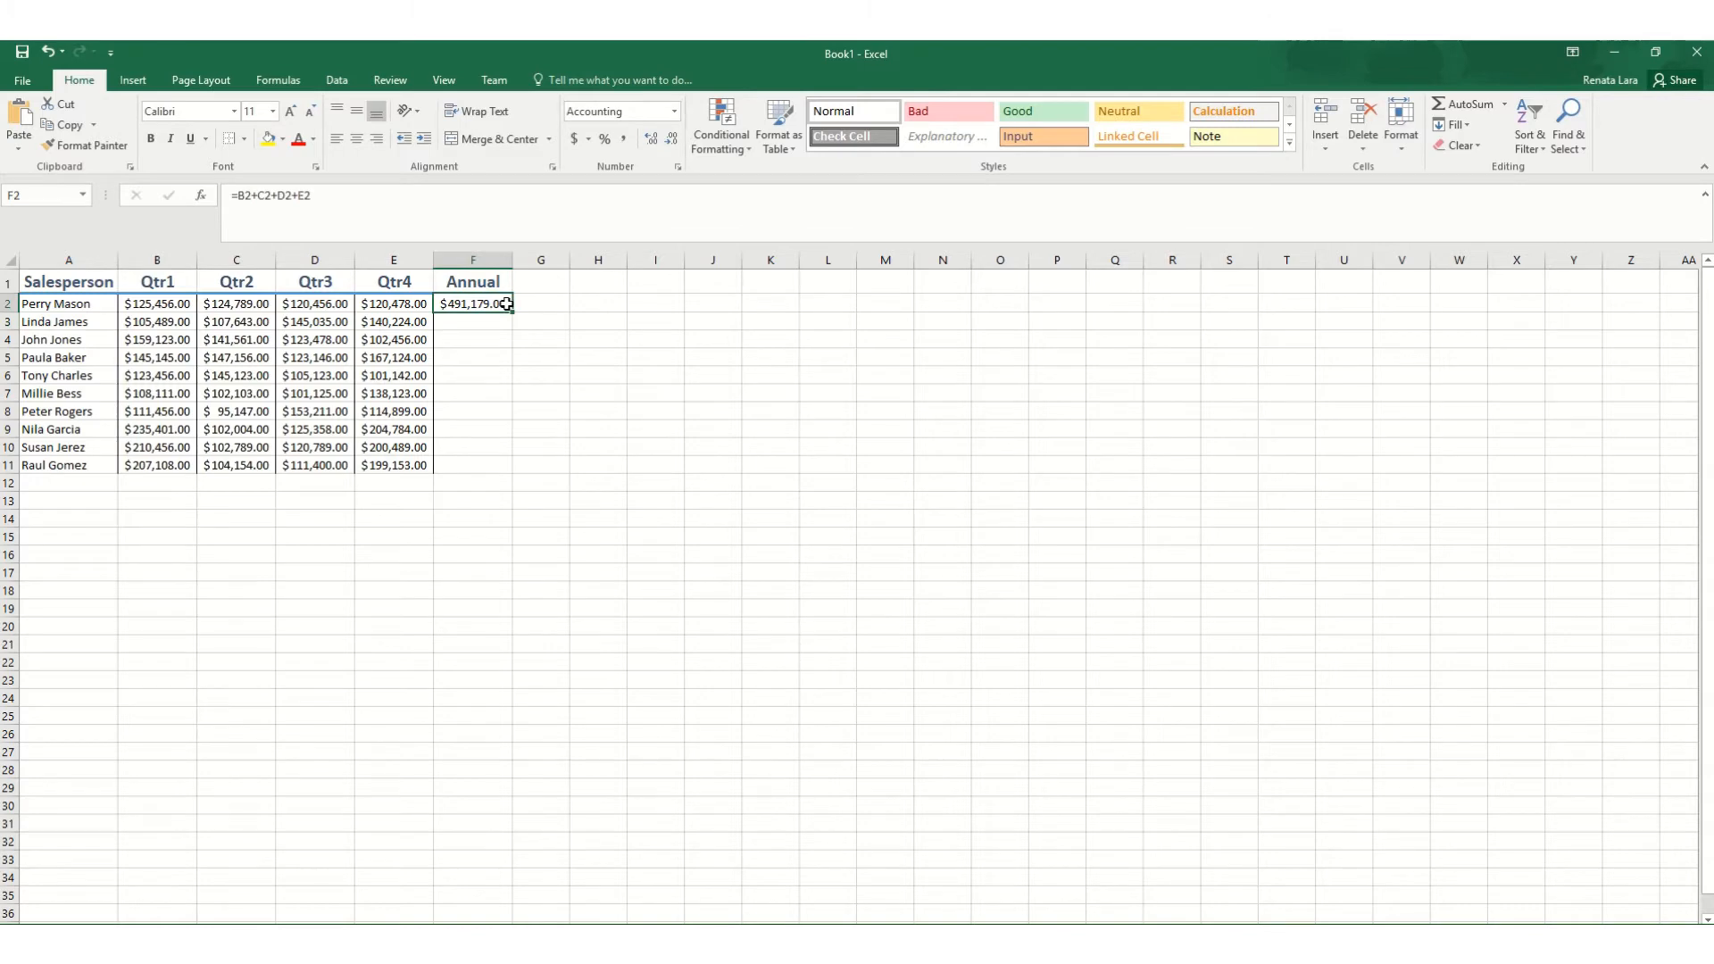
{"action": "key", "text": "Delete"}
{"action": "left_click", "coordinate": [511, 458]}
- Use AutoSum's Sum function in F2 to total the range B2:E2 as the first salesperson's annual sales
{"action": "left_click", "coordinate": [482, 304]}
{"action": "left_click", "coordinate": [1506, 106]}
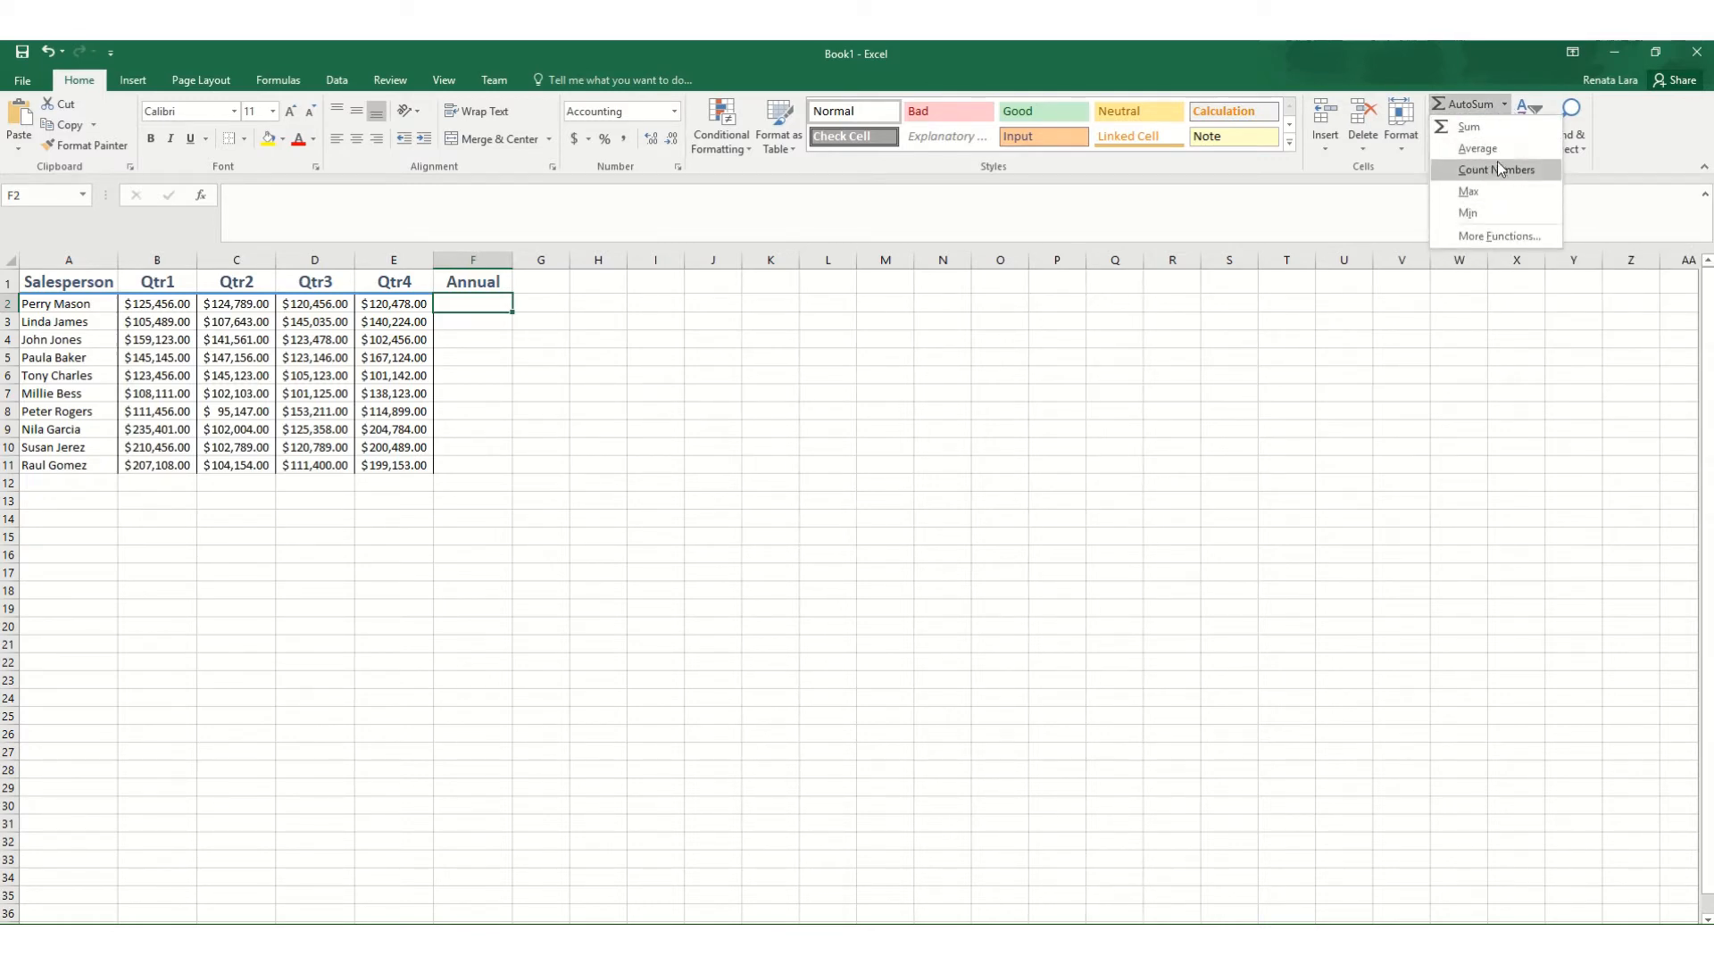
{"action": "left_click", "coordinate": [1468, 126]}
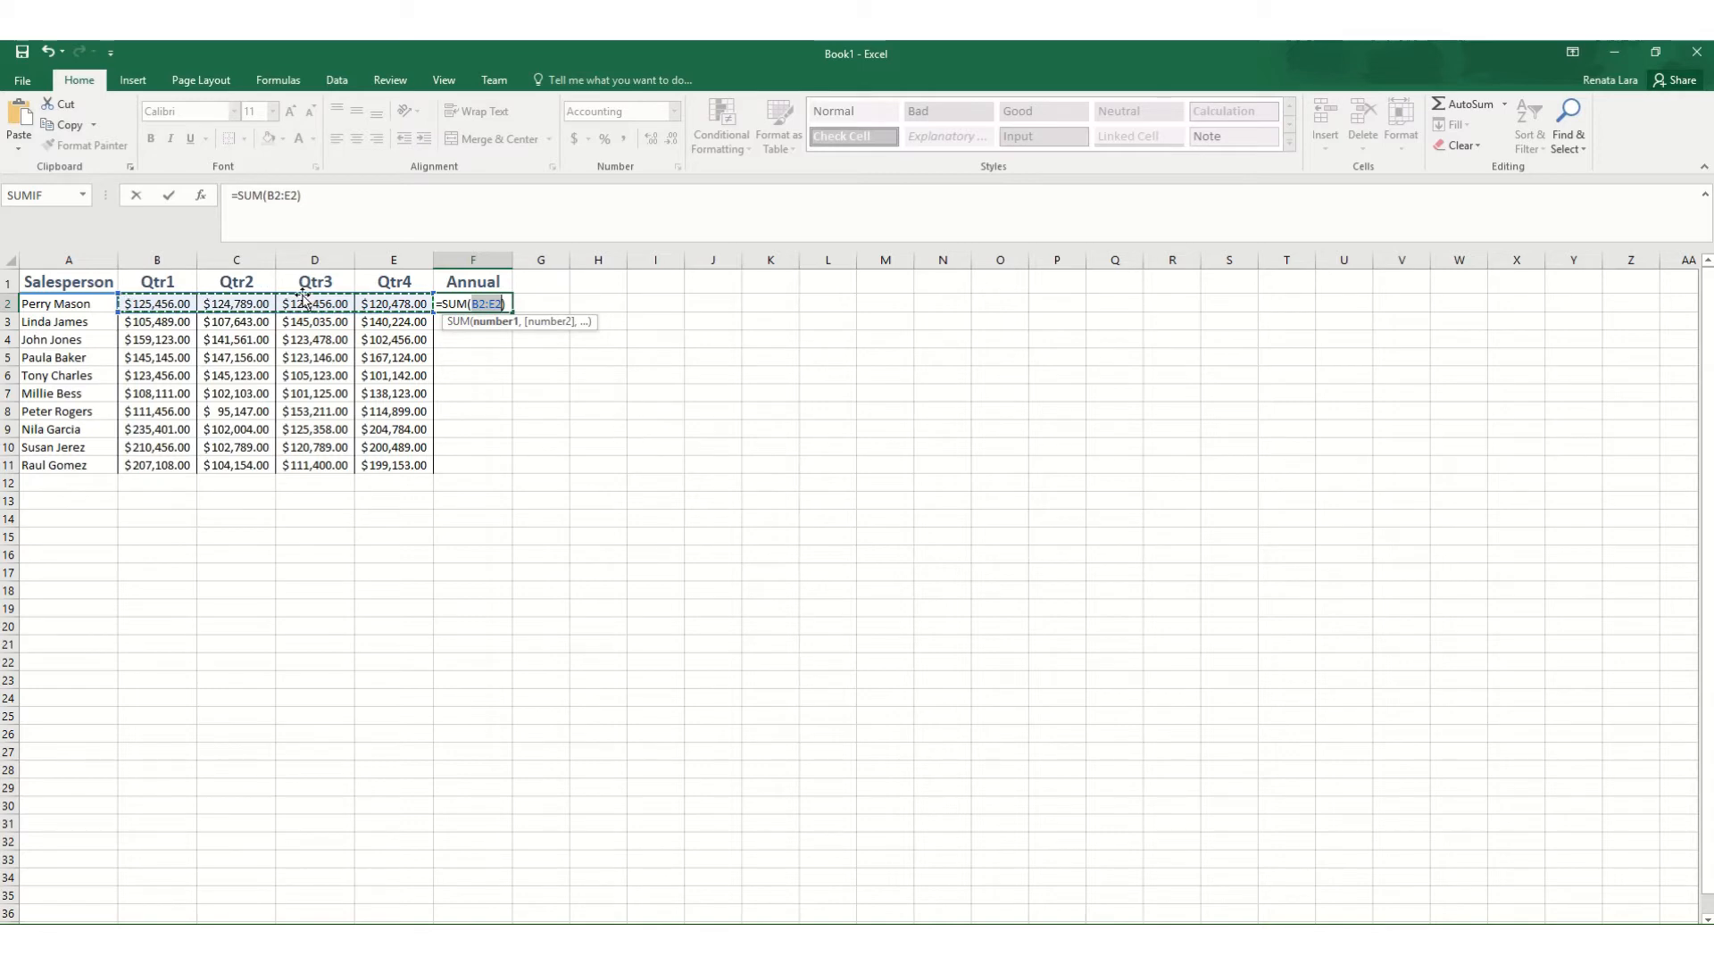
{"action": "mouse_move", "coordinate": [263, 196]}
{"action": "left_mouse_down"}
{"action": "mouse_move", "coordinate": [240, 195]}
{"action": "mouse_move", "coordinate": [288, 195]}
{"action": "left_mouse_up"}
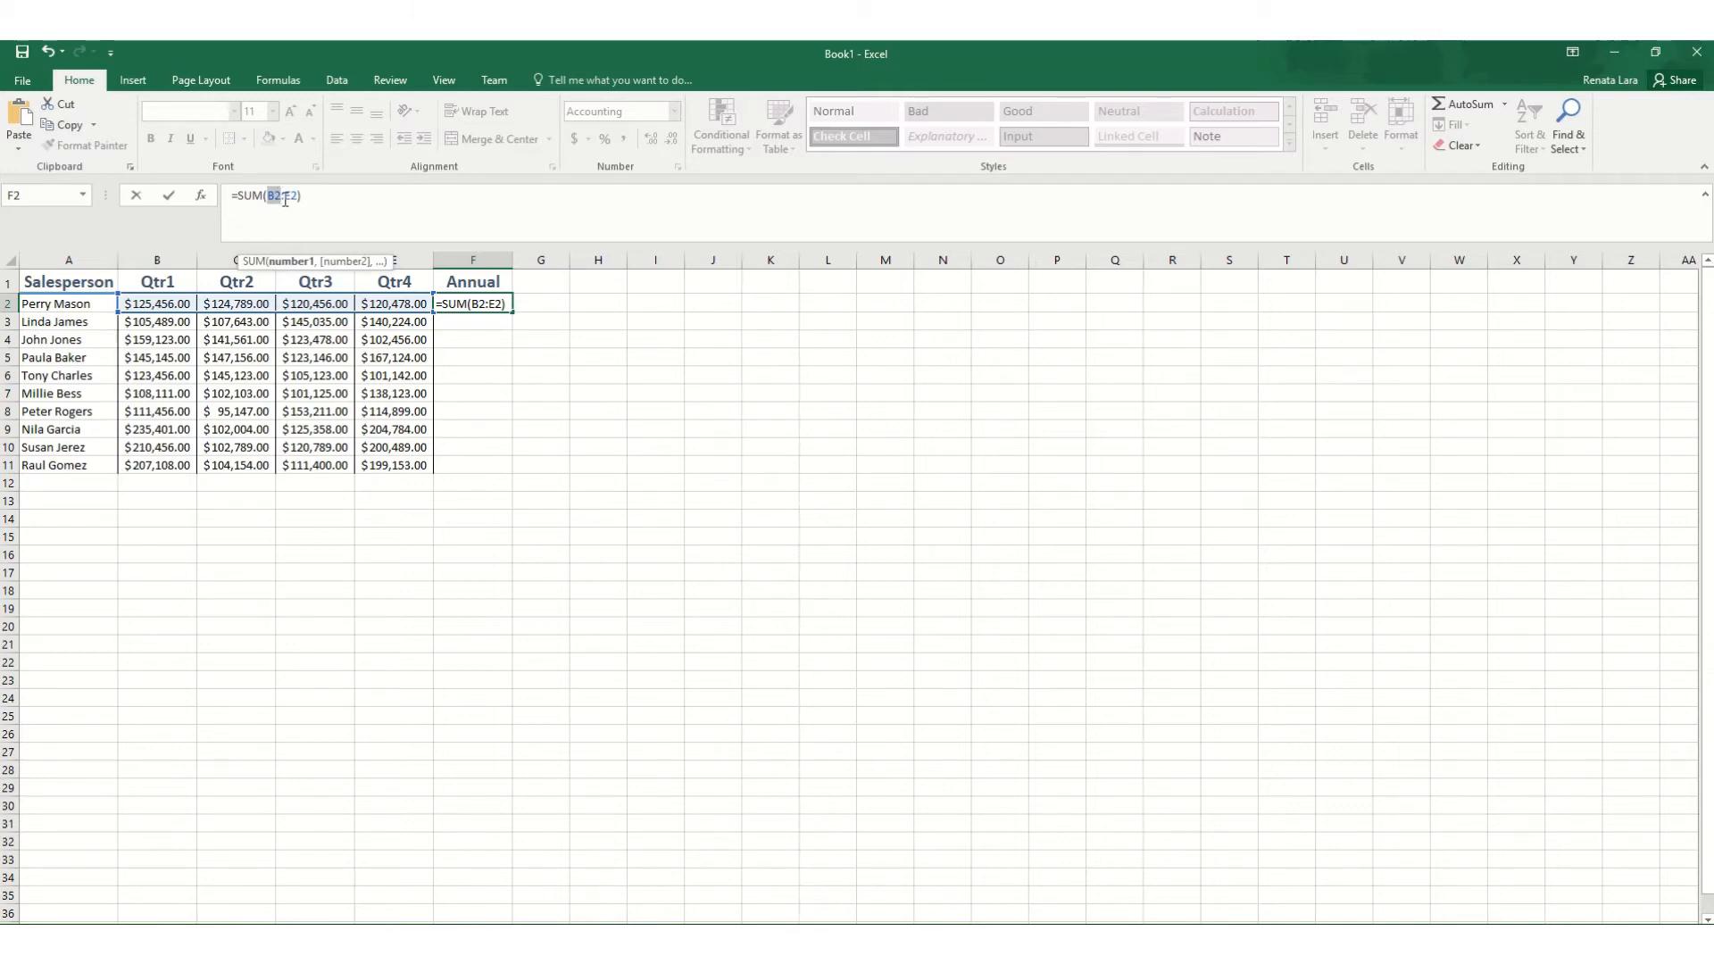
{"action": "left_click", "coordinate": [280, 195]}
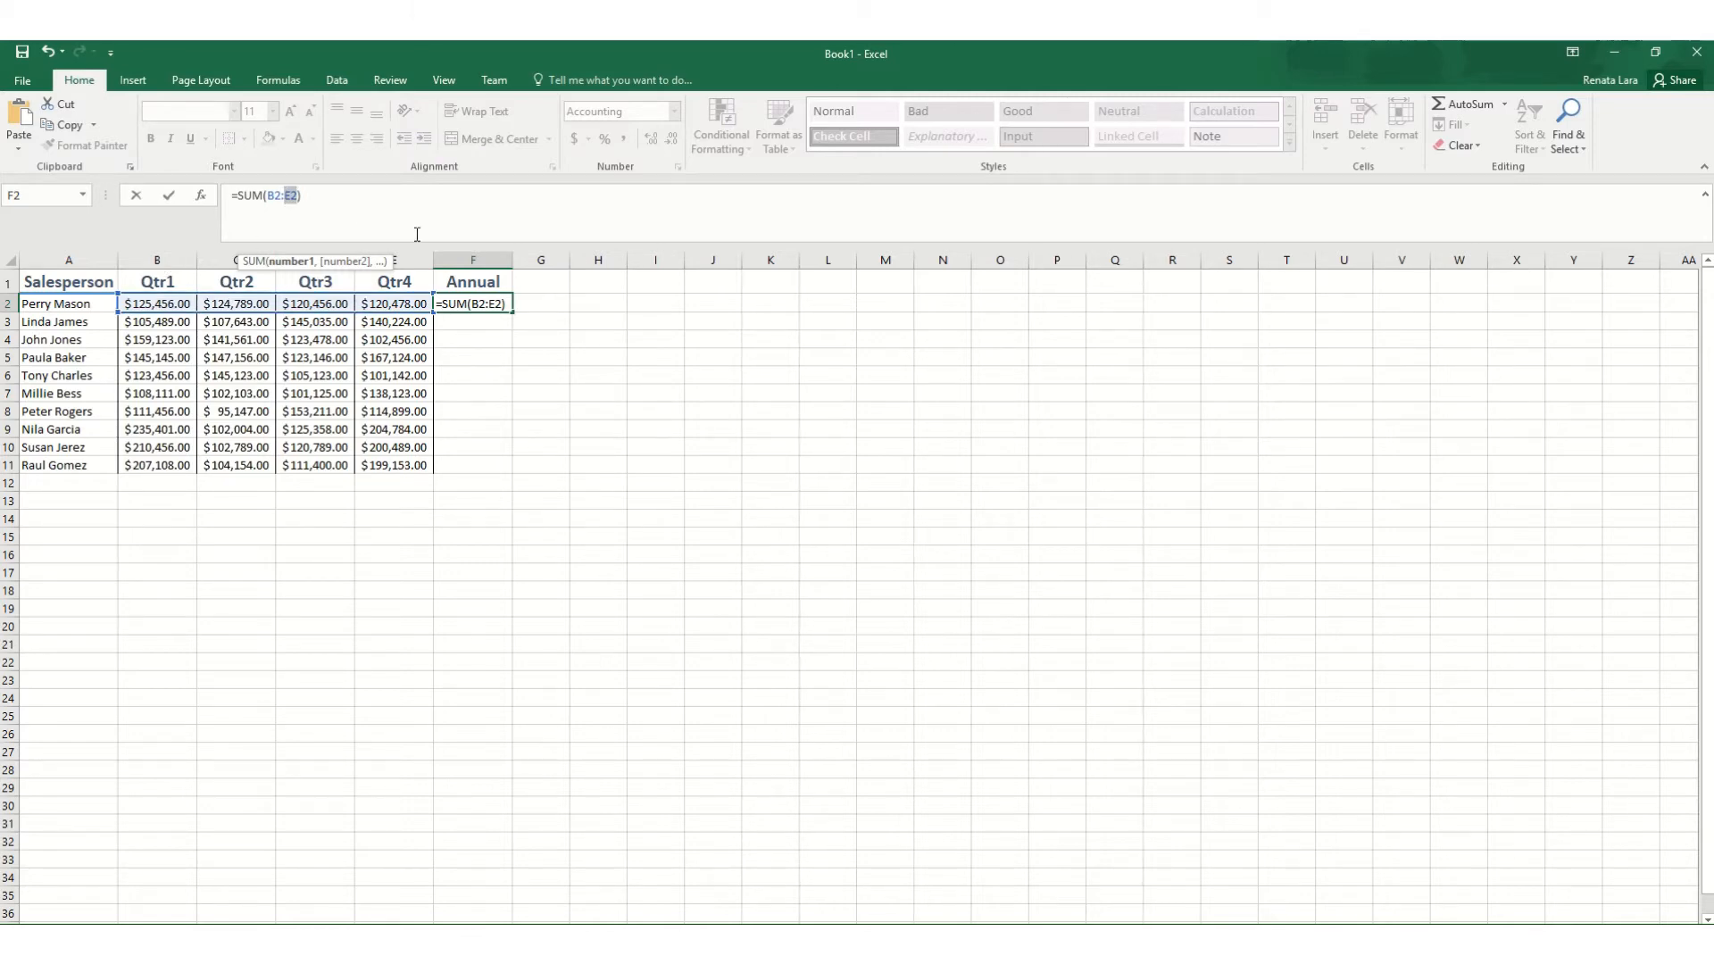
{"action": "left_click", "coordinate": [412, 201]}
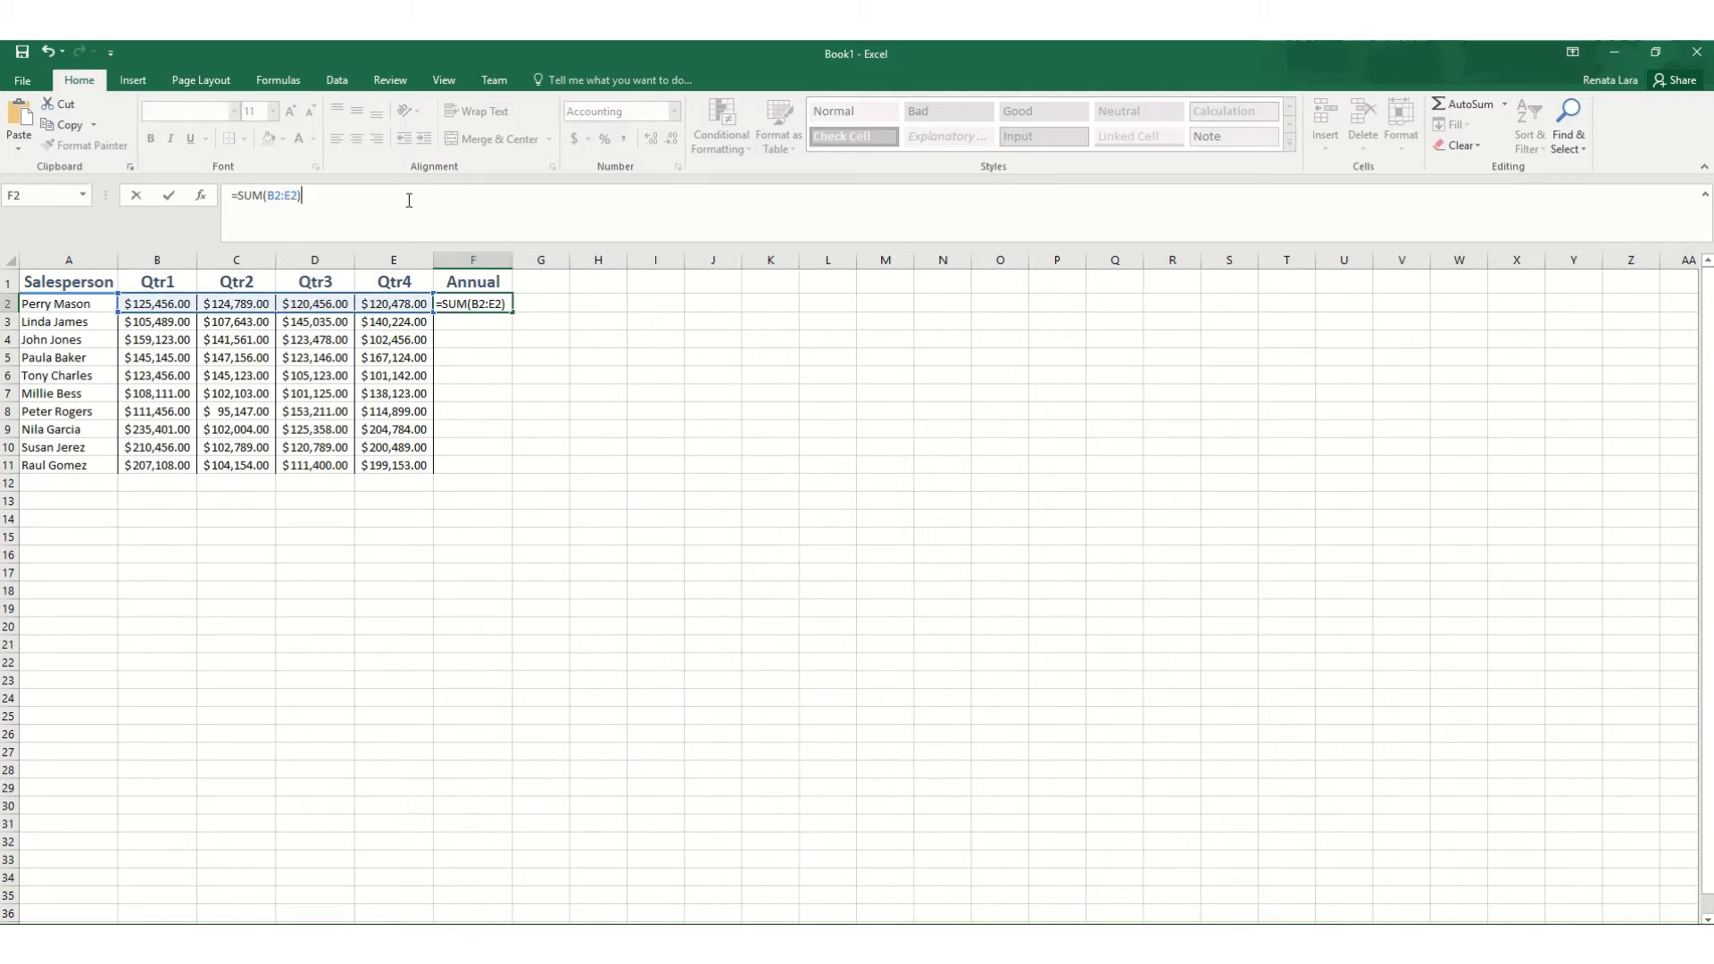
{"action": "key", "text": "ctrl+Return"}
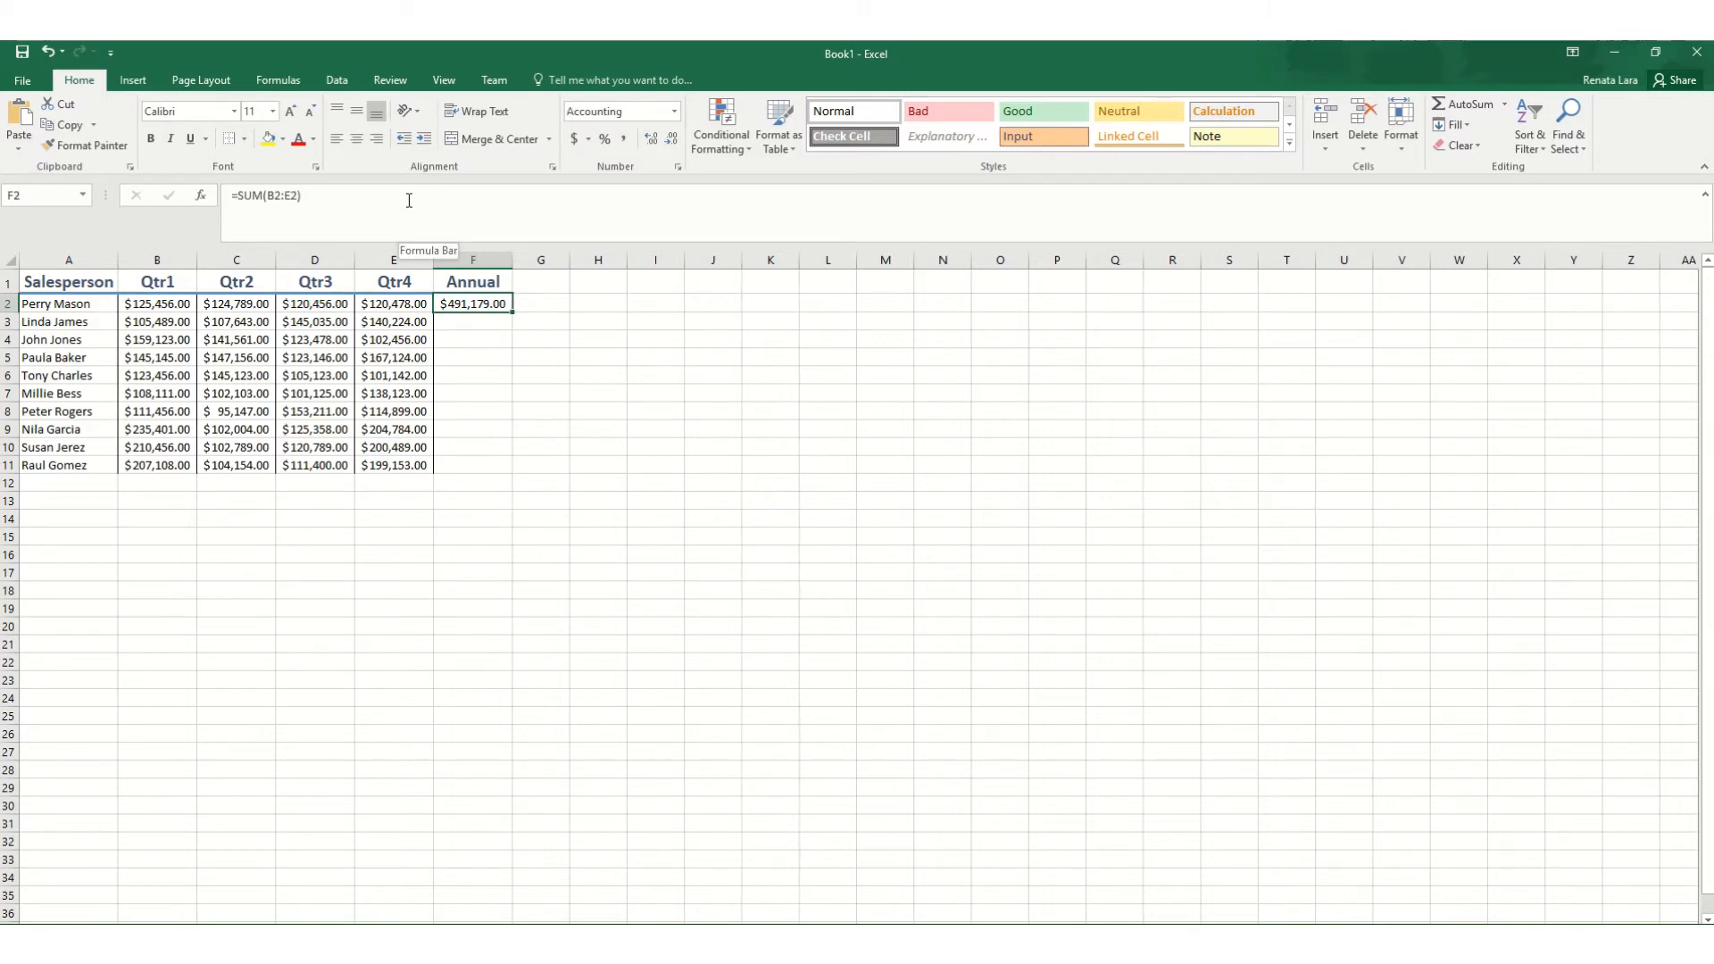
- Total B3:E3 in cell F3 with AutoSum's Sum function
{"action": "left_click", "coordinate": [476, 323]}
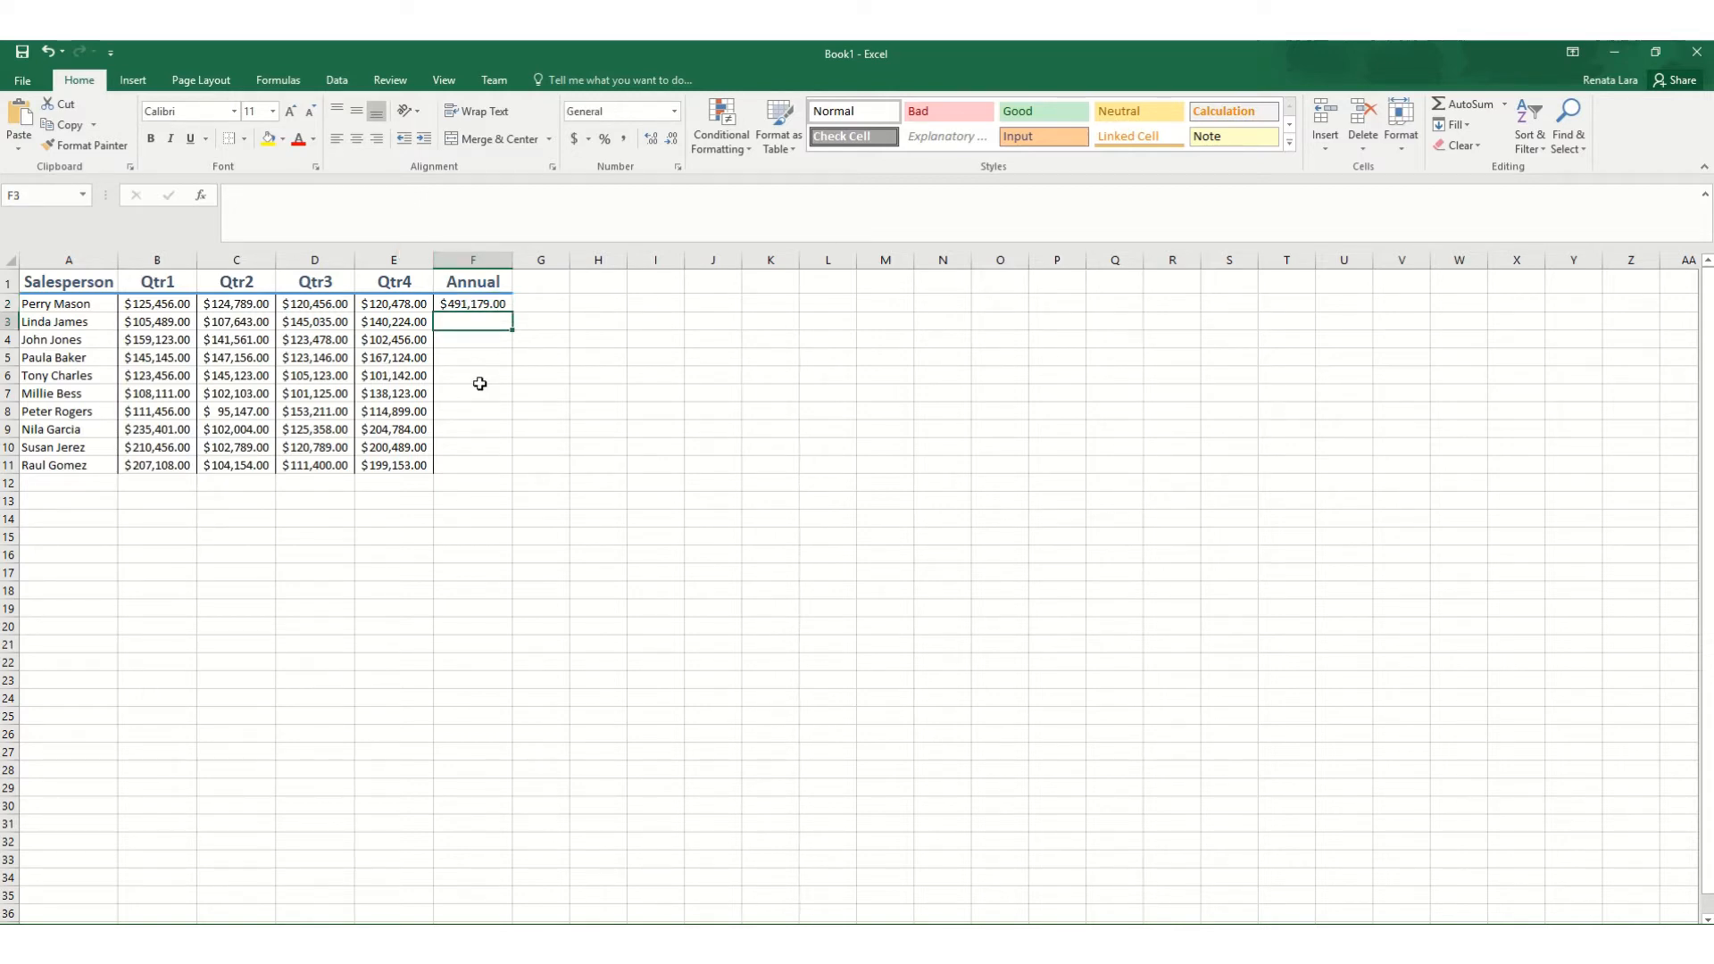
{"action": "left_click", "coordinate": [1505, 105]}
{"action": "left_click", "coordinate": [1487, 131]}
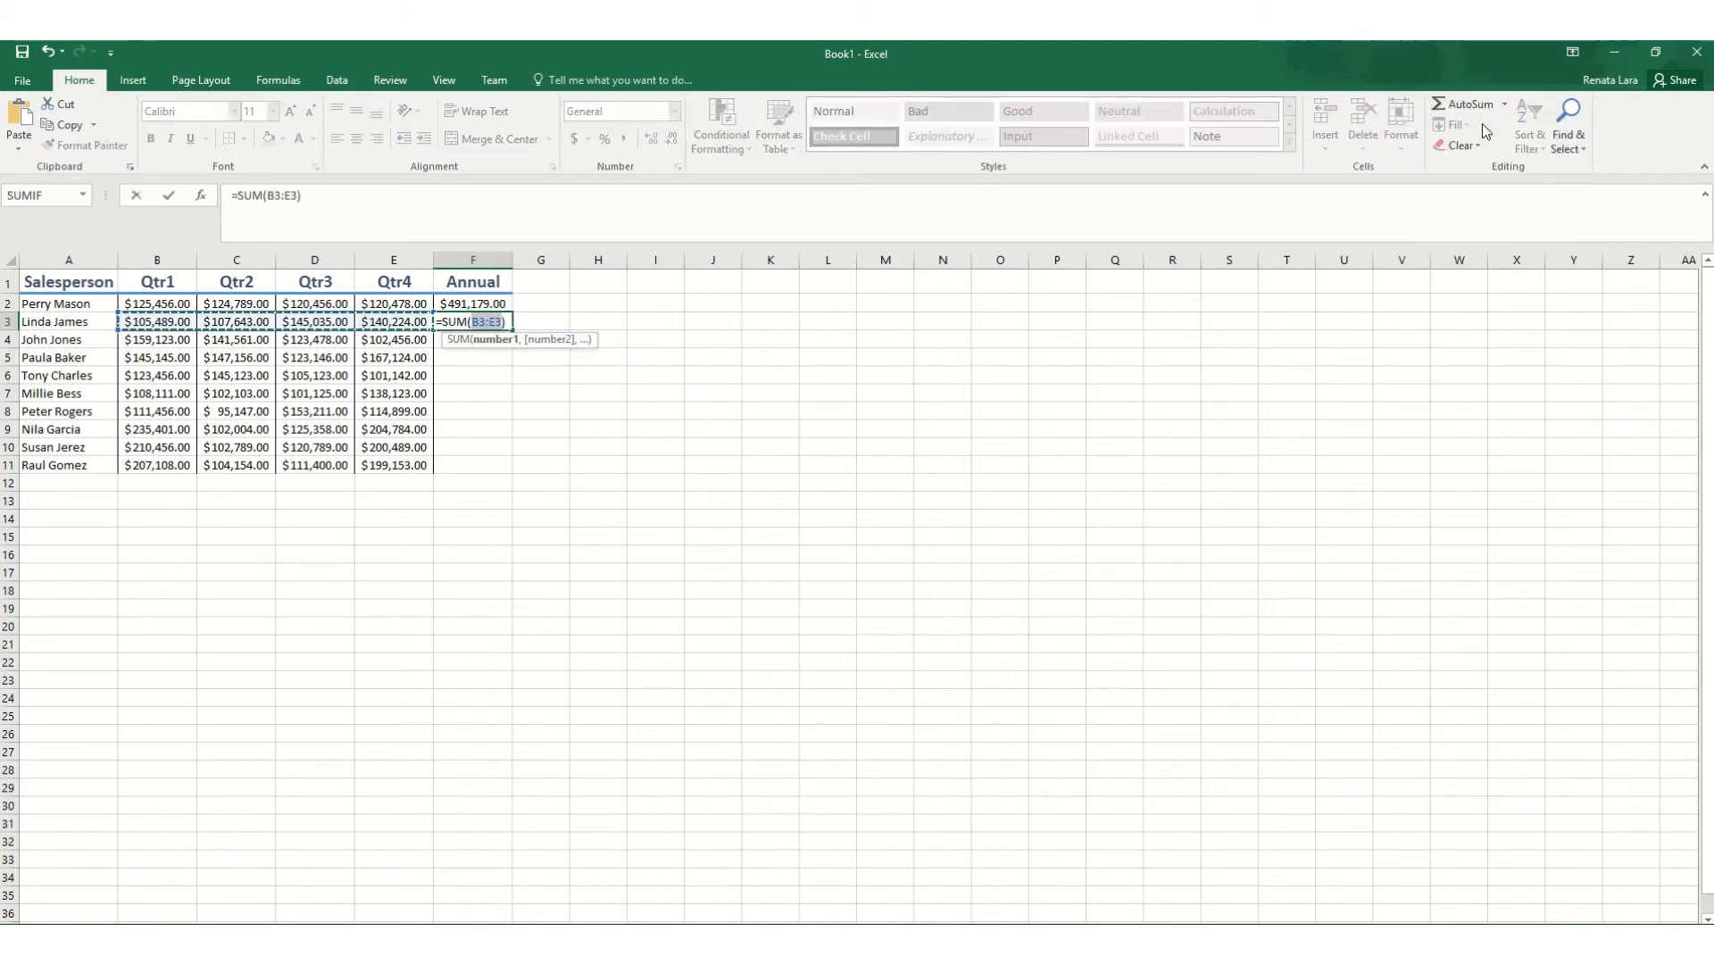
{"action": "key", "text": "Return"}
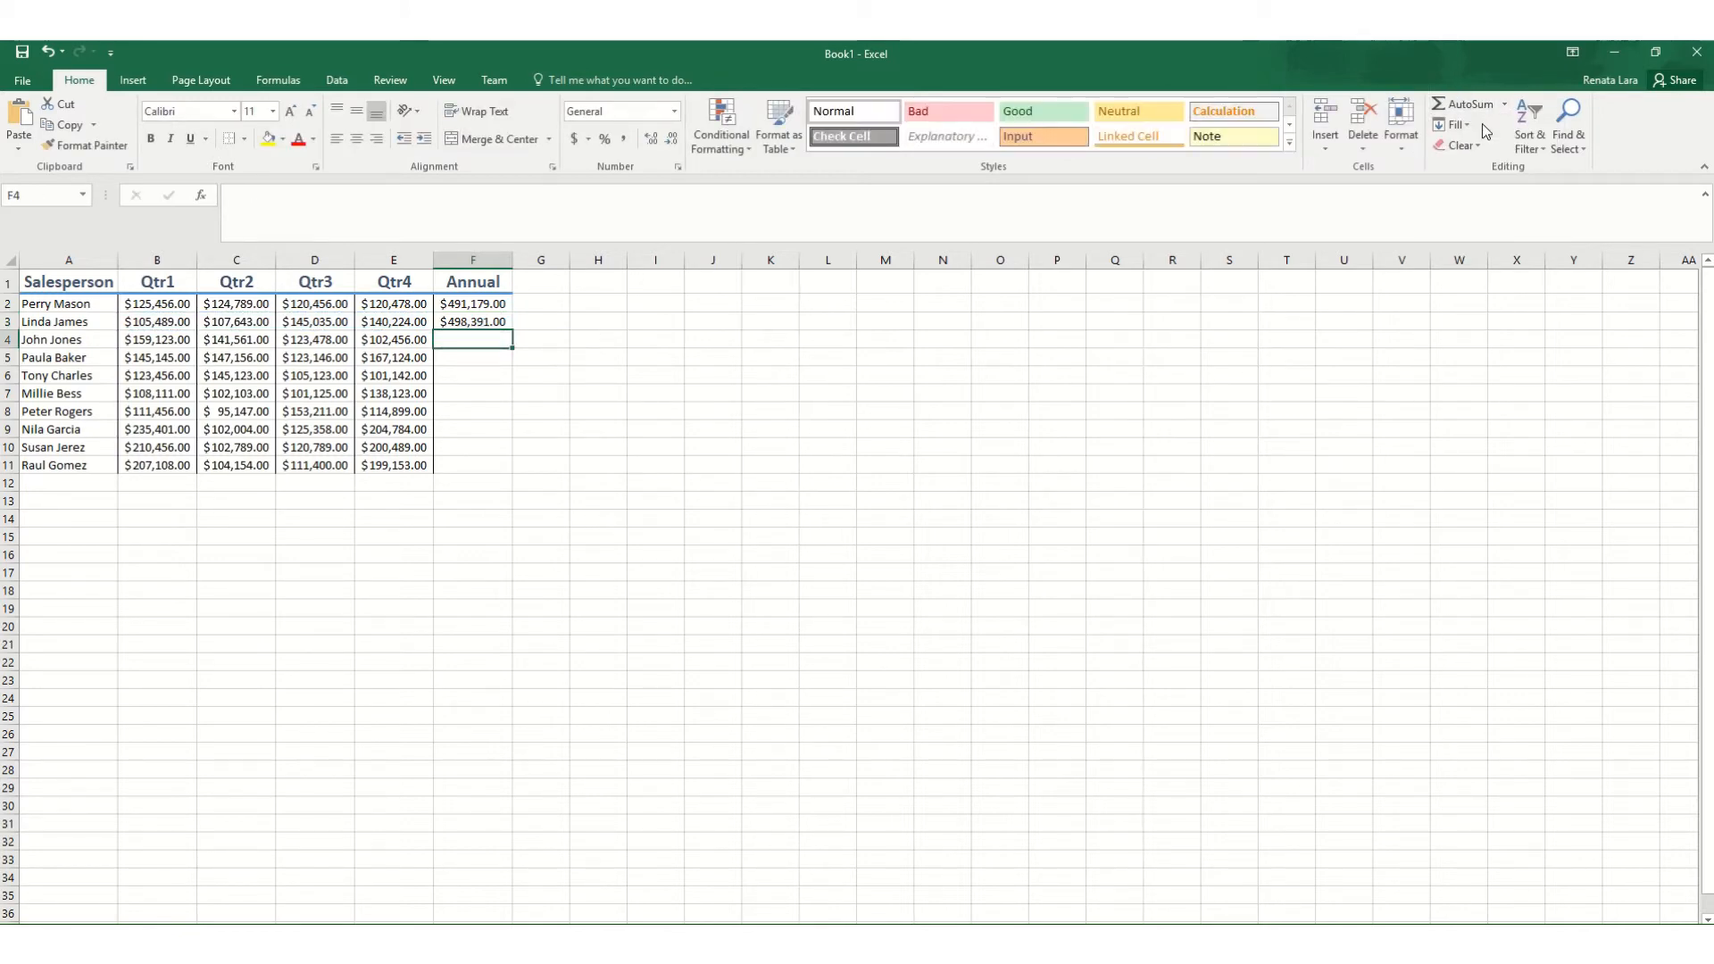
- Fill the SUM formula from F3 down through F11 and check the copied row references in F3 and F4
{"action": "left_click", "coordinate": [509, 325]}
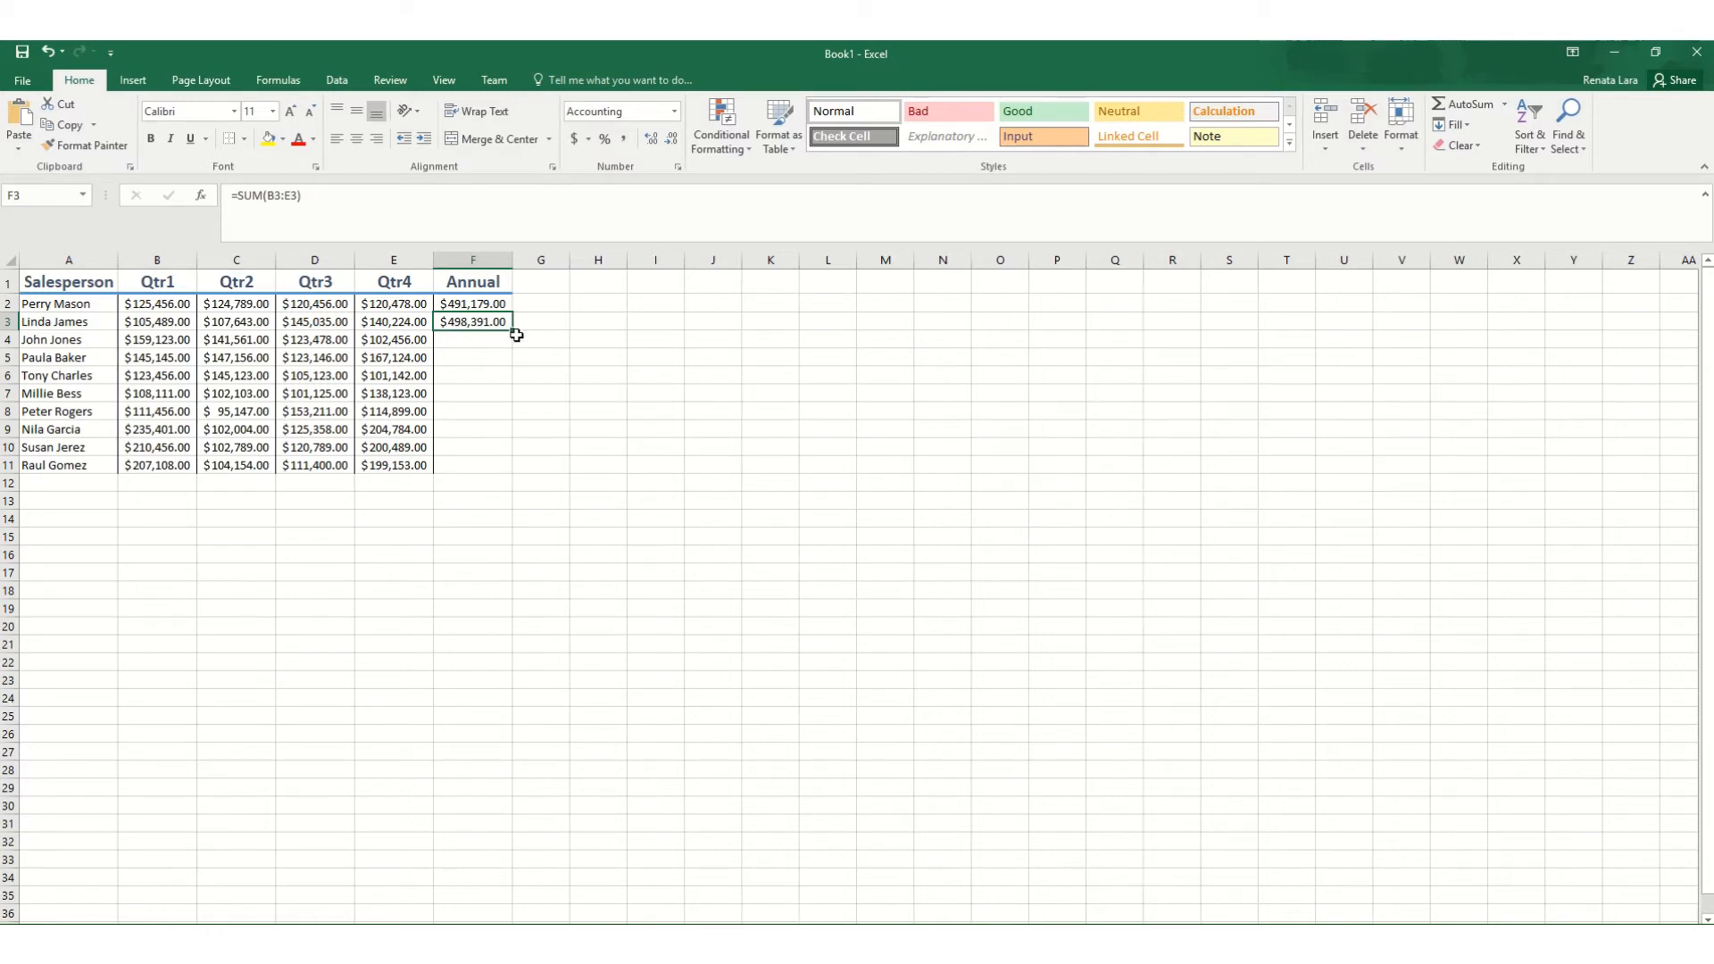
{"action": "left_click", "coordinate": [14, 937]}
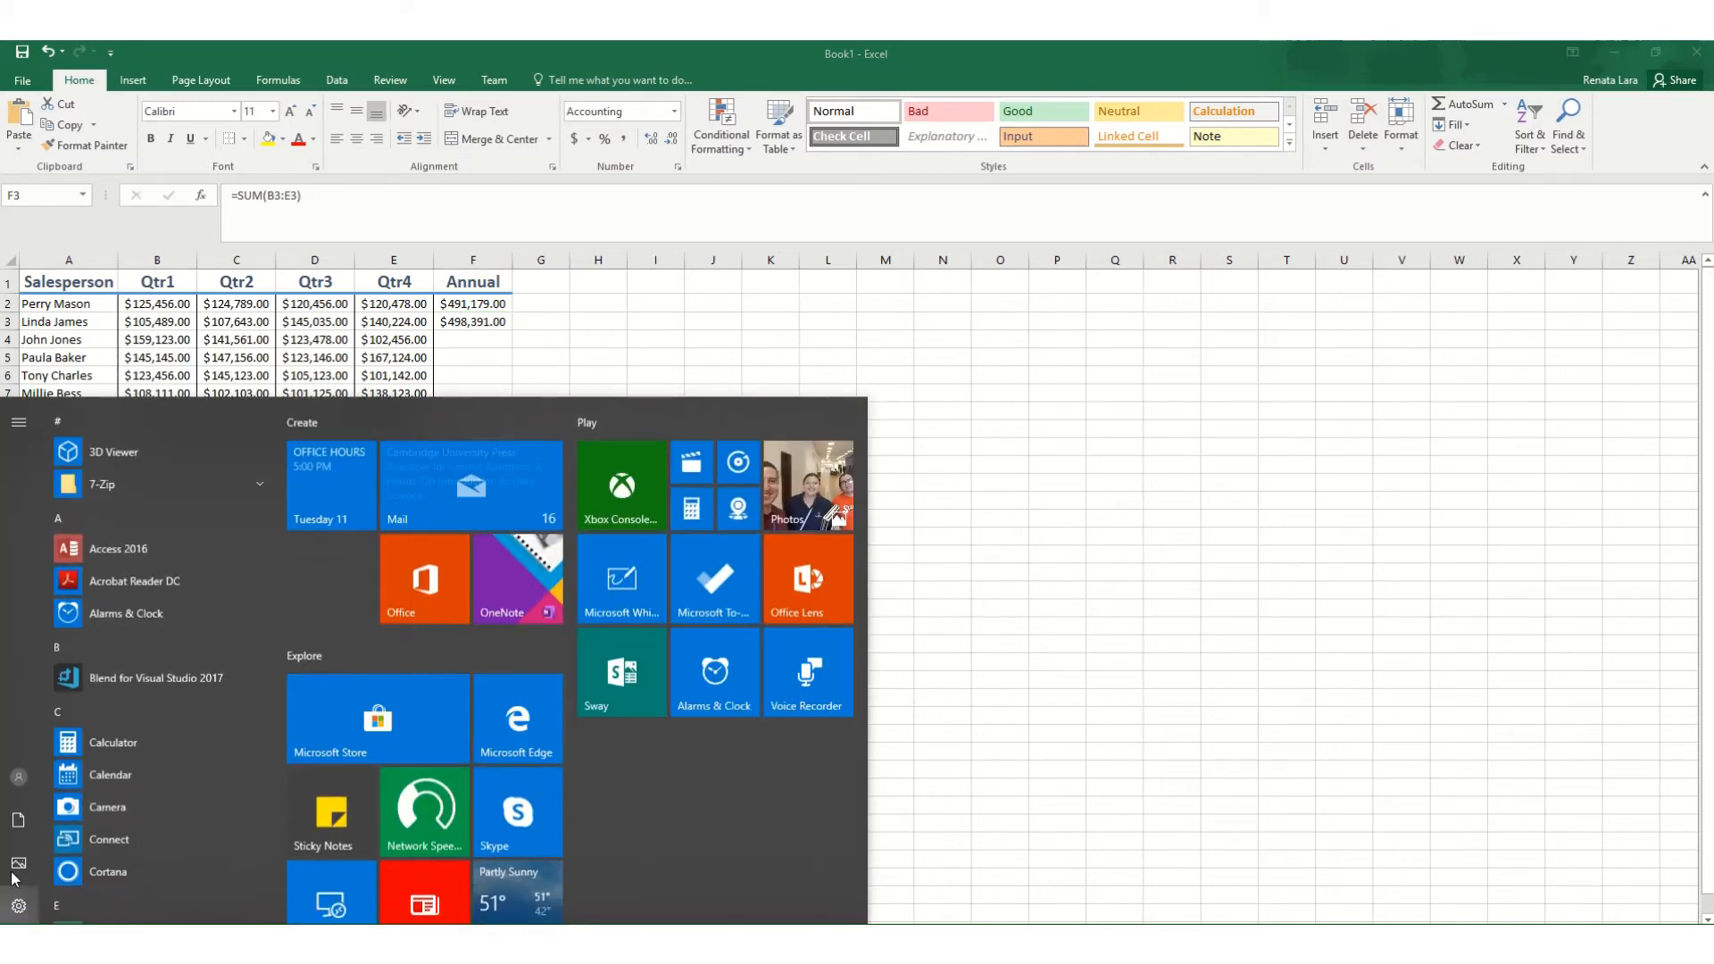
{"action": "left_click", "coordinate": [533, 326]}
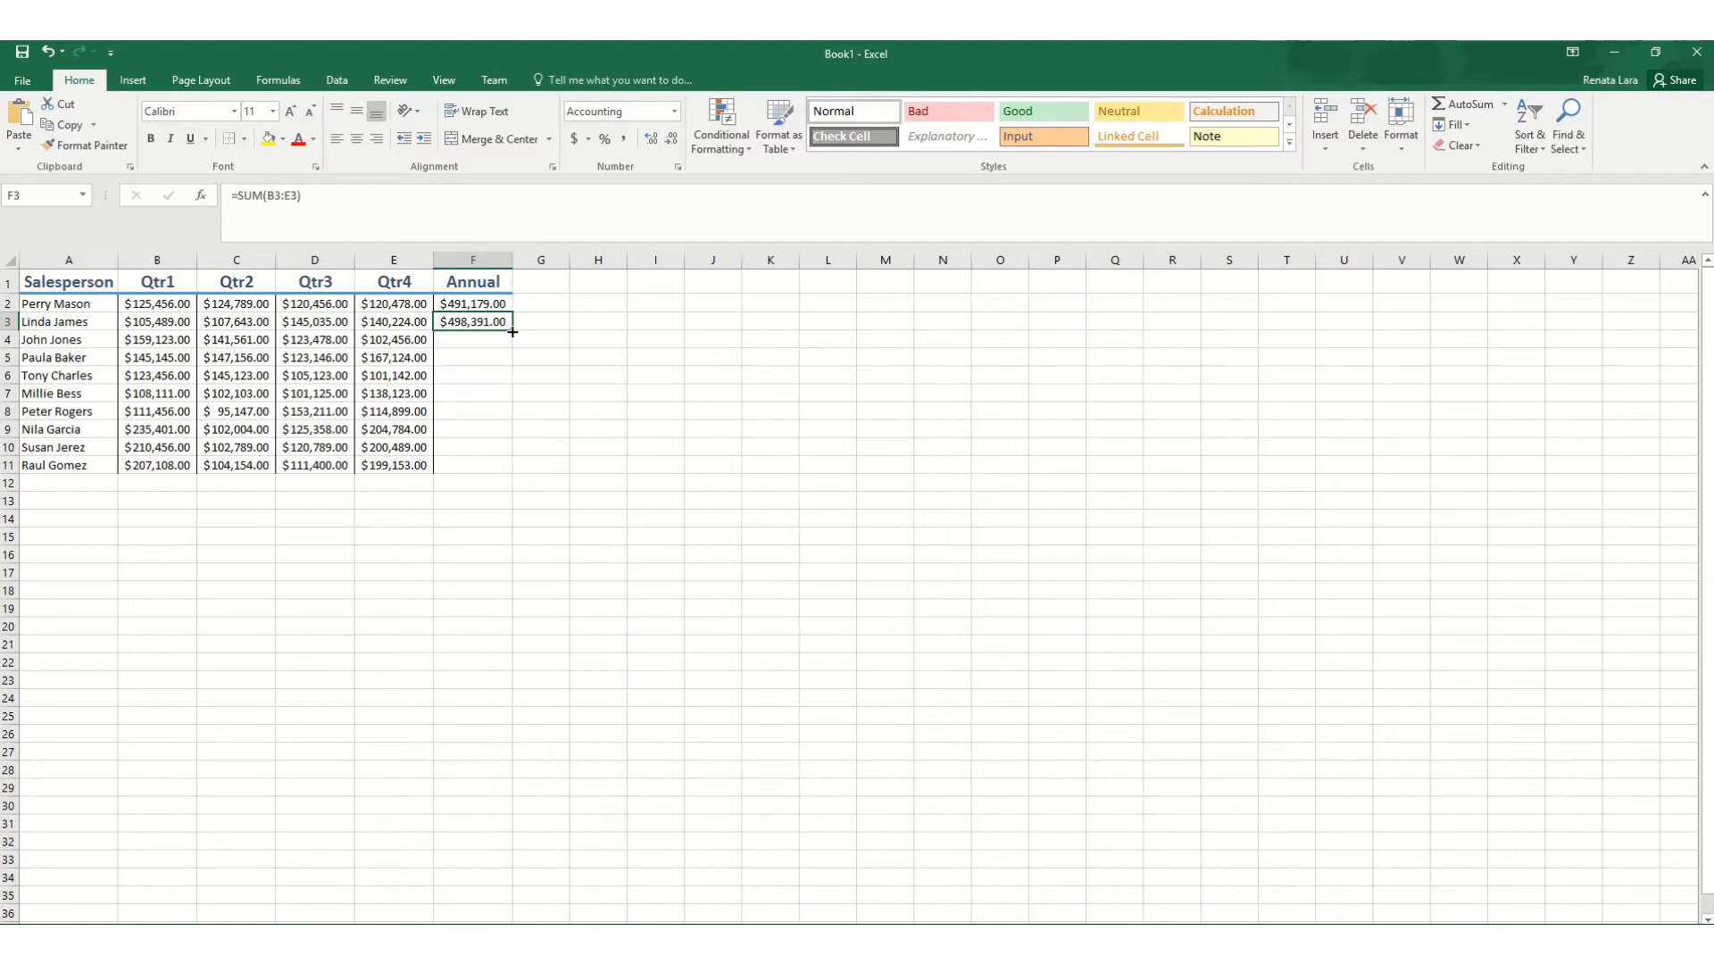
{"action": "left_click_drag", "start_coordinate": [513, 332], "coordinate": [506, 473]}
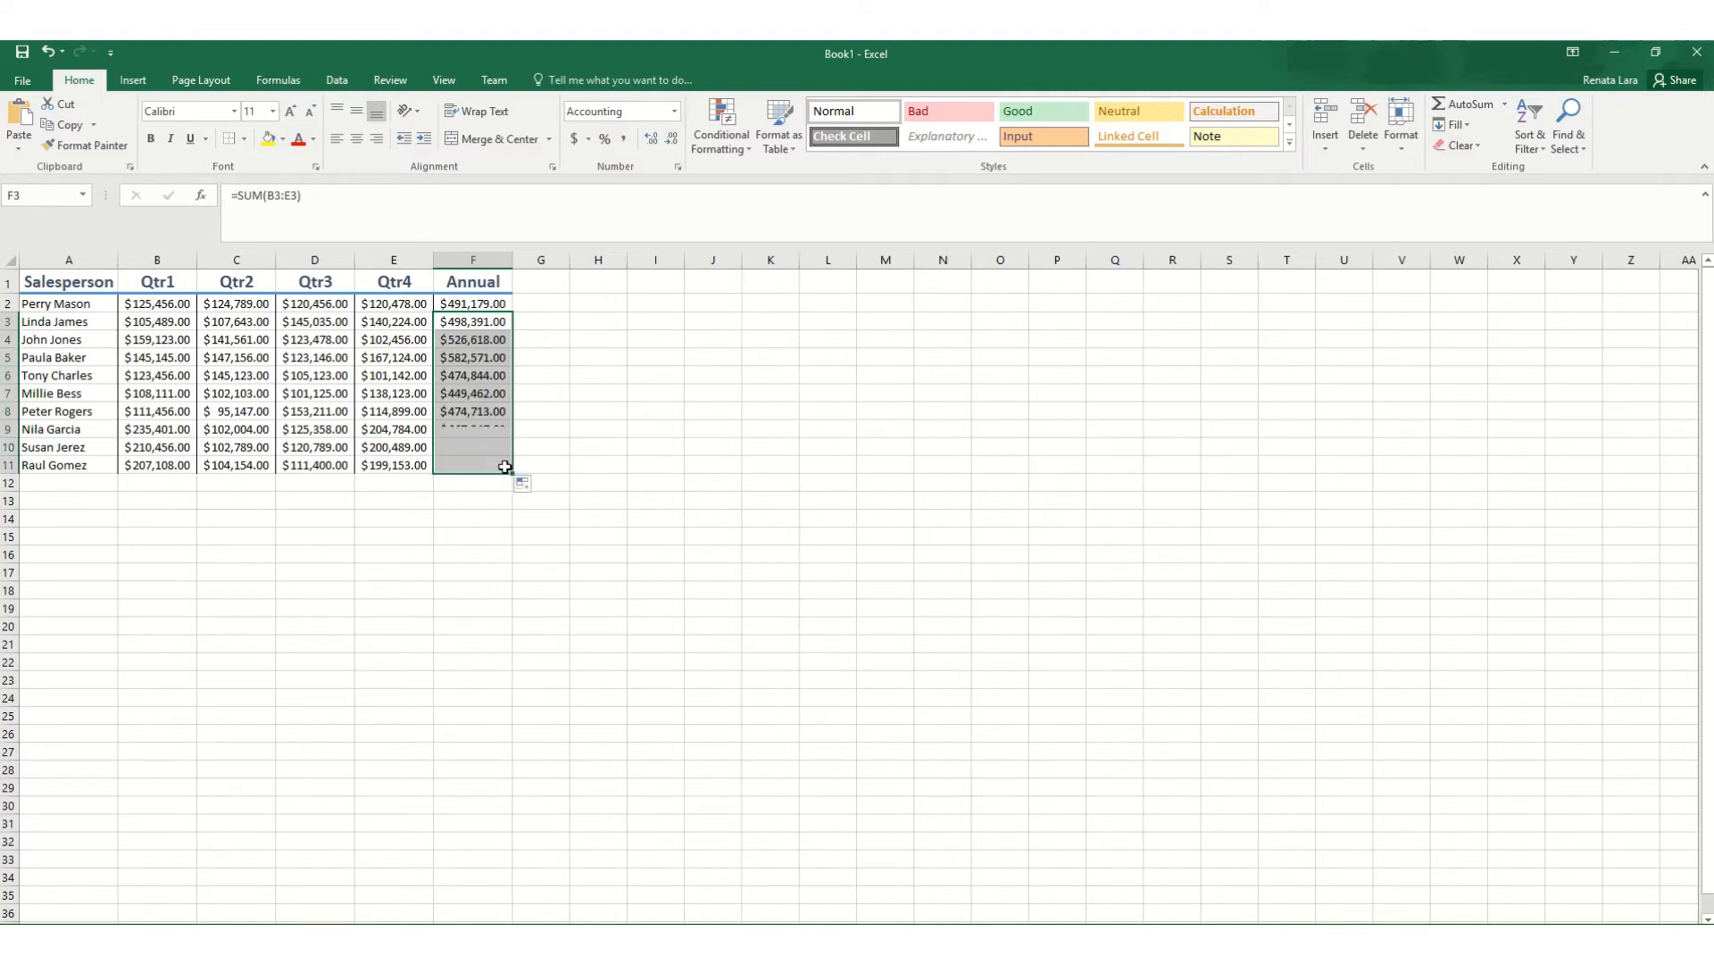
{"action": "left_click", "coordinate": [497, 321]}
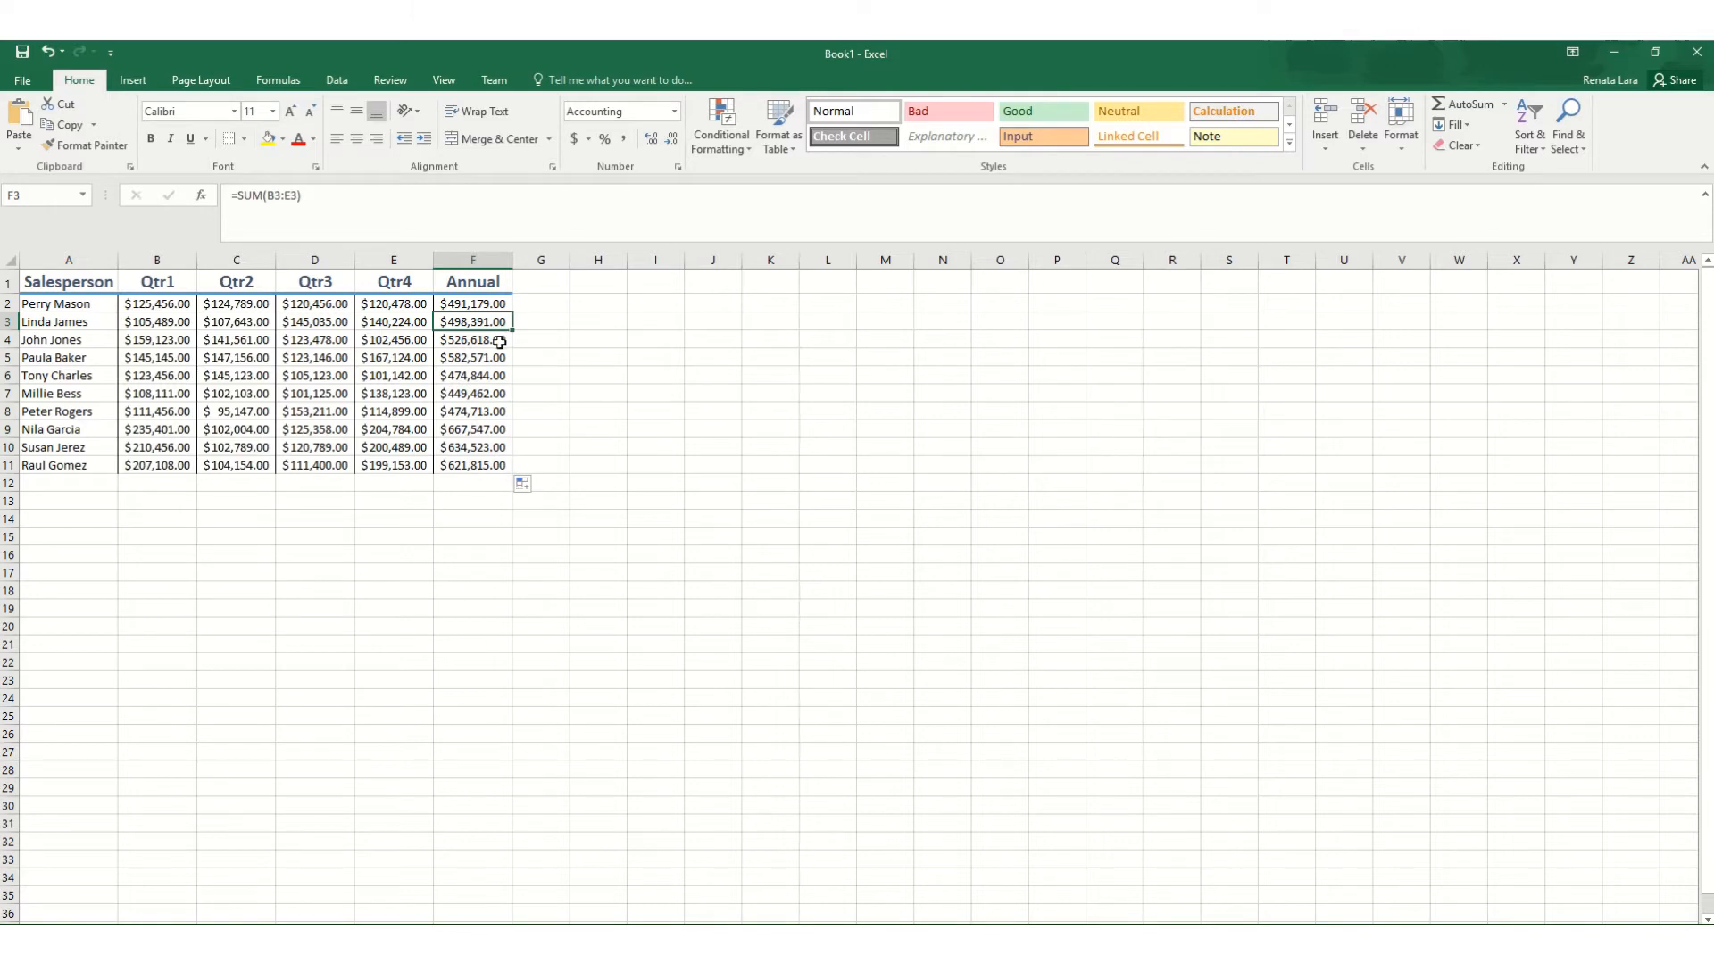
{"action": "left_click", "coordinate": [500, 342]}
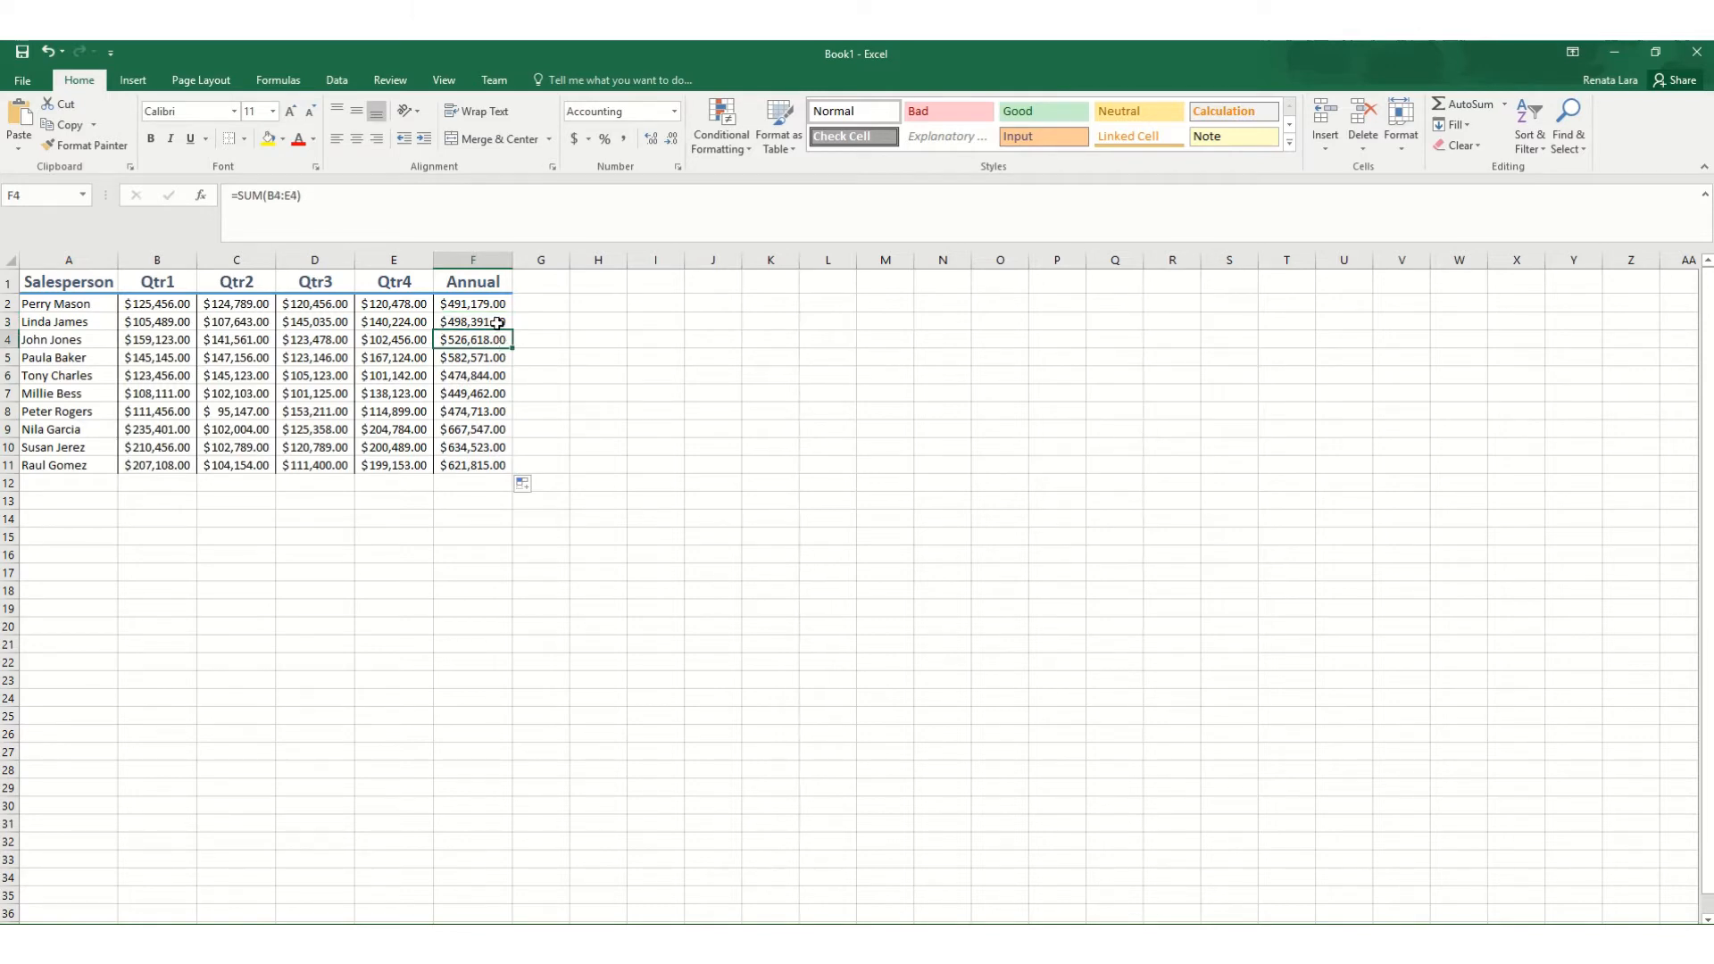
{"action": "left_click", "coordinate": [498, 324]}
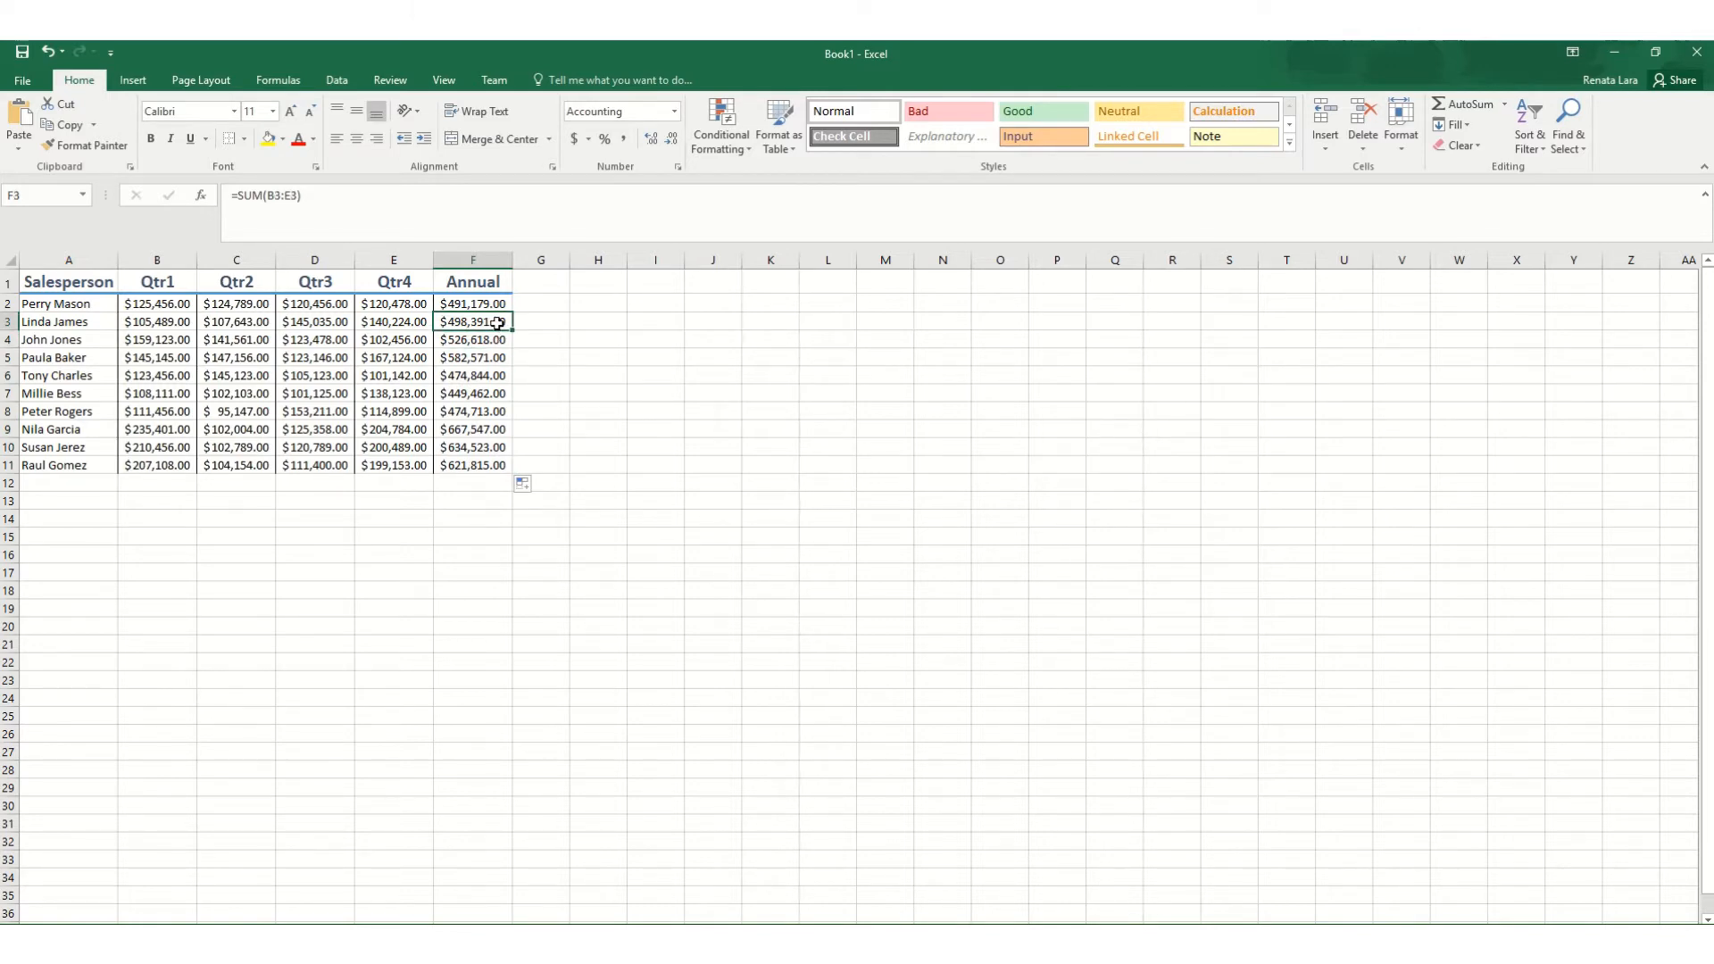
- Check the SUM formula in each Annual cell from F2 through F11 for the correct row references
{"action": "left_click", "coordinate": [475, 305]}
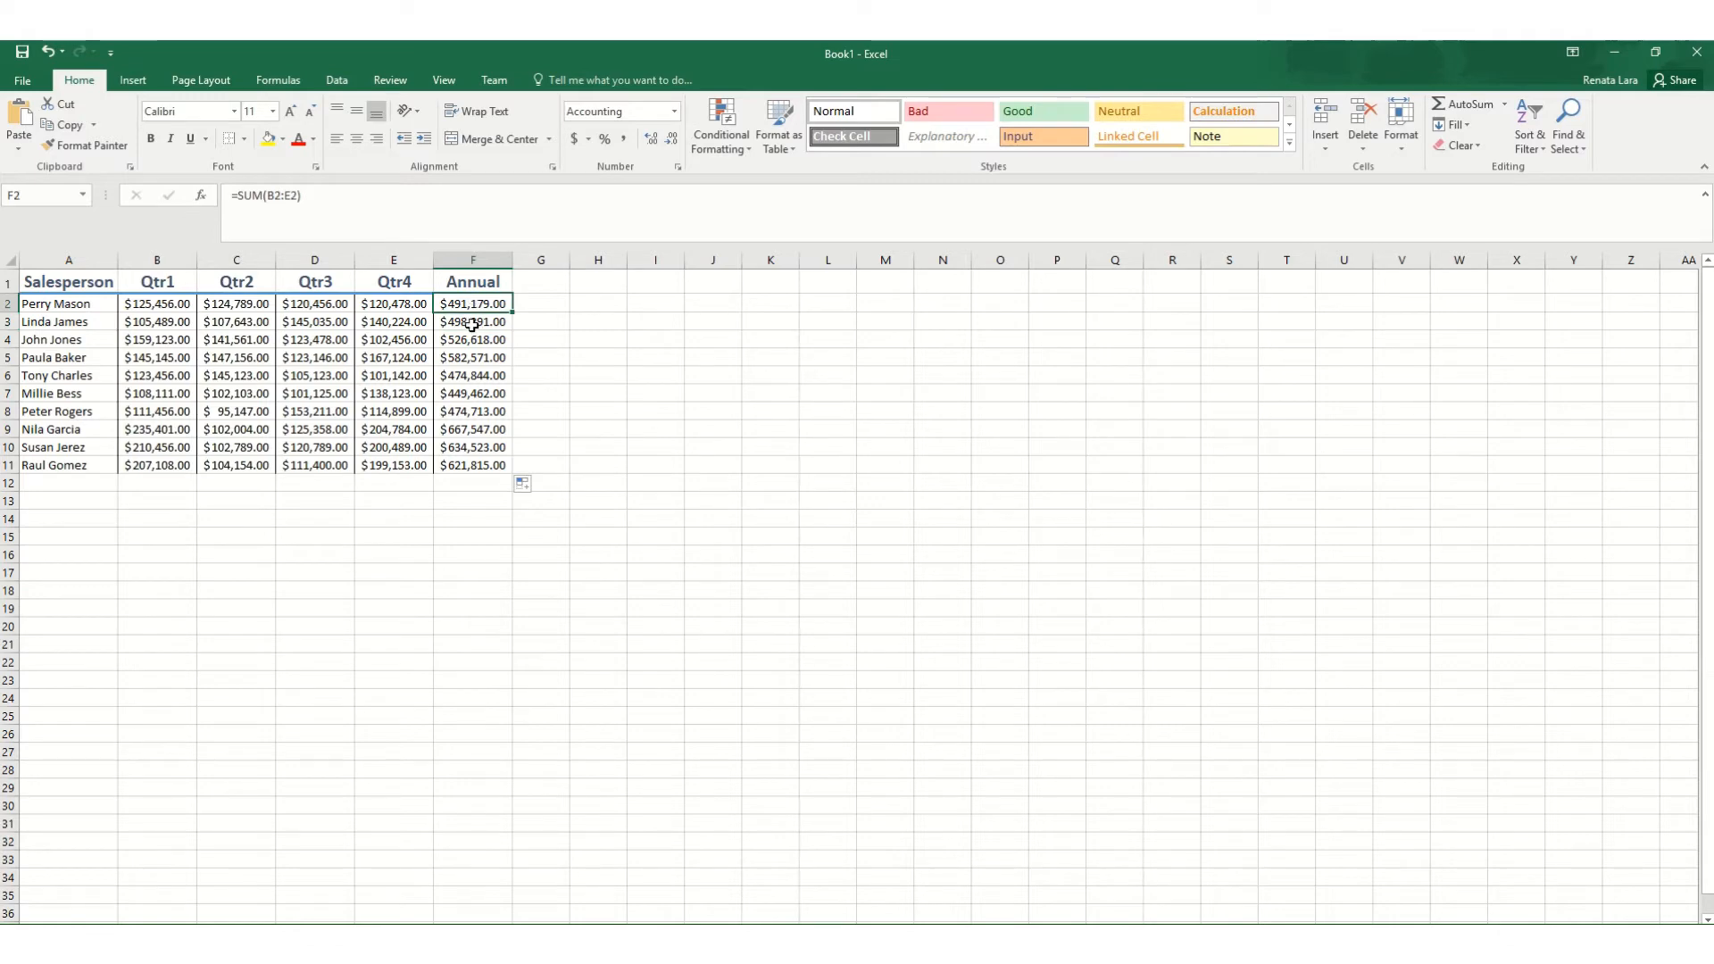
{"action": "left_click", "coordinate": [473, 324]}
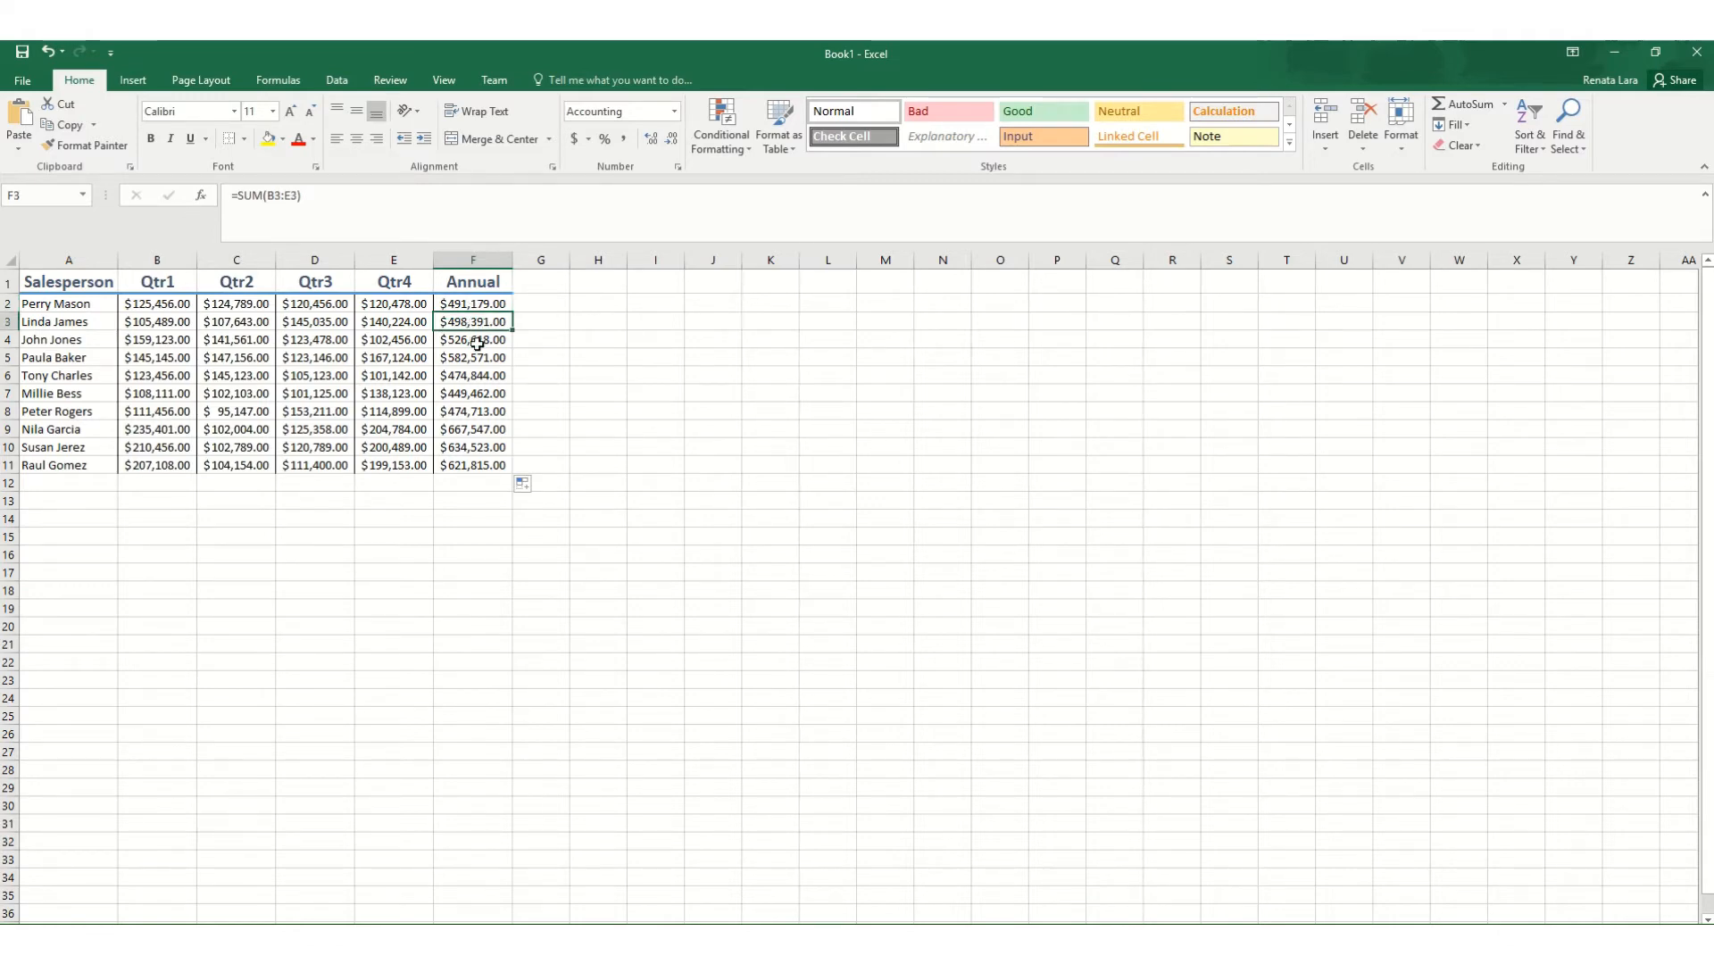
{"action": "left_click", "coordinate": [478, 347]}
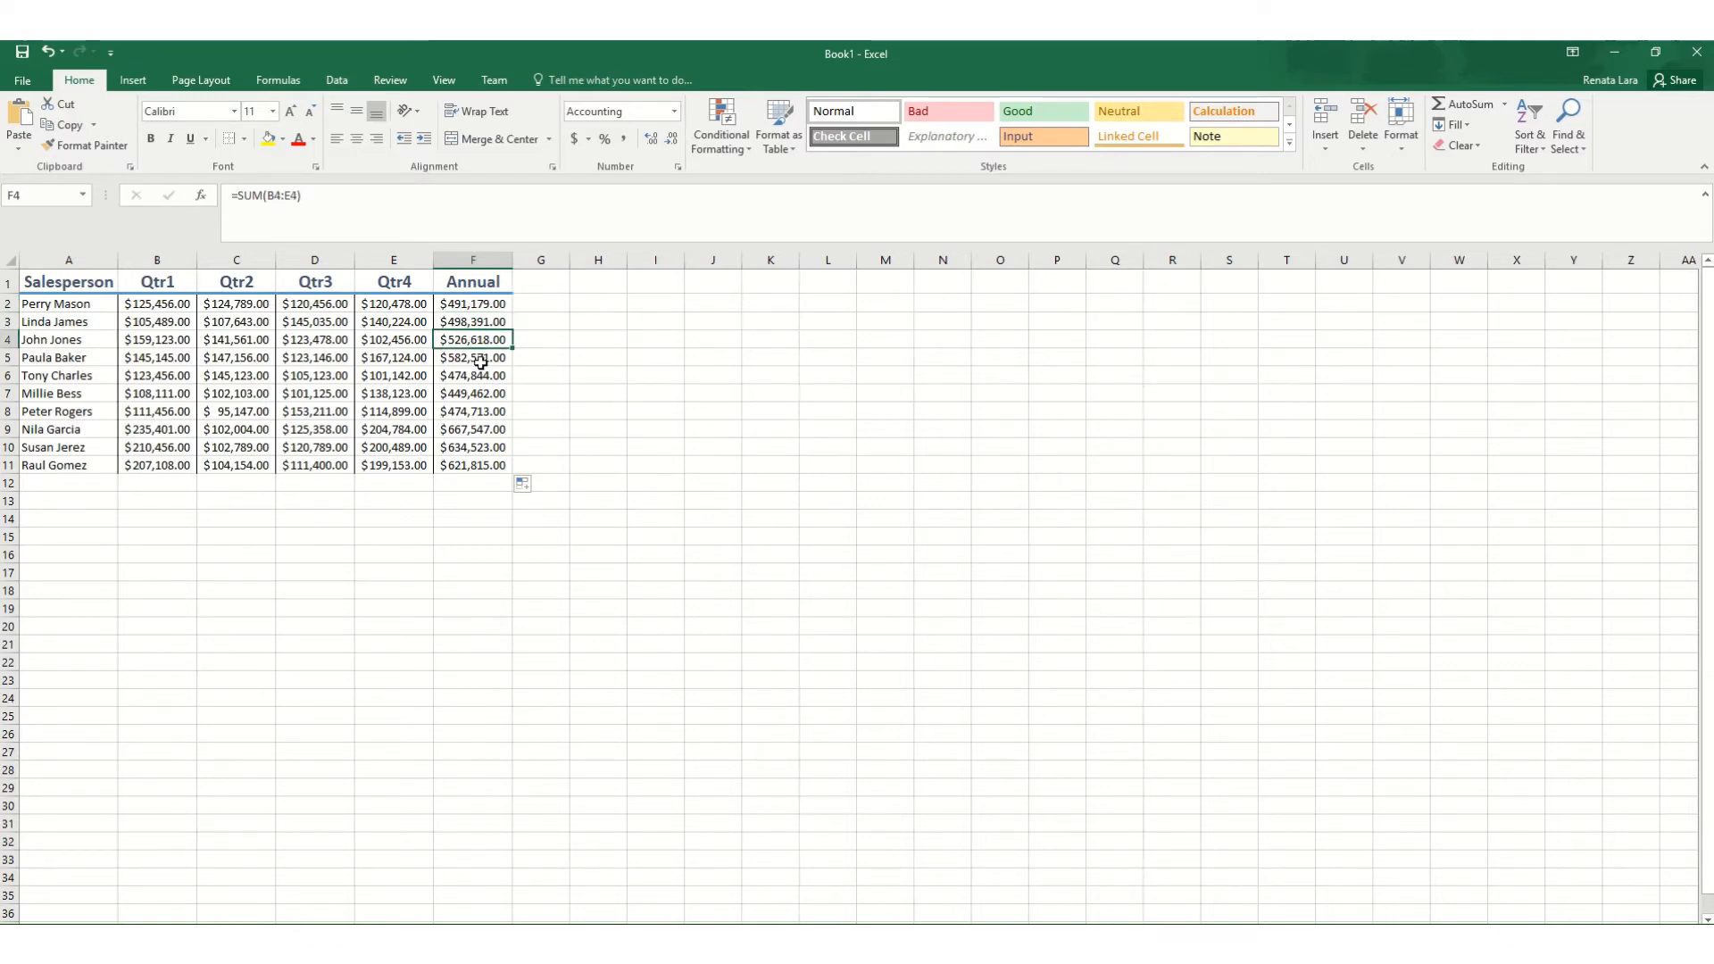
{"action": "left_click", "coordinate": [481, 362]}
{"action": "left_click", "coordinate": [482, 381]}
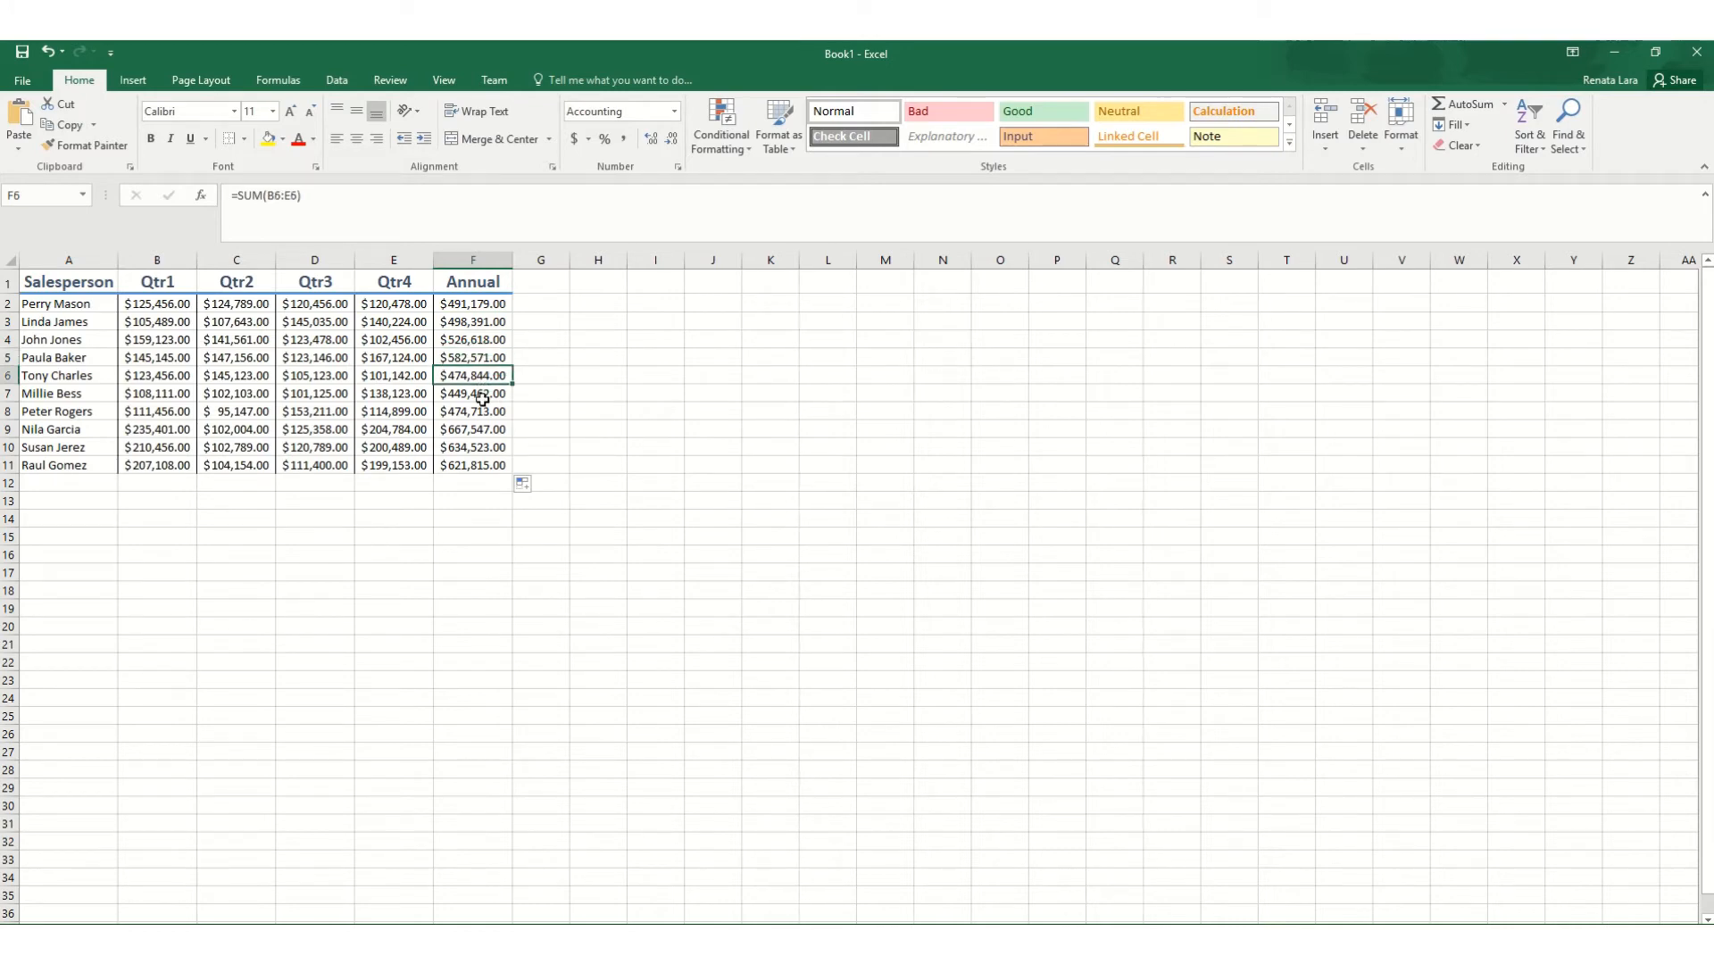
{"action": "left_click", "coordinate": [482, 395]}
{"action": "left_click", "coordinate": [482, 411]}
{"action": "left_click", "coordinate": [482, 429]}
{"action": "left_click", "coordinate": [482, 448]}
{"action": "left_click", "coordinate": [482, 465]}
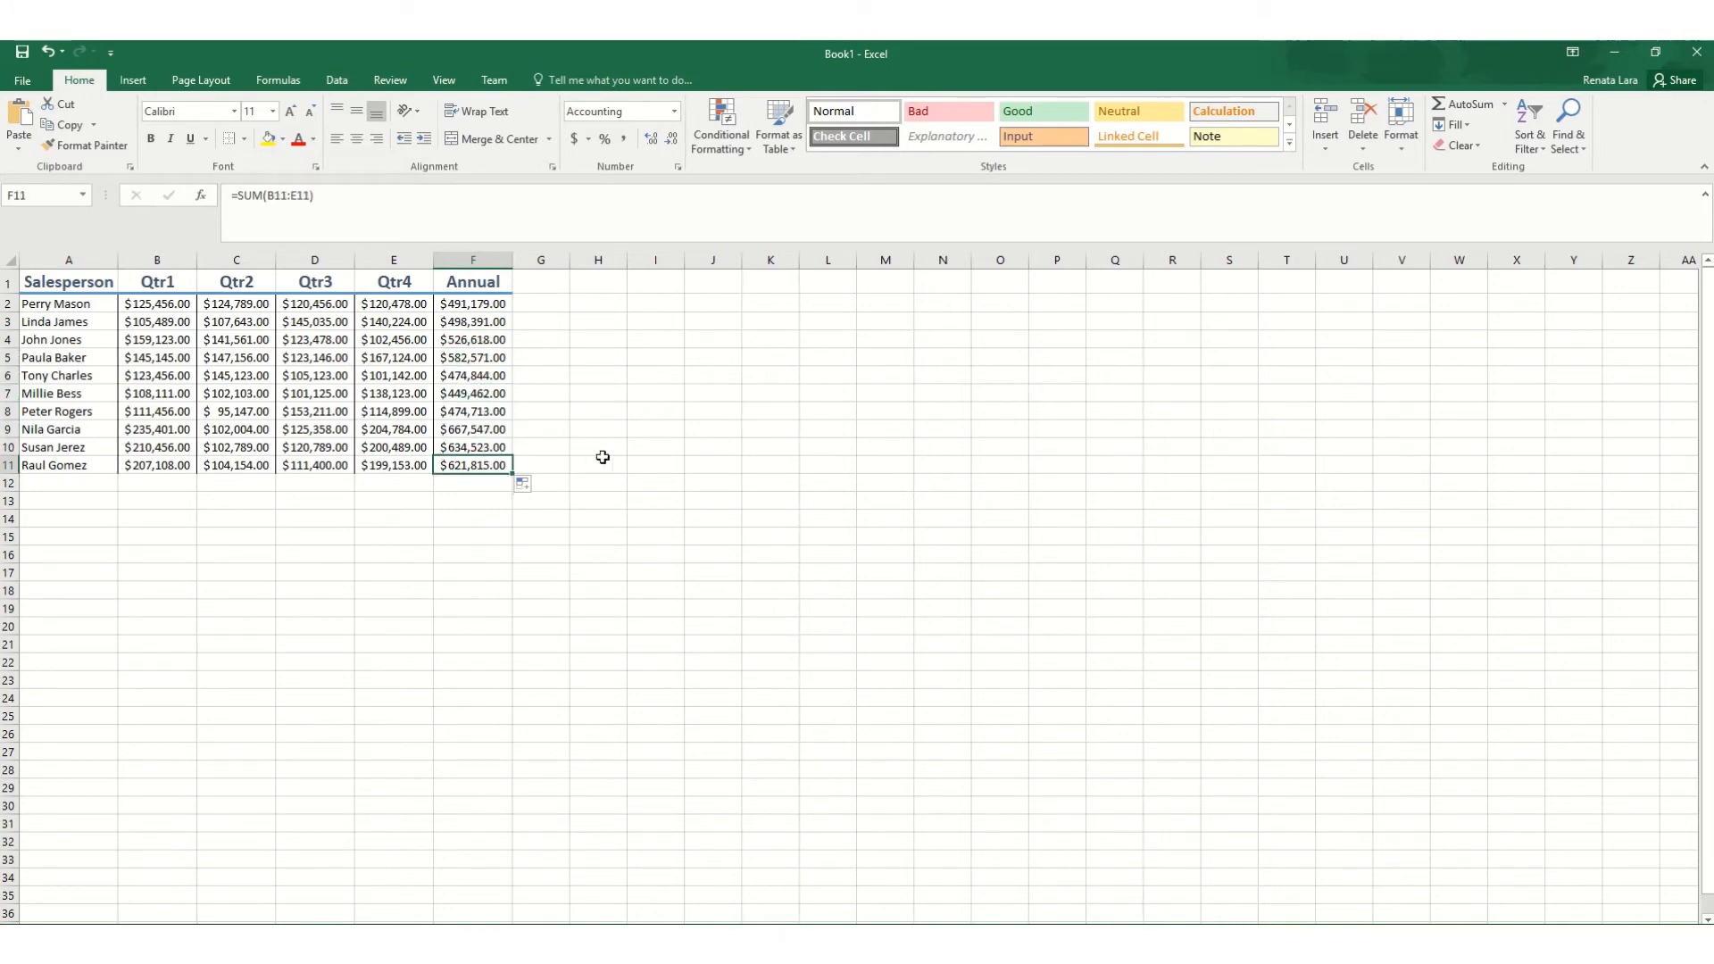
- Compare the annual totals in F2:F11 to find the highest one
{"action": "left_click", "coordinate": [501, 304]}
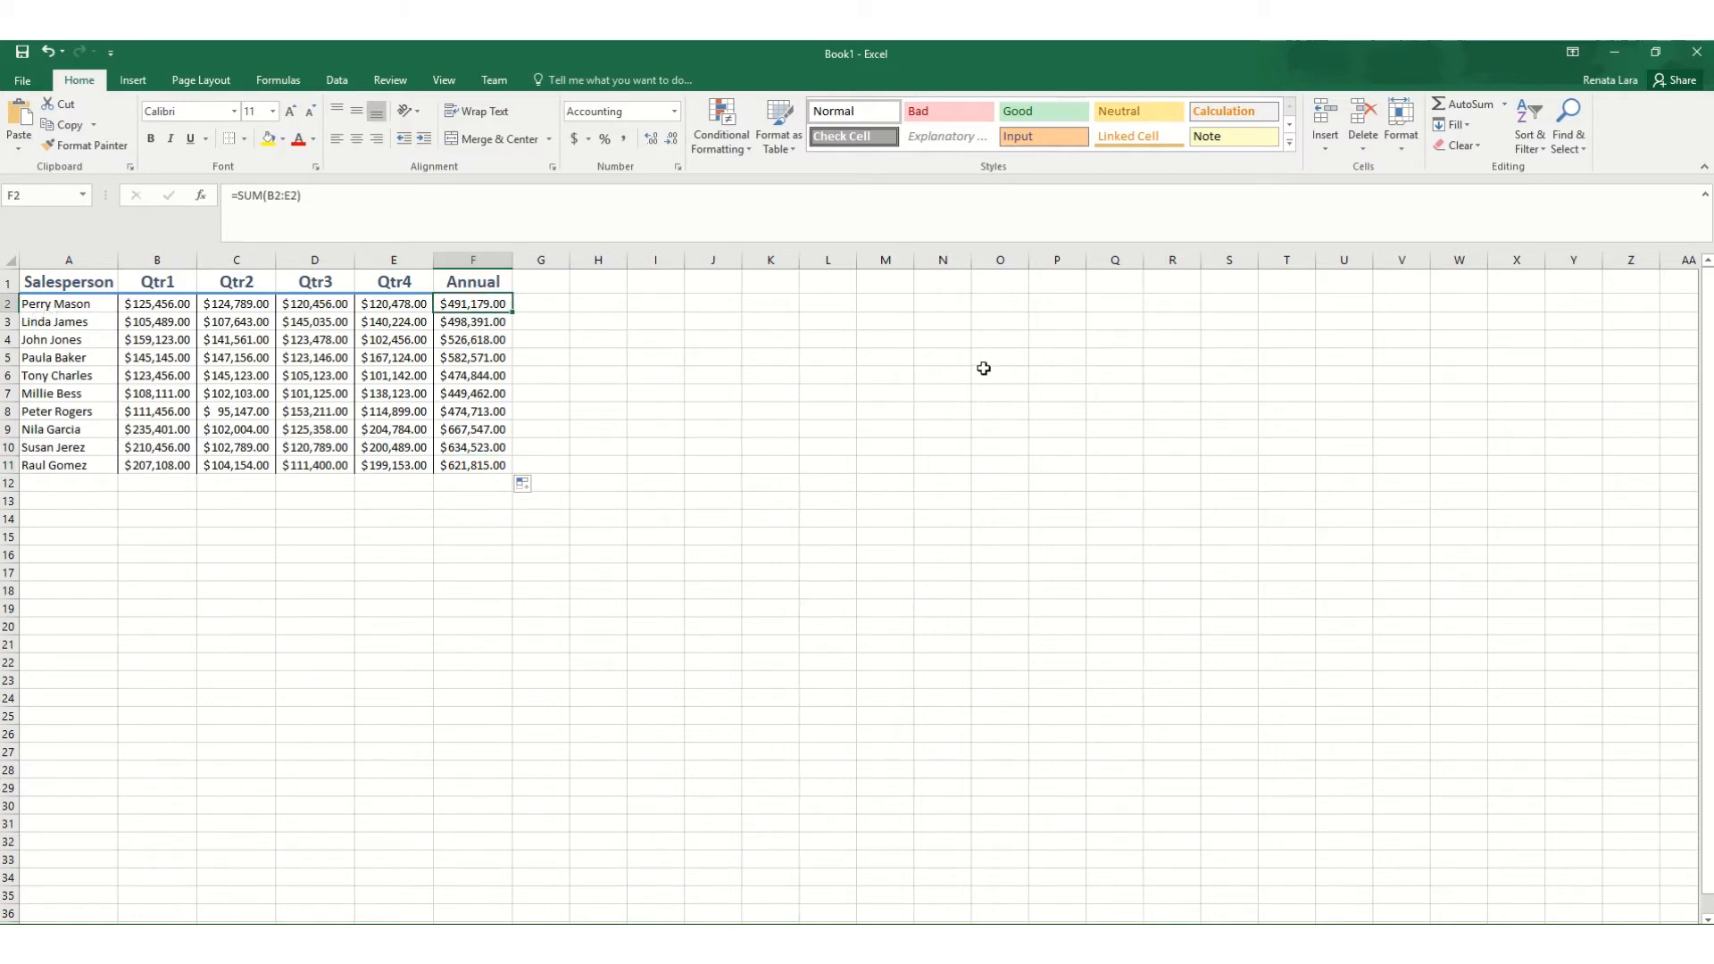
{"action": "left_click", "coordinate": [631, 359]}
{"action": "left_click_drag", "start_coordinate": [483, 302], "coordinate": [480, 458]}
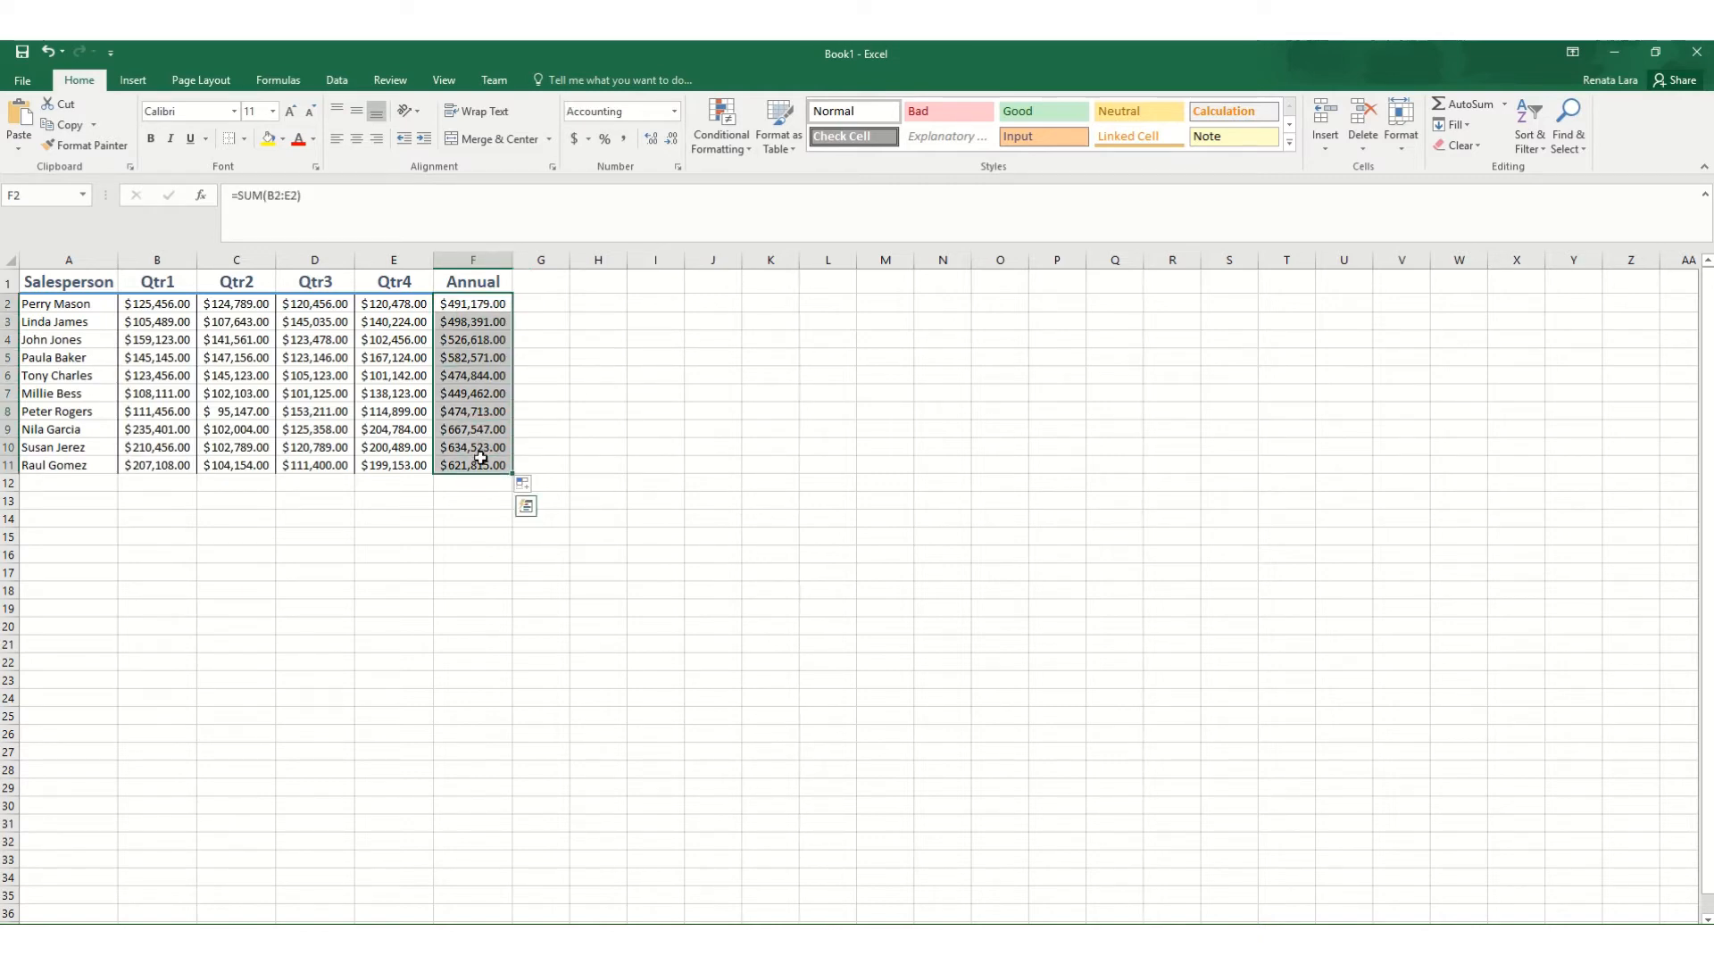
{"action": "left_click", "coordinate": [649, 449]}
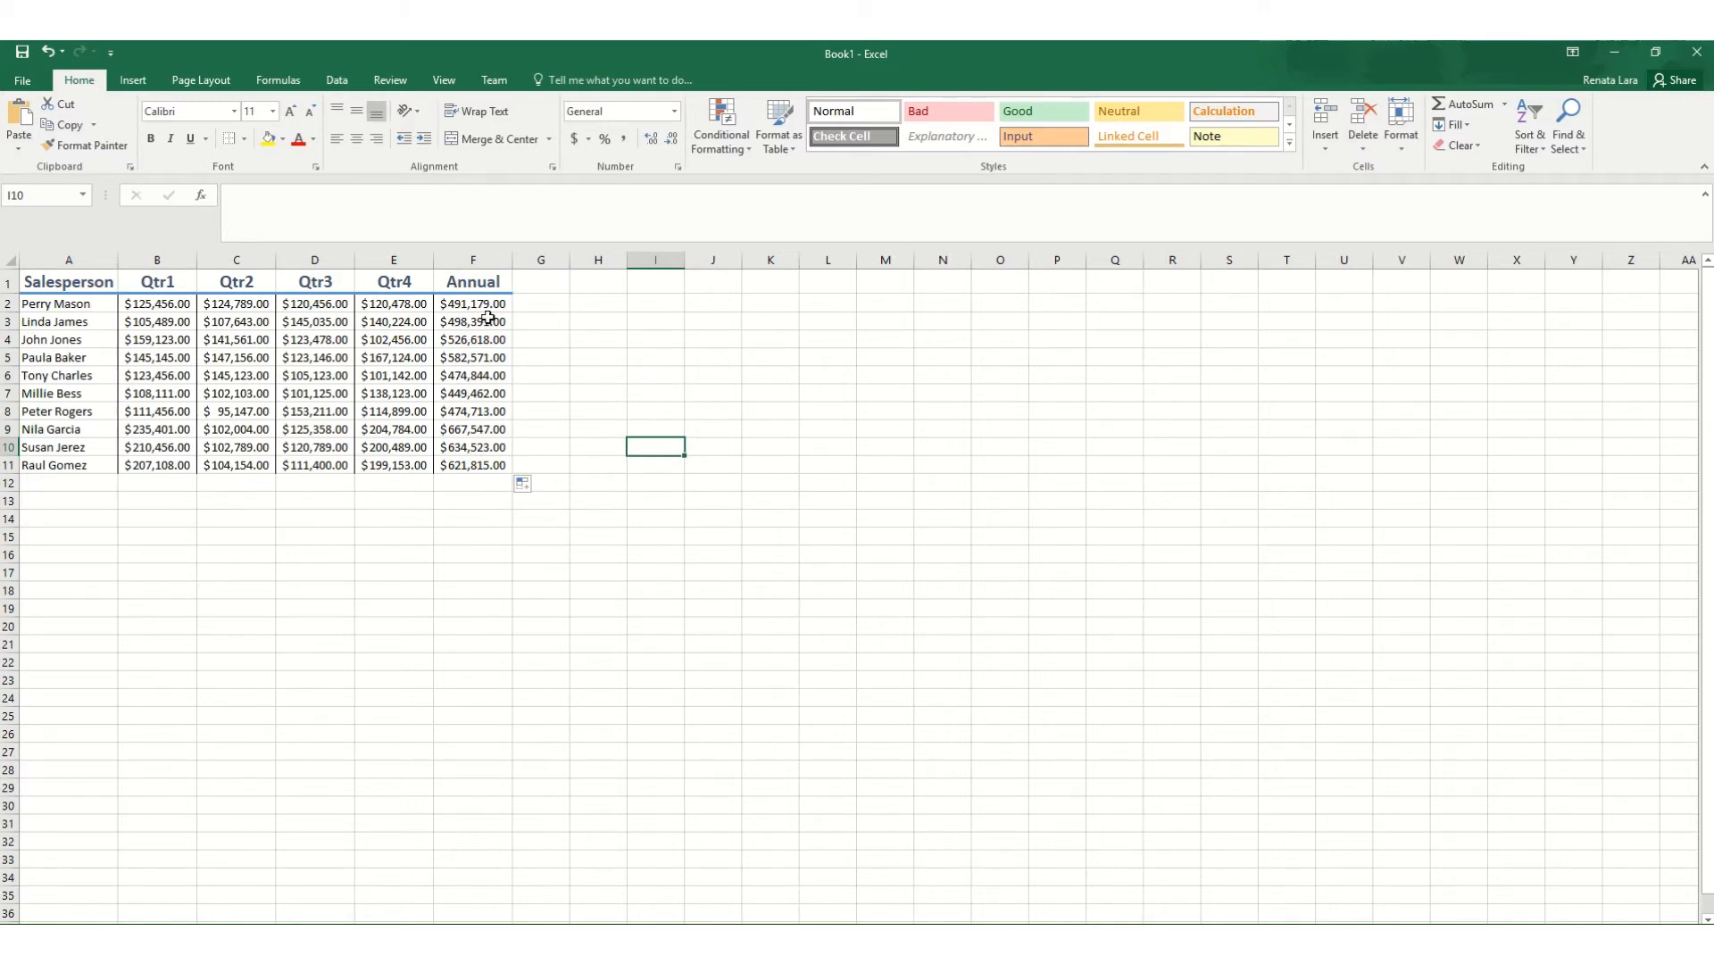
{"action": "left_click_drag", "start_coordinate": [484, 307], "coordinate": [473, 431]}
{"action": "left_click", "coordinate": [477, 446]}
{"action": "left_click", "coordinate": [476, 467]}
{"action": "left_click", "coordinate": [528, 419]}
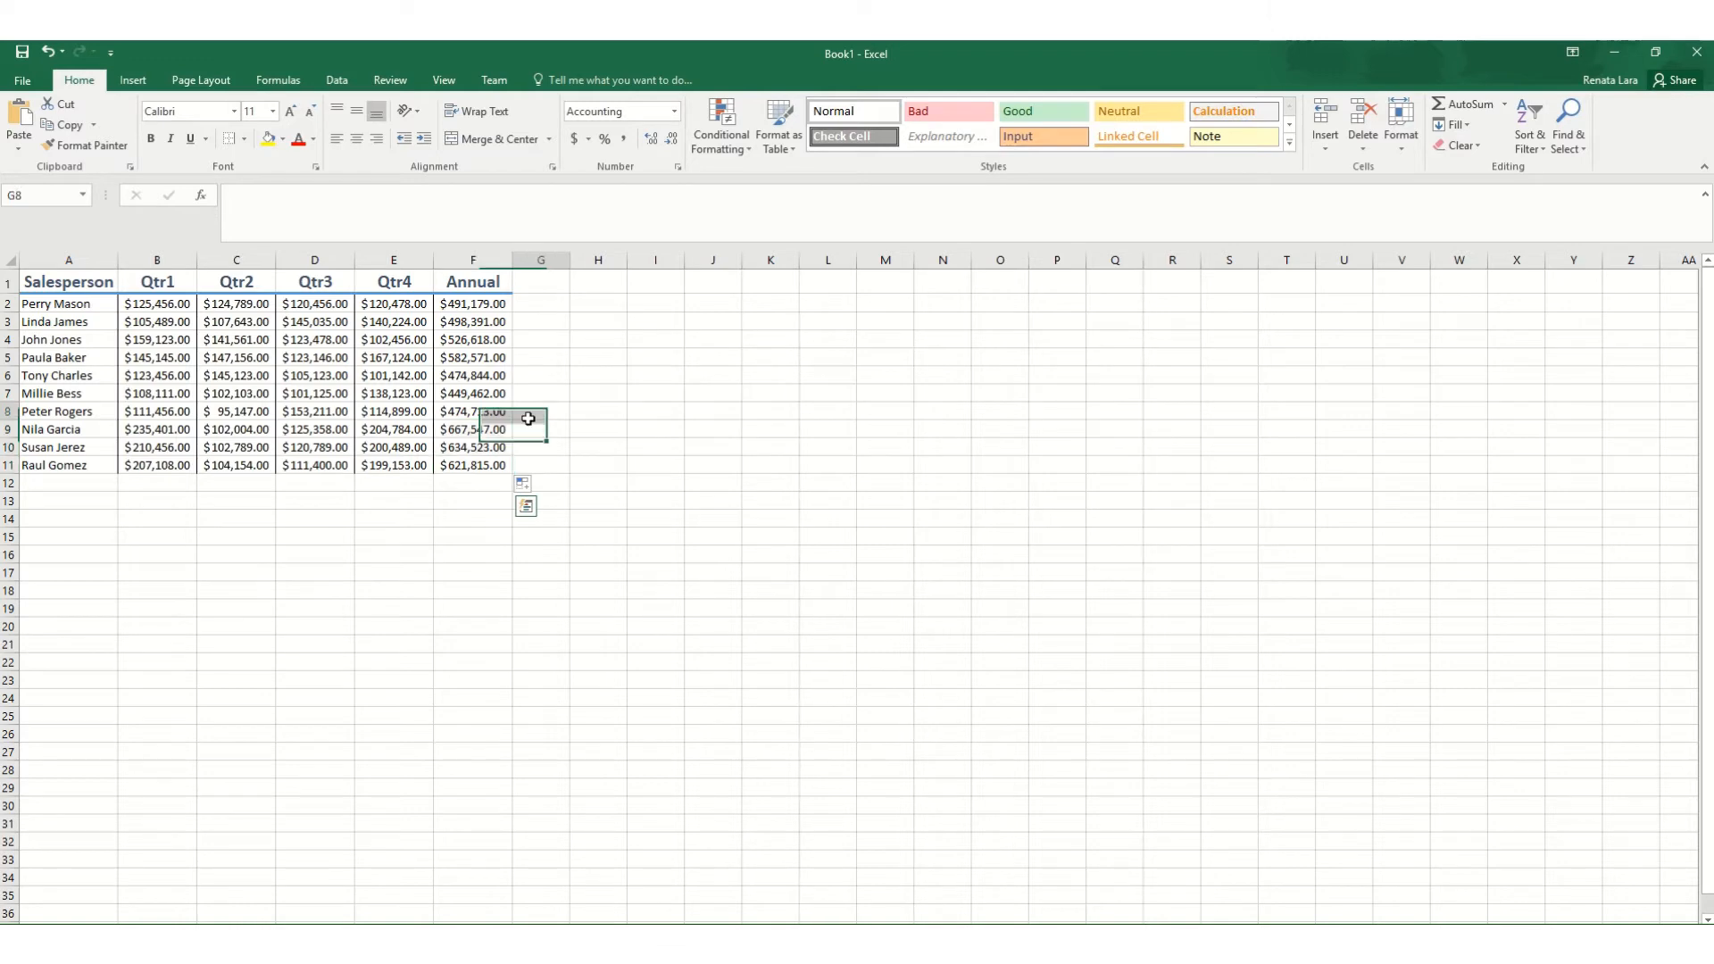
{"action": "left_click", "coordinate": [464, 432]}
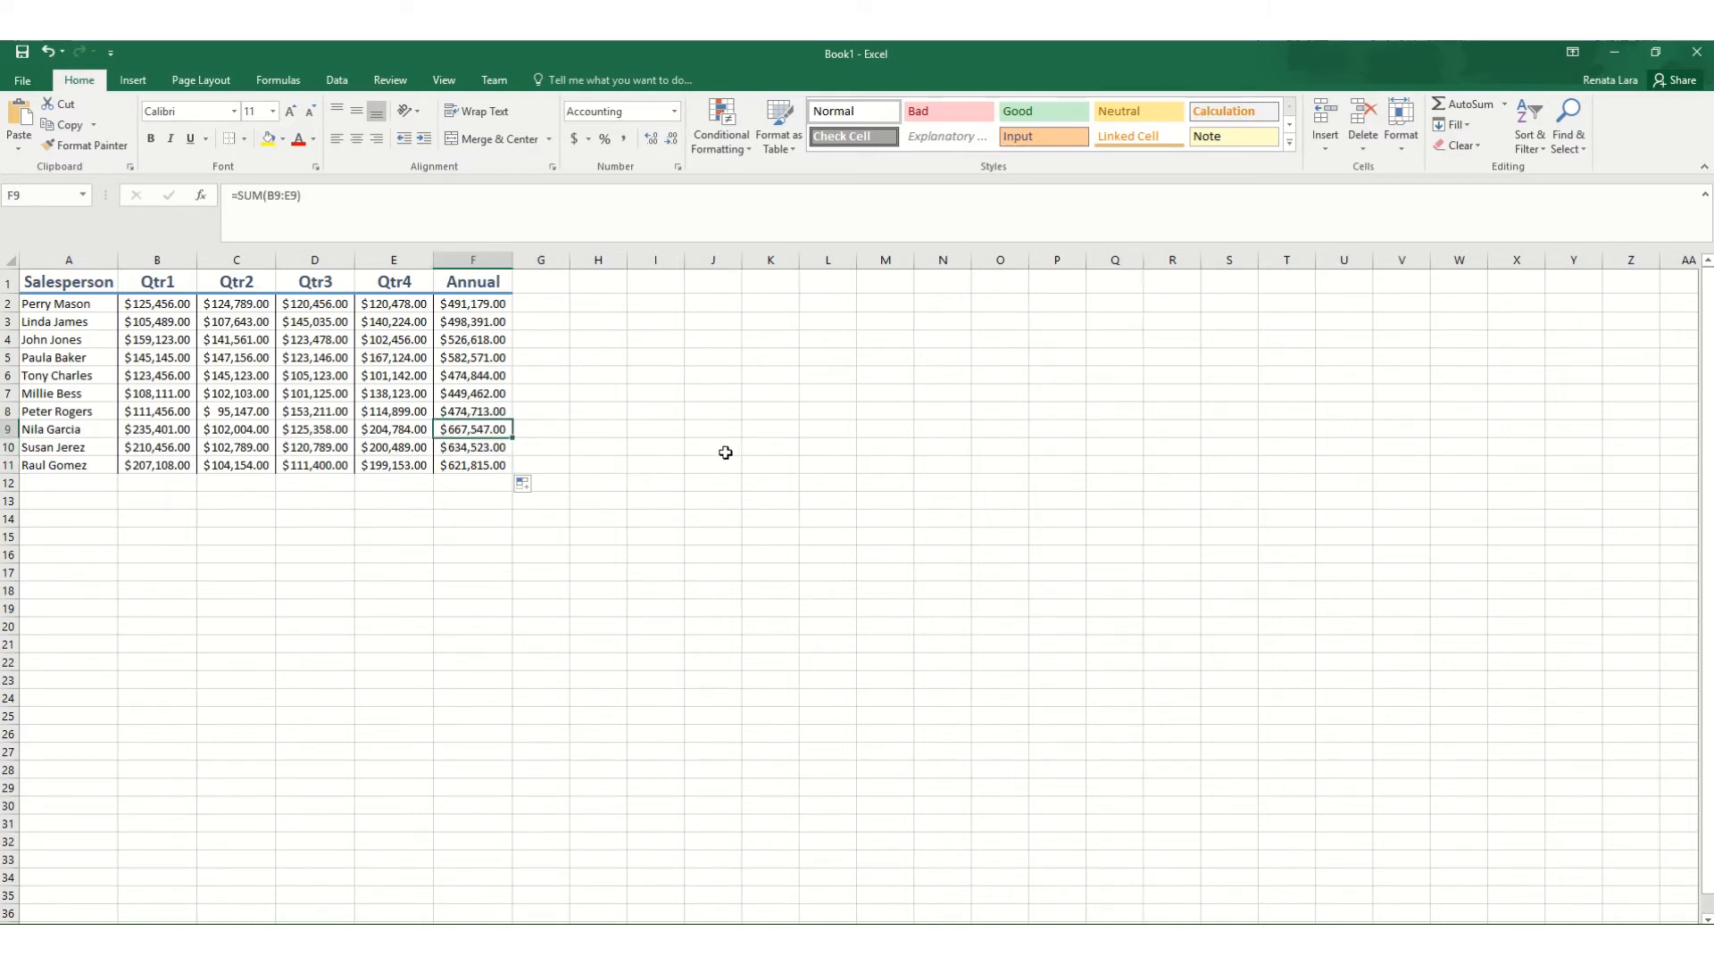
{"action": "left_click", "coordinate": [678, 431]}
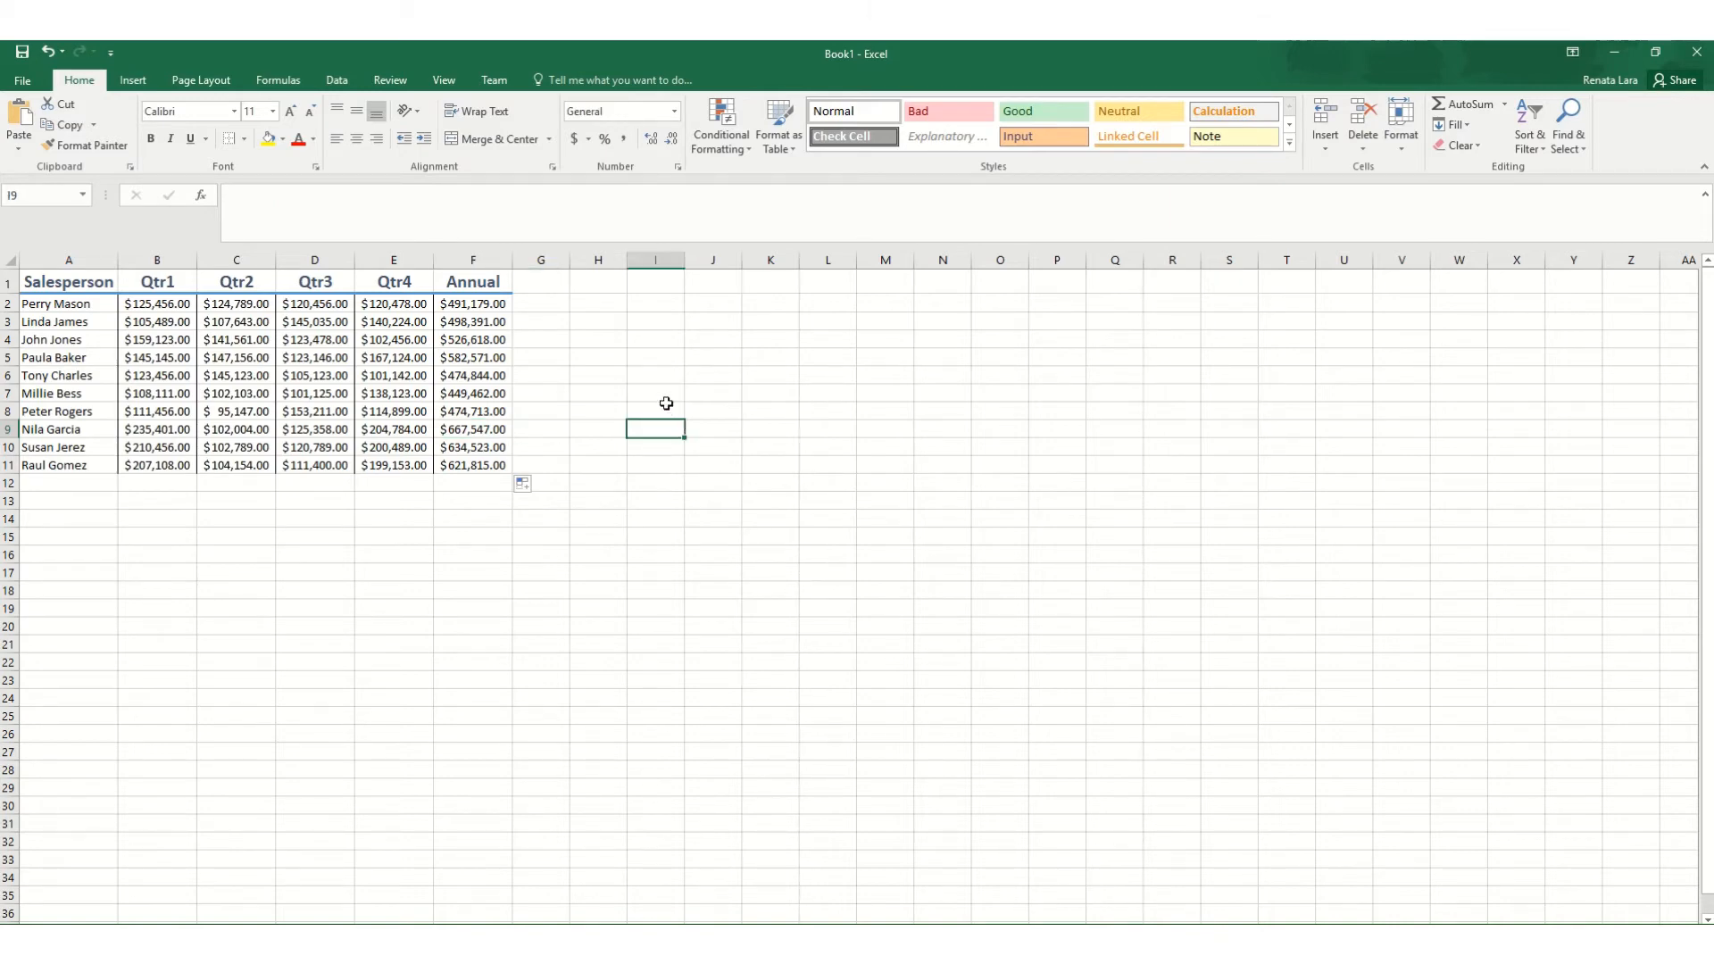
- Apply solid-fill Light Blue data bars to the annual totals in F2:F11 with Conditional Formatting
{"action": "left_click", "coordinate": [490, 306]}
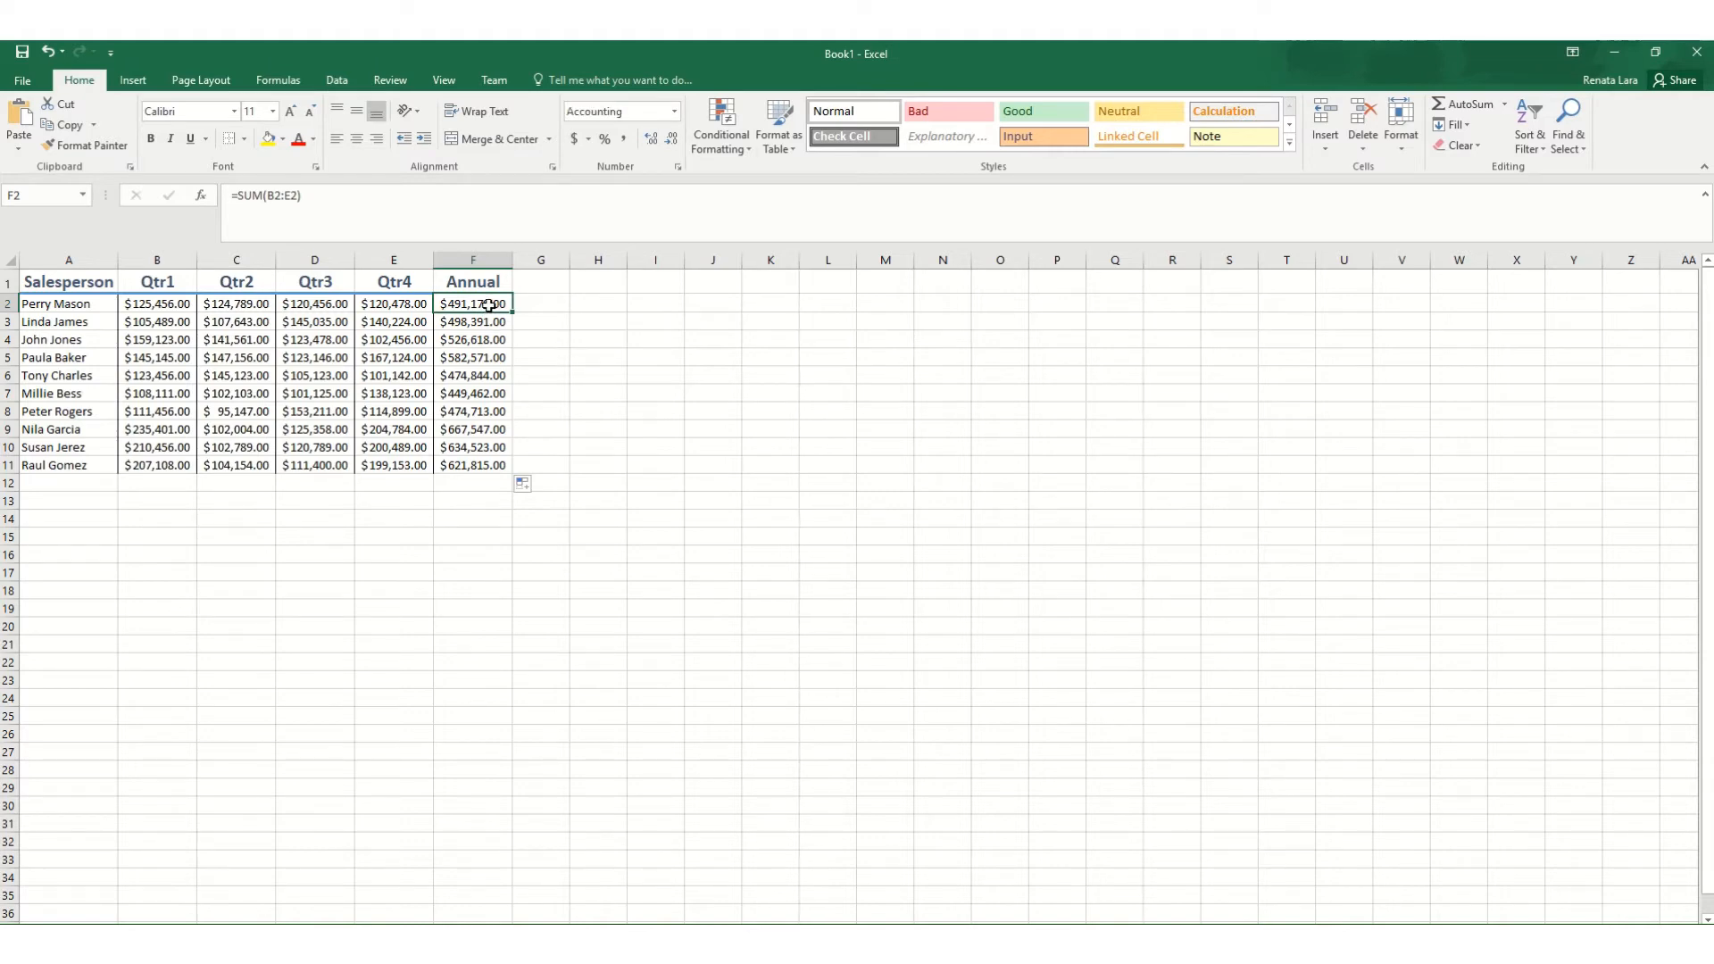
{"action": "left_click_drag", "start_coordinate": [490, 305], "coordinate": [482, 464]}
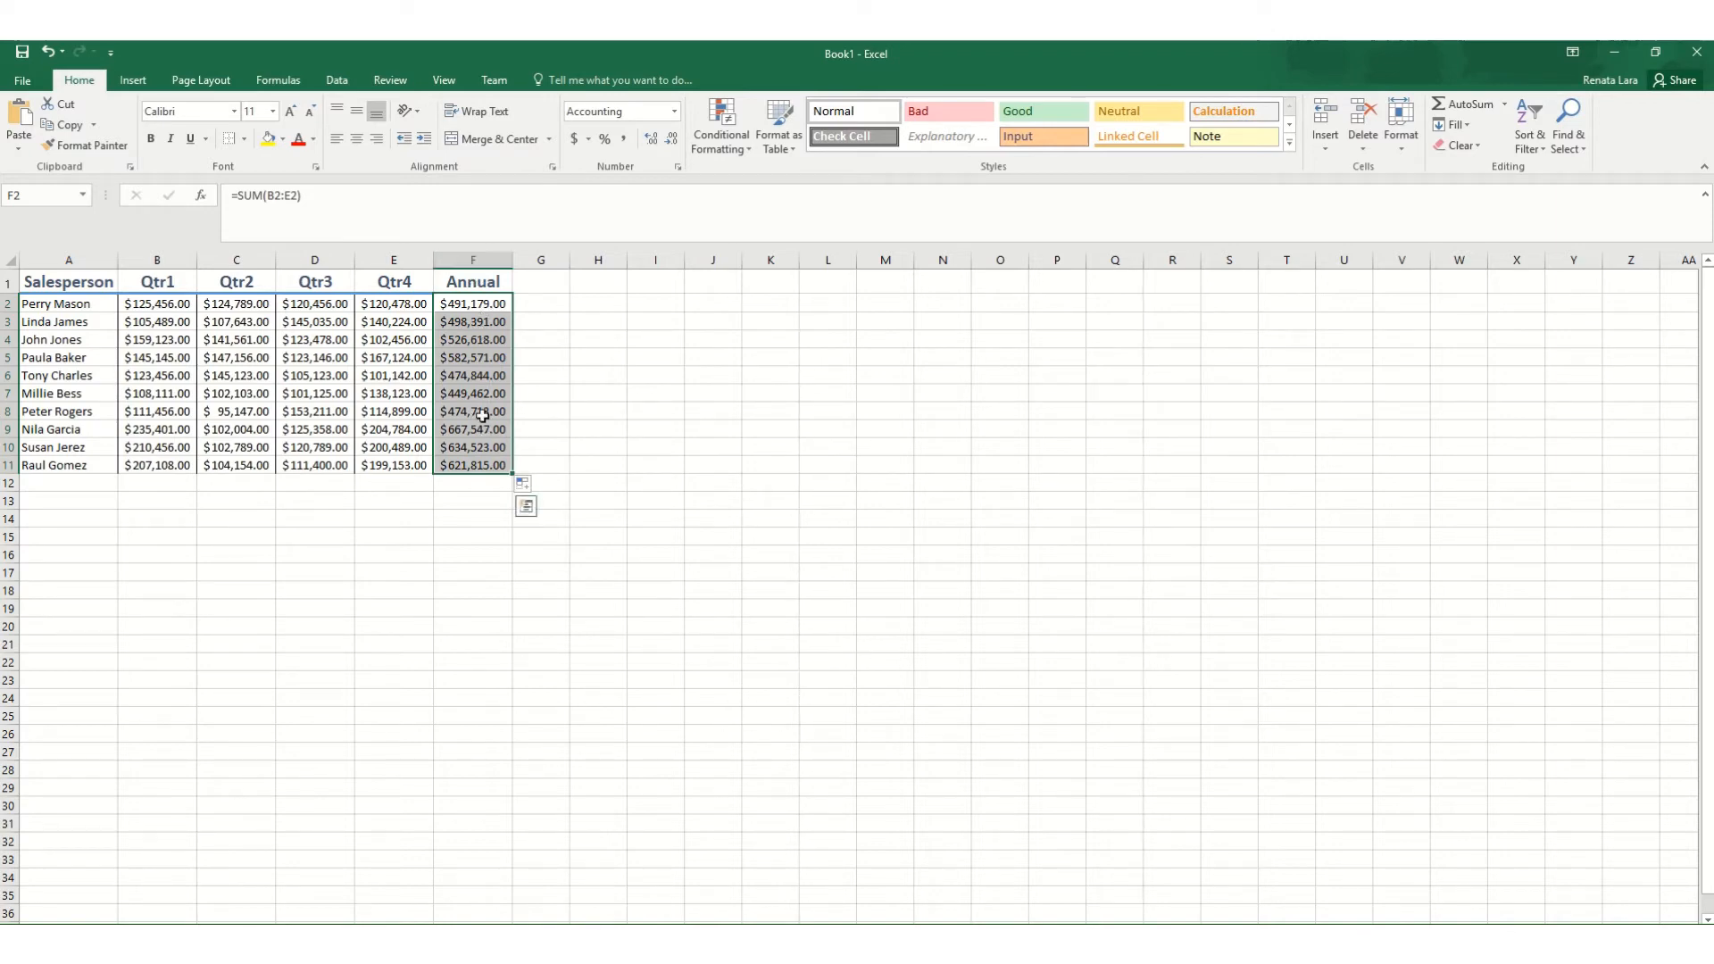
{"action": "left_click", "coordinate": [749, 150]}
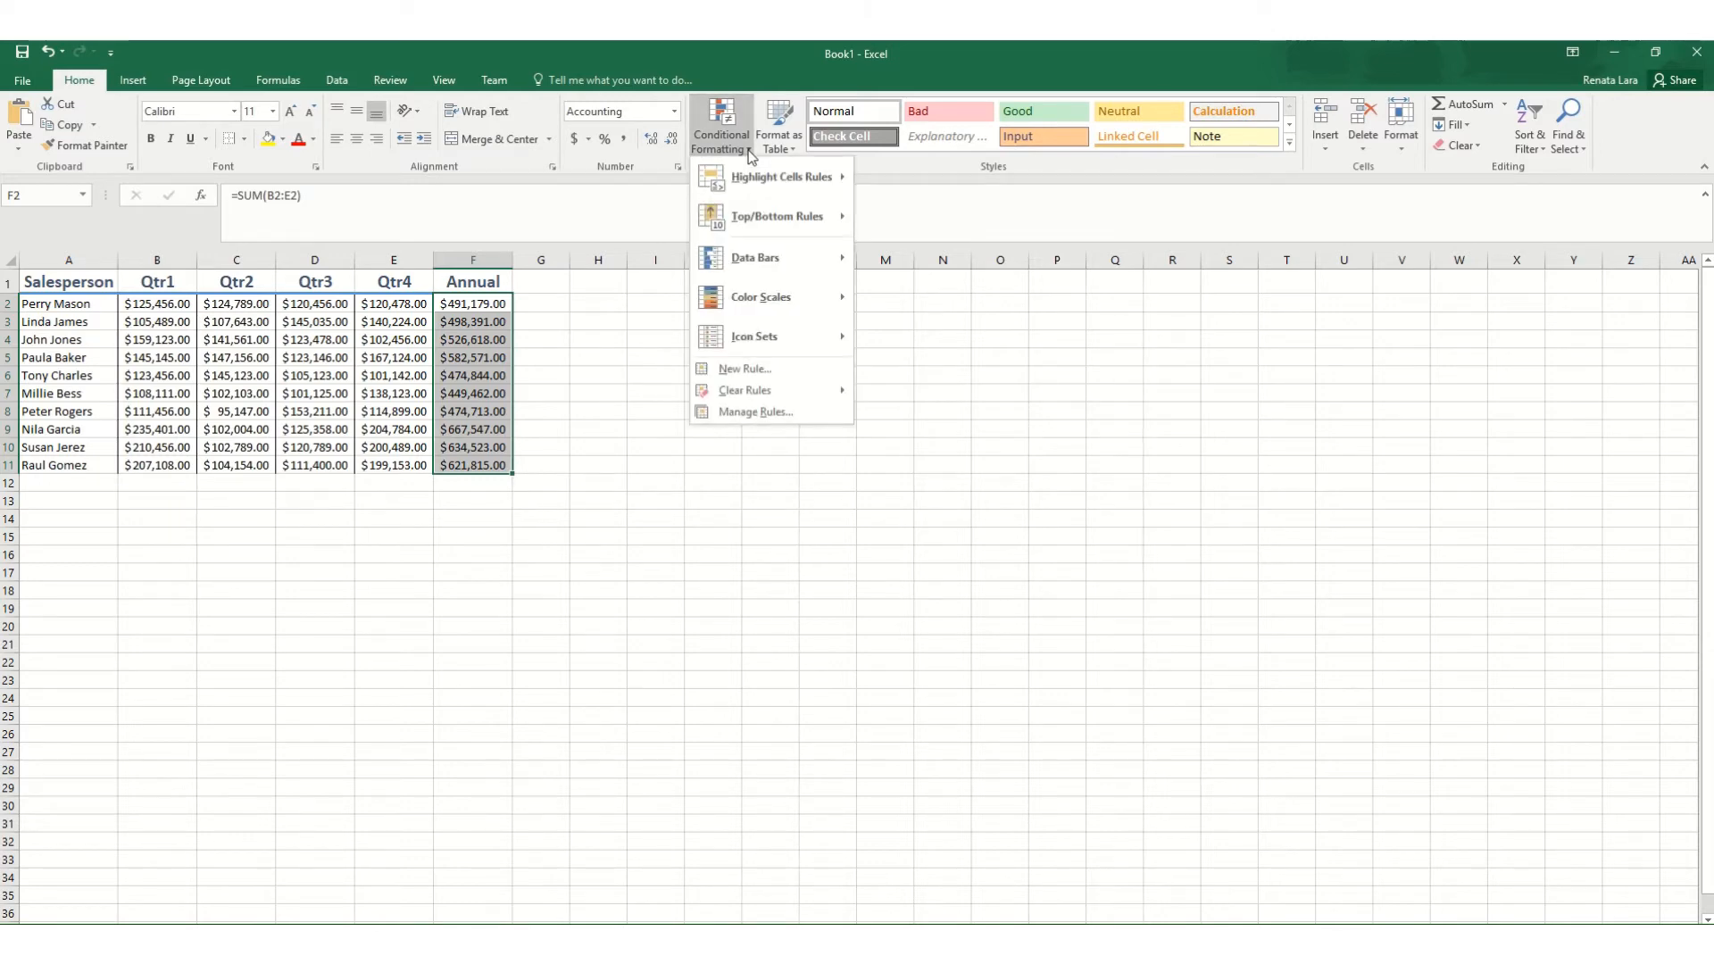
{"action": "mouse_move", "coordinate": [751, 265]}
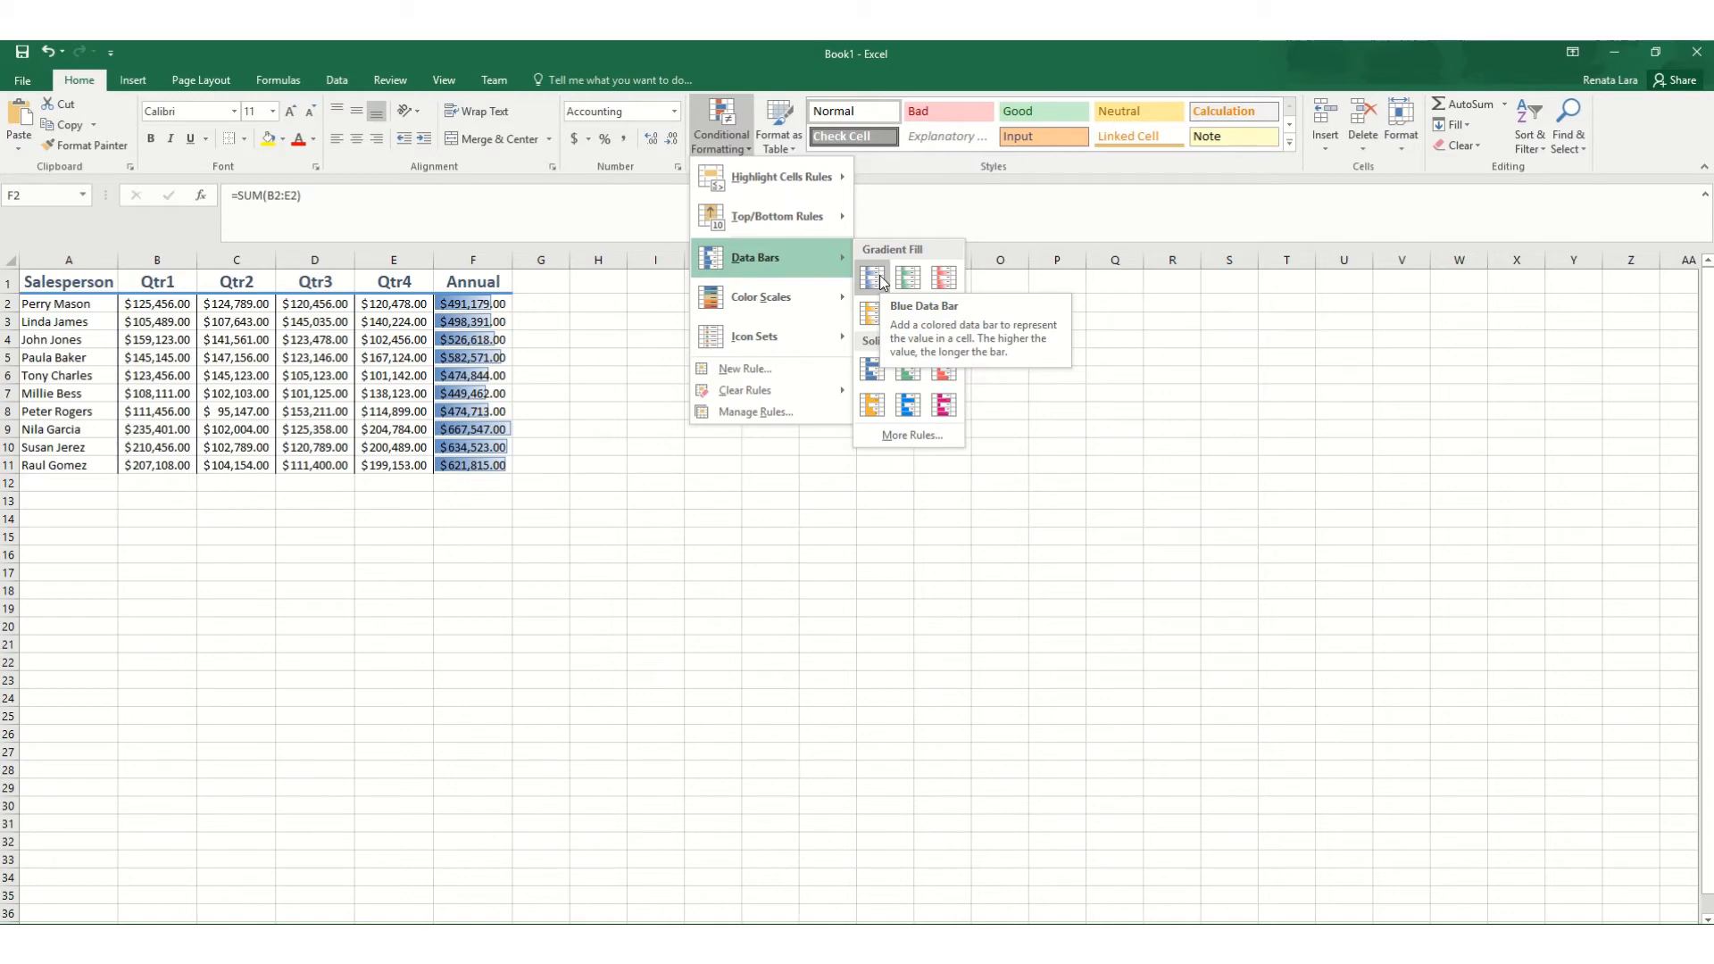
{"action": "left_click", "coordinate": [918, 407]}
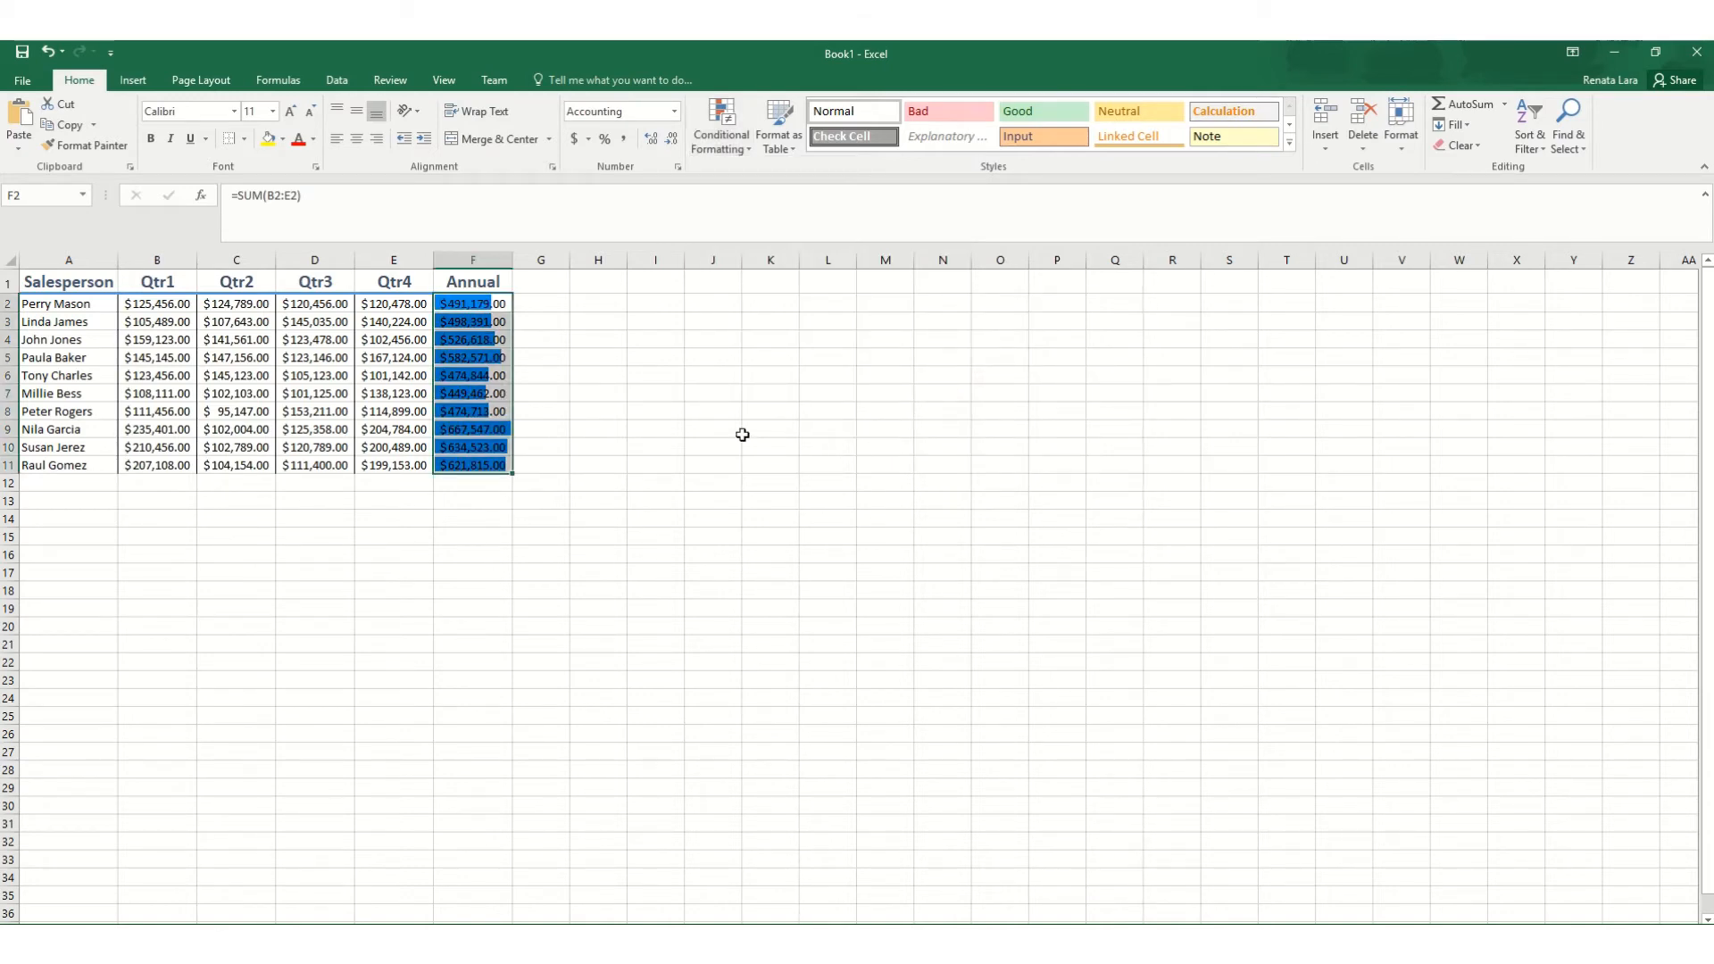
- Widen the Annual column and compare the data bars in F7 and F9
{"action": "left_click", "coordinate": [505, 430]}
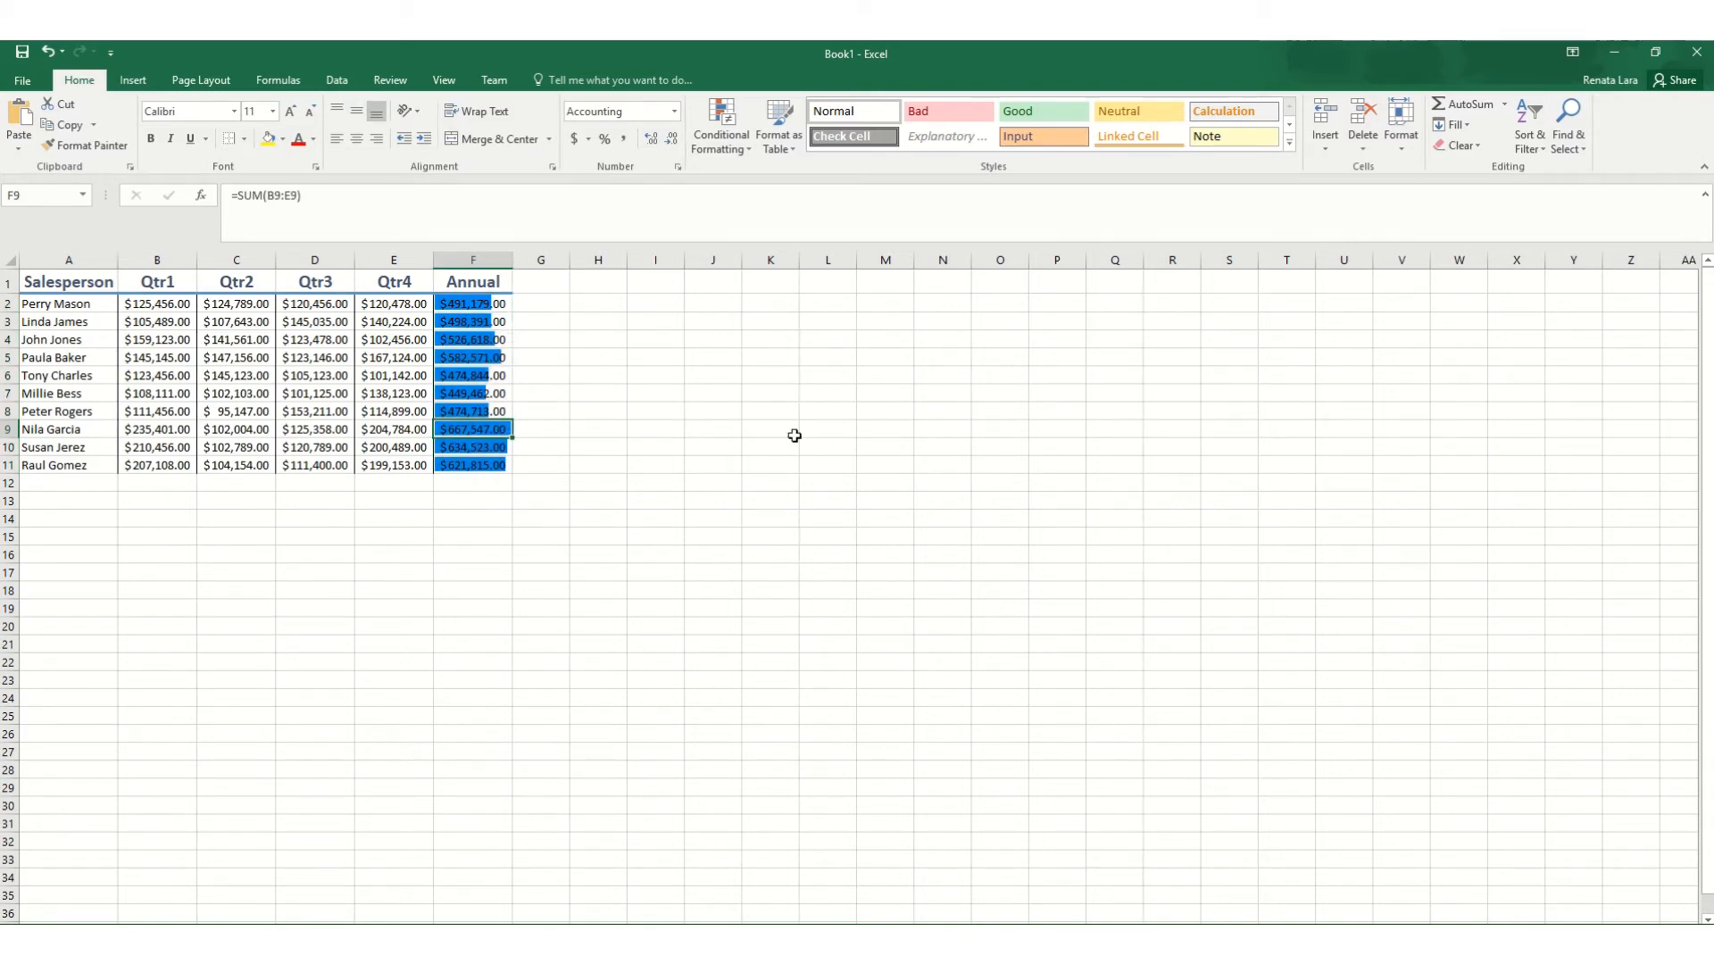
{"action": "left_click", "coordinate": [651, 423]}
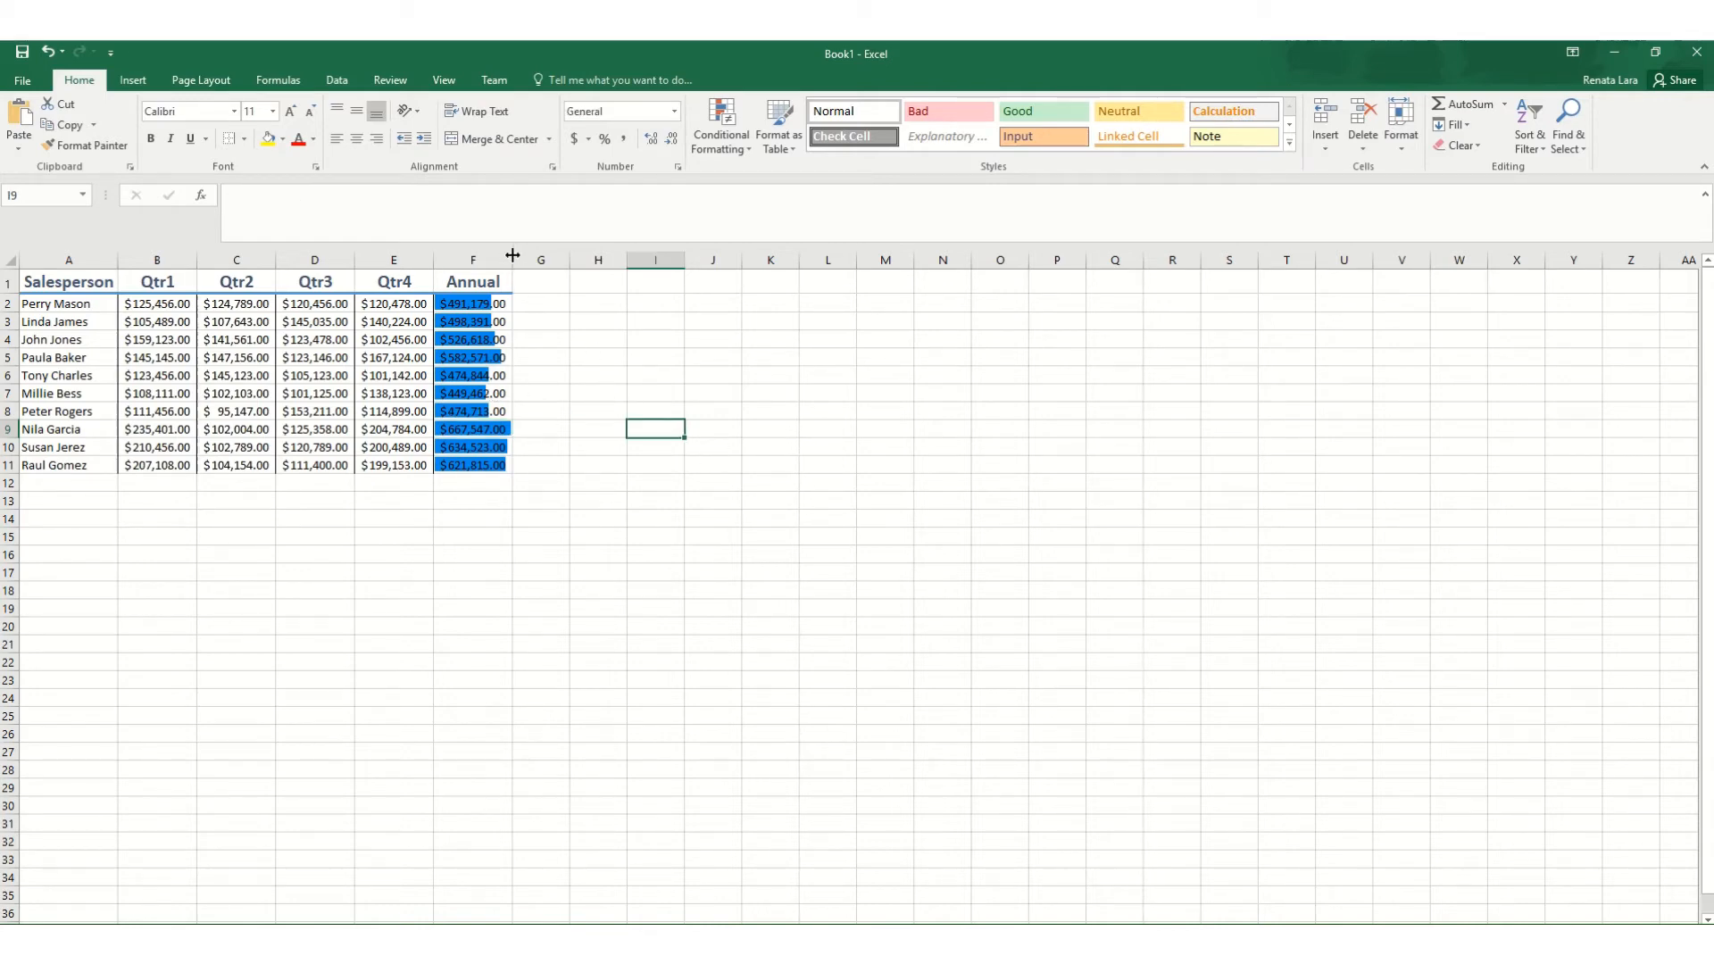
{"action": "left_click_drag", "start_coordinate": [512, 257], "coordinate": [570, 258]}
{"action": "left_click", "coordinate": [624, 592]}
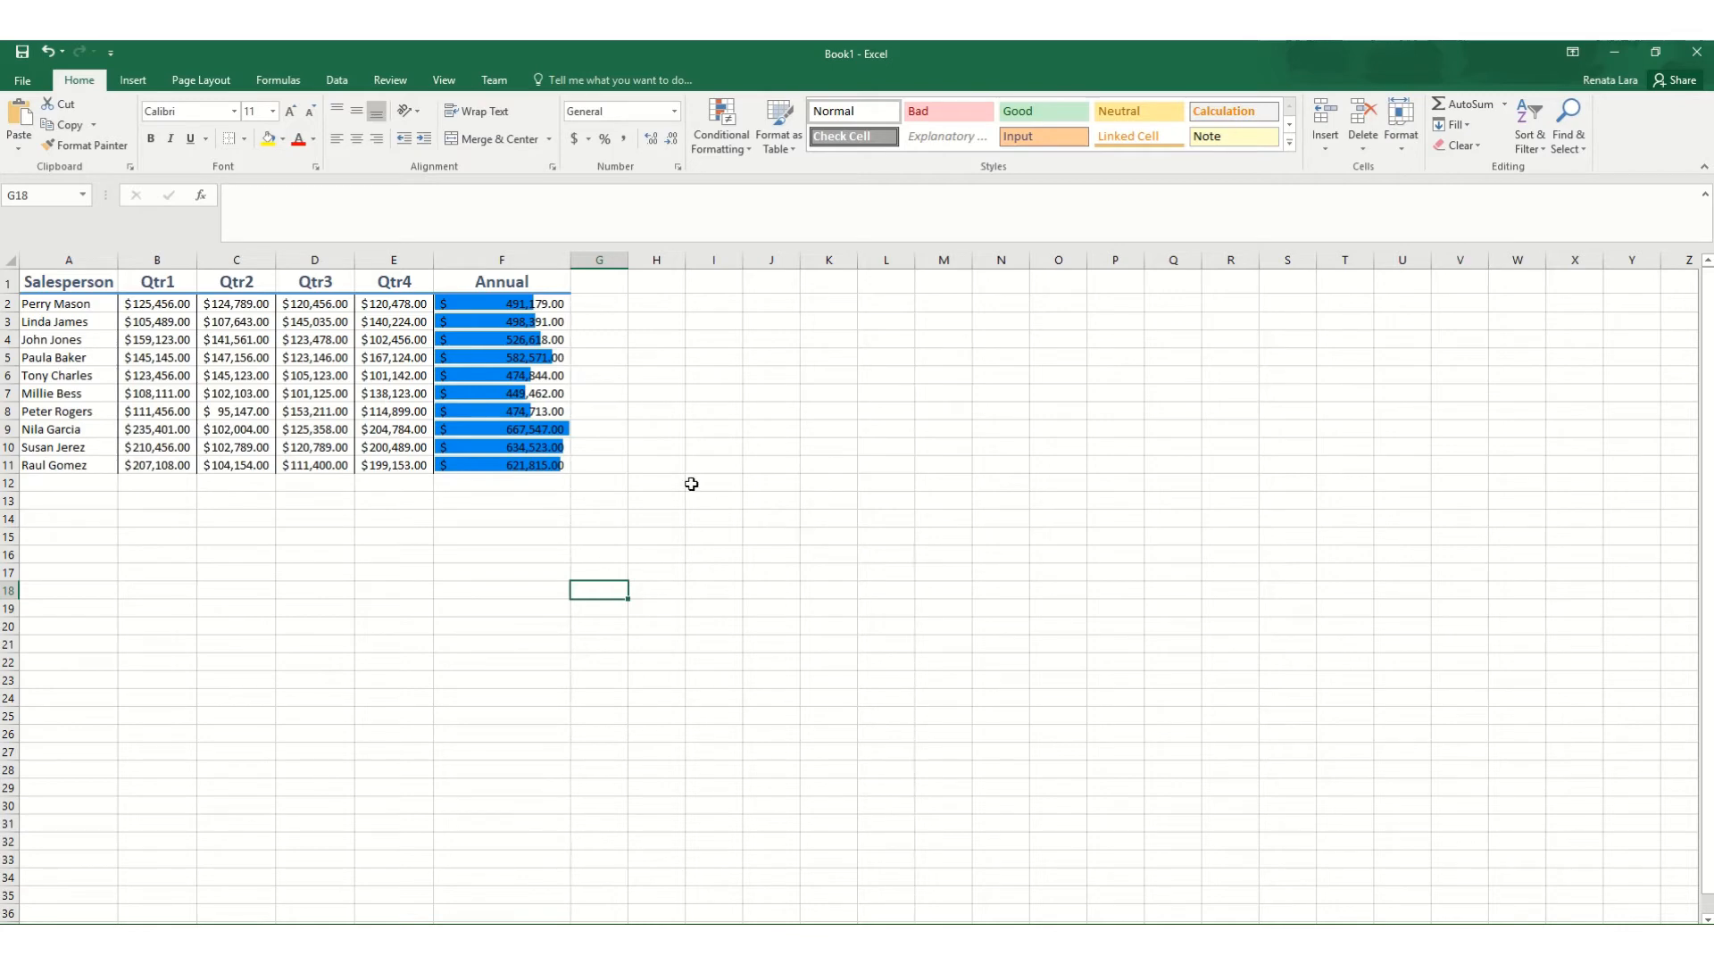
{"action": "left_click", "coordinate": [487, 395]}
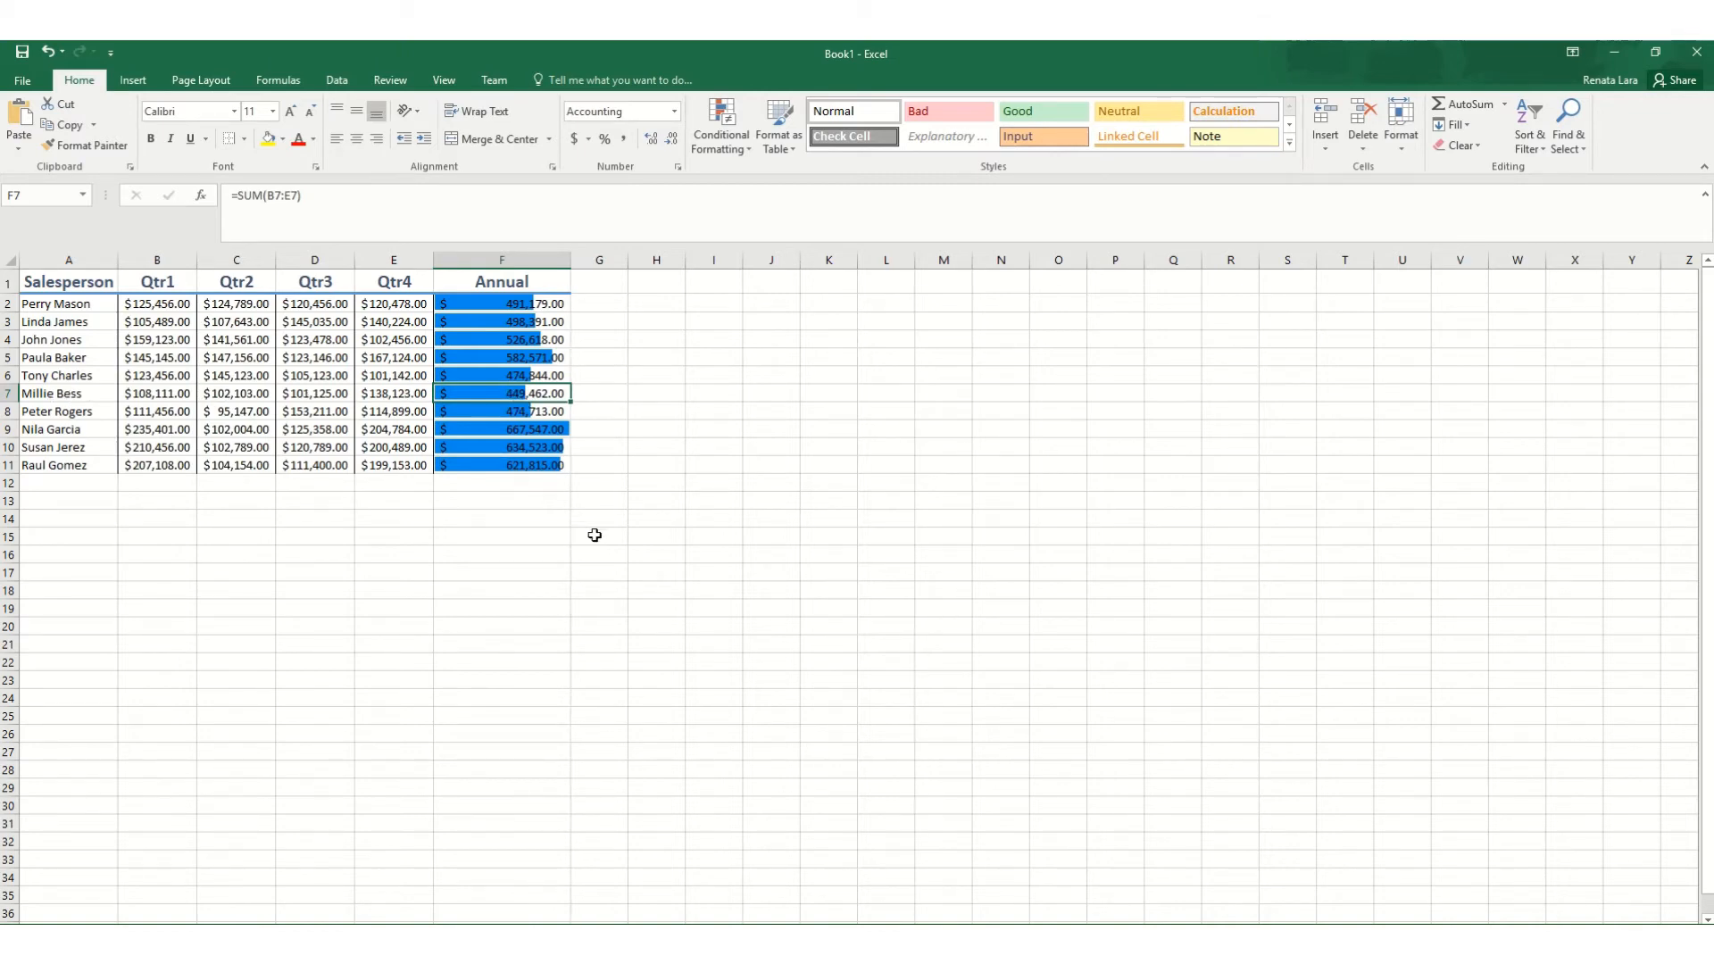
{"action": "left_click", "coordinate": [554, 431]}
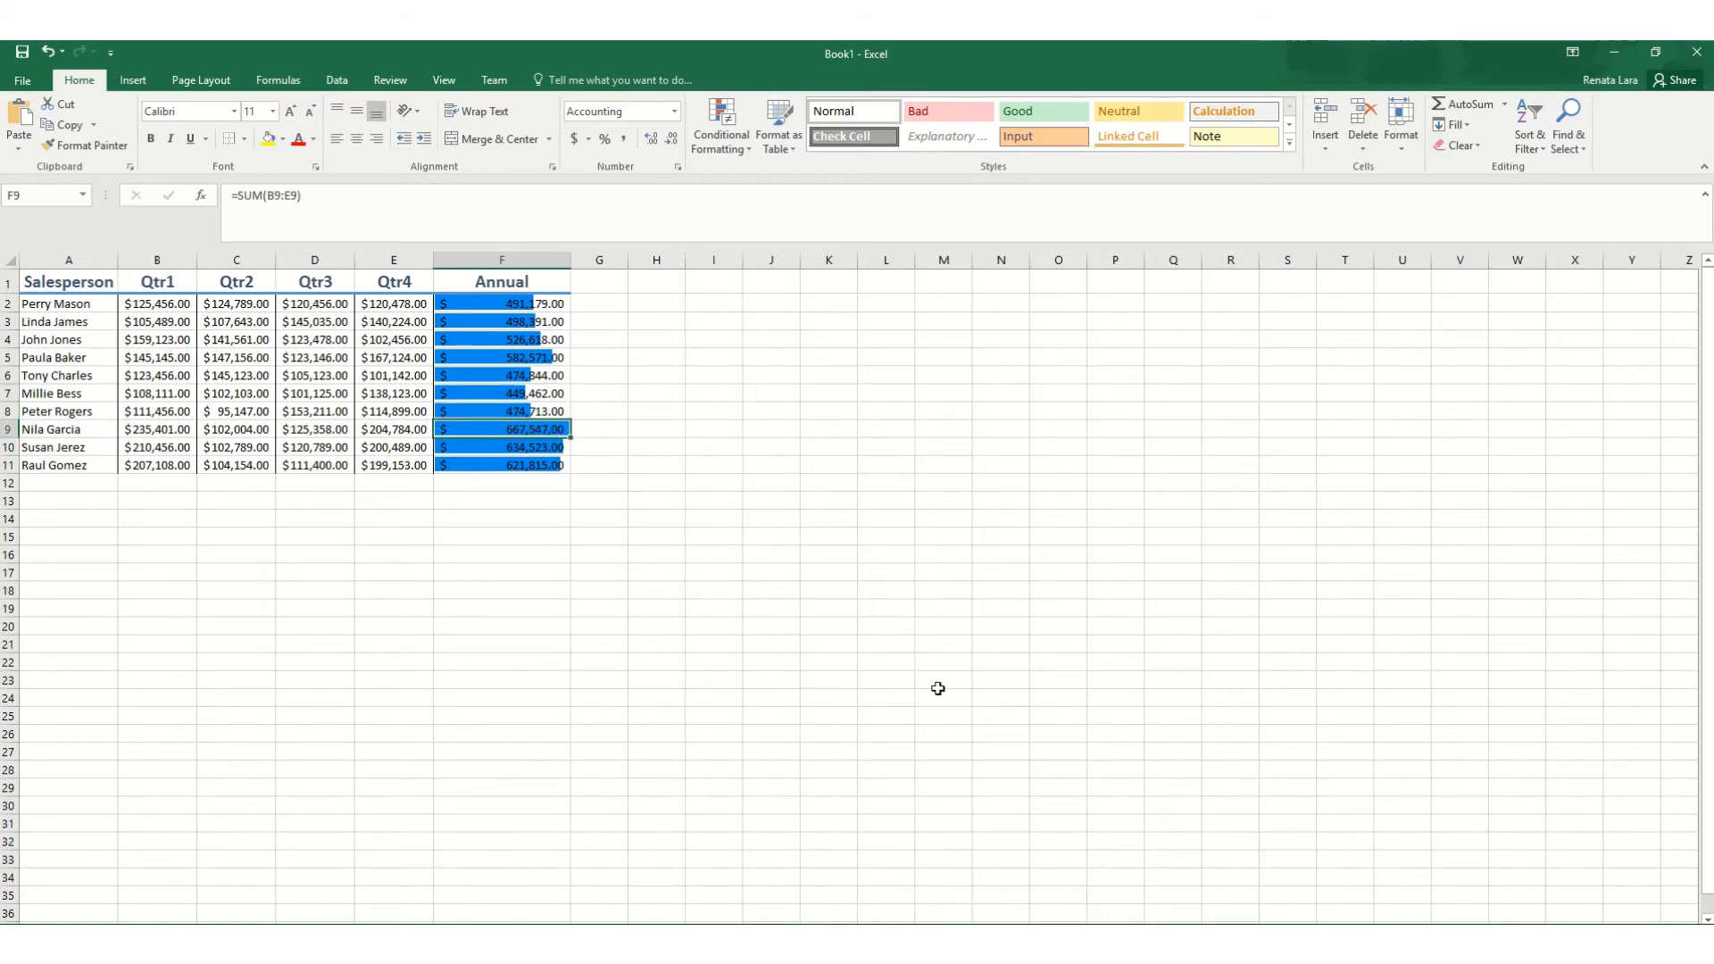
{"action": "left_click", "coordinate": [701, 442]}
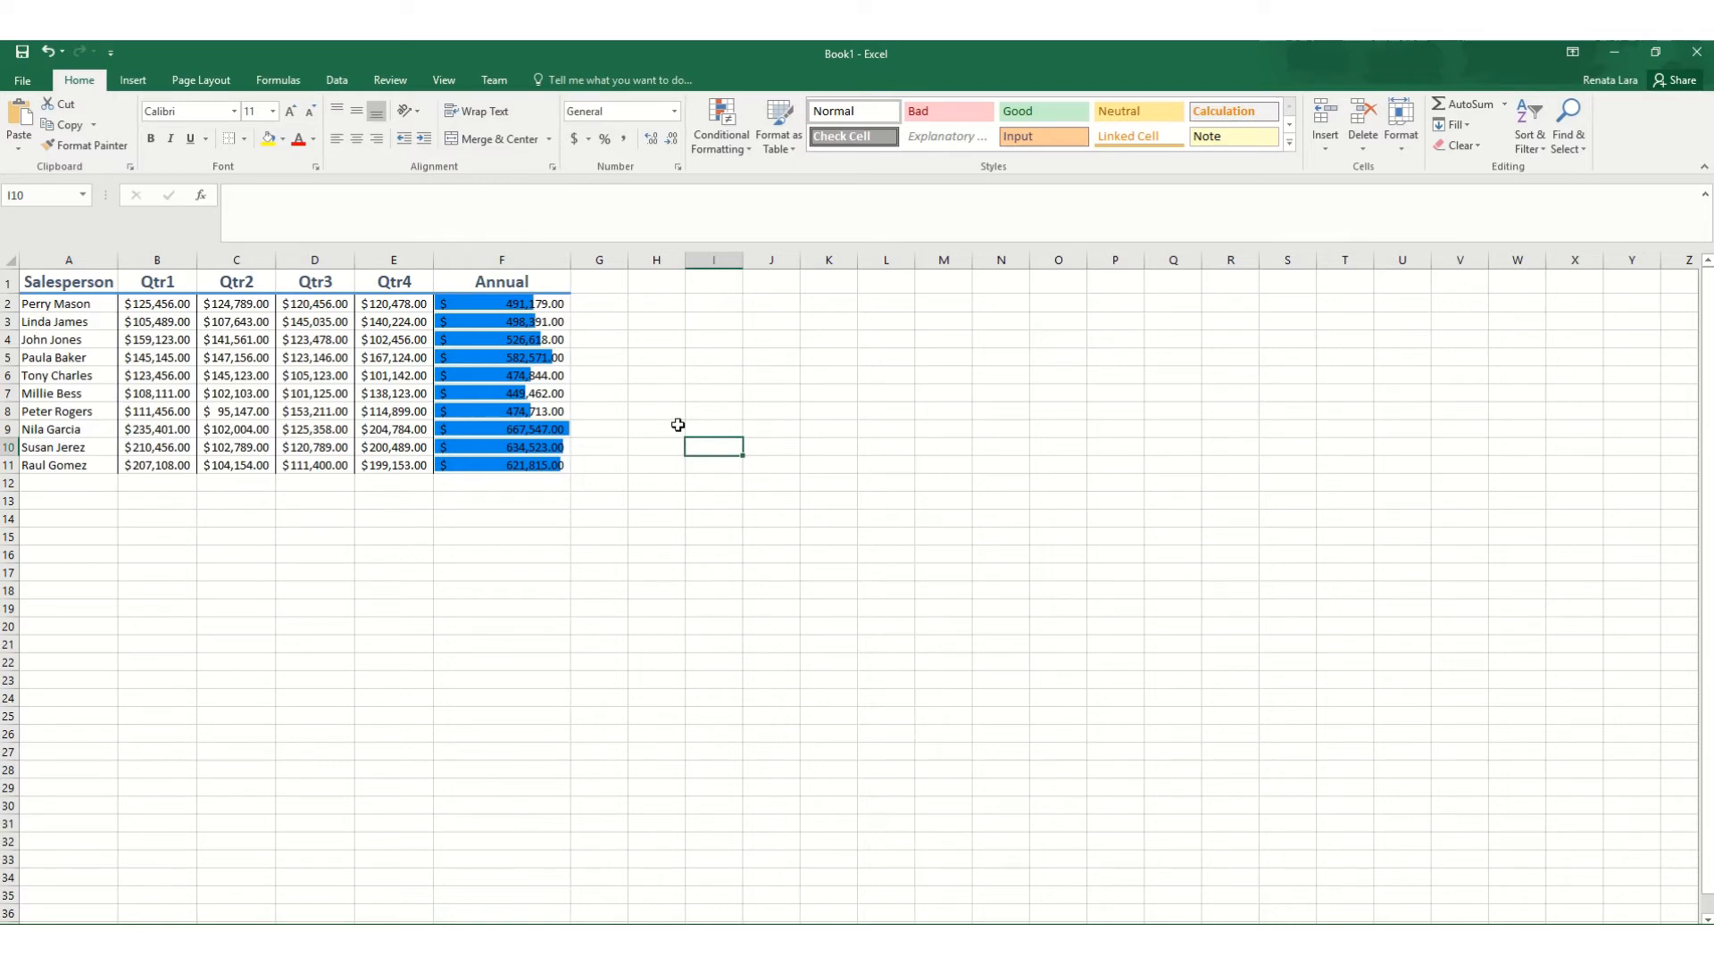
{"action": "left_click_drag", "start_coordinate": [485, 308], "coordinate": [520, 471]}
{"action": "left_click", "coordinate": [739, 141]}
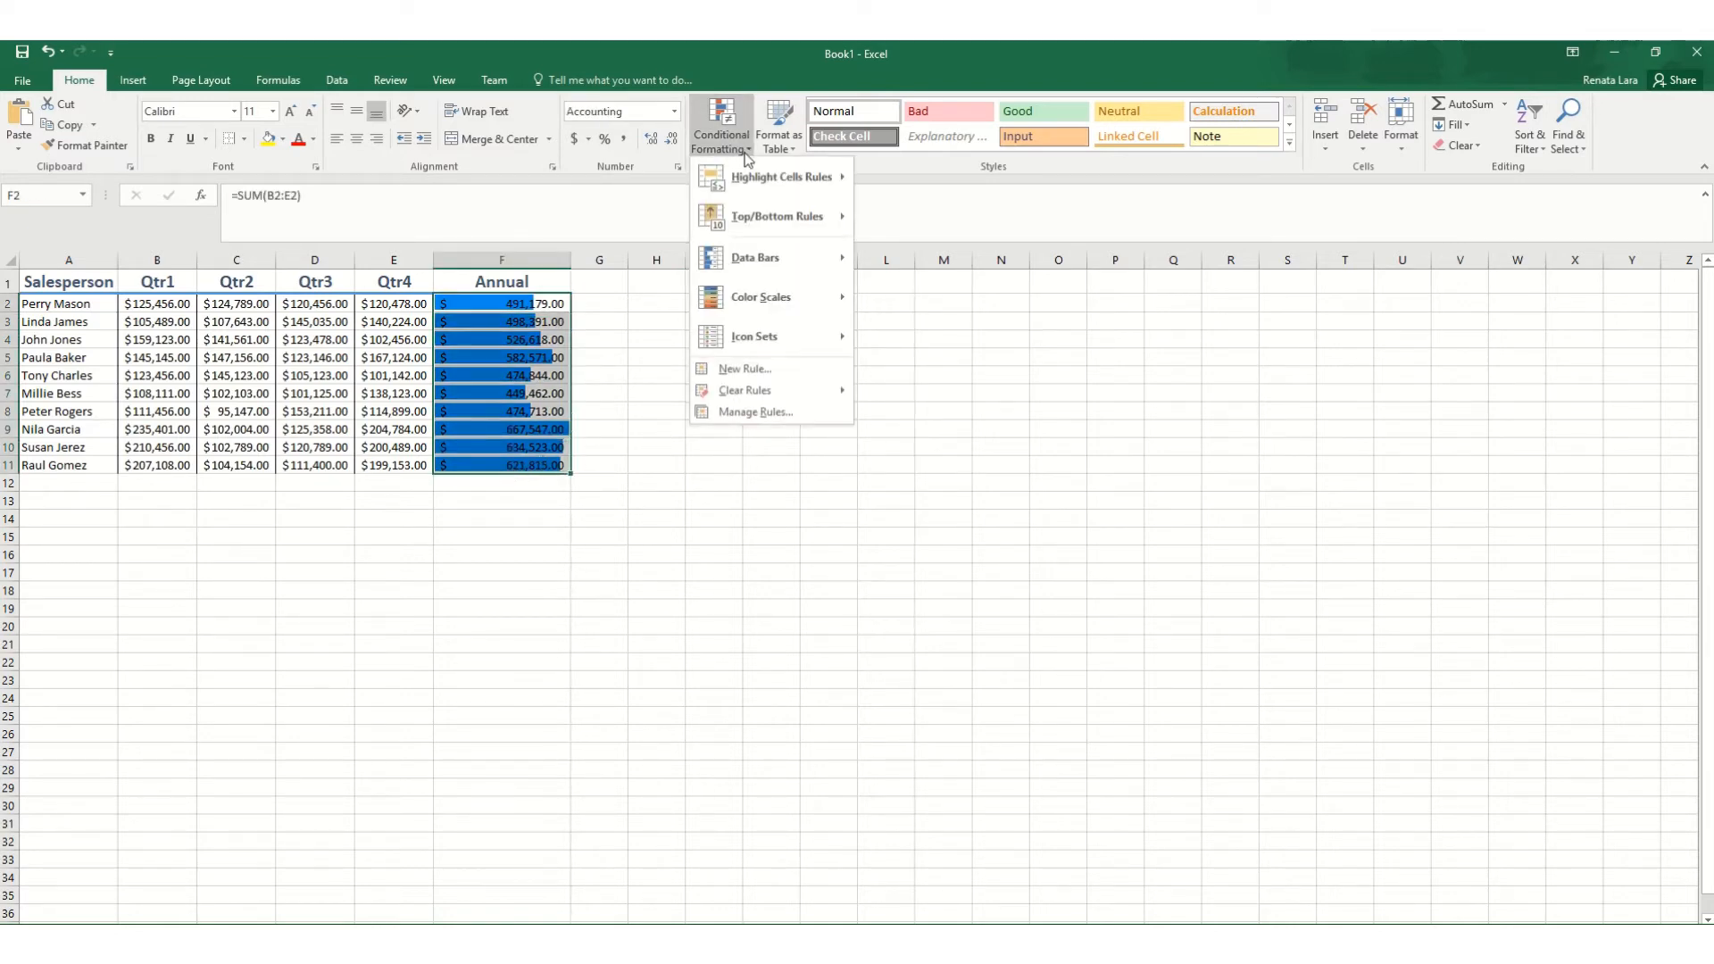
{"action": "mouse_move", "coordinate": [789, 264]}
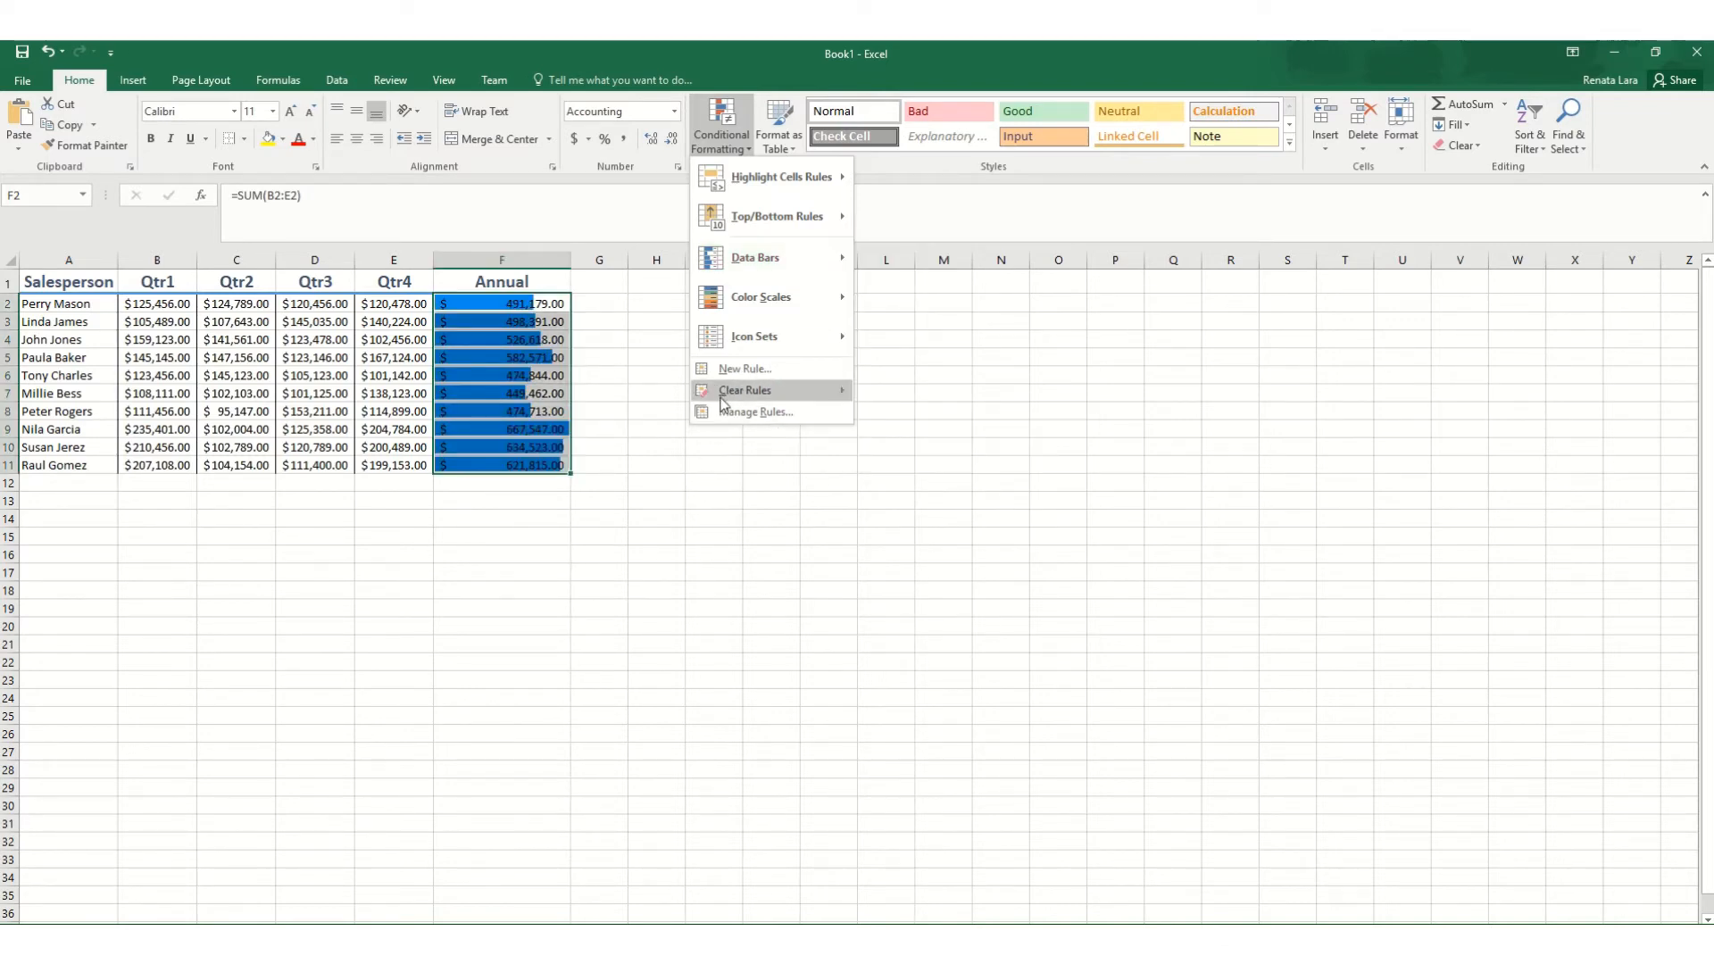
{"action": "left_click", "coordinate": [622, 573]}
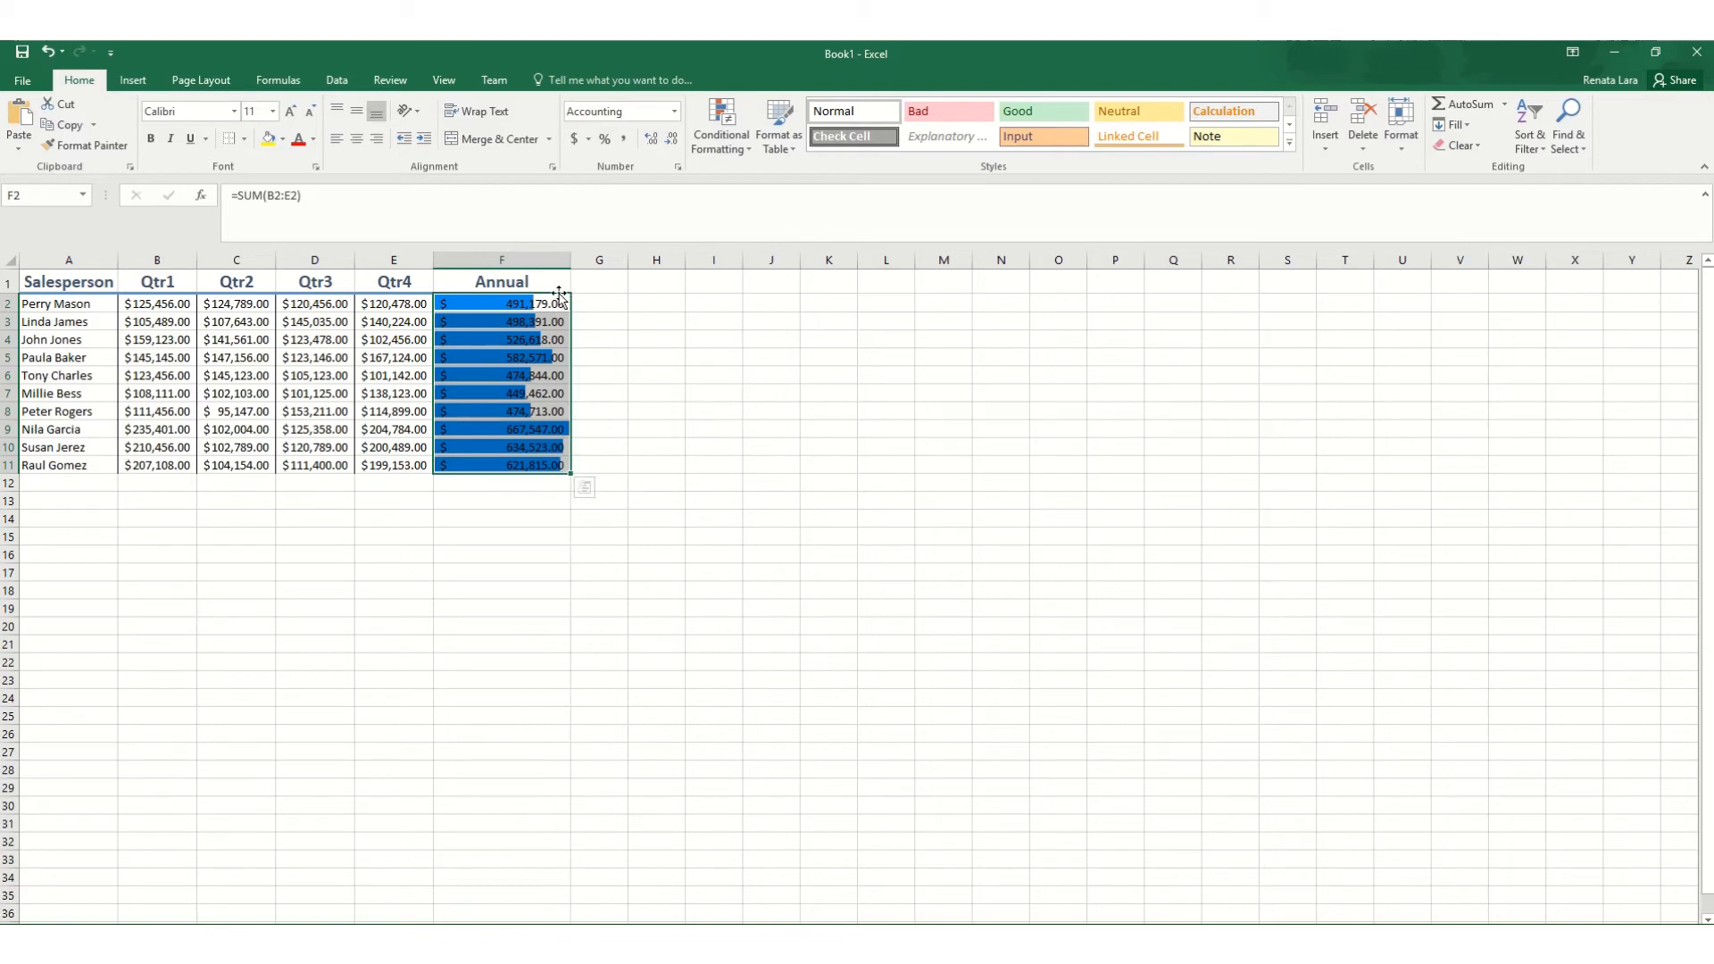
- Undo the widening of the Annual column and the data bars in F2:F11
{"action": "key", "text": "ctrl+z"}
{"action": "key", "text": "ctrl+z"}
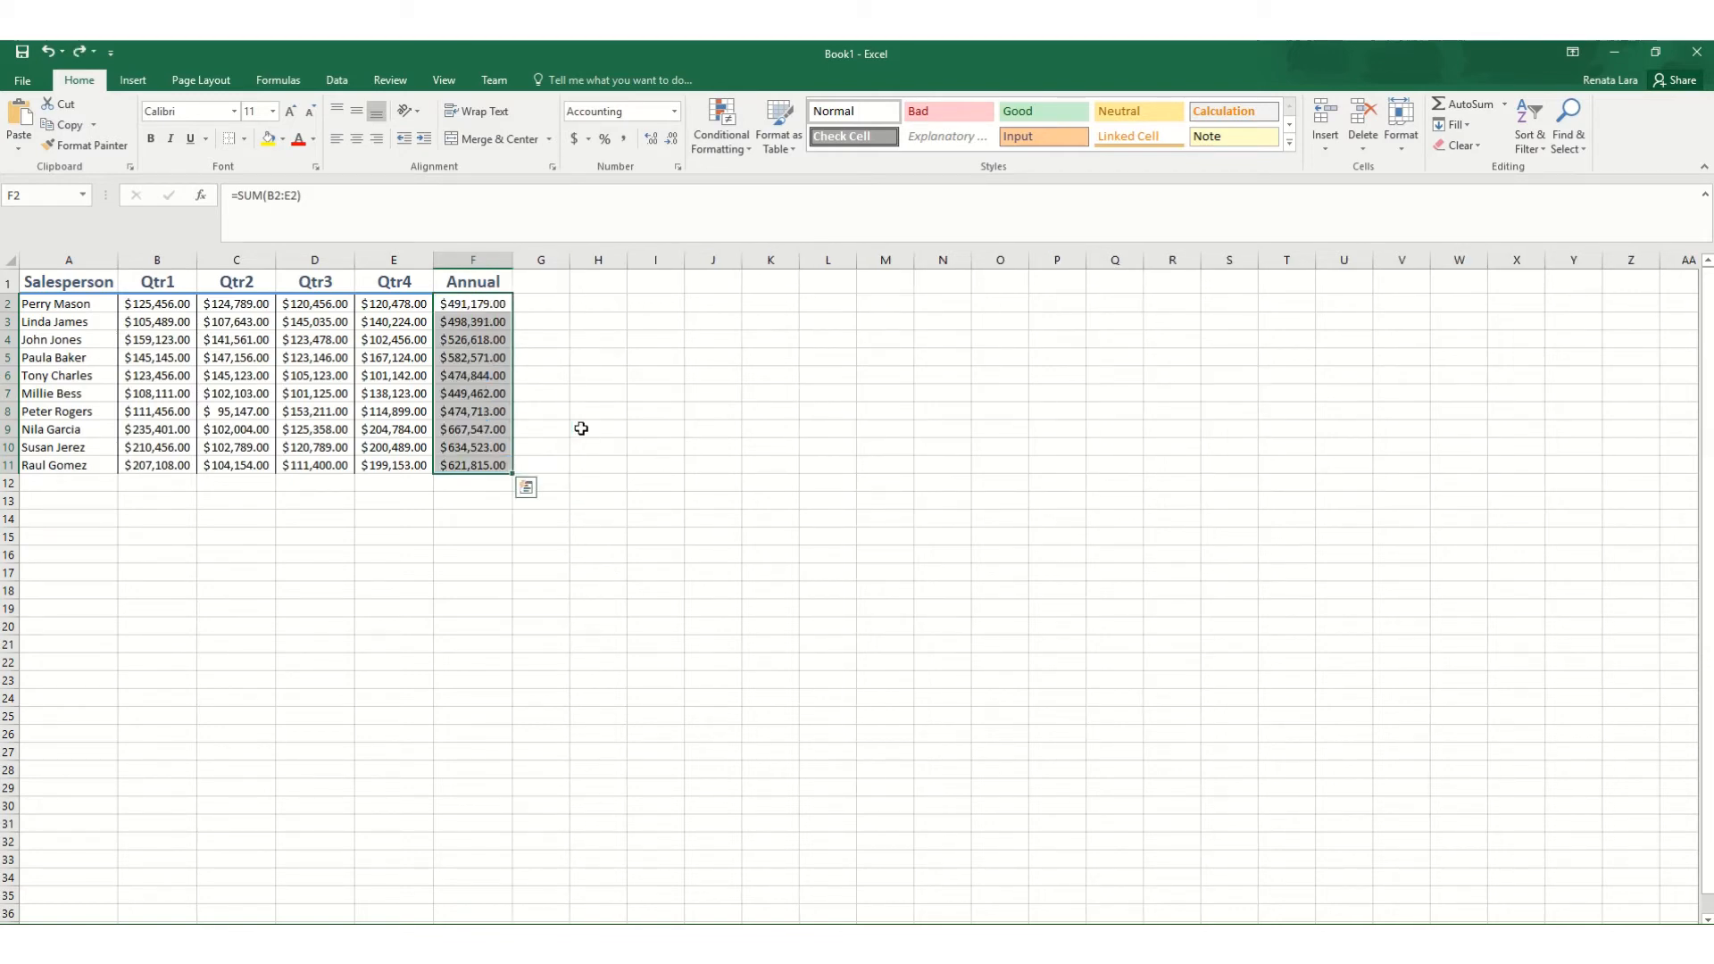
{"action": "left_click", "coordinate": [606, 335]}
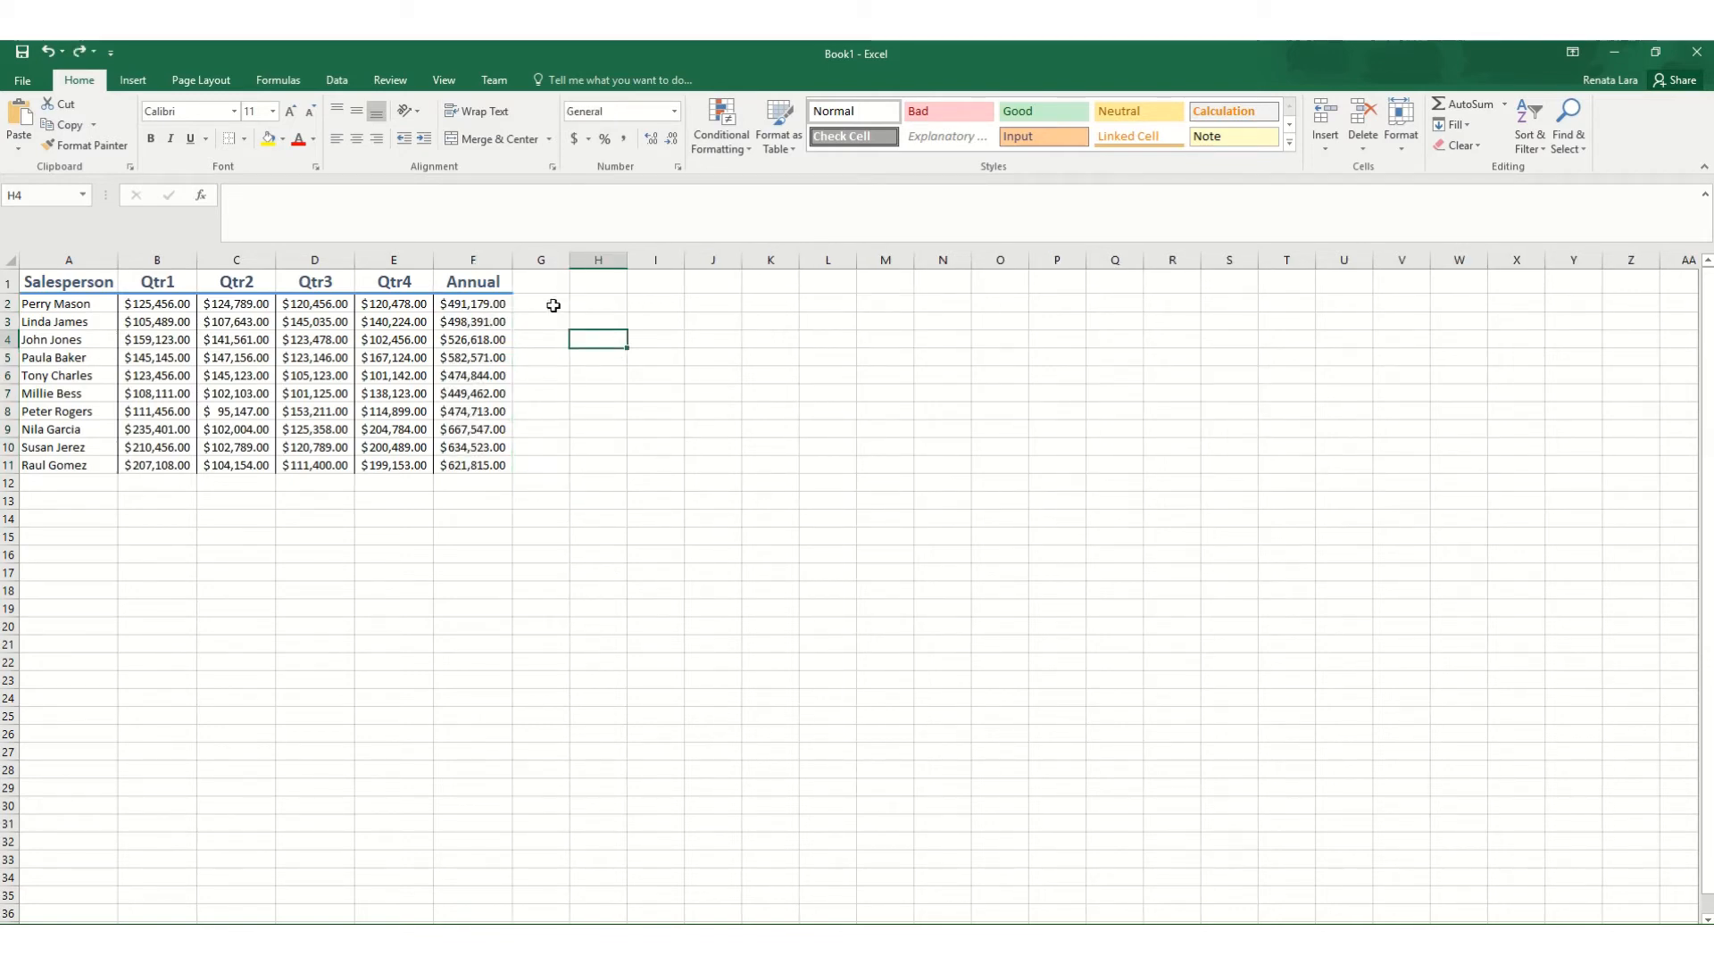
{"action": "left_click", "coordinate": [743, 148]}
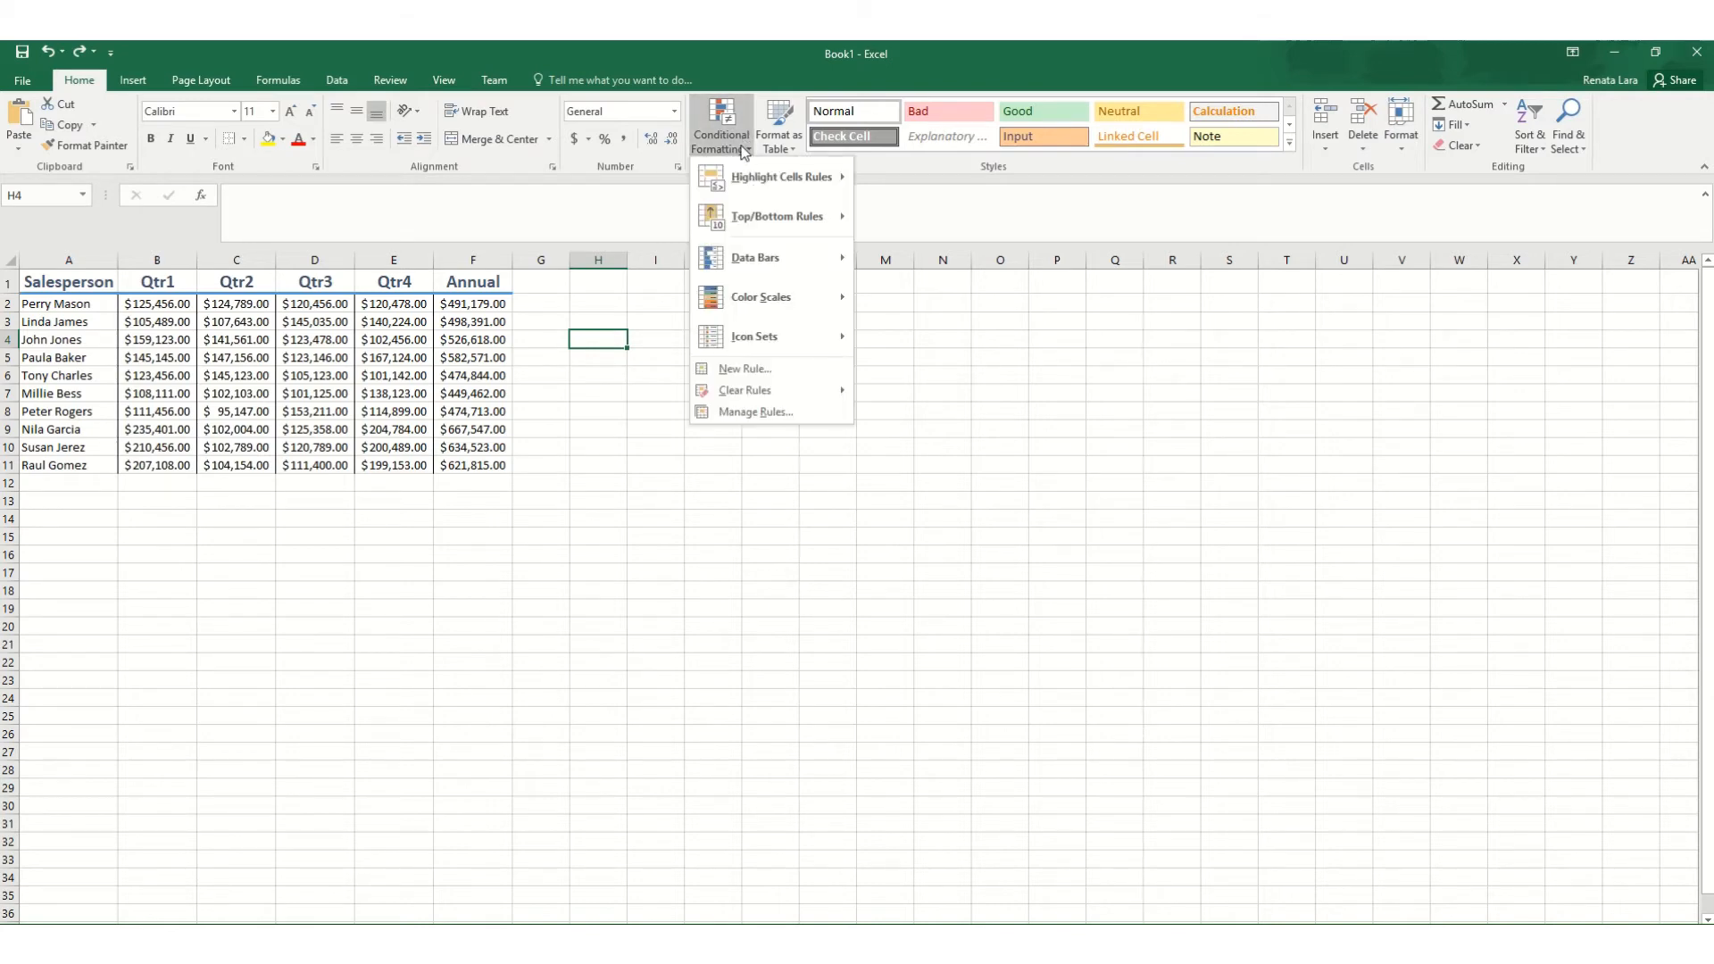
{"action": "mouse_move", "coordinate": [745, 197]}
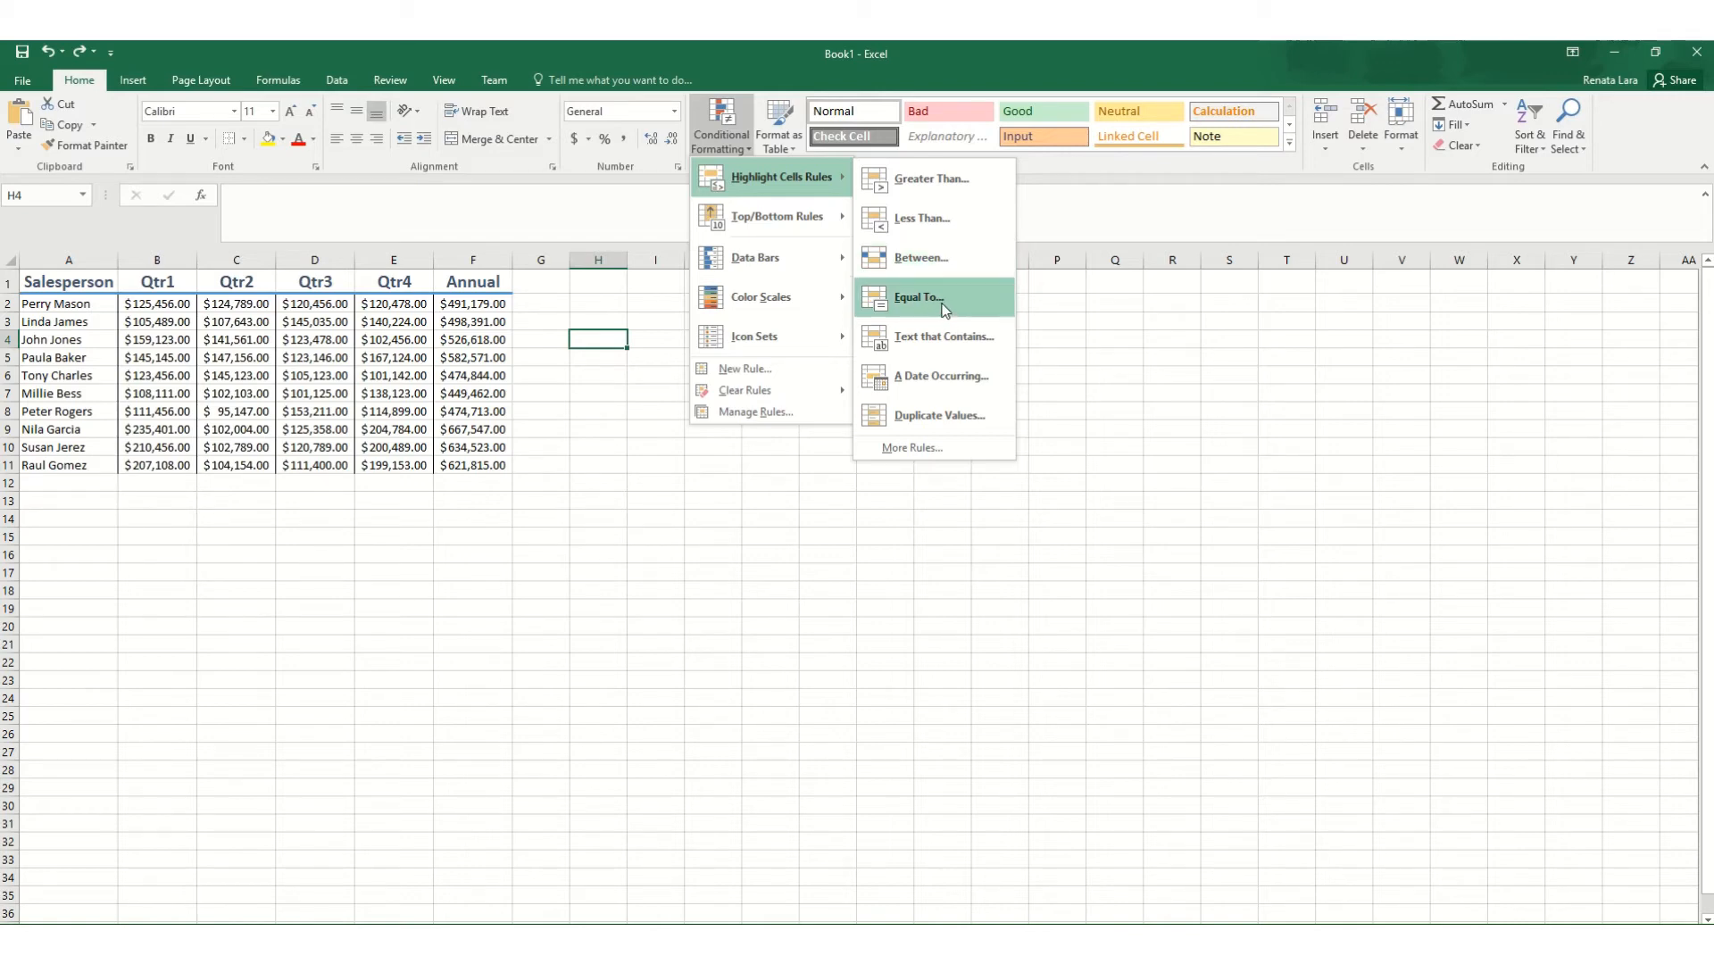
{"action": "left_click", "coordinate": [388, 599]}
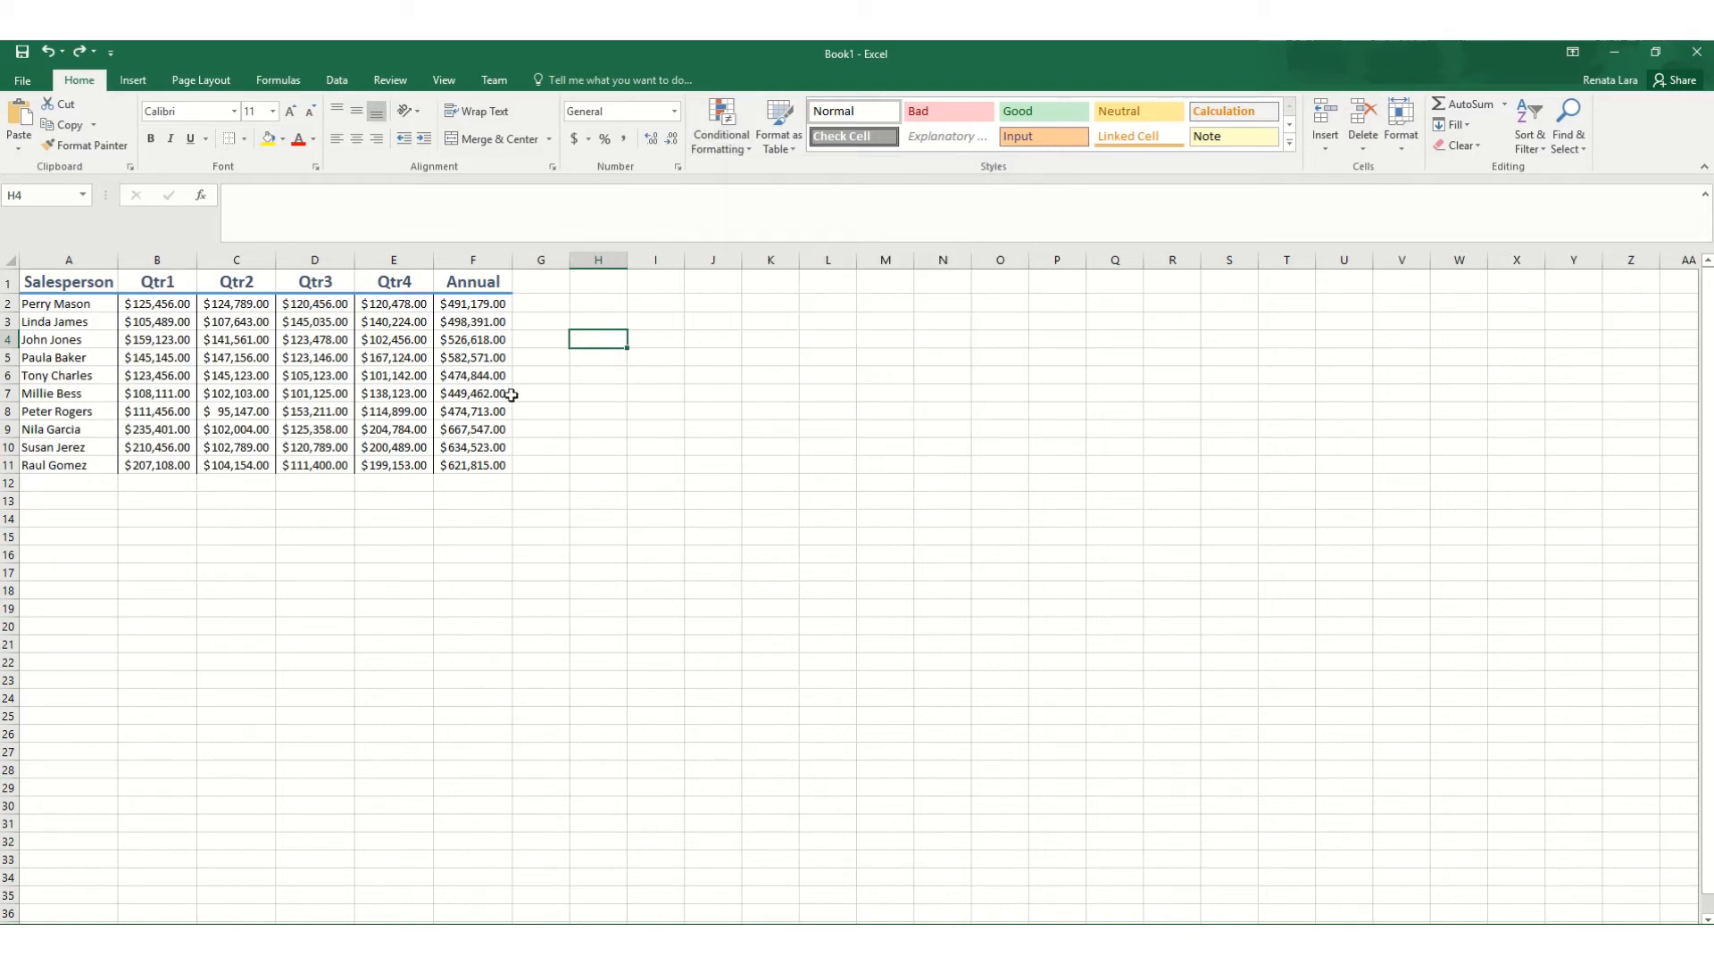
- Widen the Annual column and select the annual totals in F2:F11
{"action": "mouse_move", "coordinate": [510, 259]}
{"action": "left_mouse_down"}
{"action": "mouse_move", "coordinate": [563, 261]}
{"action": "mouse_move", "coordinate": [514, 320]}
{"action": "mouse_move", "coordinate": [514, 463]}
{"action": "left_mouse_up"}
{"action": "left_click", "coordinate": [511, 306]}
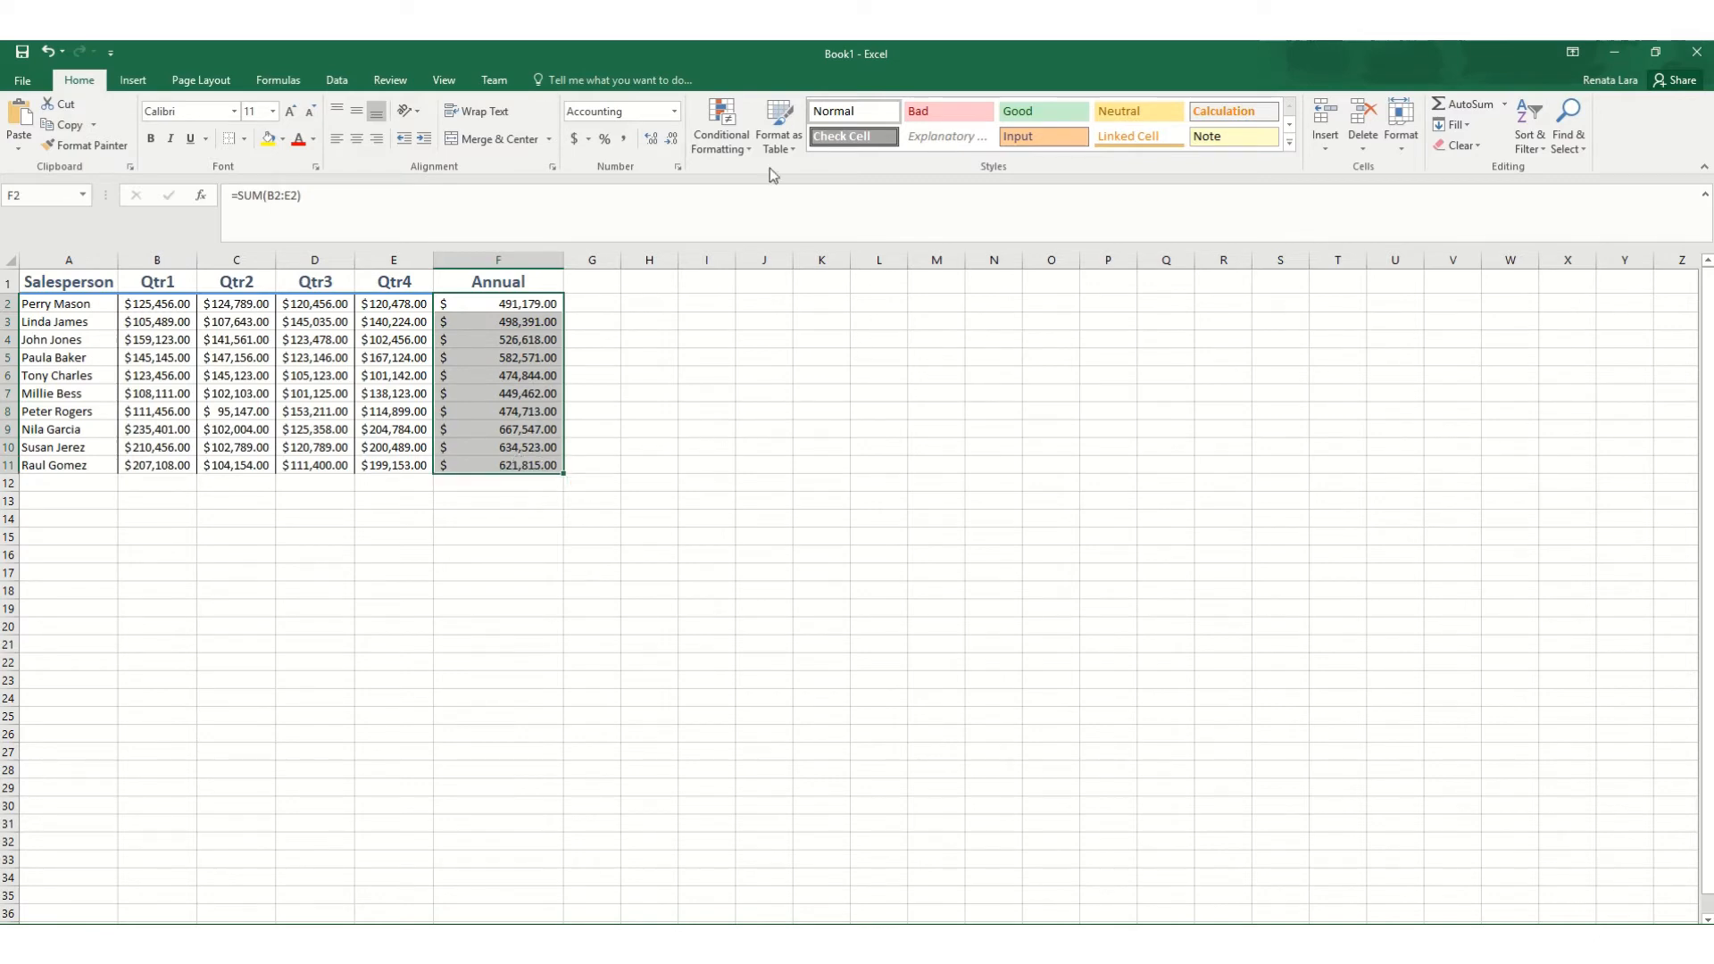
- Highlight annual totals in F2:F11 greater than $450000 with Light Red Fill with Dark Red Text, and check F7 against the rule
{"action": "left_click", "coordinate": [745, 148]}
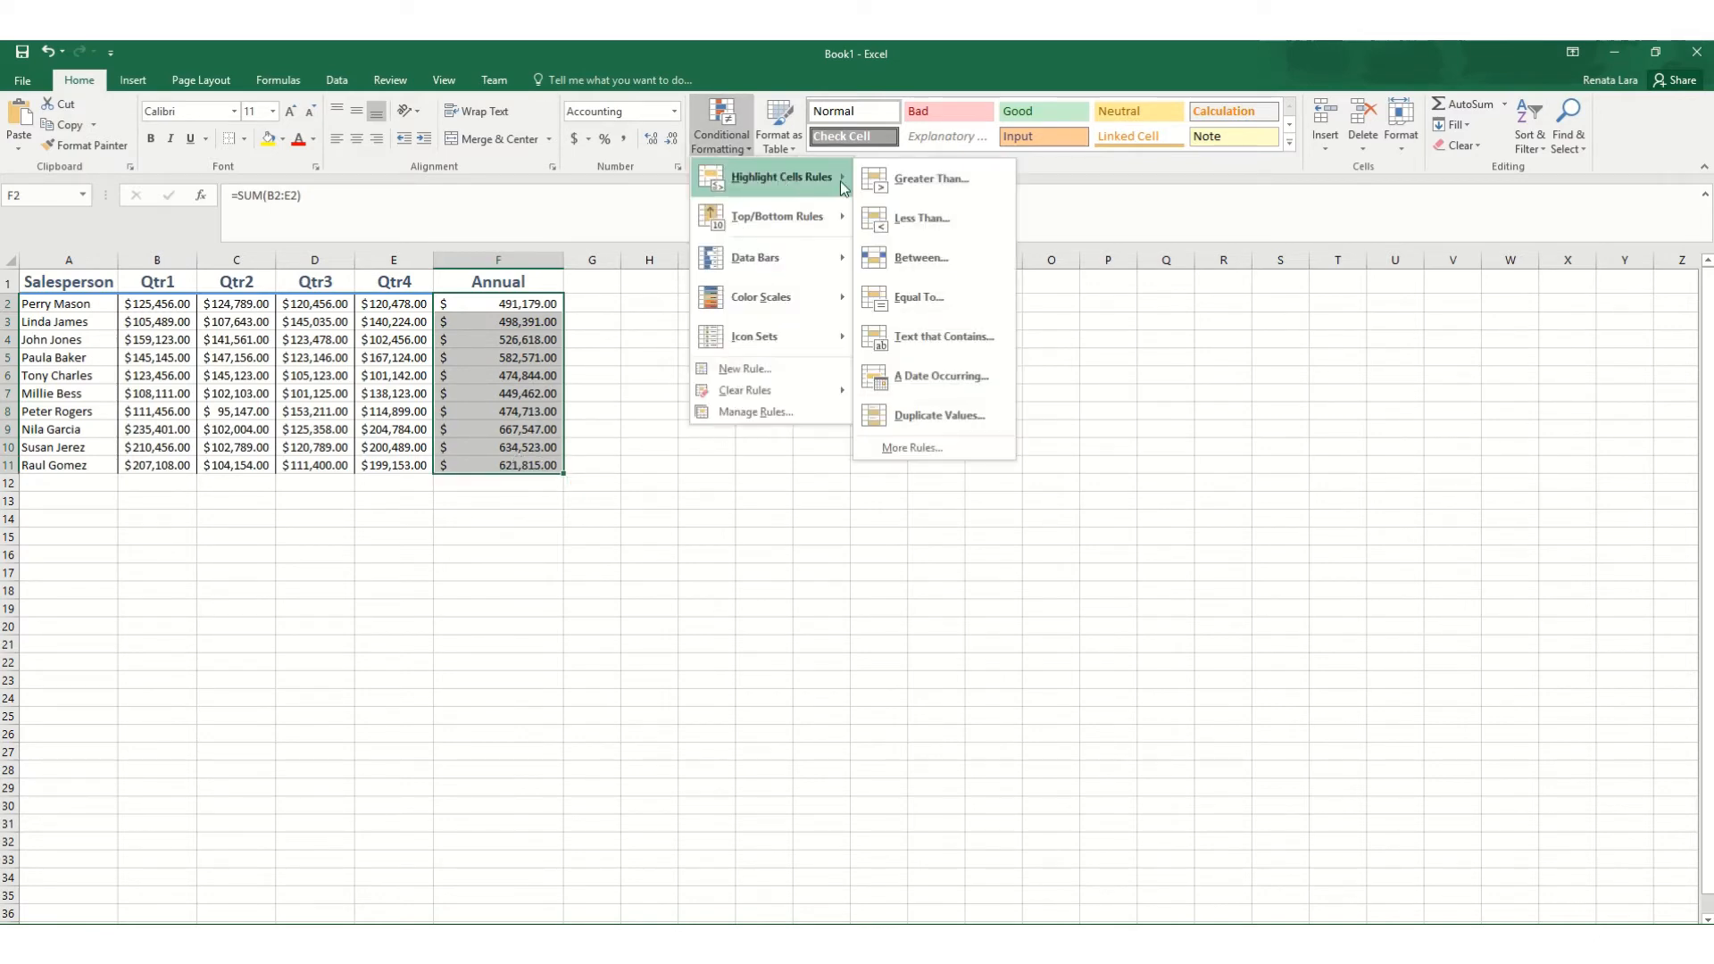
{"action": "left_click", "coordinate": [918, 186]}
{"action": "left_click_drag", "start_coordinate": [918, 268], "coordinate": [843, 362]}
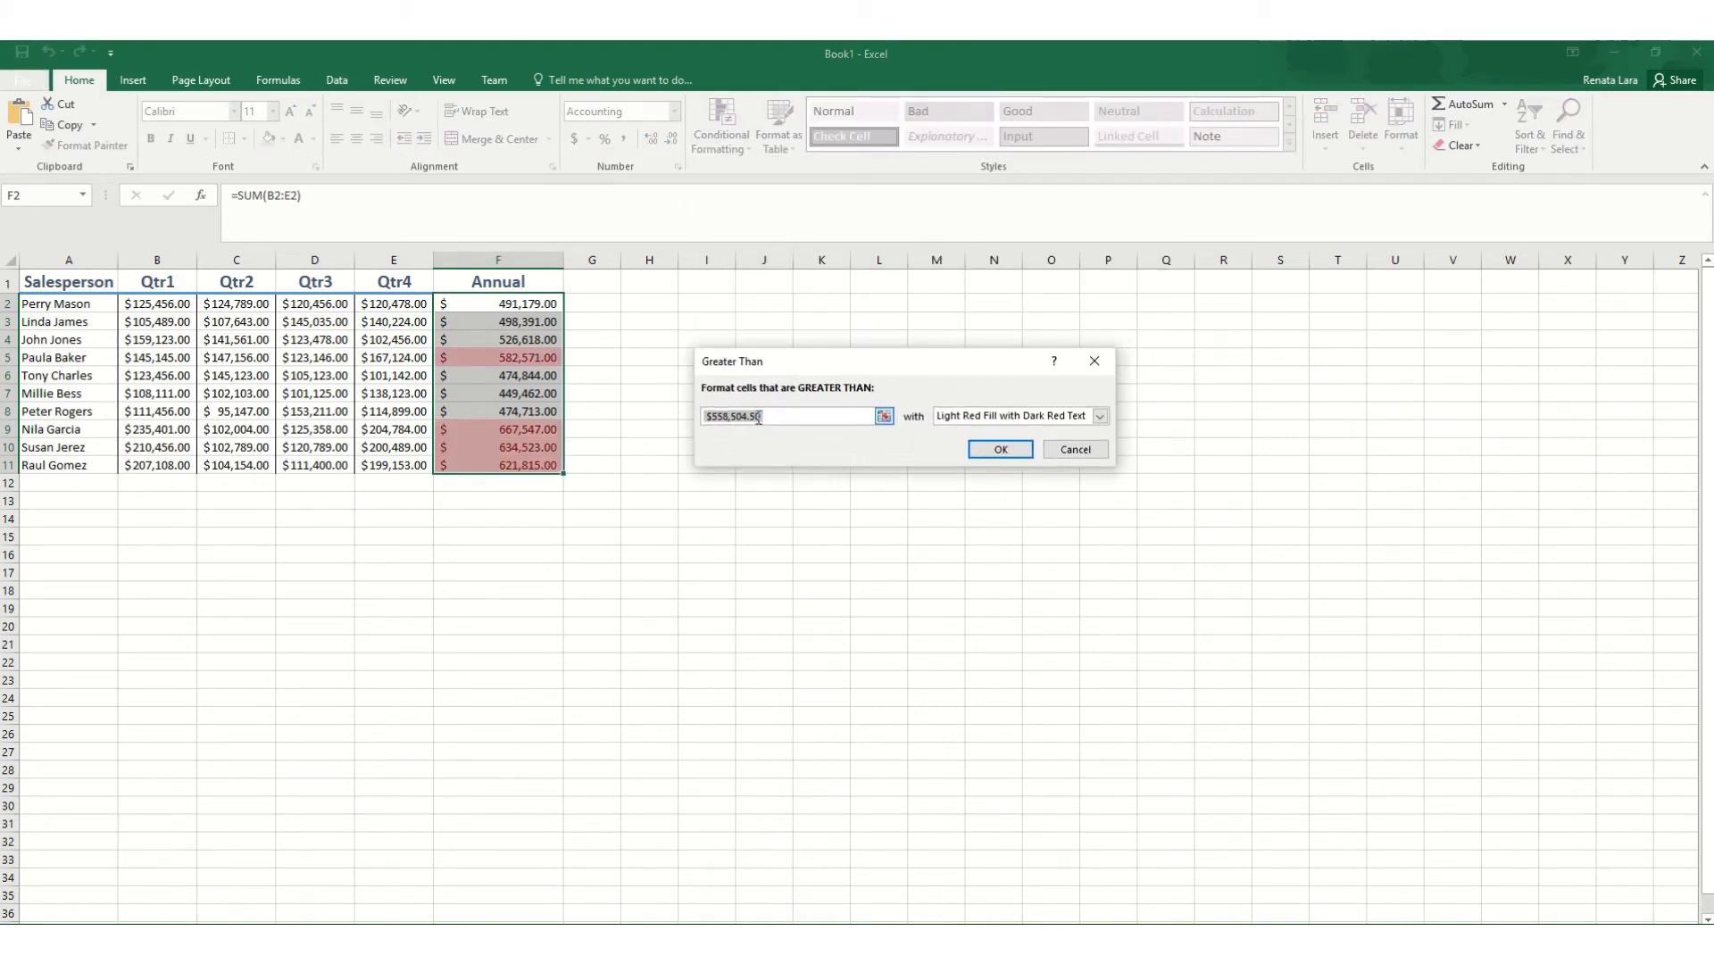
{"action": "left_click", "coordinate": [805, 417]}
{"action": "left_click_drag", "start_coordinate": [744, 415], "coordinate": [716, 414]}
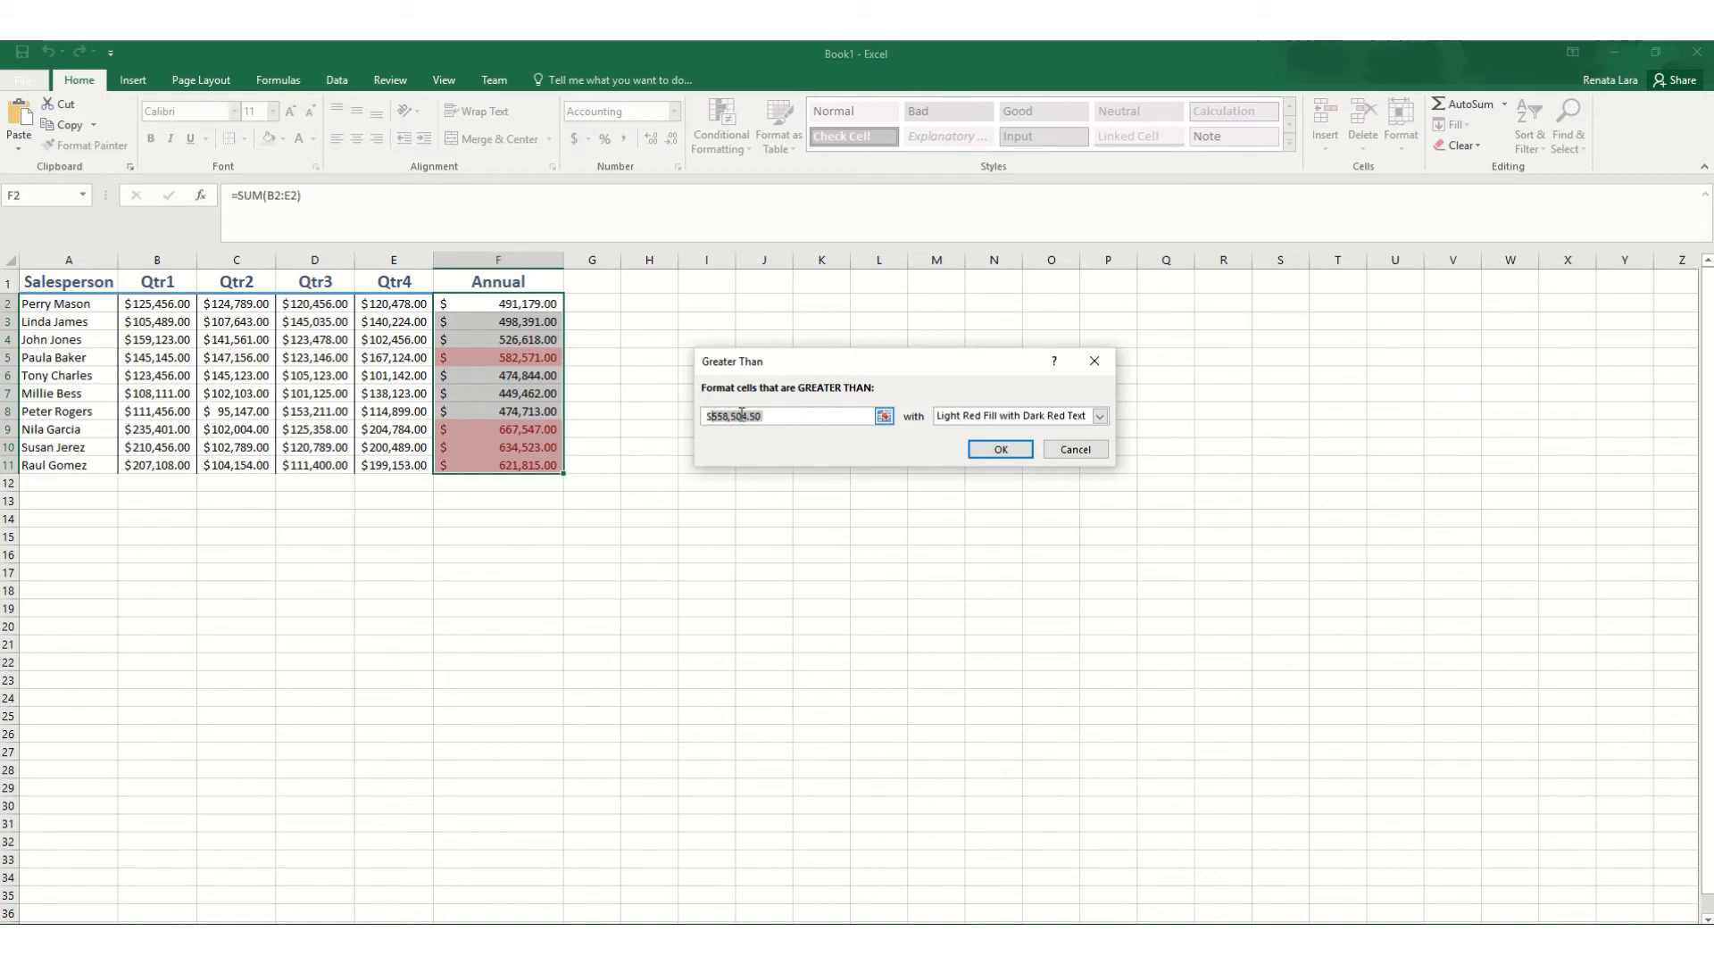
{"action": "type", "text": "$450"}
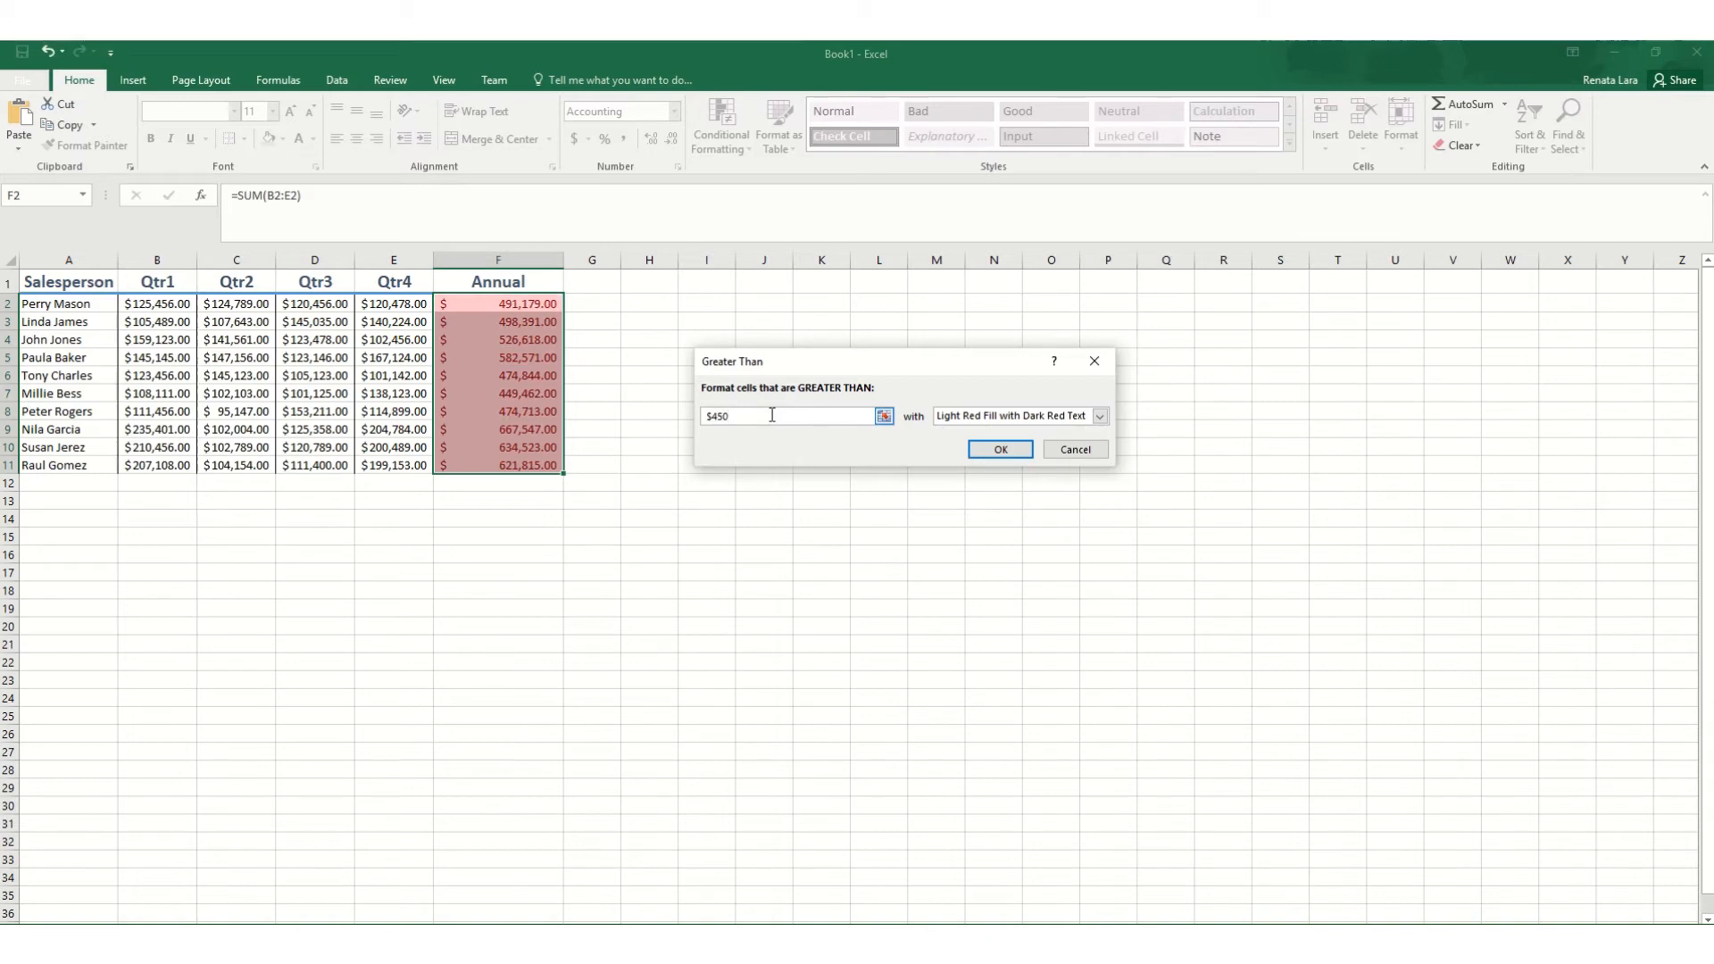
{"action": "type", "text": "000"}
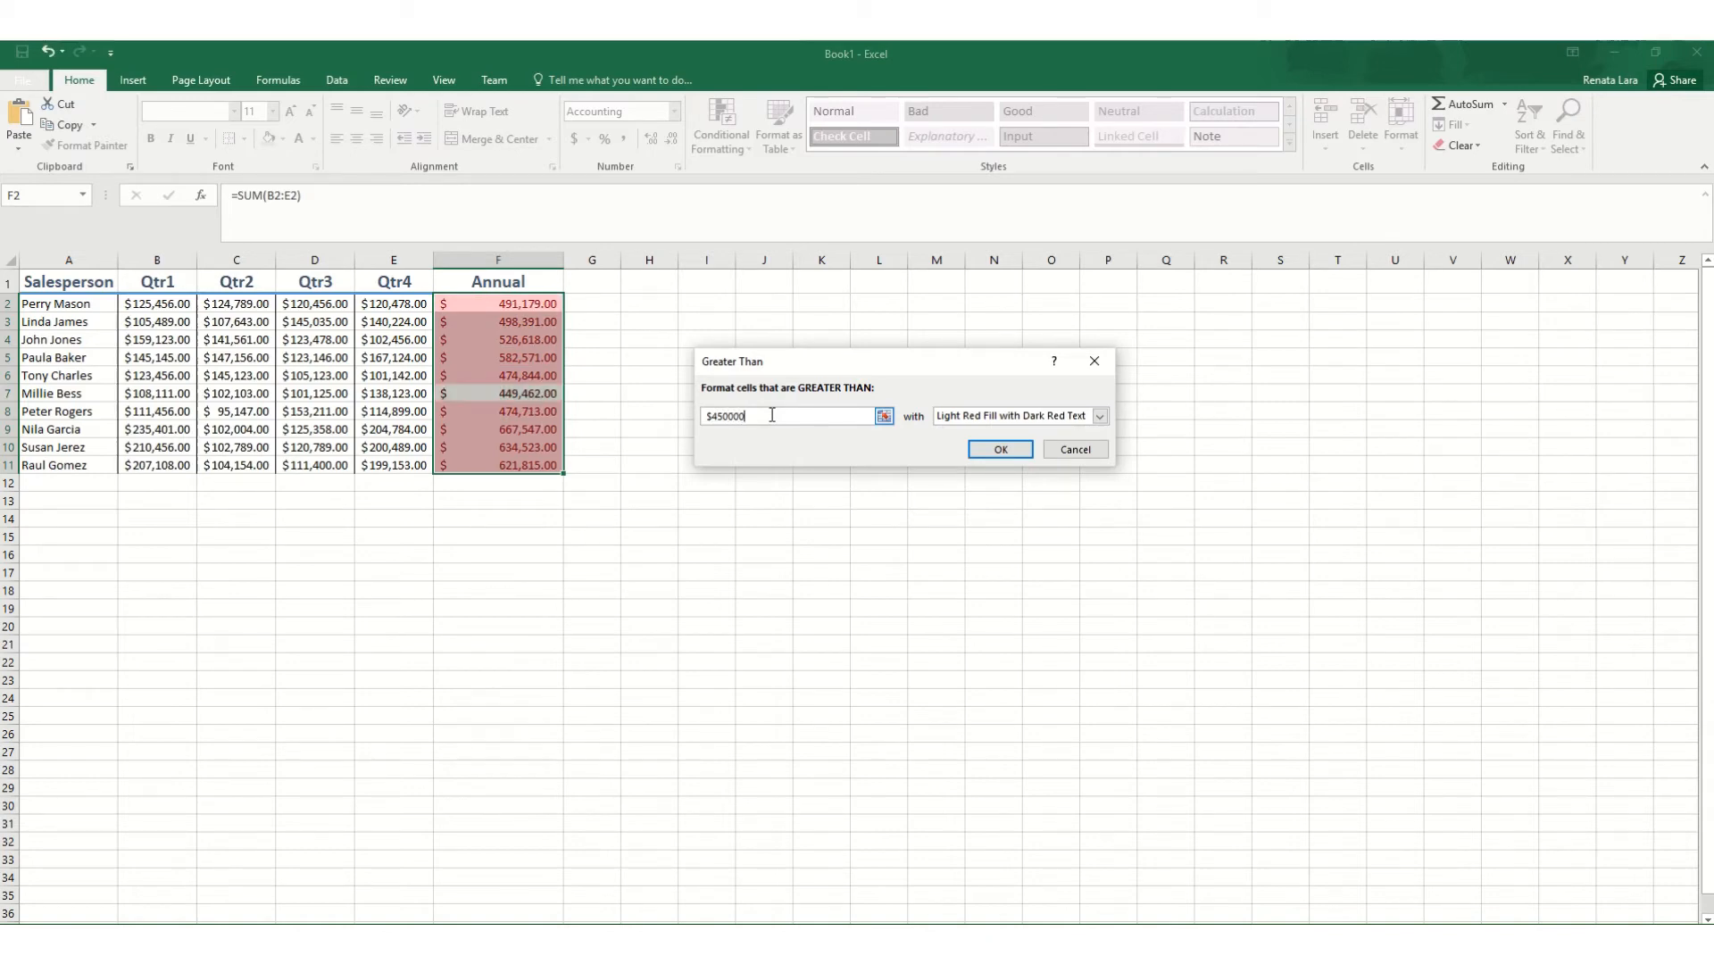
{"action": "key", "text": "Return"}
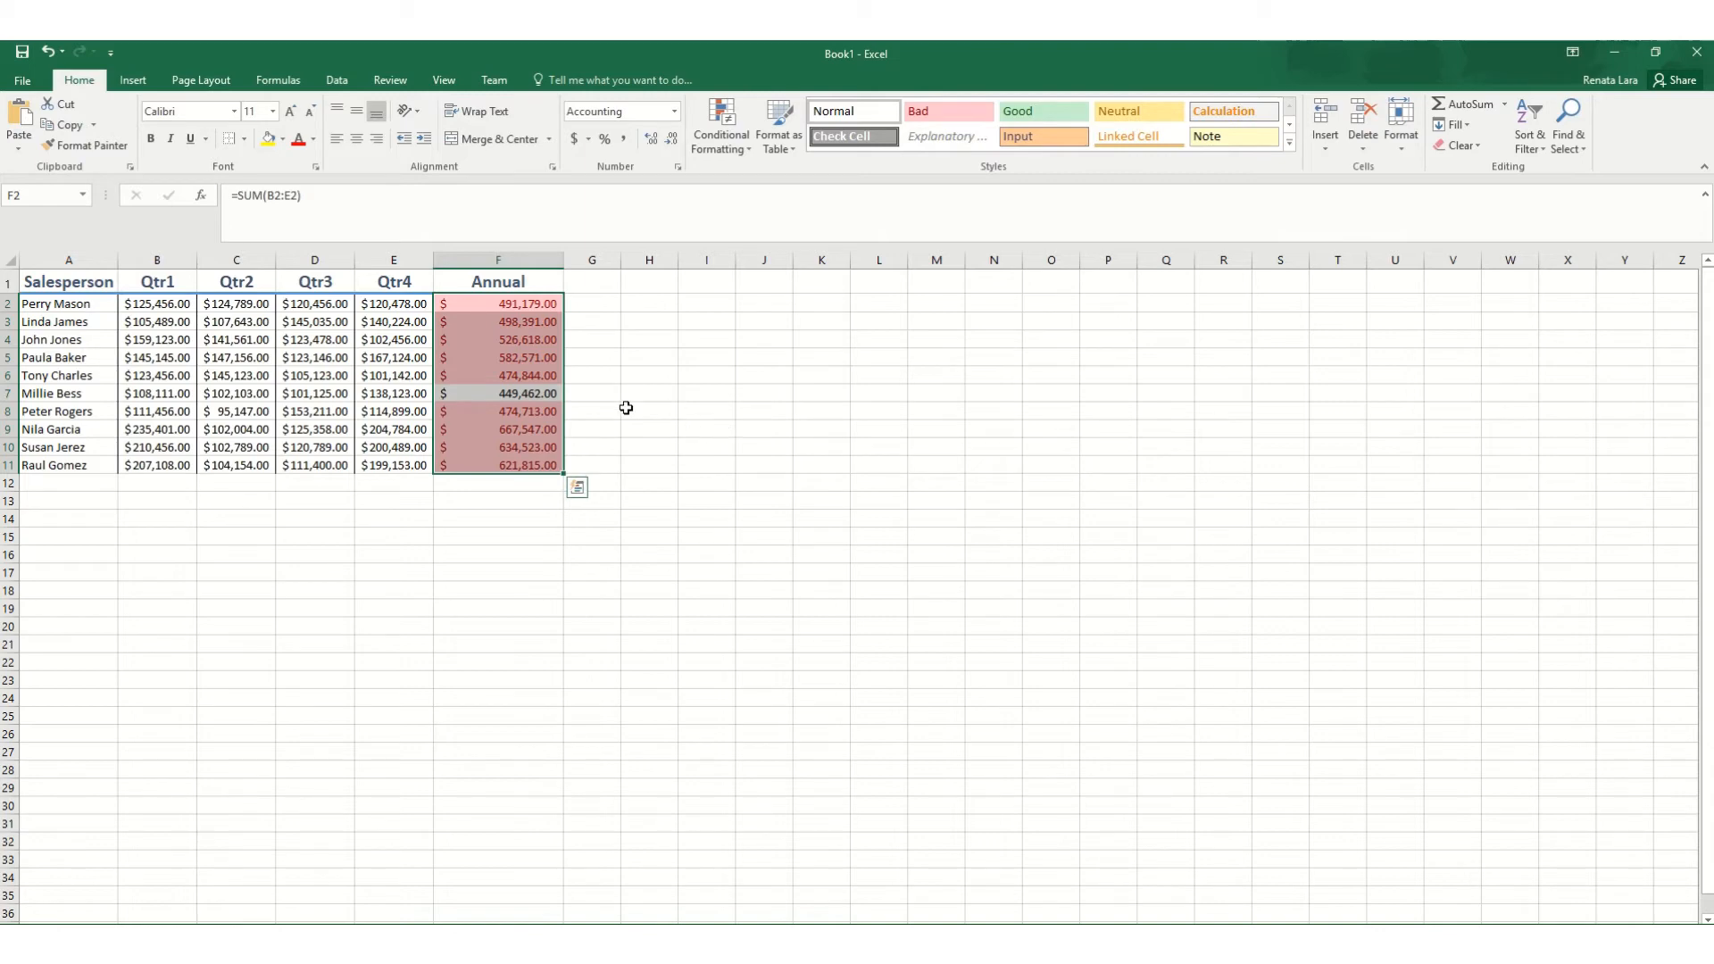
{"action": "left_click", "coordinate": [674, 406]}
{"action": "left_click", "coordinate": [527, 395]}
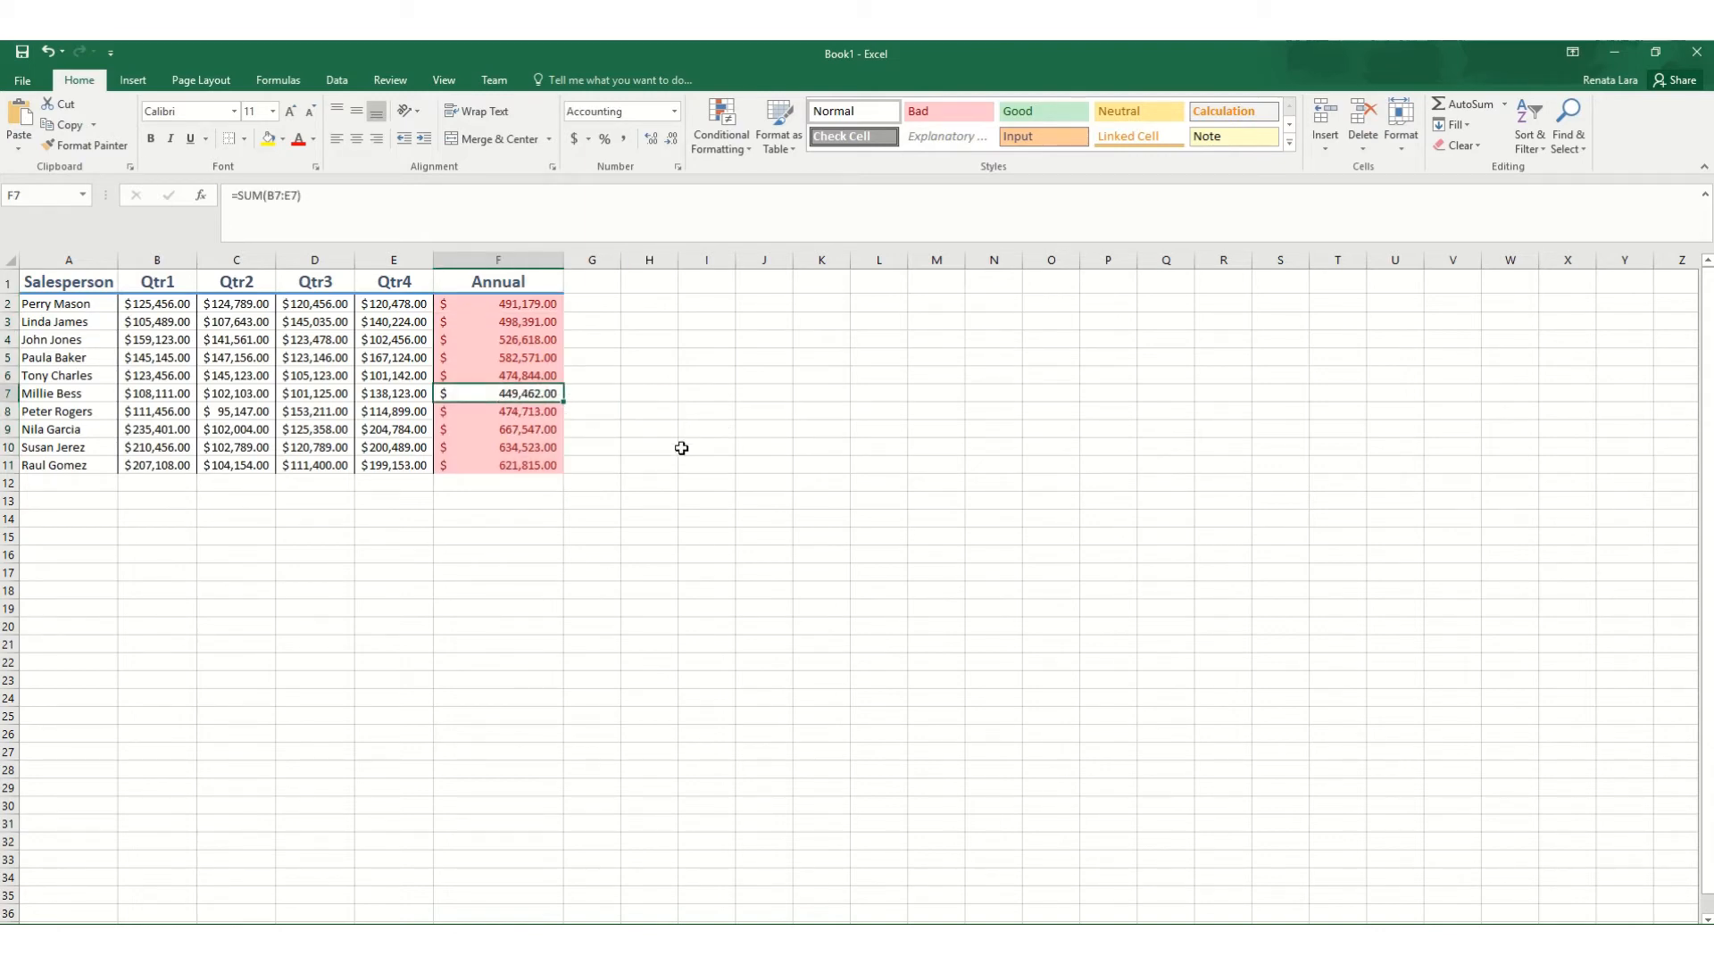
- Replace the greater-than rule on F2:F11 with a Less Than rule for $500000 in Light Red Fill with Dark Red Text, and review the highlighted totals
{"action": "left_click_drag", "start_coordinate": [498, 304], "coordinate": [513, 464]}
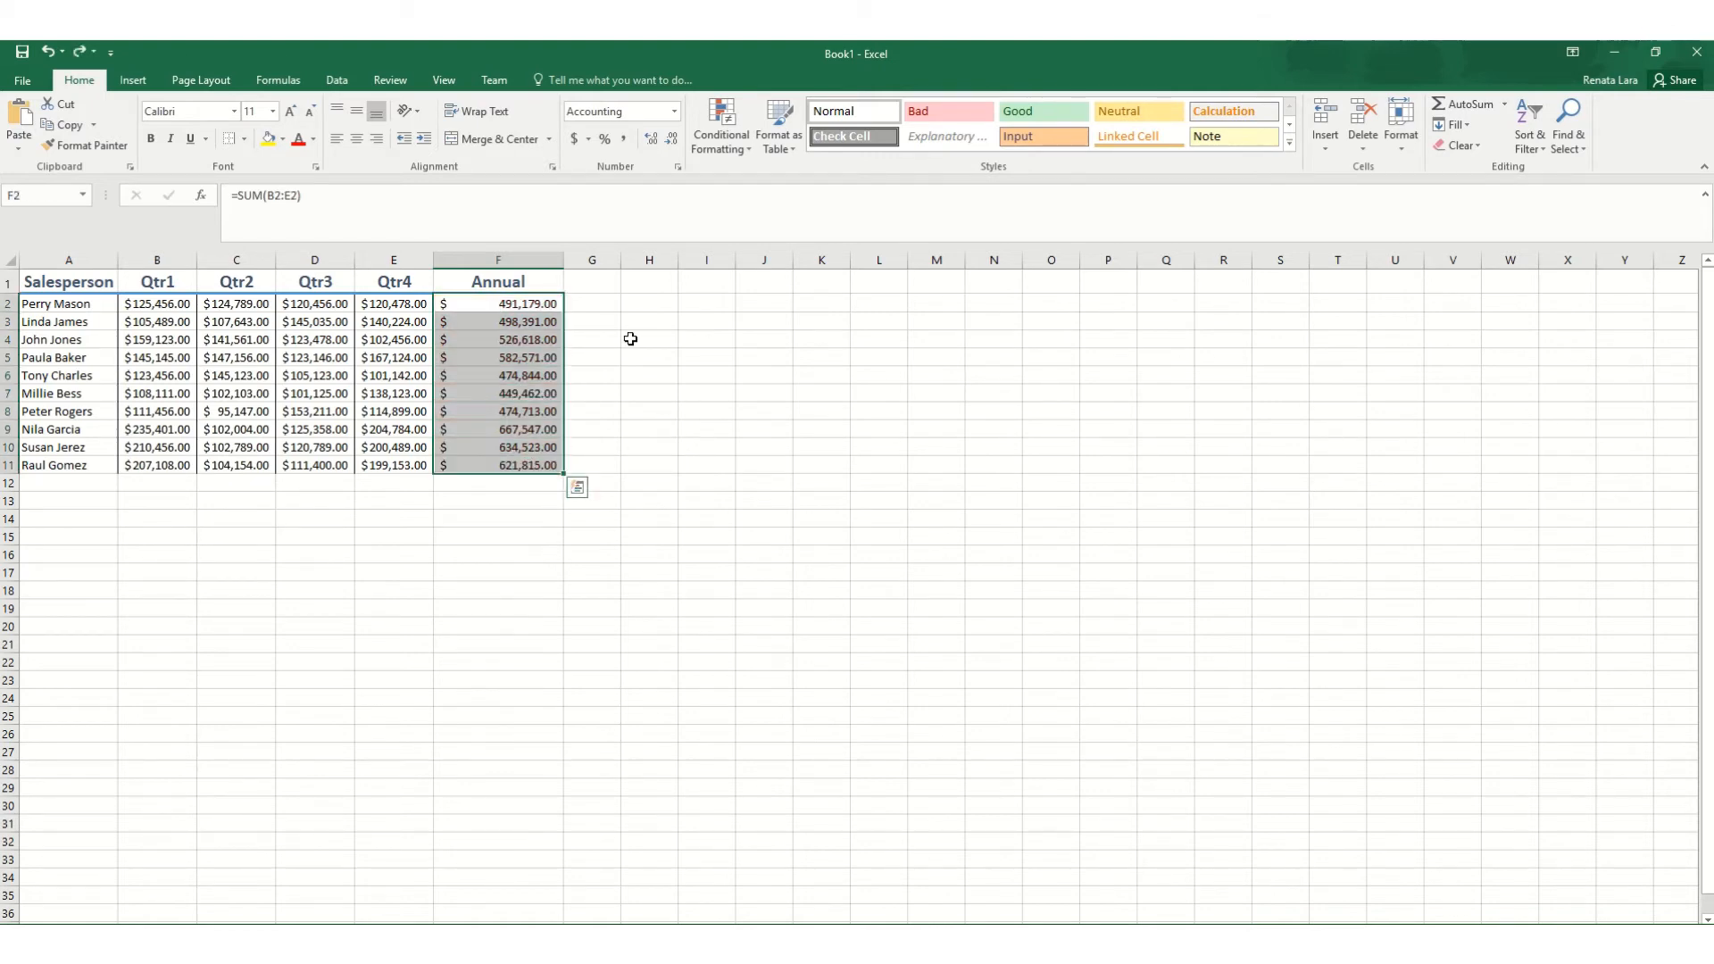
{"action": "left_click", "coordinate": [746, 150]}
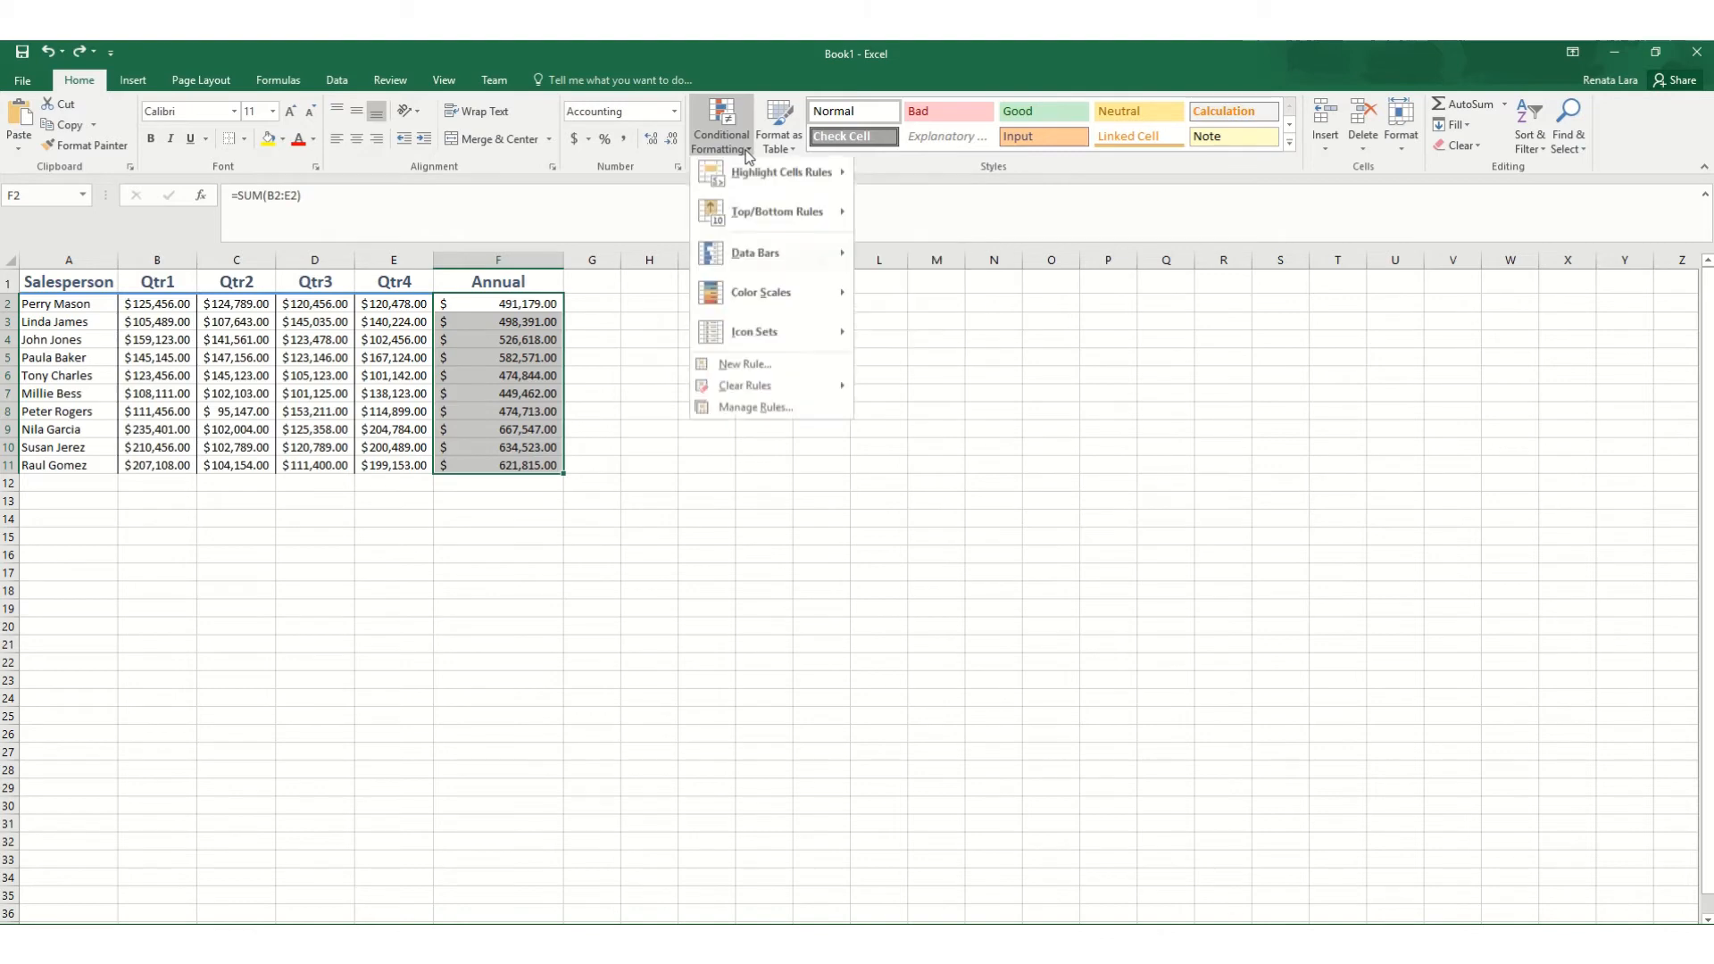
{"action": "mouse_move", "coordinate": [764, 178]}
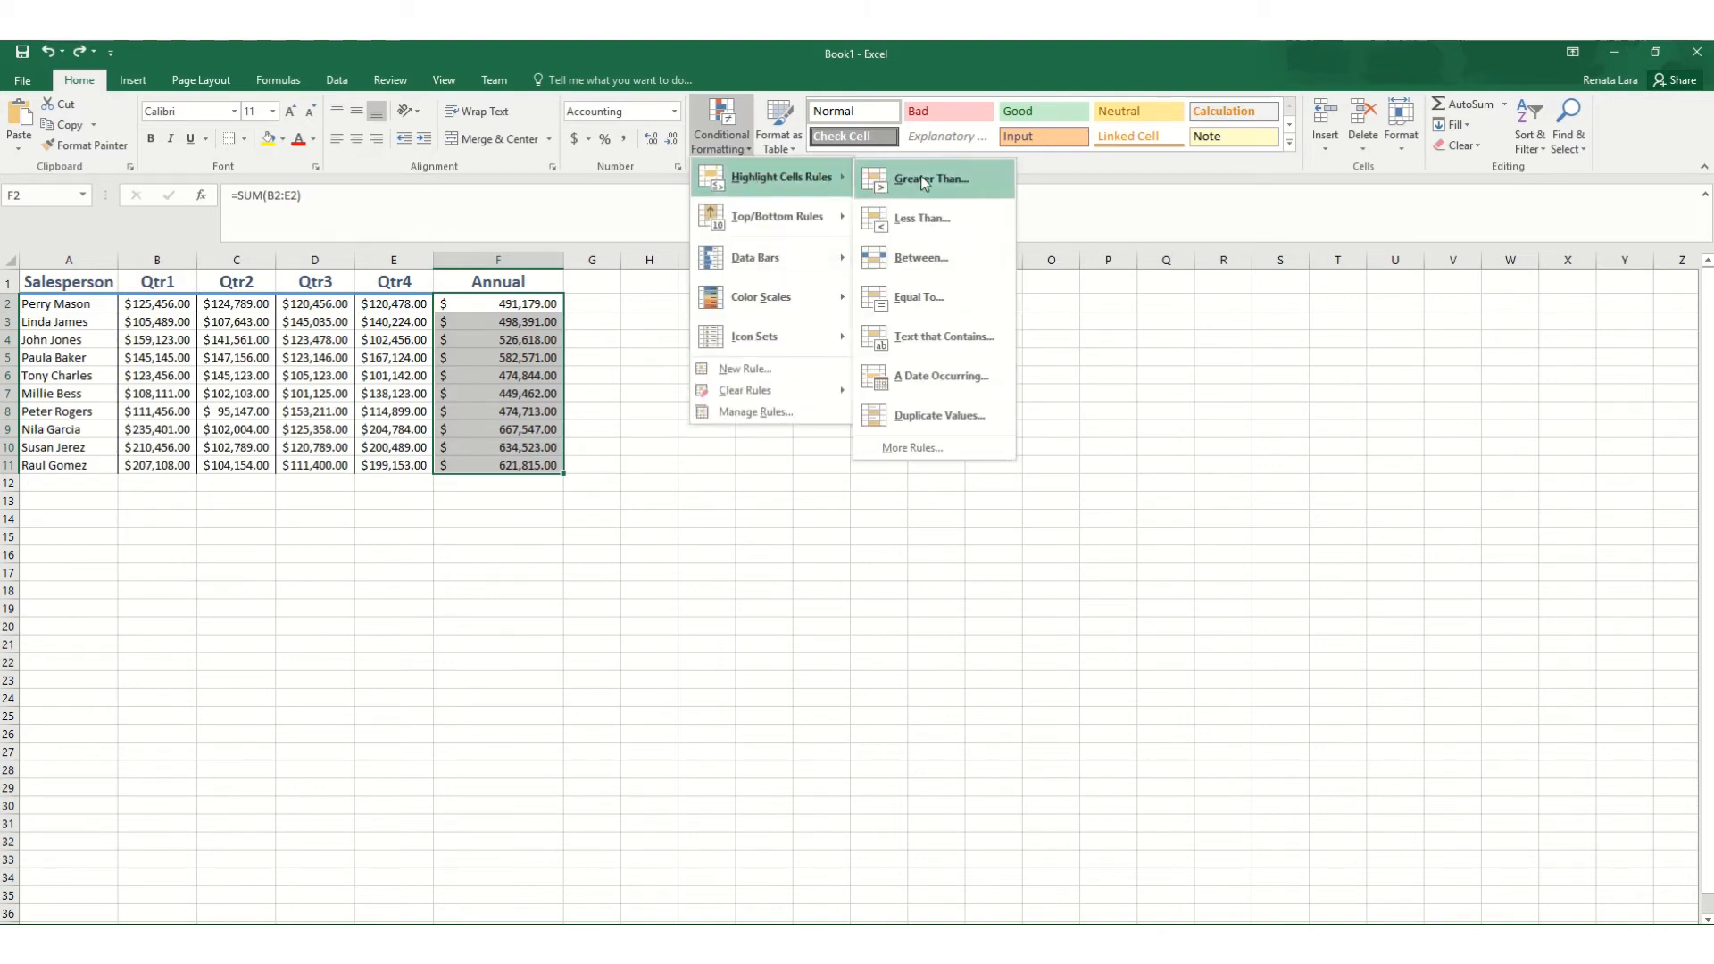
{"action": "left_click", "coordinate": [928, 228]}
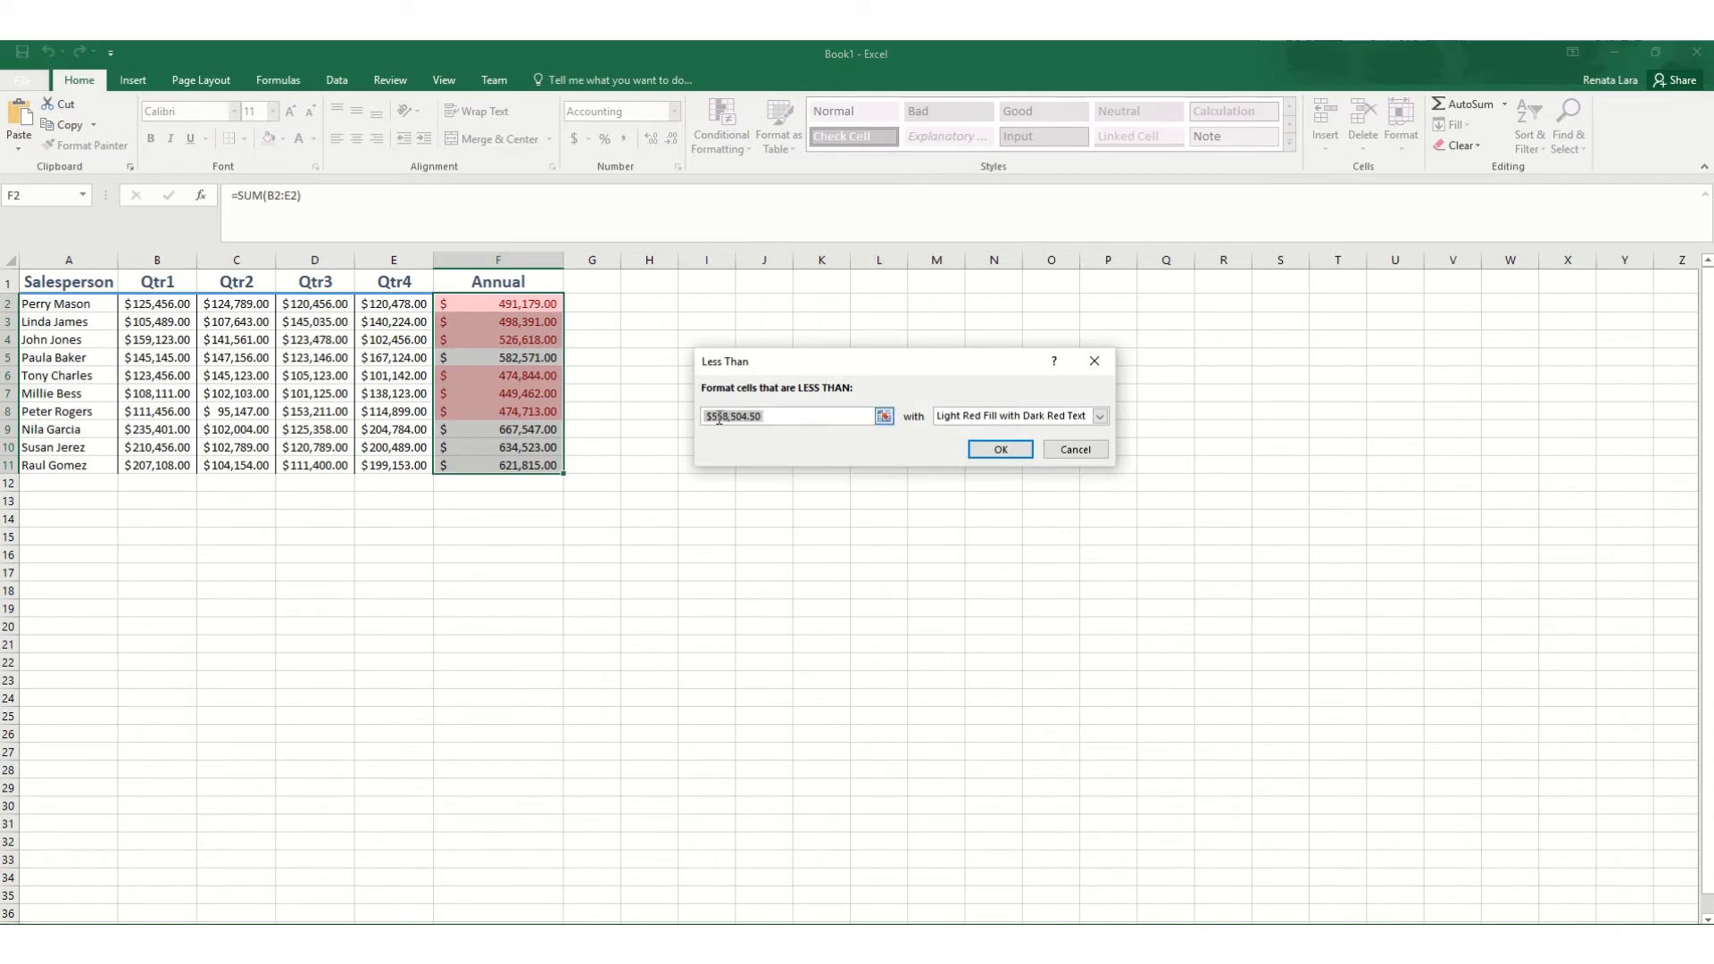
{"action": "type", "text": "$50"}
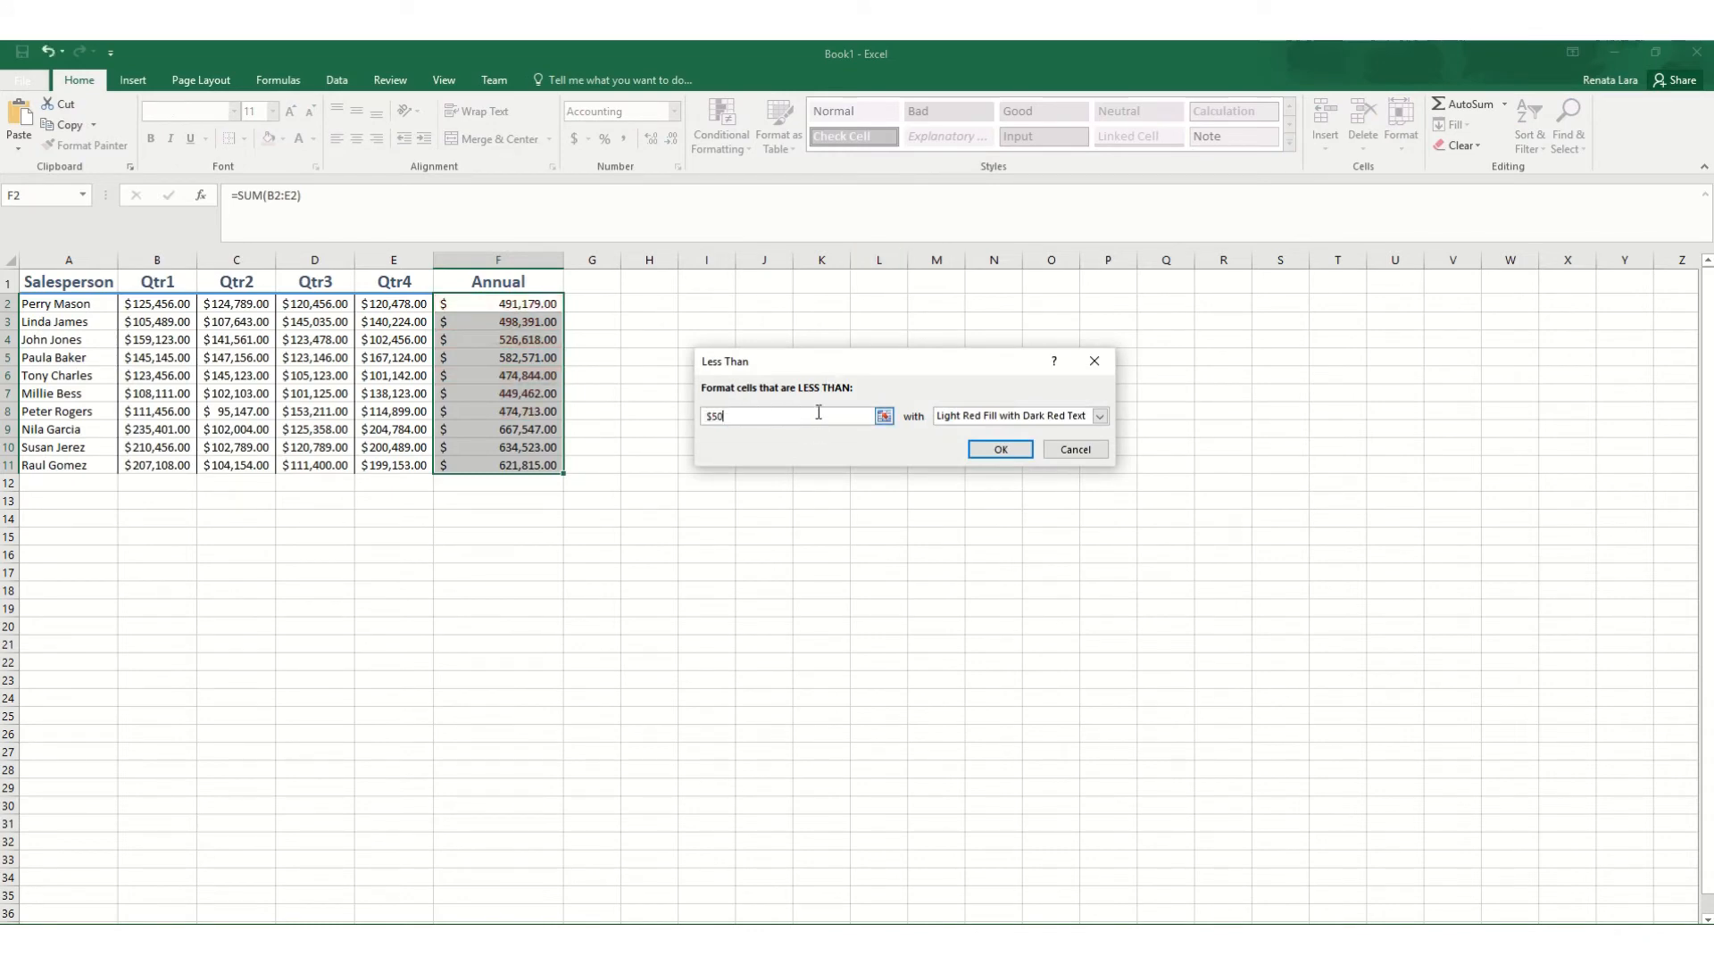
{"action": "type", "text": "0000"}
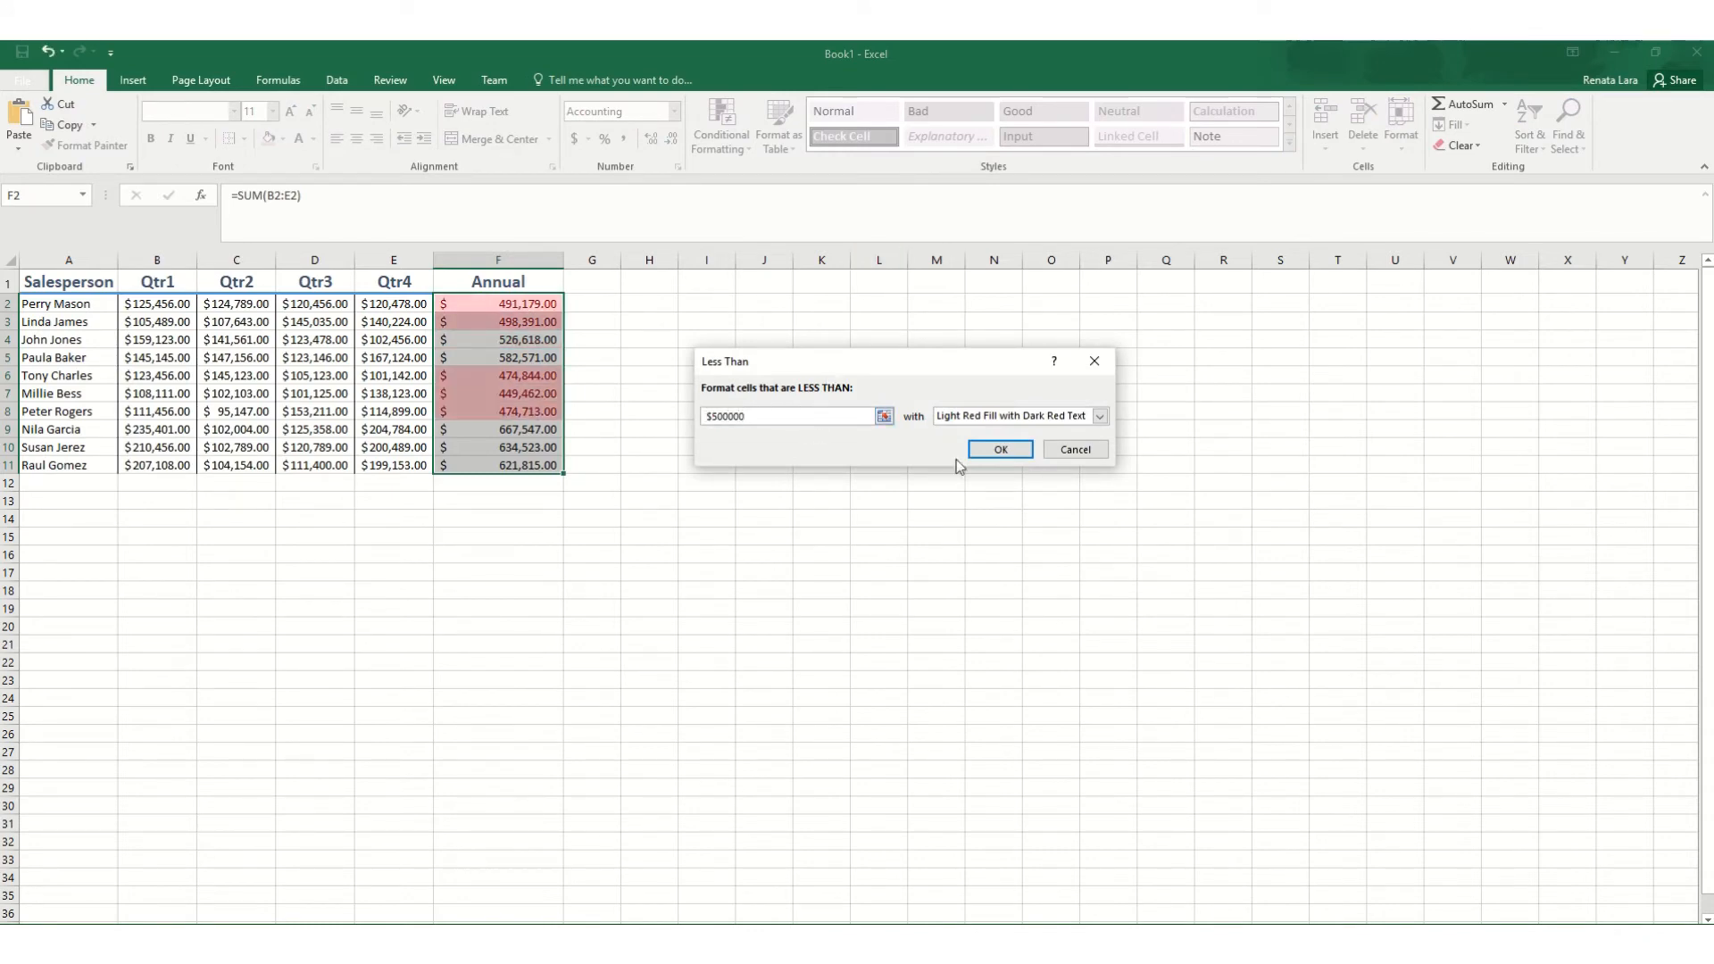
{"action": "left_click", "coordinate": [1001, 449]}
{"action": "left_click", "coordinate": [649, 518]}
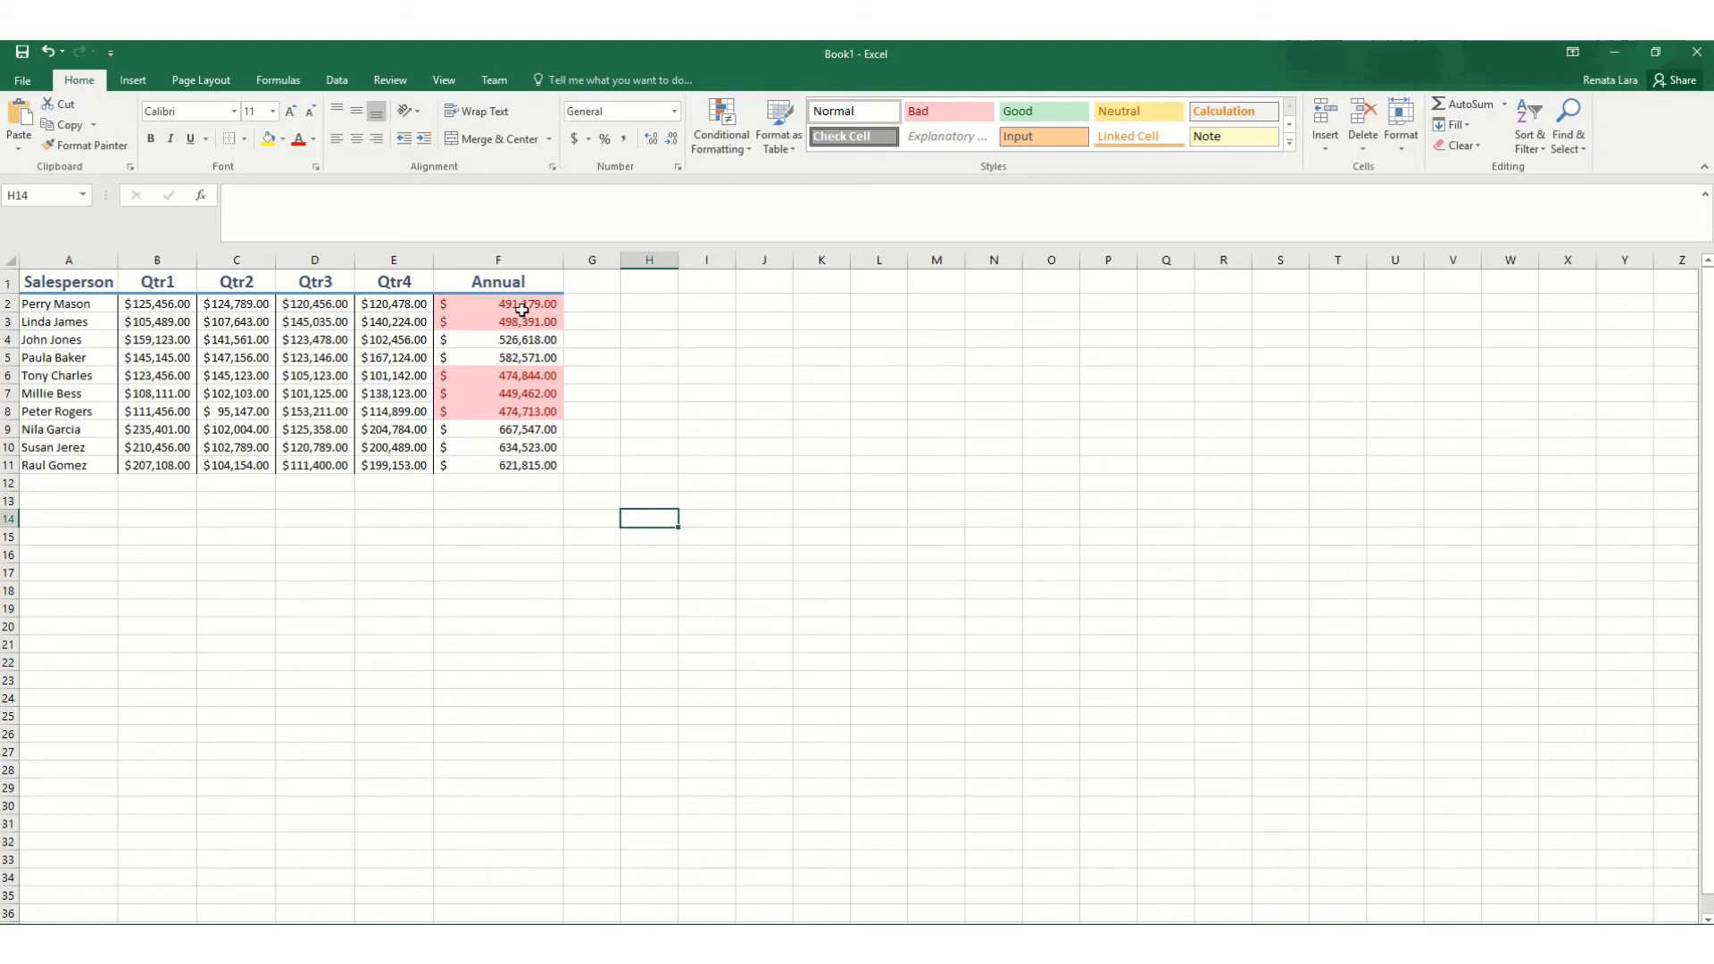
{"action": "left_click_drag", "start_coordinate": [523, 305], "coordinate": [529, 314]}
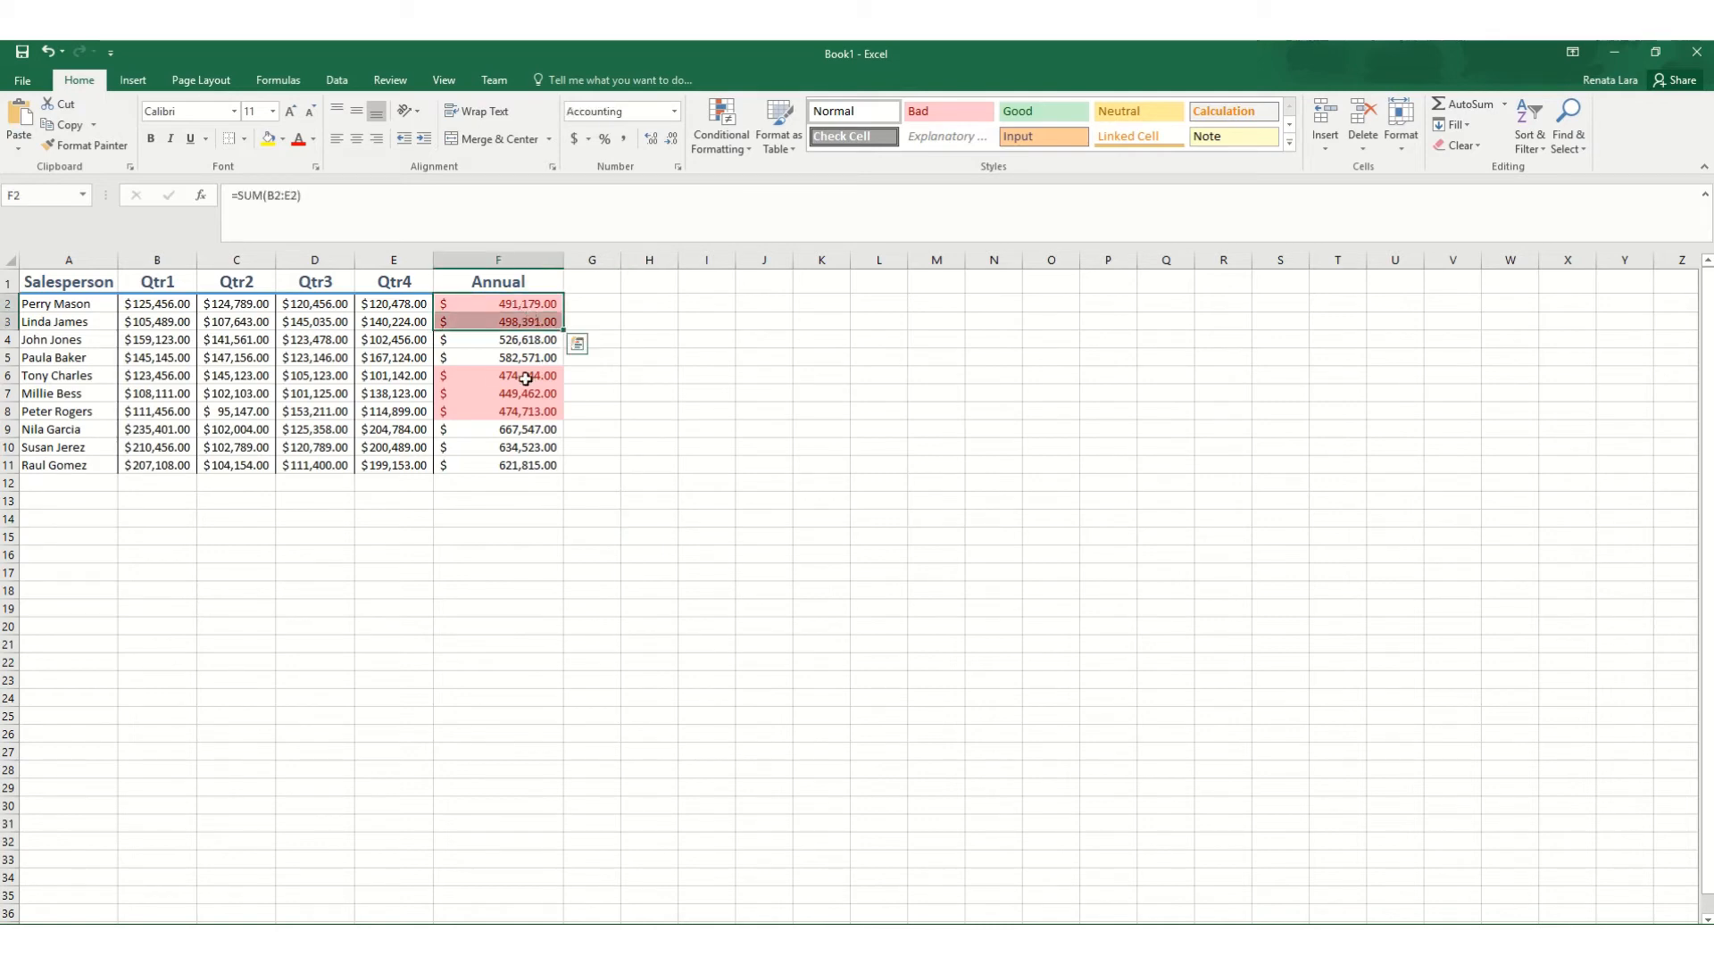
{"action": "left_click_drag", "start_coordinate": [519, 375], "coordinate": [532, 407]}
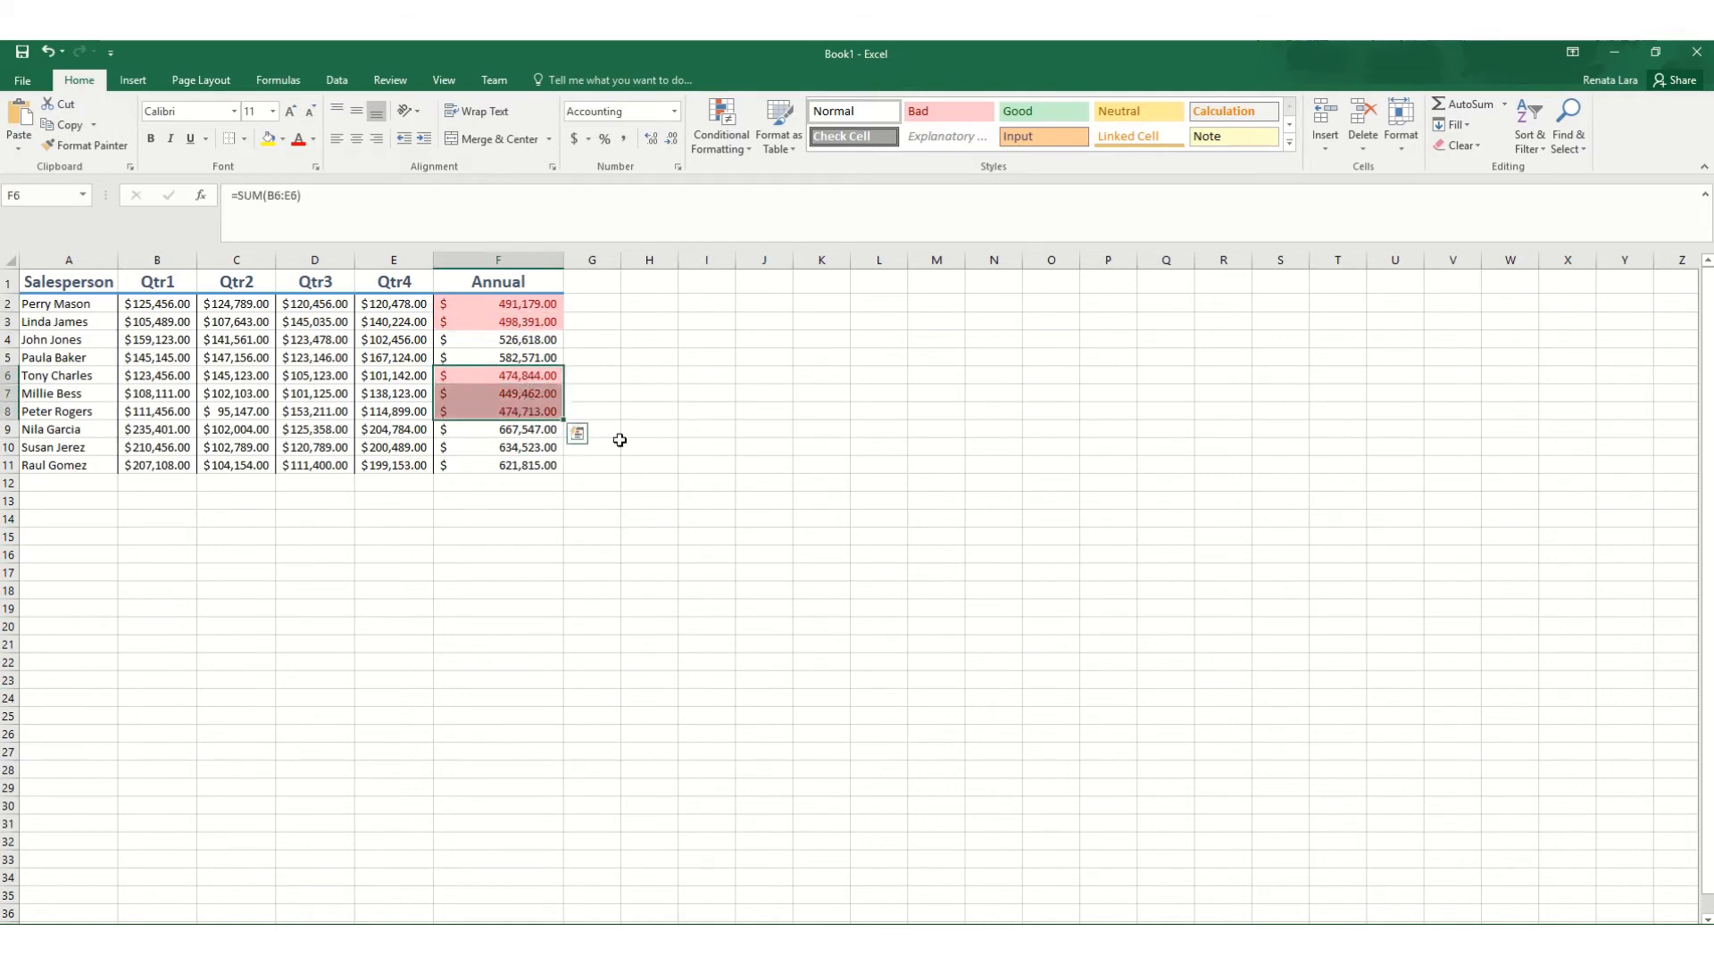
{"action": "left_click", "coordinate": [768, 517]}
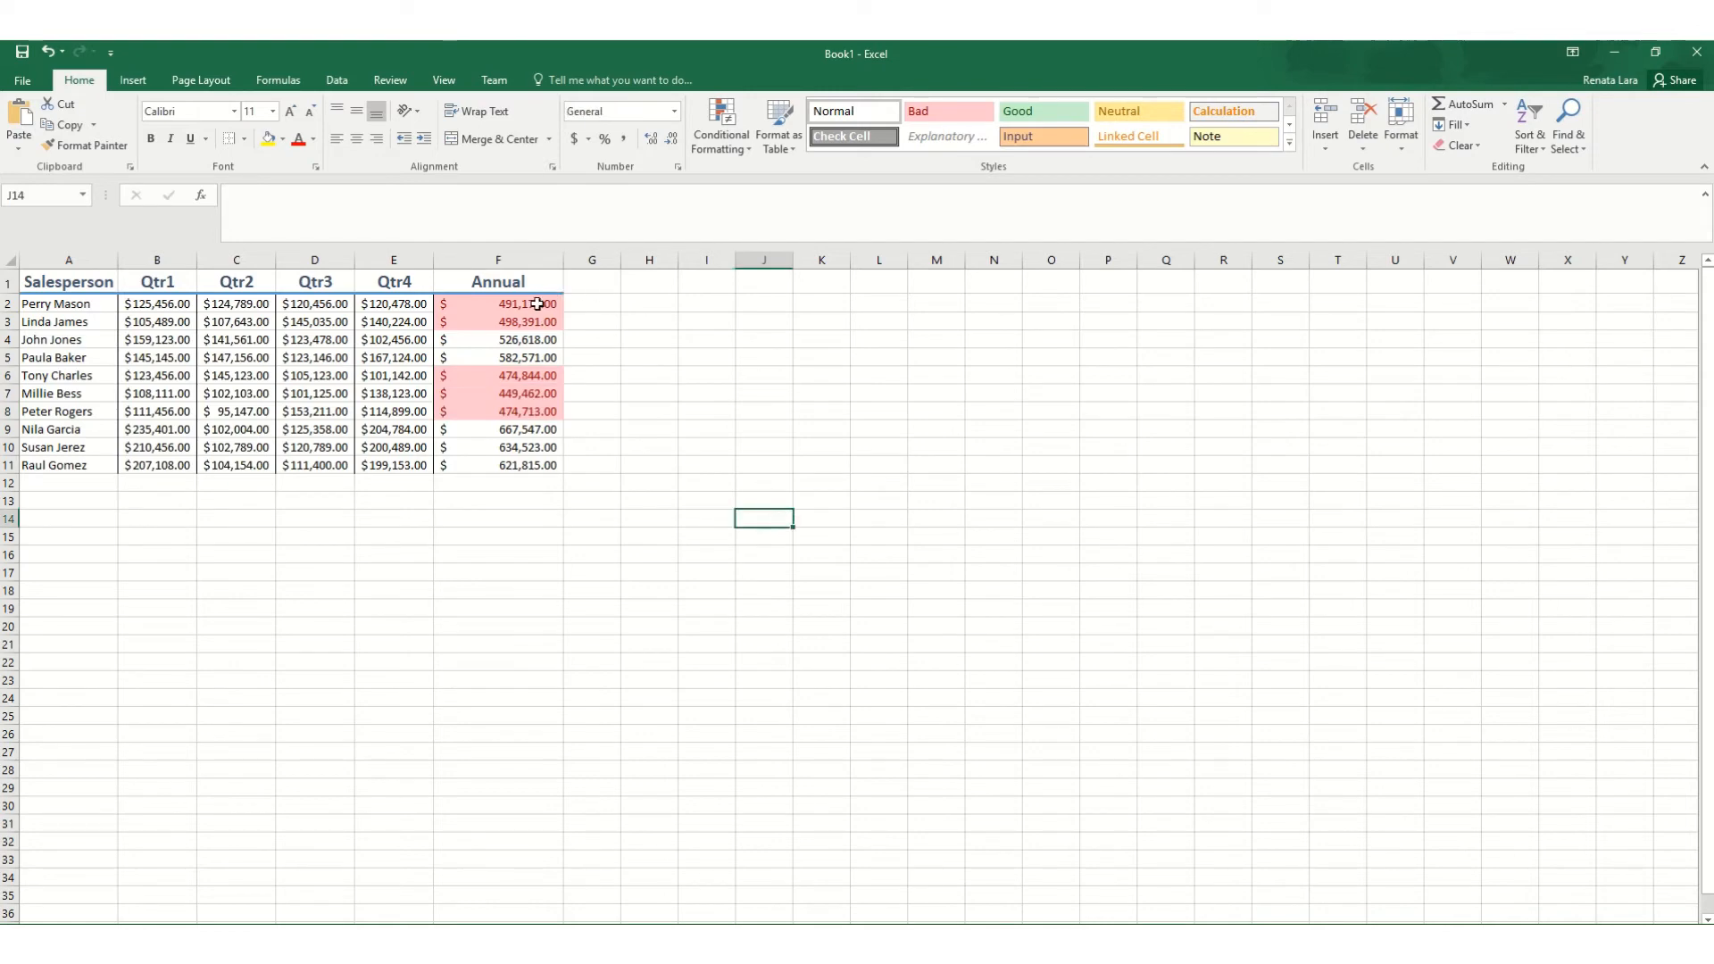
- Clear the conditional formatting rules from the annual totals in F2:F11
{"action": "left_click_drag", "start_coordinate": [536, 304], "coordinate": [540, 453]}
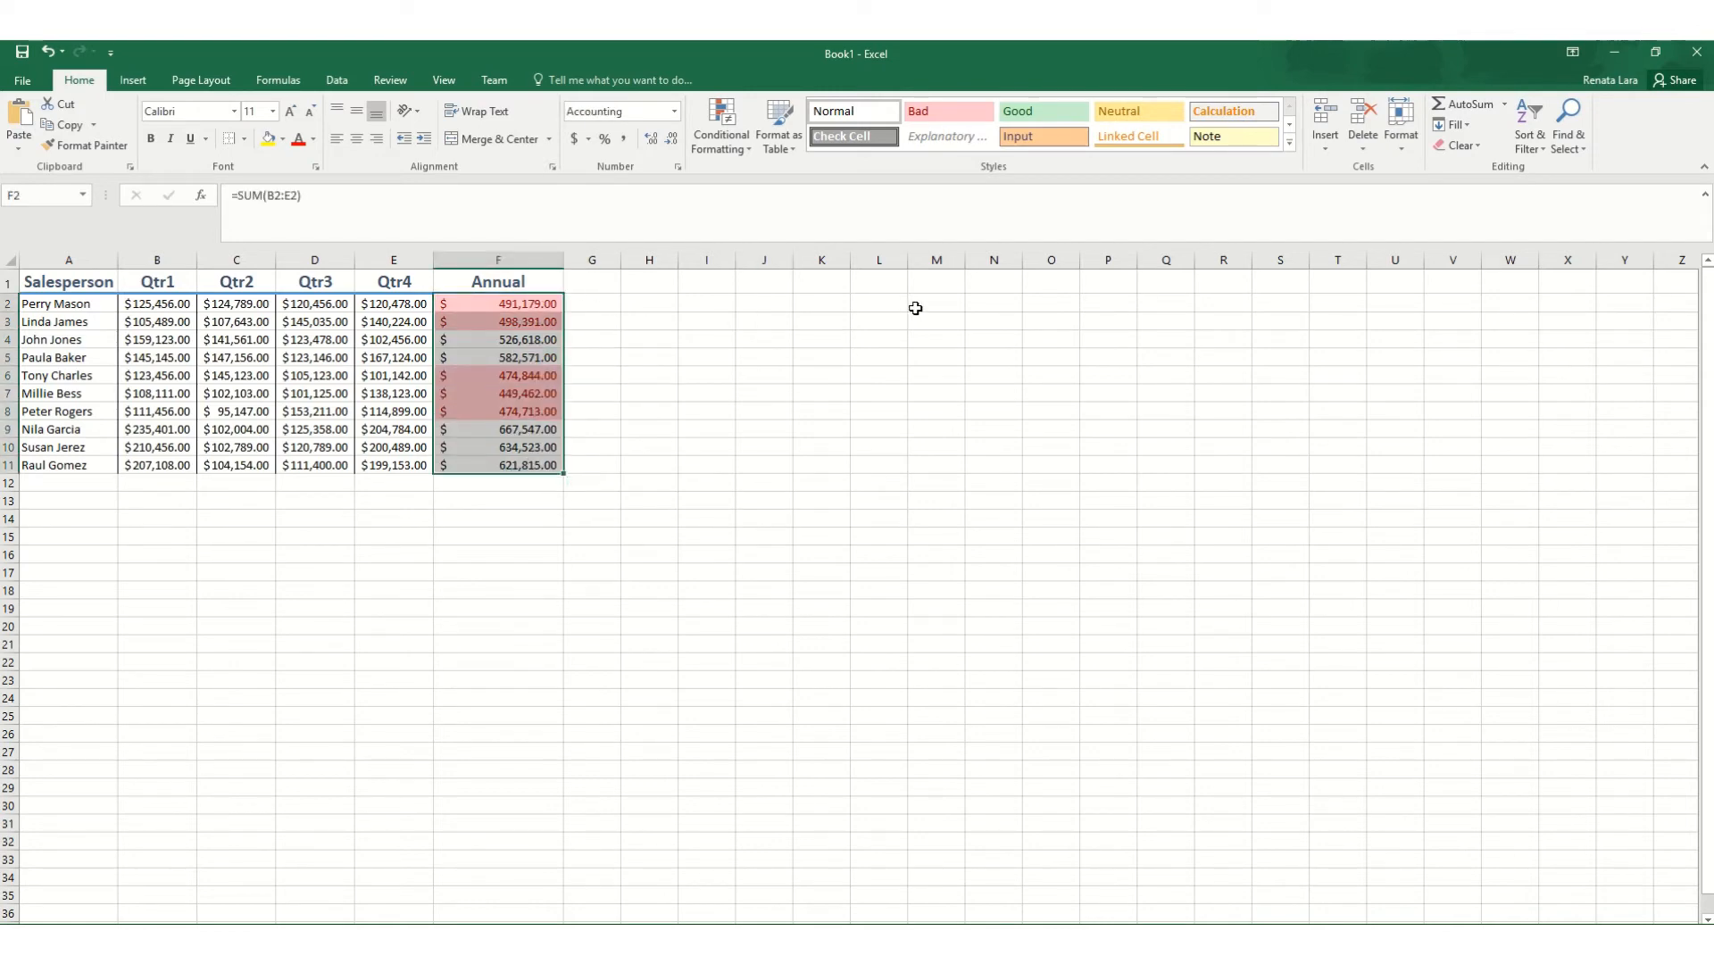
{"action": "left_click", "coordinate": [748, 148]}
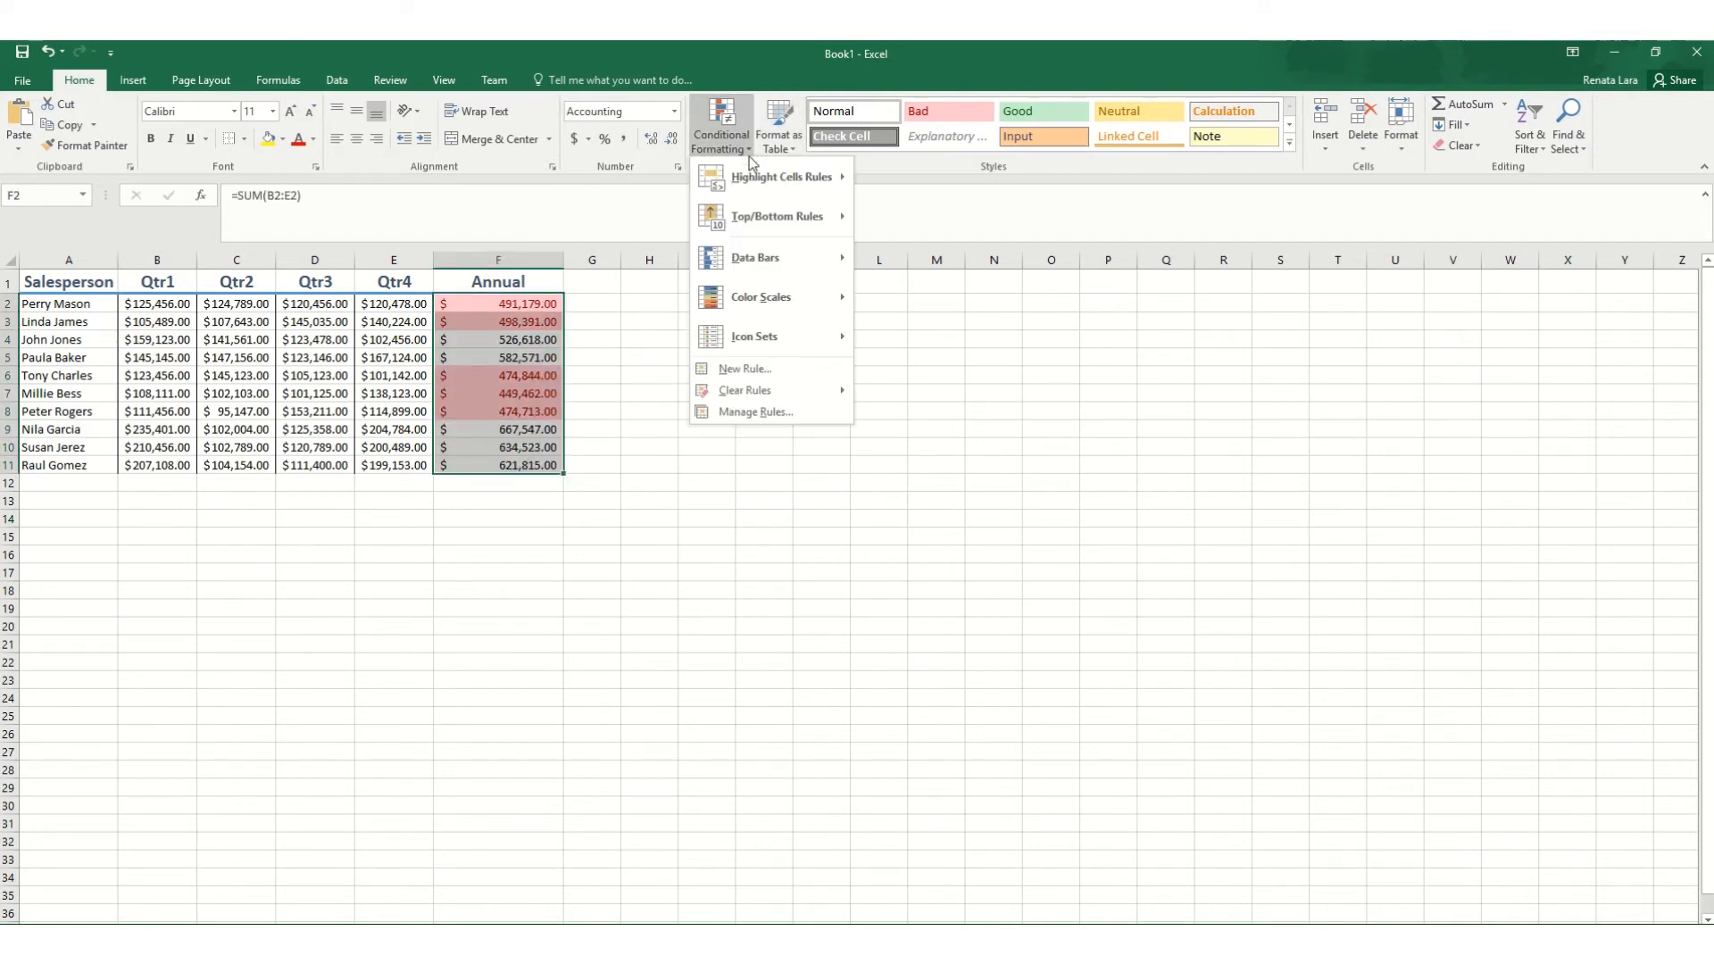
{"action": "mouse_move", "coordinate": [721, 393]}
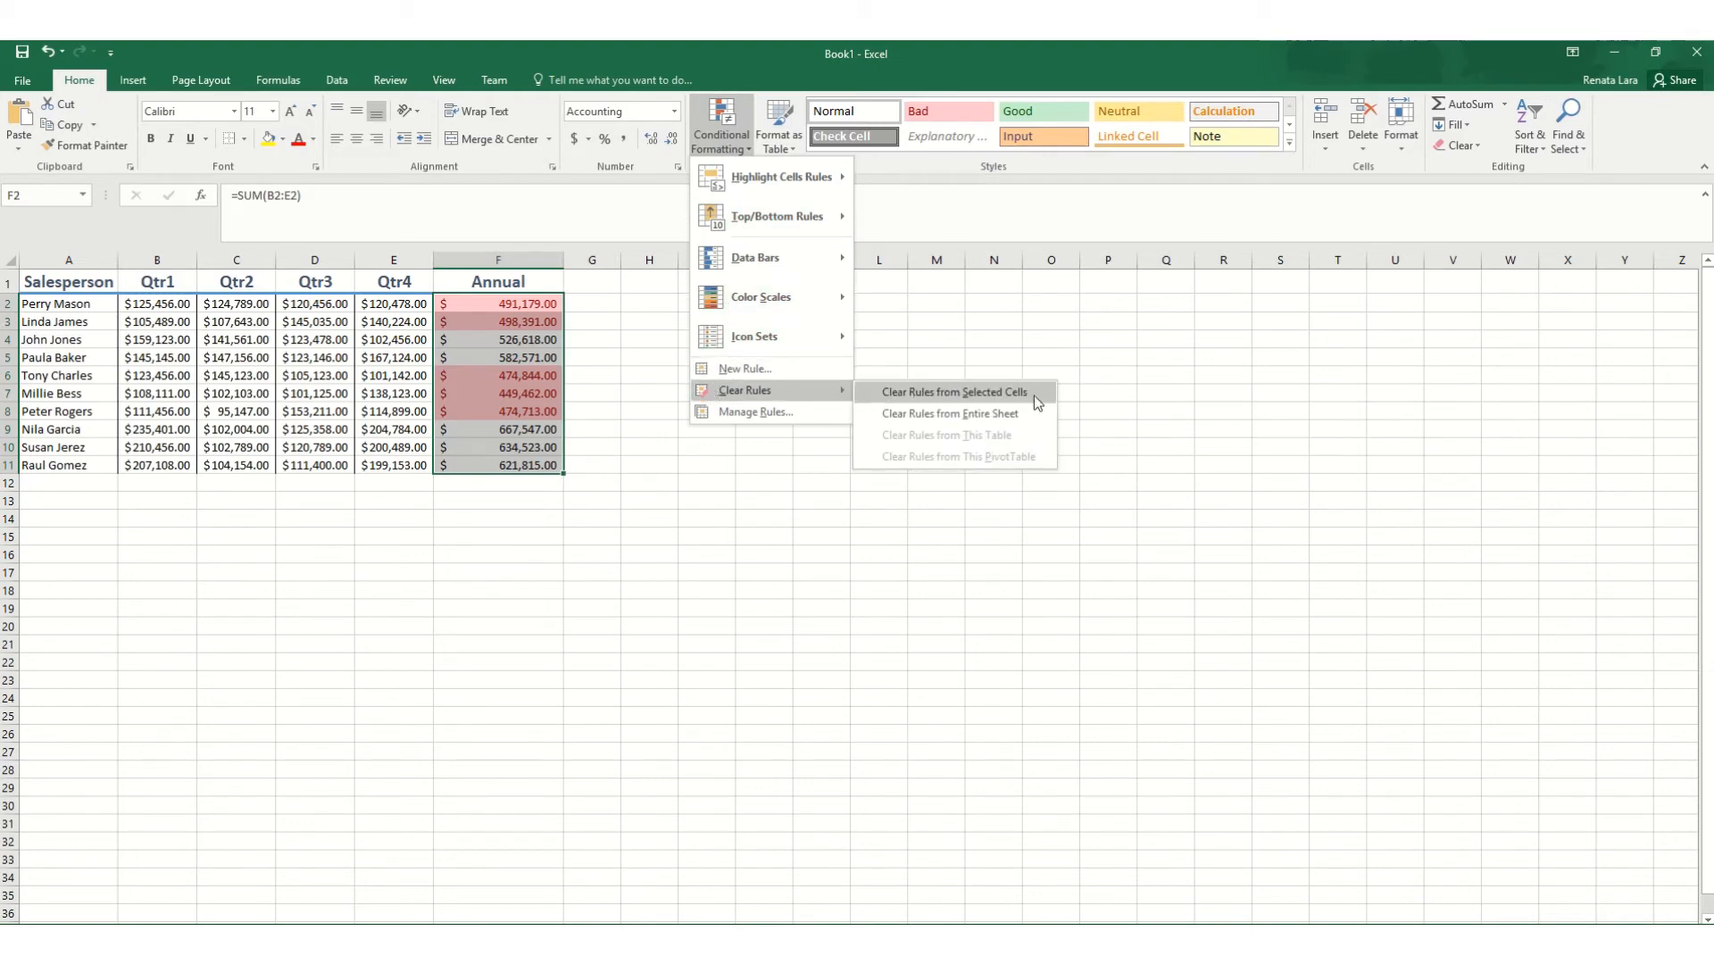
{"action": "left_click", "coordinate": [982, 398]}
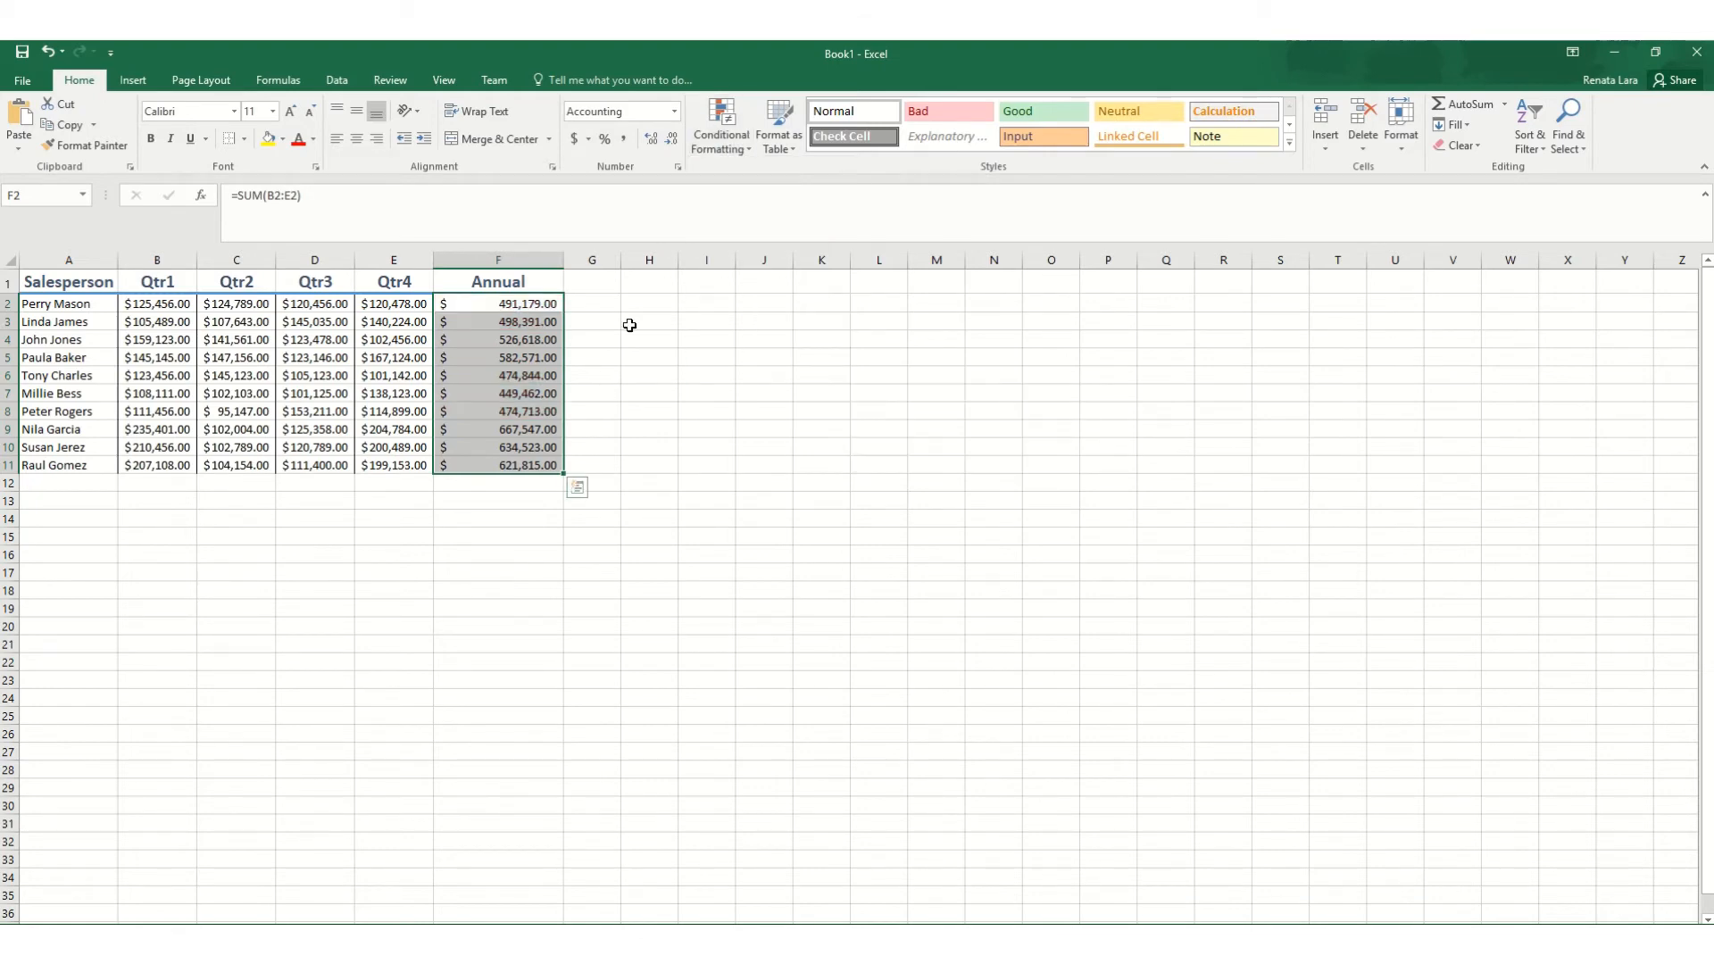
- Highlight annual totals in F2:F11 between 470,000 and 500,000 with Light Red Fill with Dark Red Text, and review the highlighted cells
{"action": "left_click", "coordinate": [740, 151]}
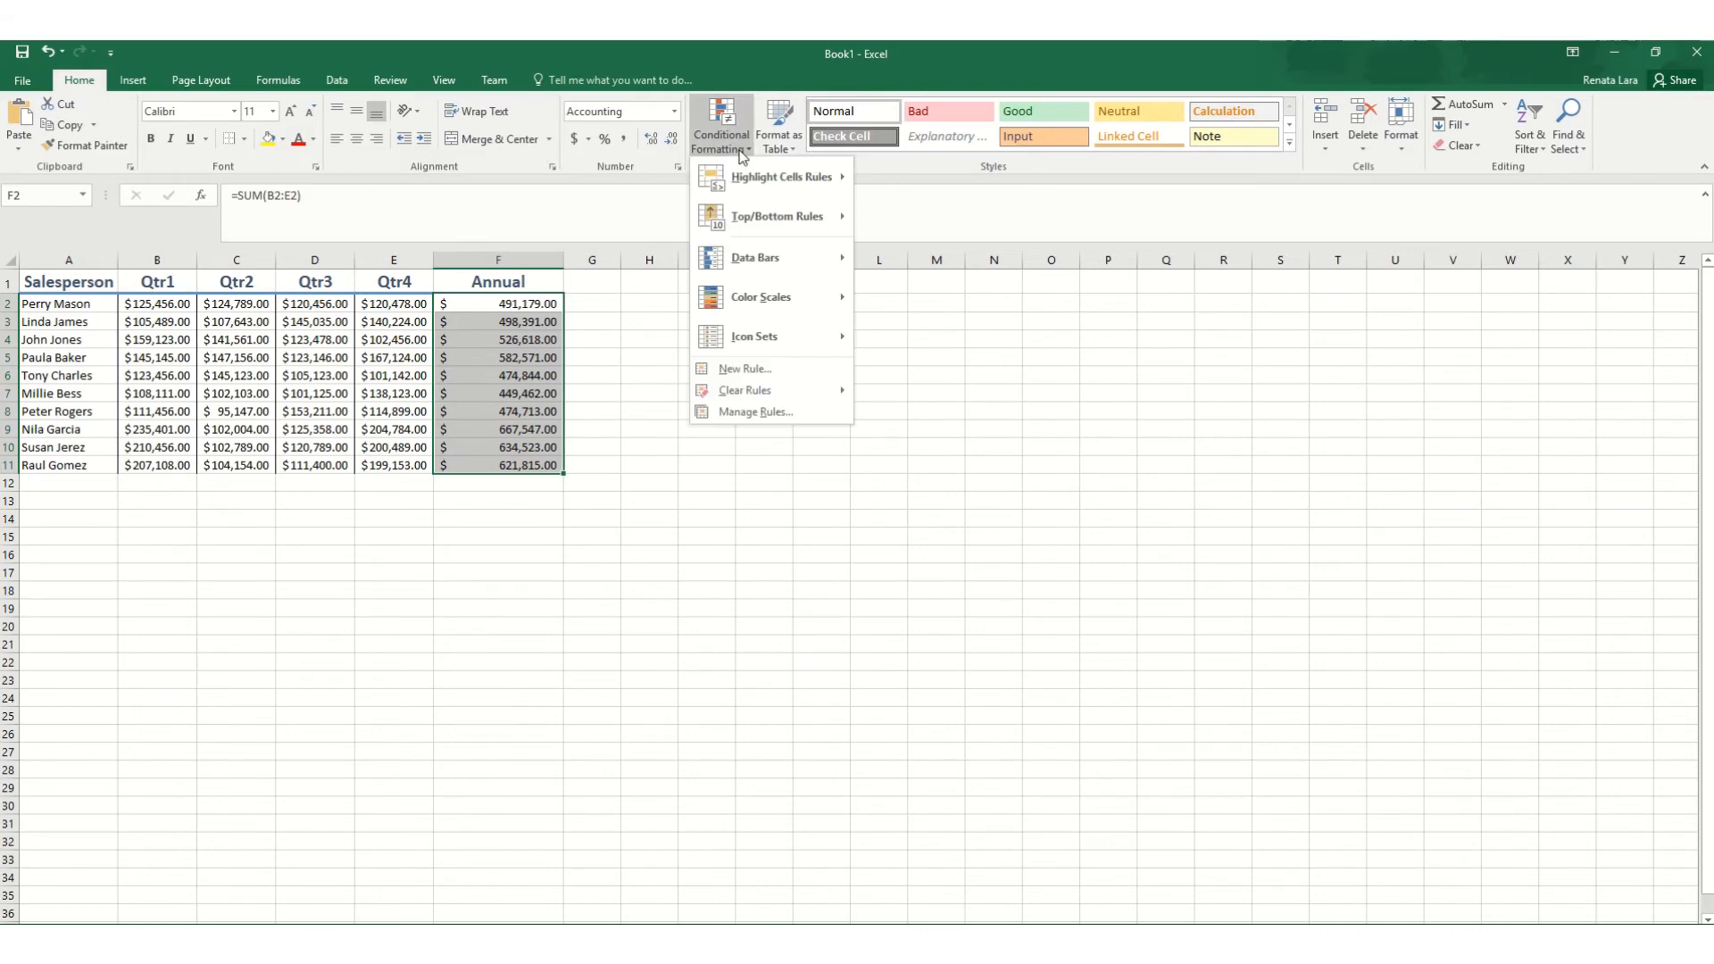
{"action": "mouse_move", "coordinate": [748, 177]}
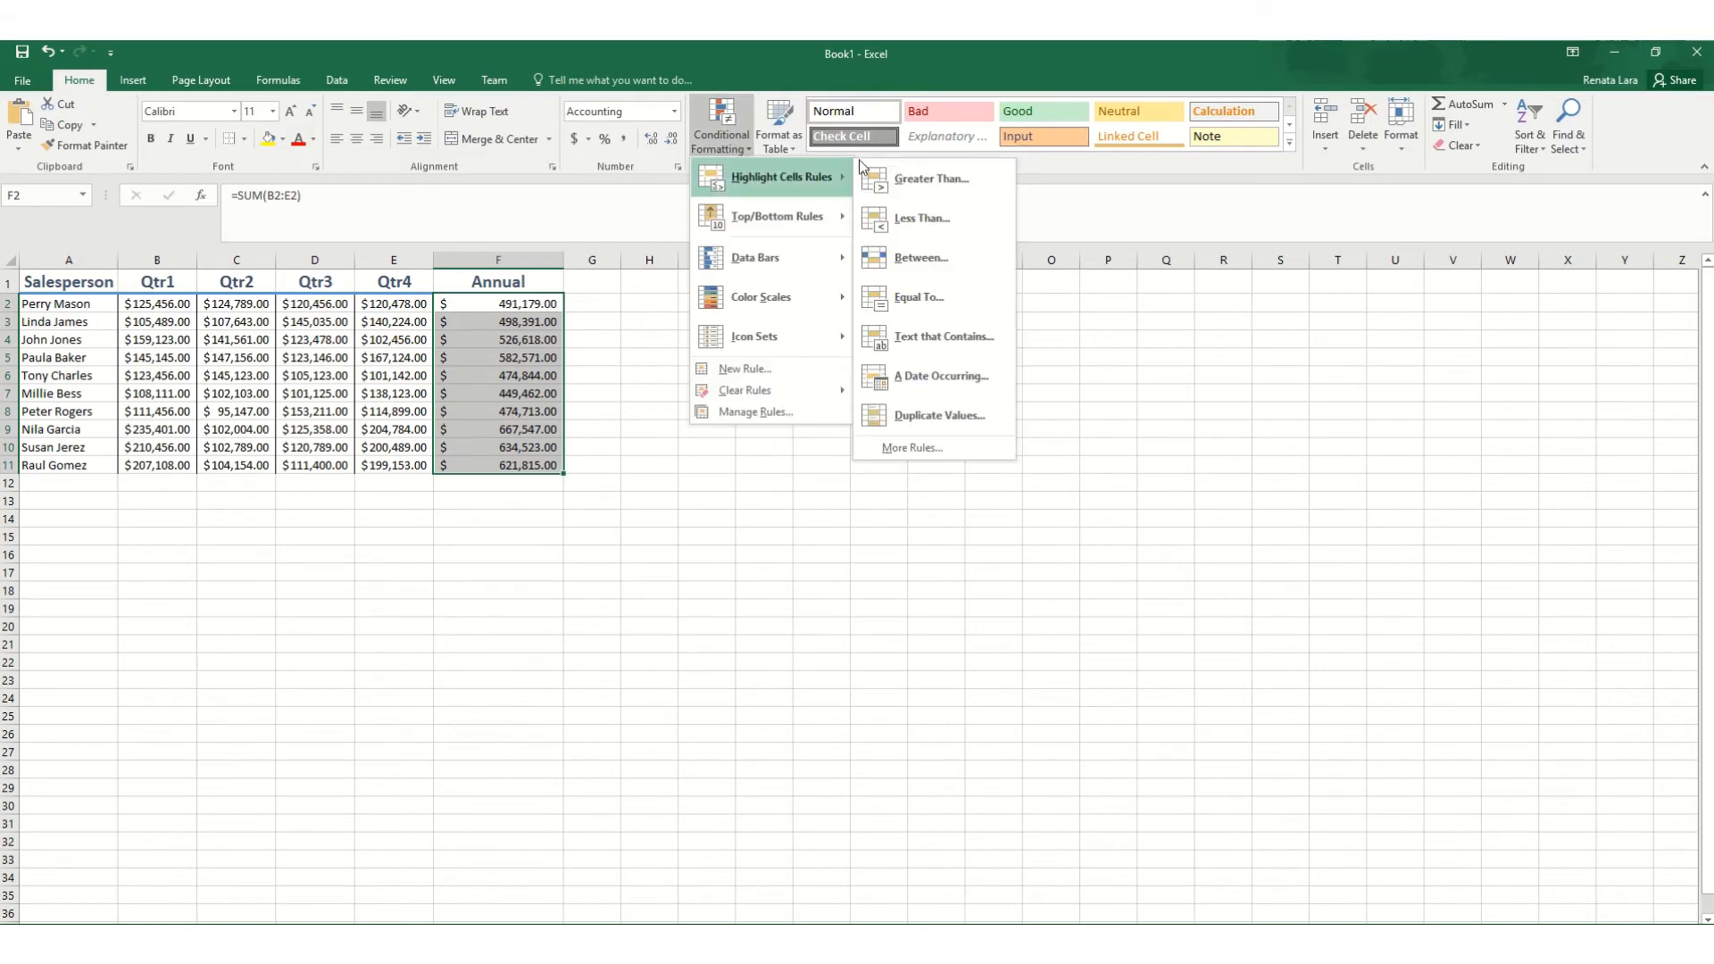
{"action": "left_click", "coordinate": [920, 259]}
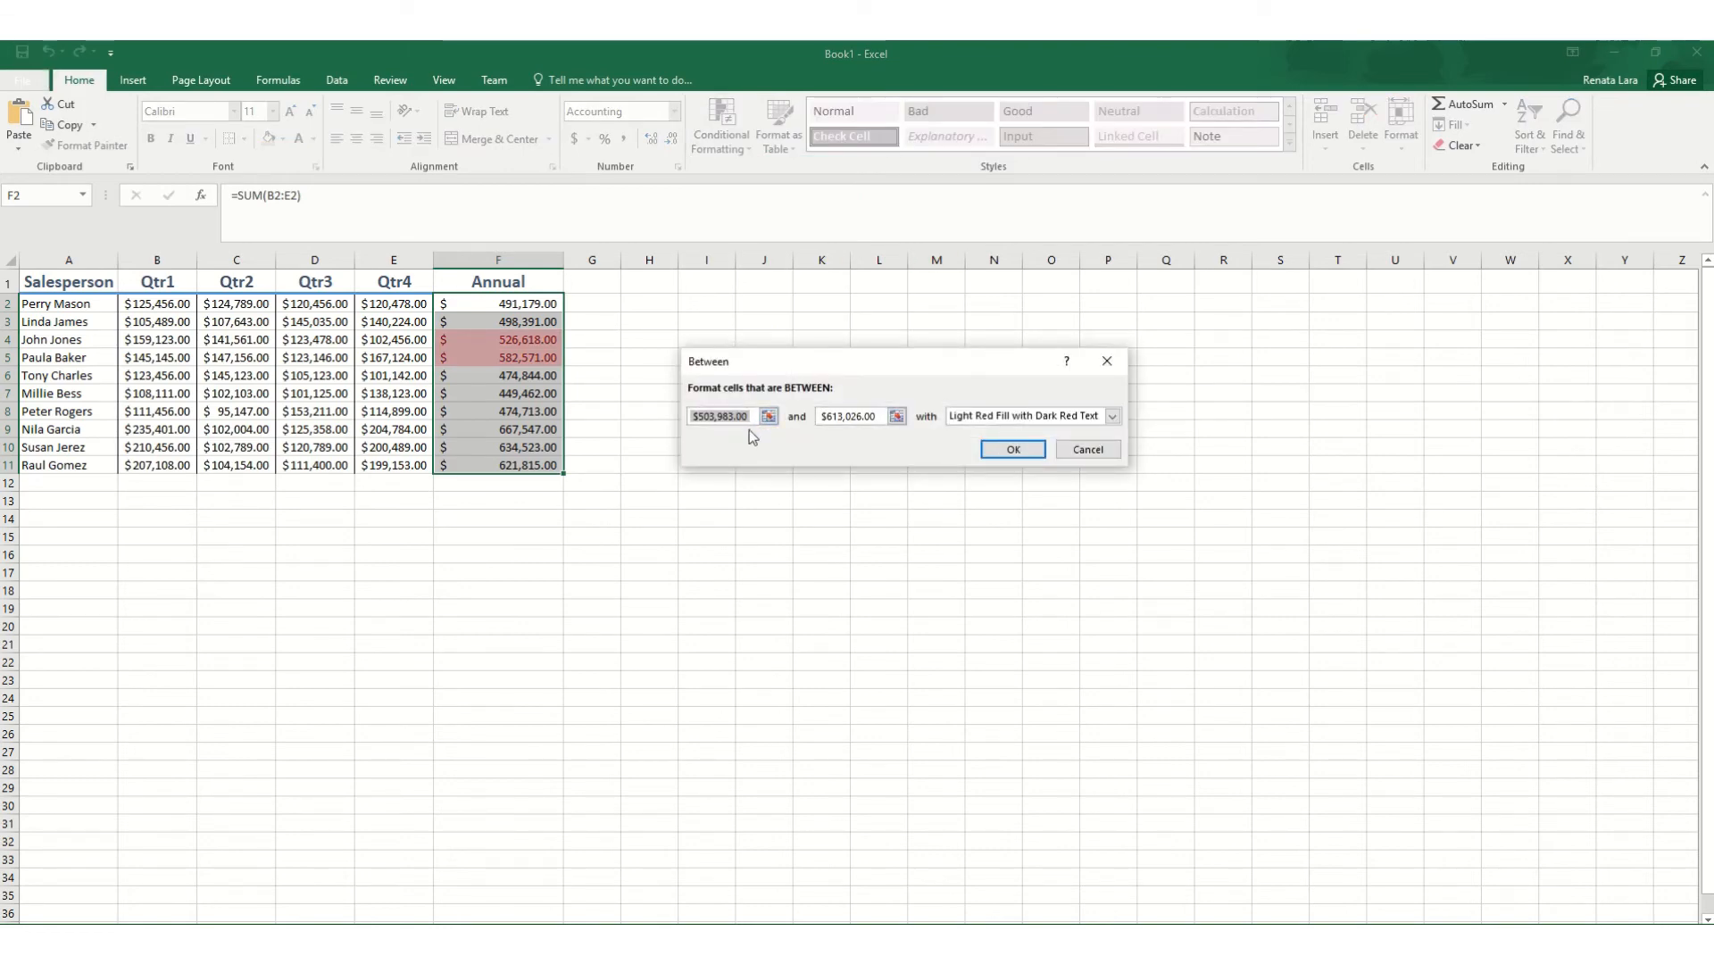
{"action": "type", "text": "47"}
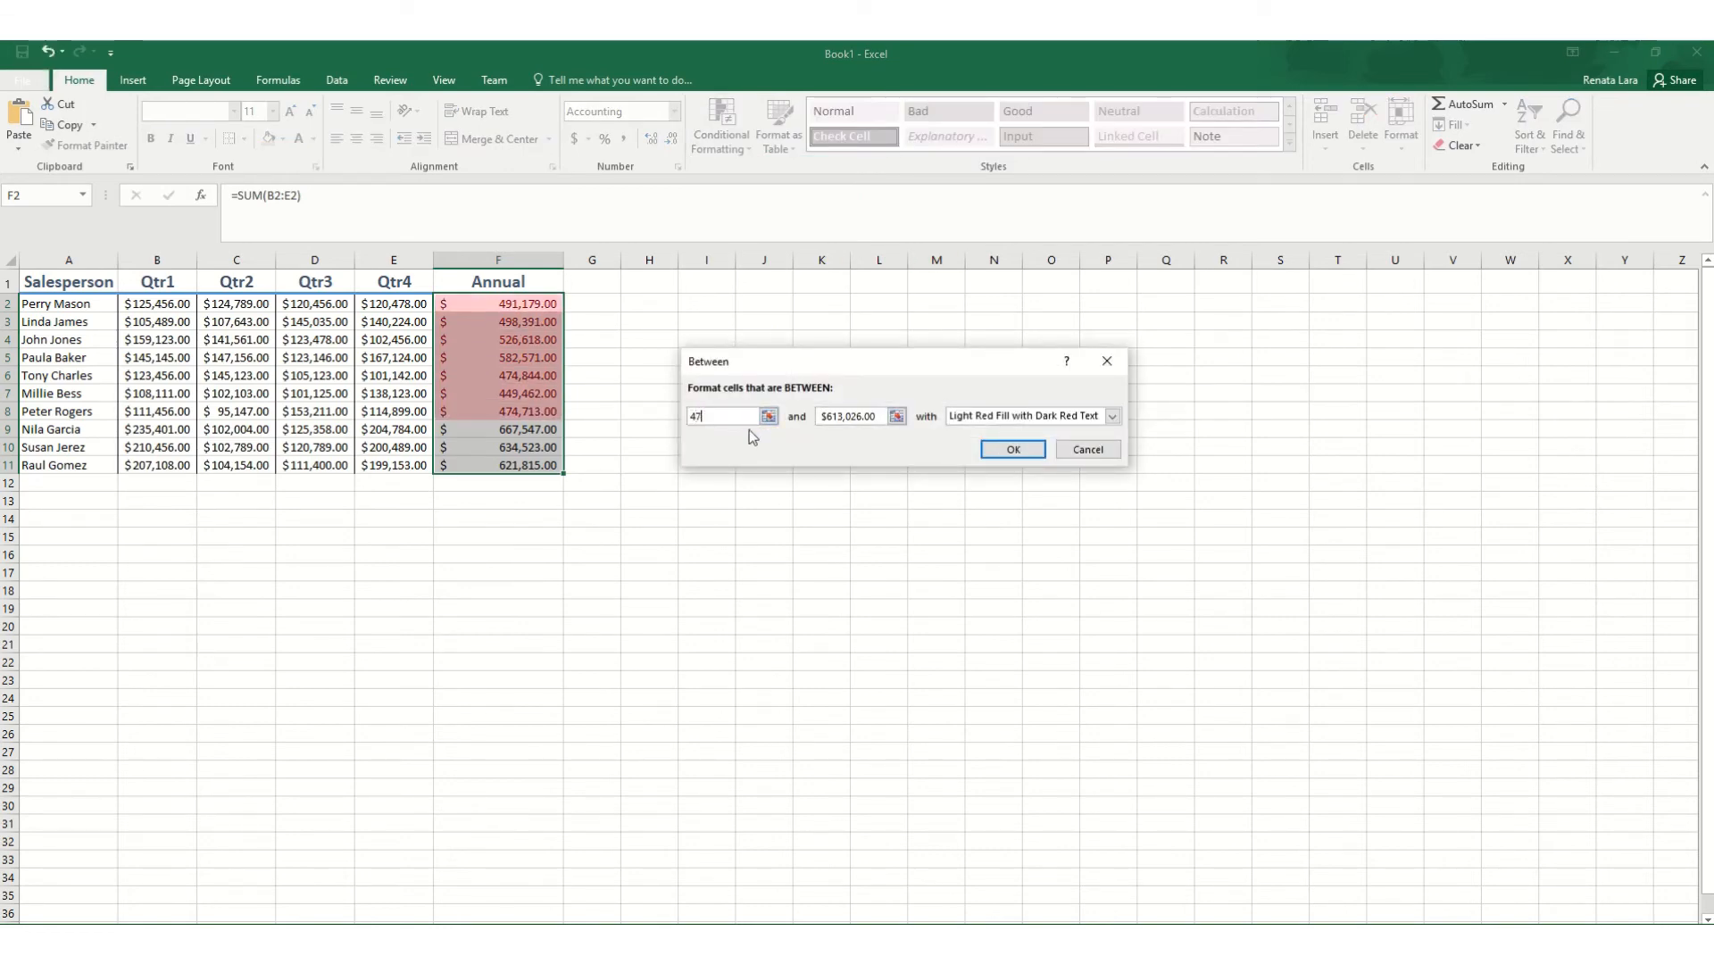
{"action": "type", "text": "0"}
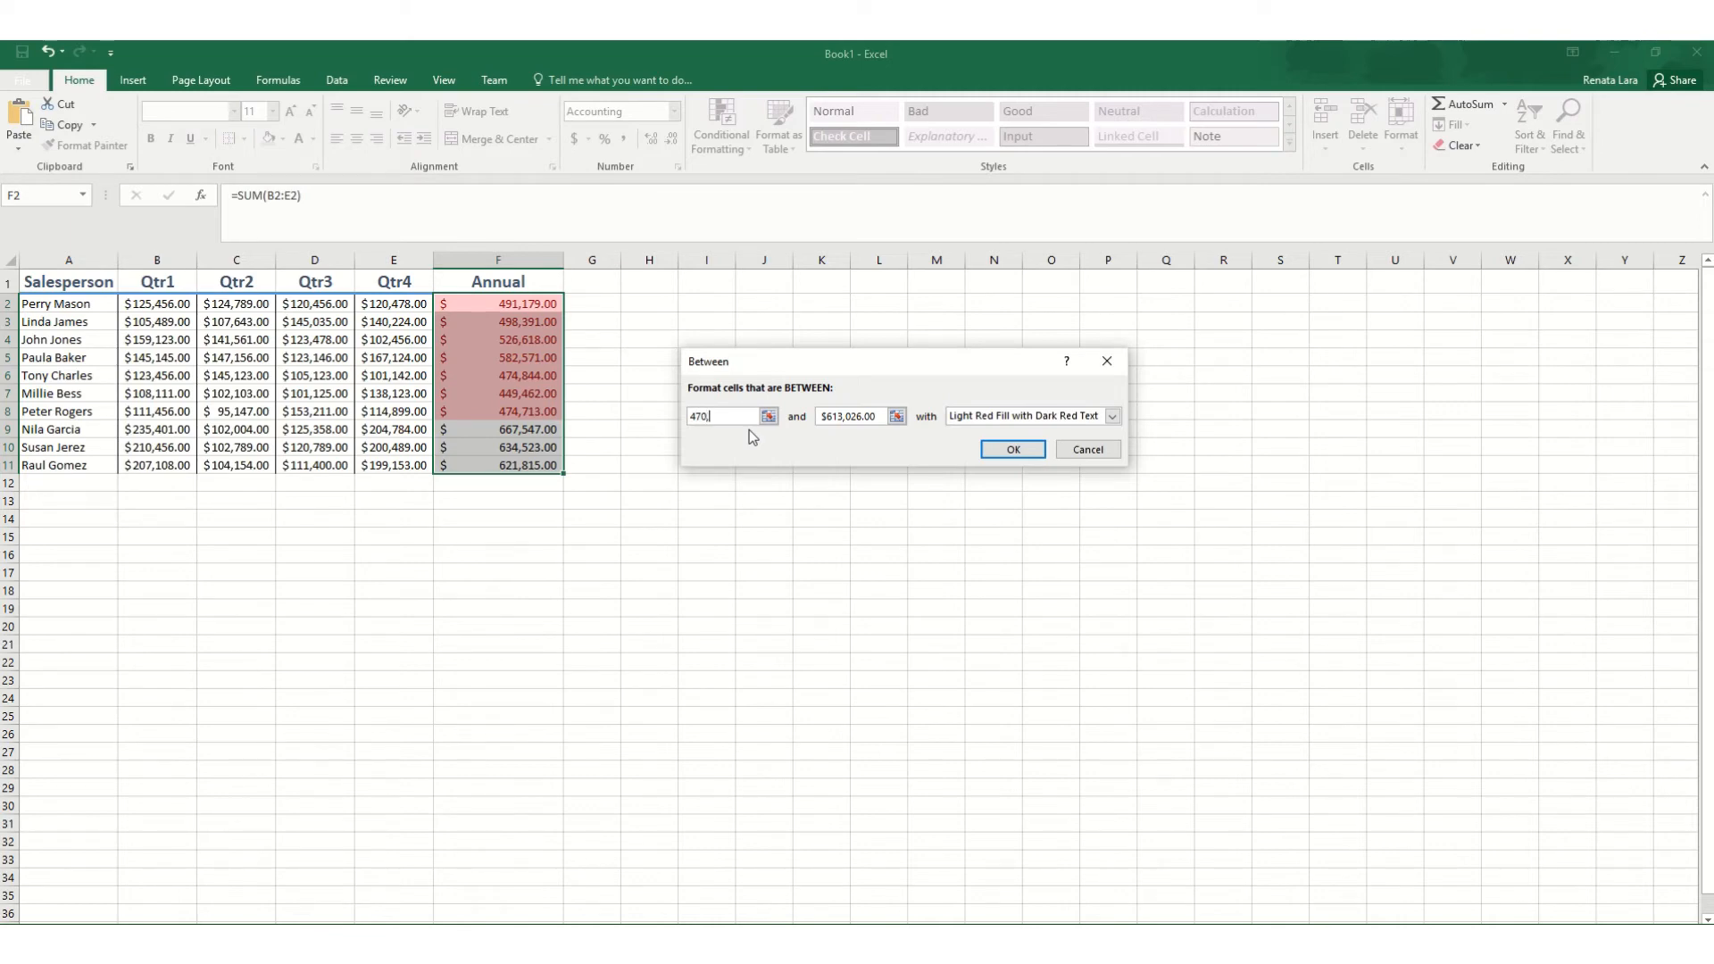
{"action": "type", "text": ",000"}
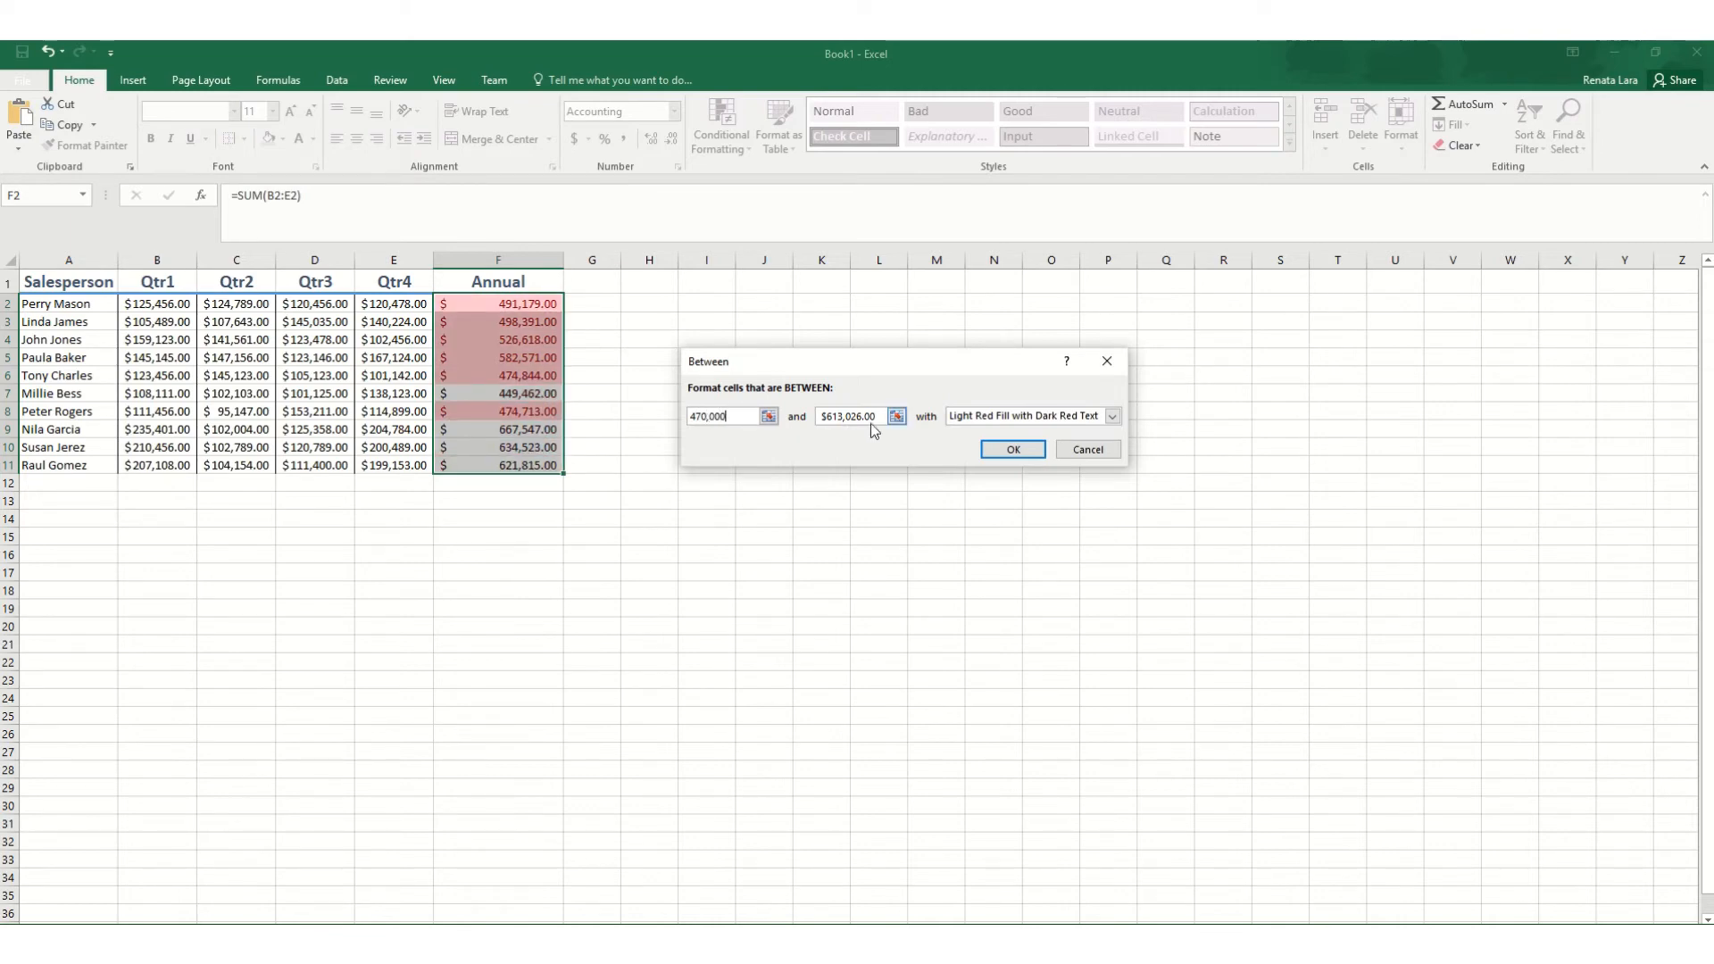
{"action": "left_click_drag", "start_coordinate": [871, 423], "coordinate": [822, 420]}
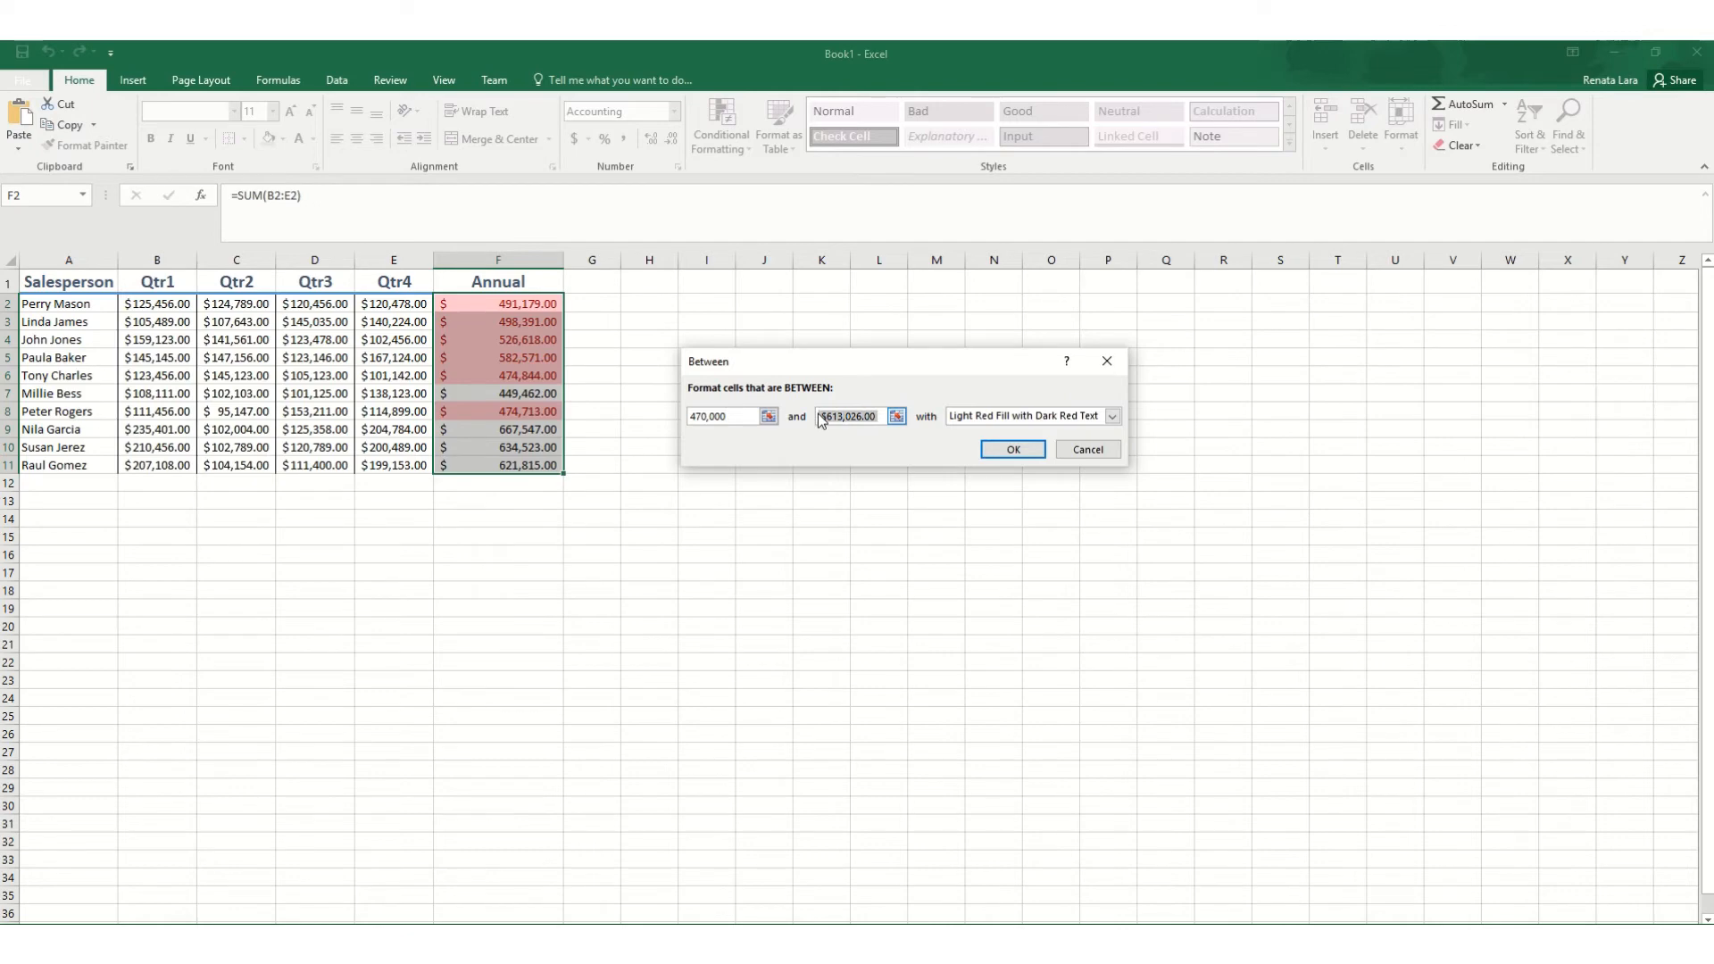
{"action": "type", "text": "500,000"}
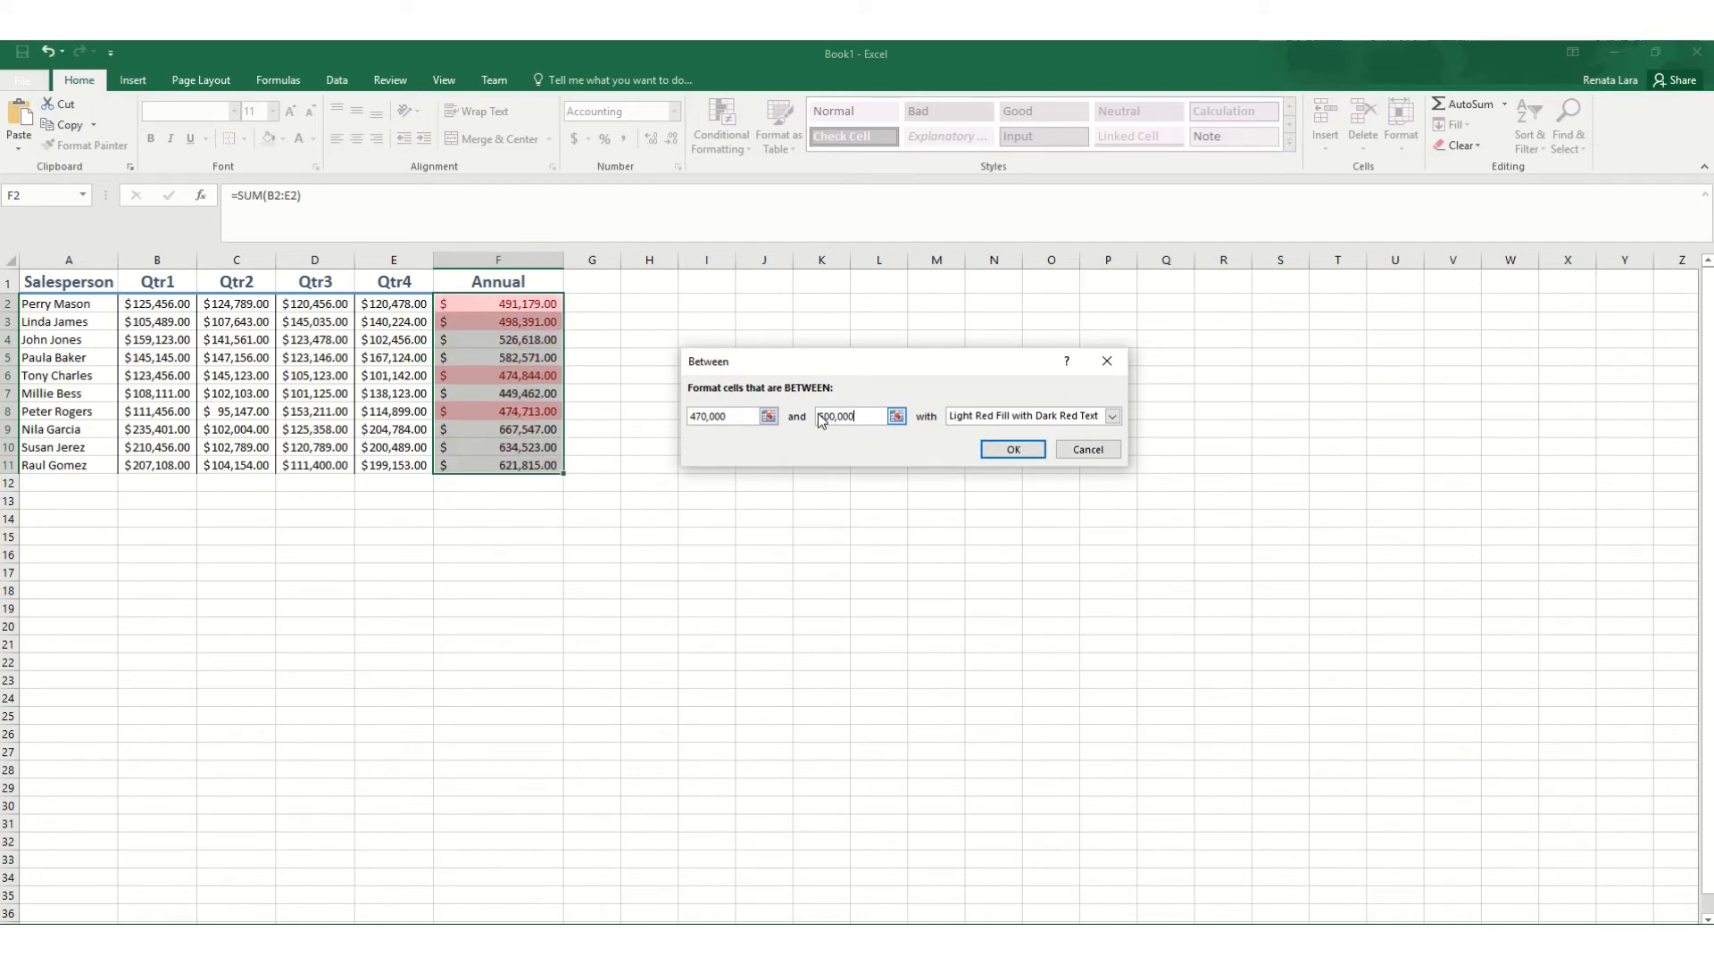
{"action": "left_click", "coordinate": [1015, 453]}
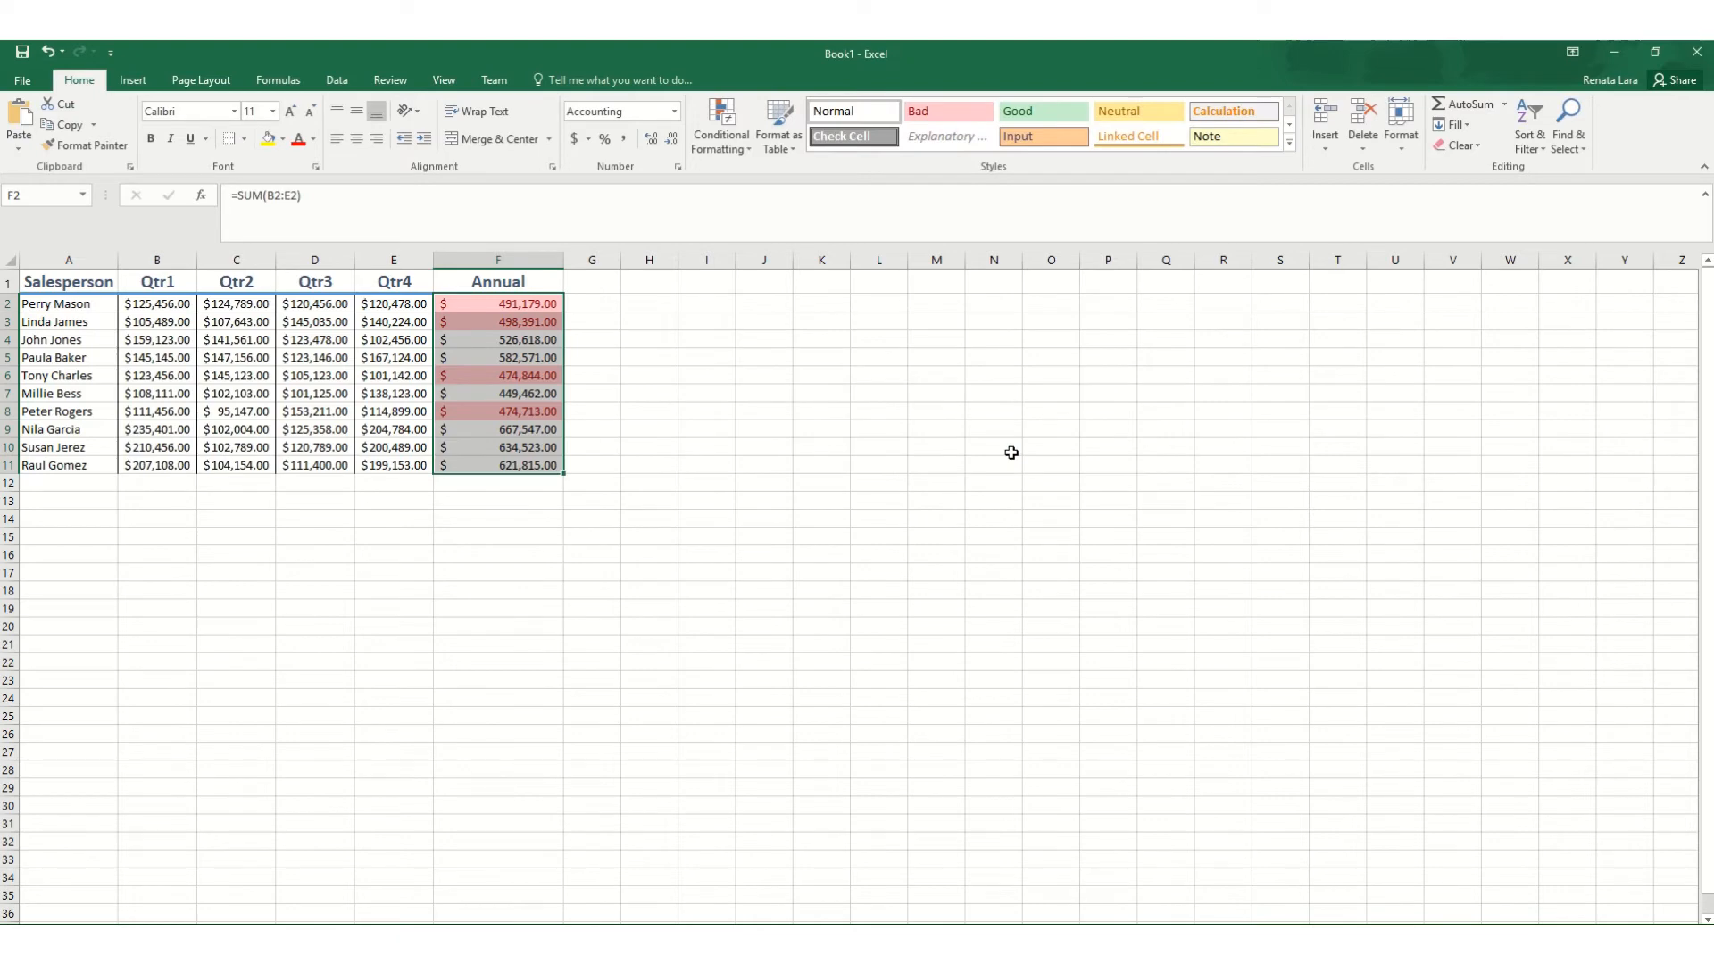
{"action": "left_click", "coordinate": [592, 375]}
{"action": "left_click_drag", "start_coordinate": [516, 304], "coordinate": [516, 323]}
{"action": "left_click", "coordinate": [520, 377]}
{"action": "left_click", "coordinate": [523, 414]}
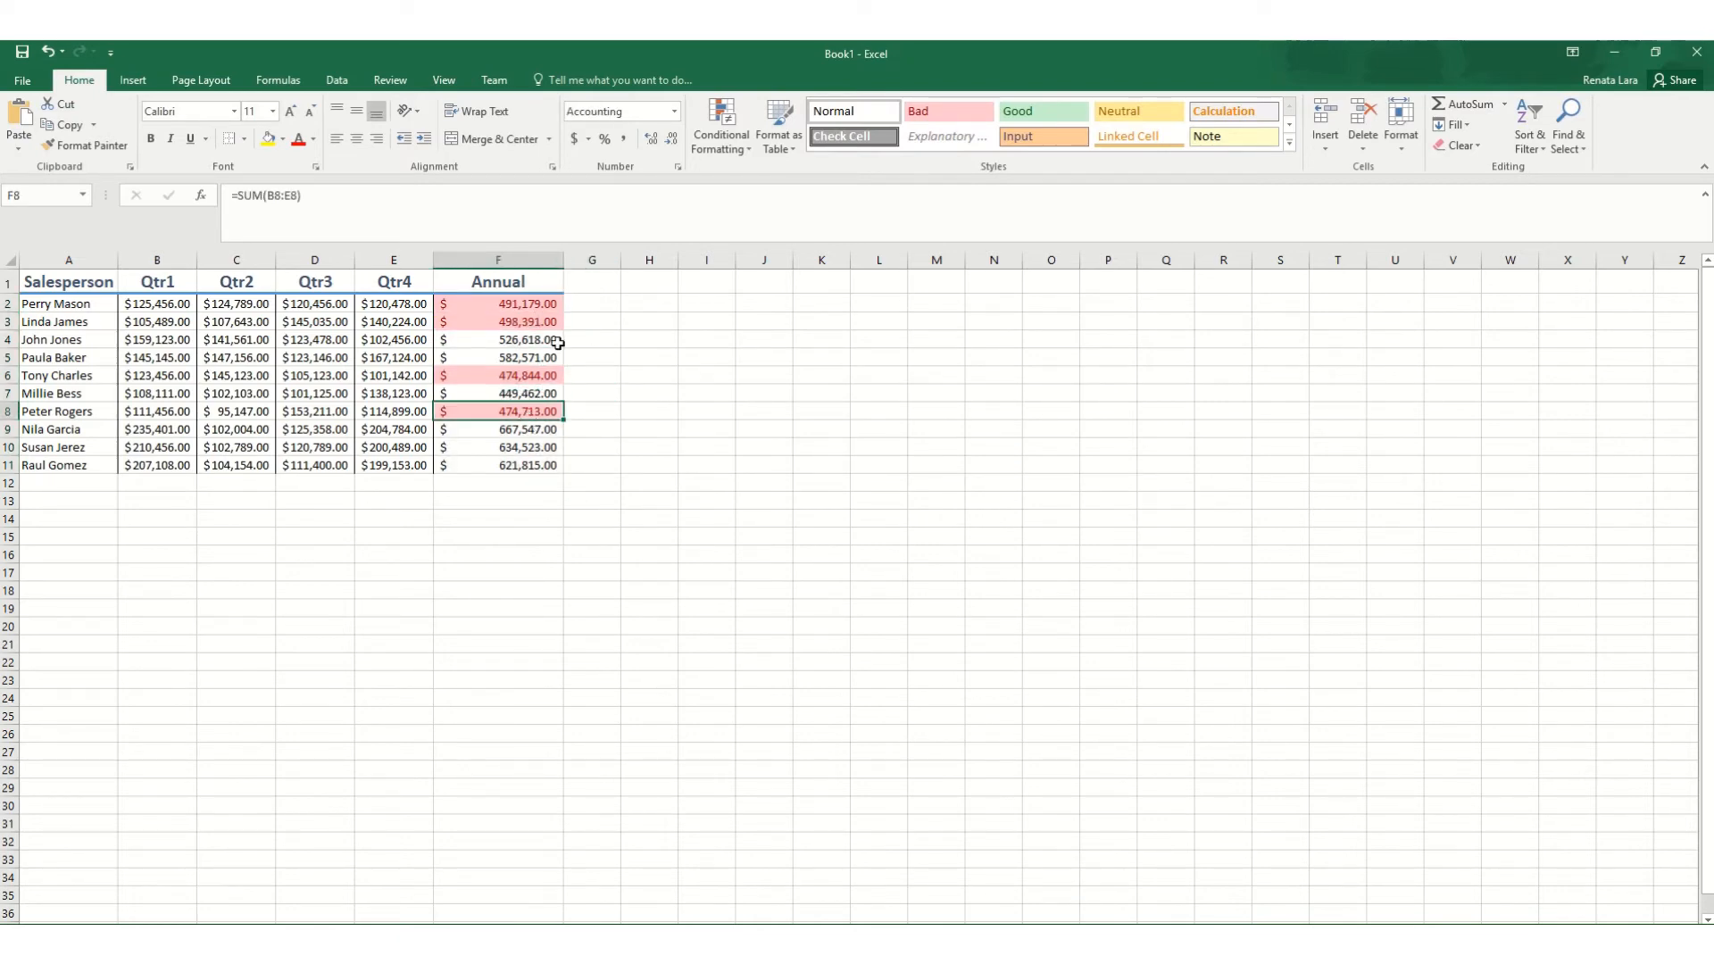
- Clear the conditional formatting rules from F8, and clear the remaining rules from the entire sheet
{"action": "left_click", "coordinate": [724, 141]}
{"action": "mouse_move", "coordinate": [741, 390]}
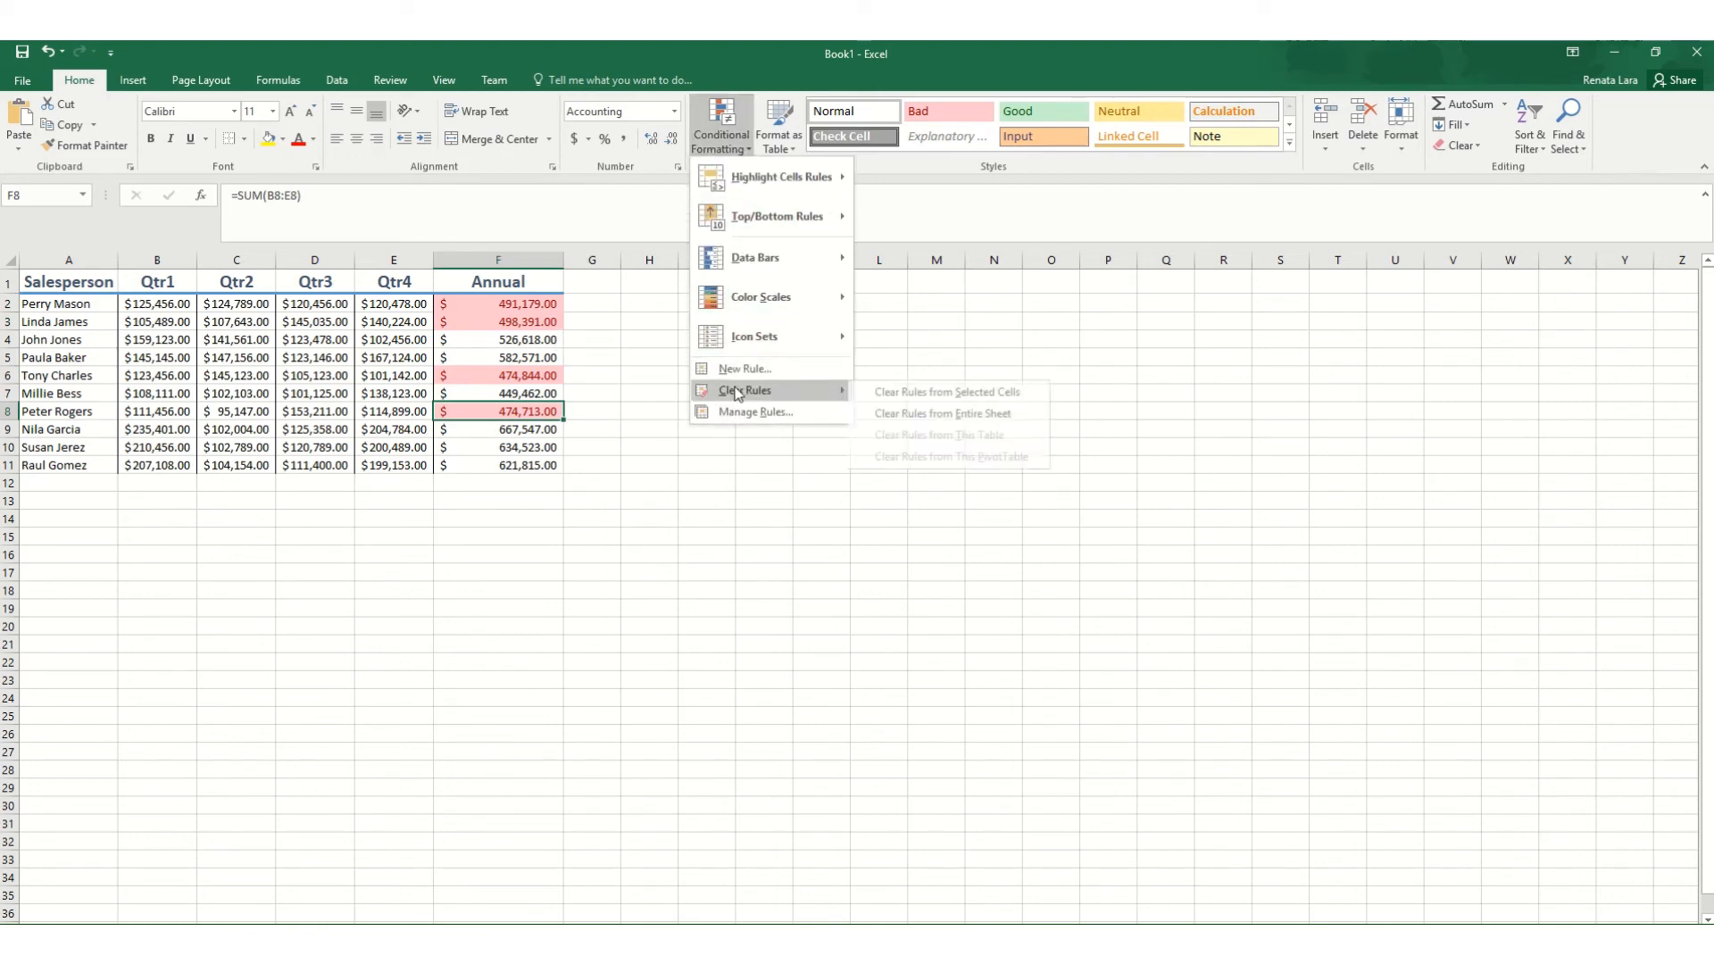
{"action": "left_click", "coordinate": [917, 400]}
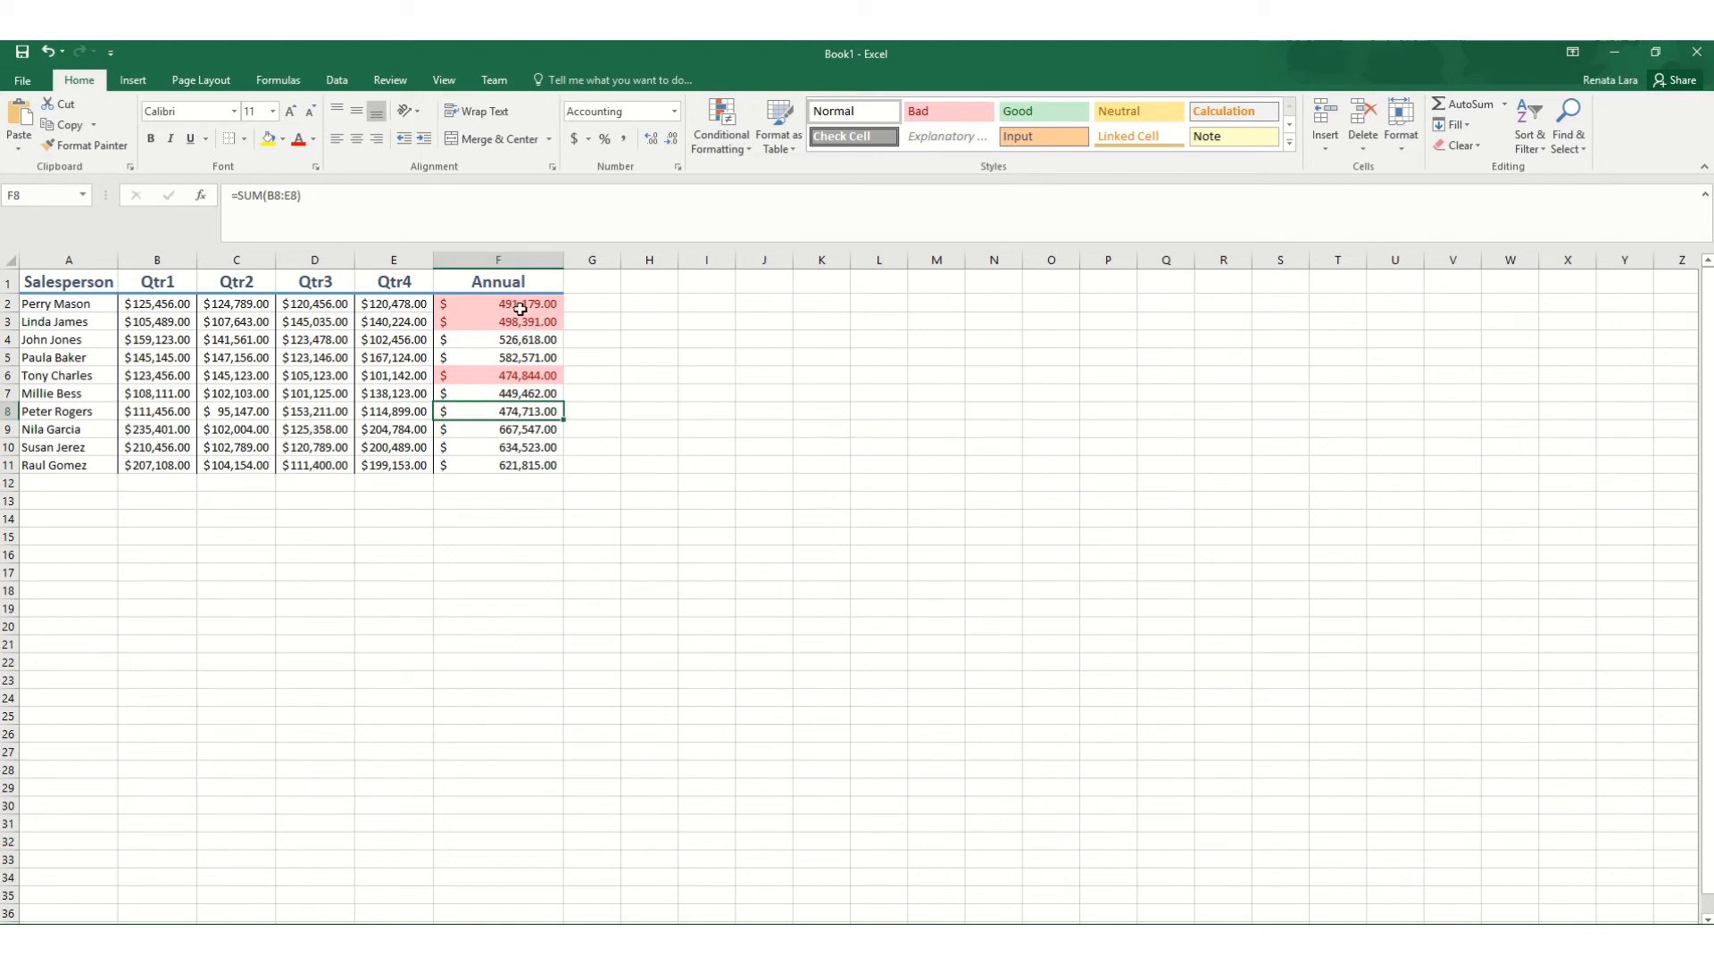
{"action": "left_click_drag", "start_coordinate": [515, 308], "coordinate": [517, 429]}
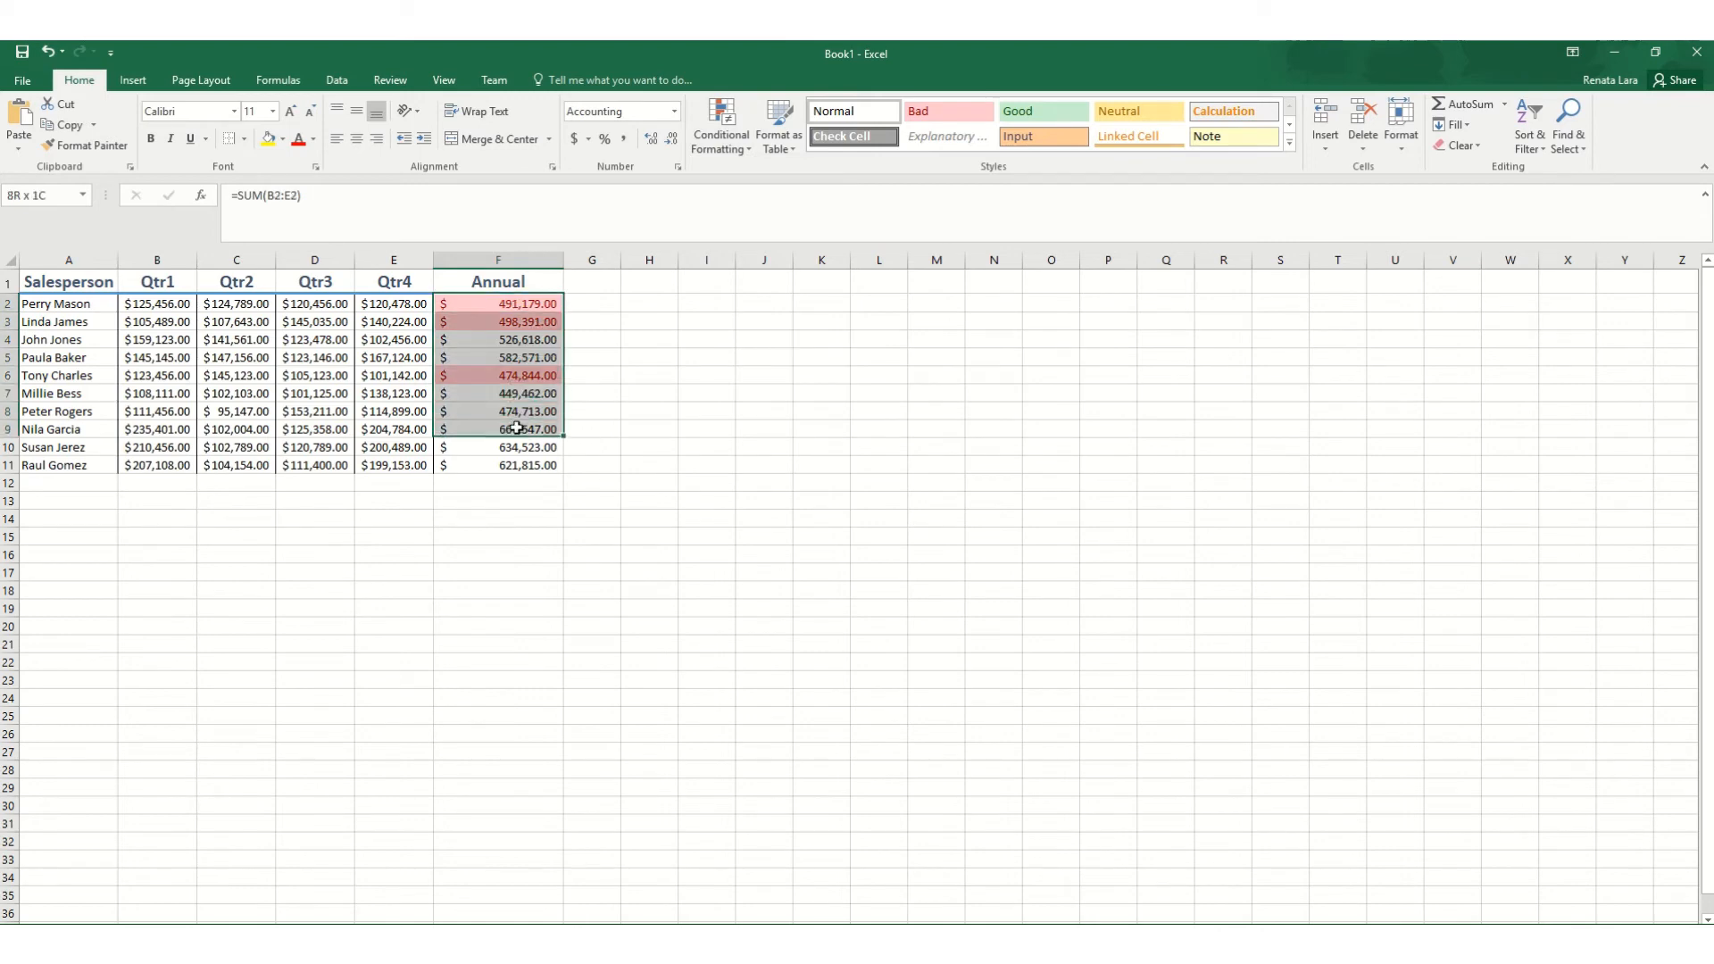
{"action": "left_click", "coordinate": [722, 134]}
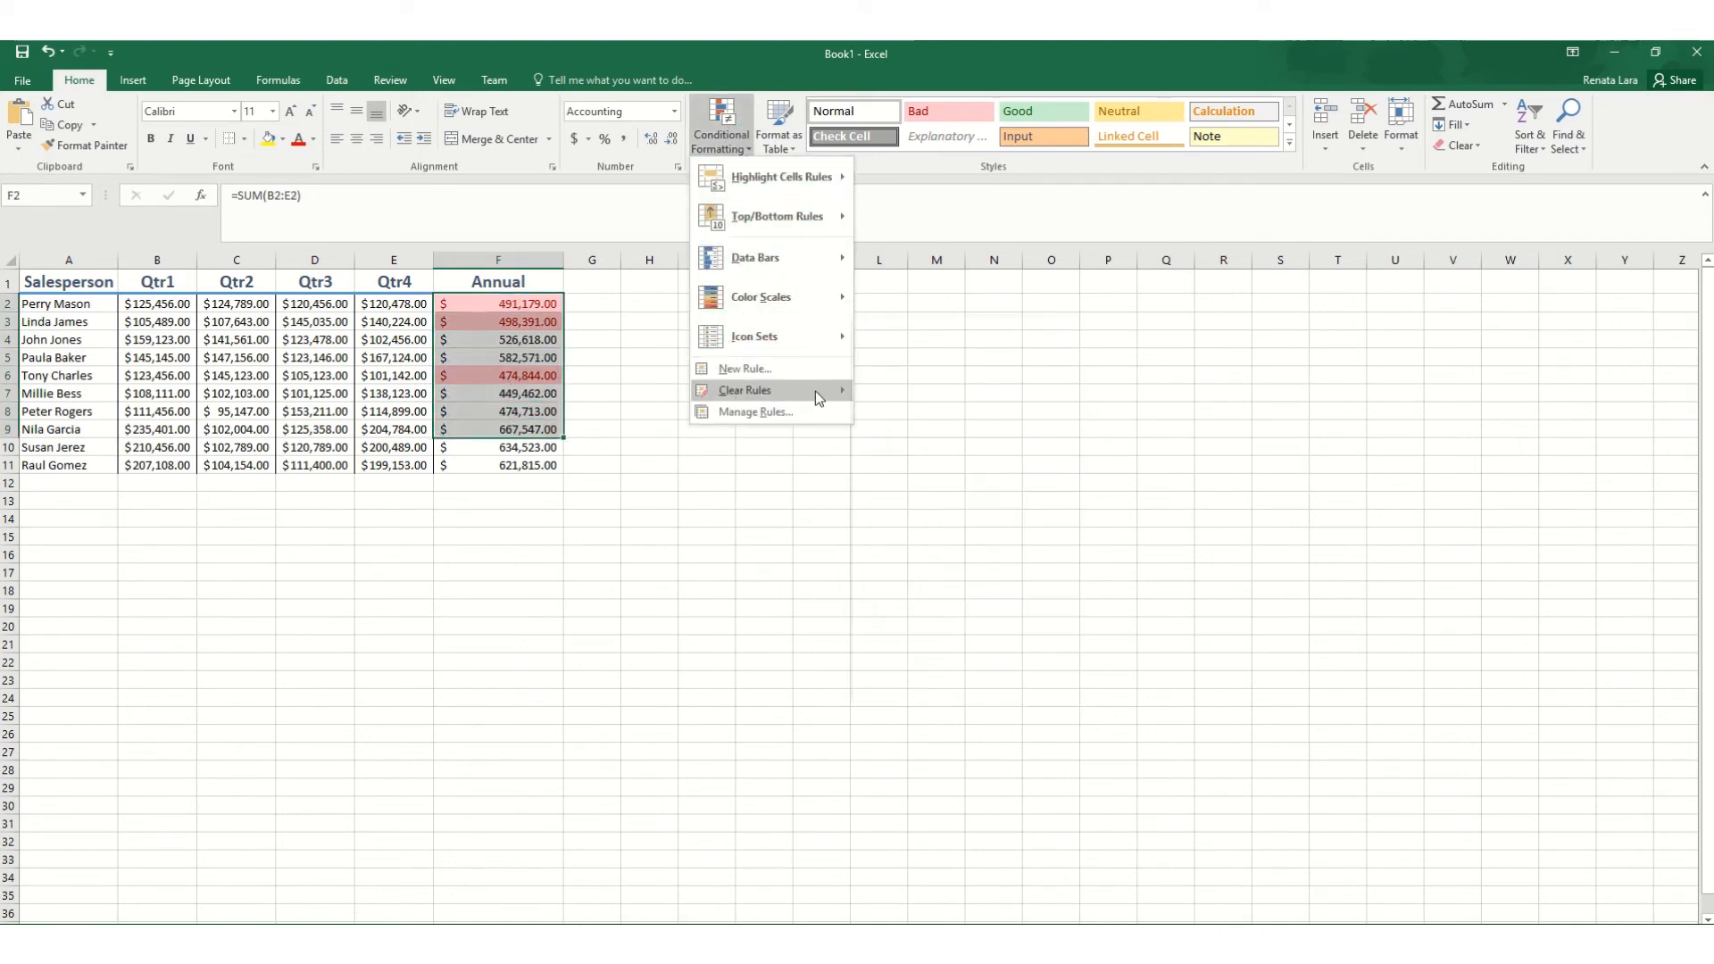
{"action": "mouse_move", "coordinate": [816, 391]}
{"action": "left_click", "coordinate": [935, 415]}
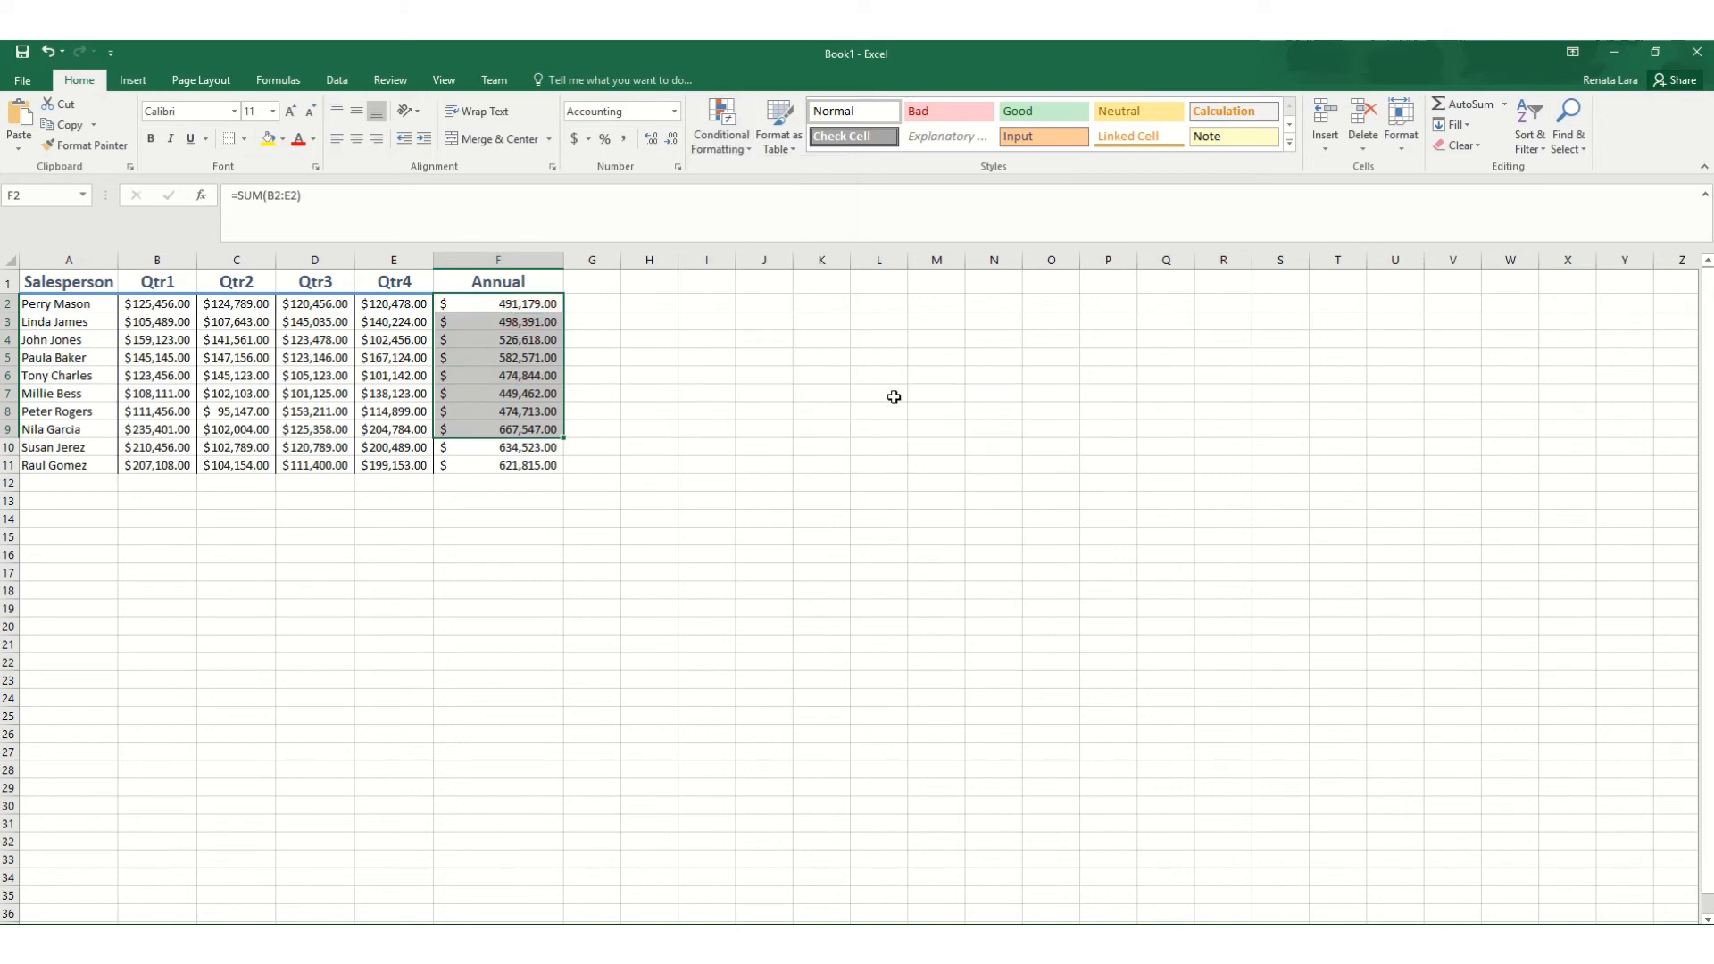
{"action": "left_click", "coordinate": [706, 428]}
- Set up a Top 10 Items rule on F2:F11 for the top 3 annual totals with Green Fill with Dark Green Text
{"action": "left_click", "coordinate": [507, 308]}
{"action": "left_click_drag", "start_coordinate": [505, 328], "coordinate": [505, 465]}
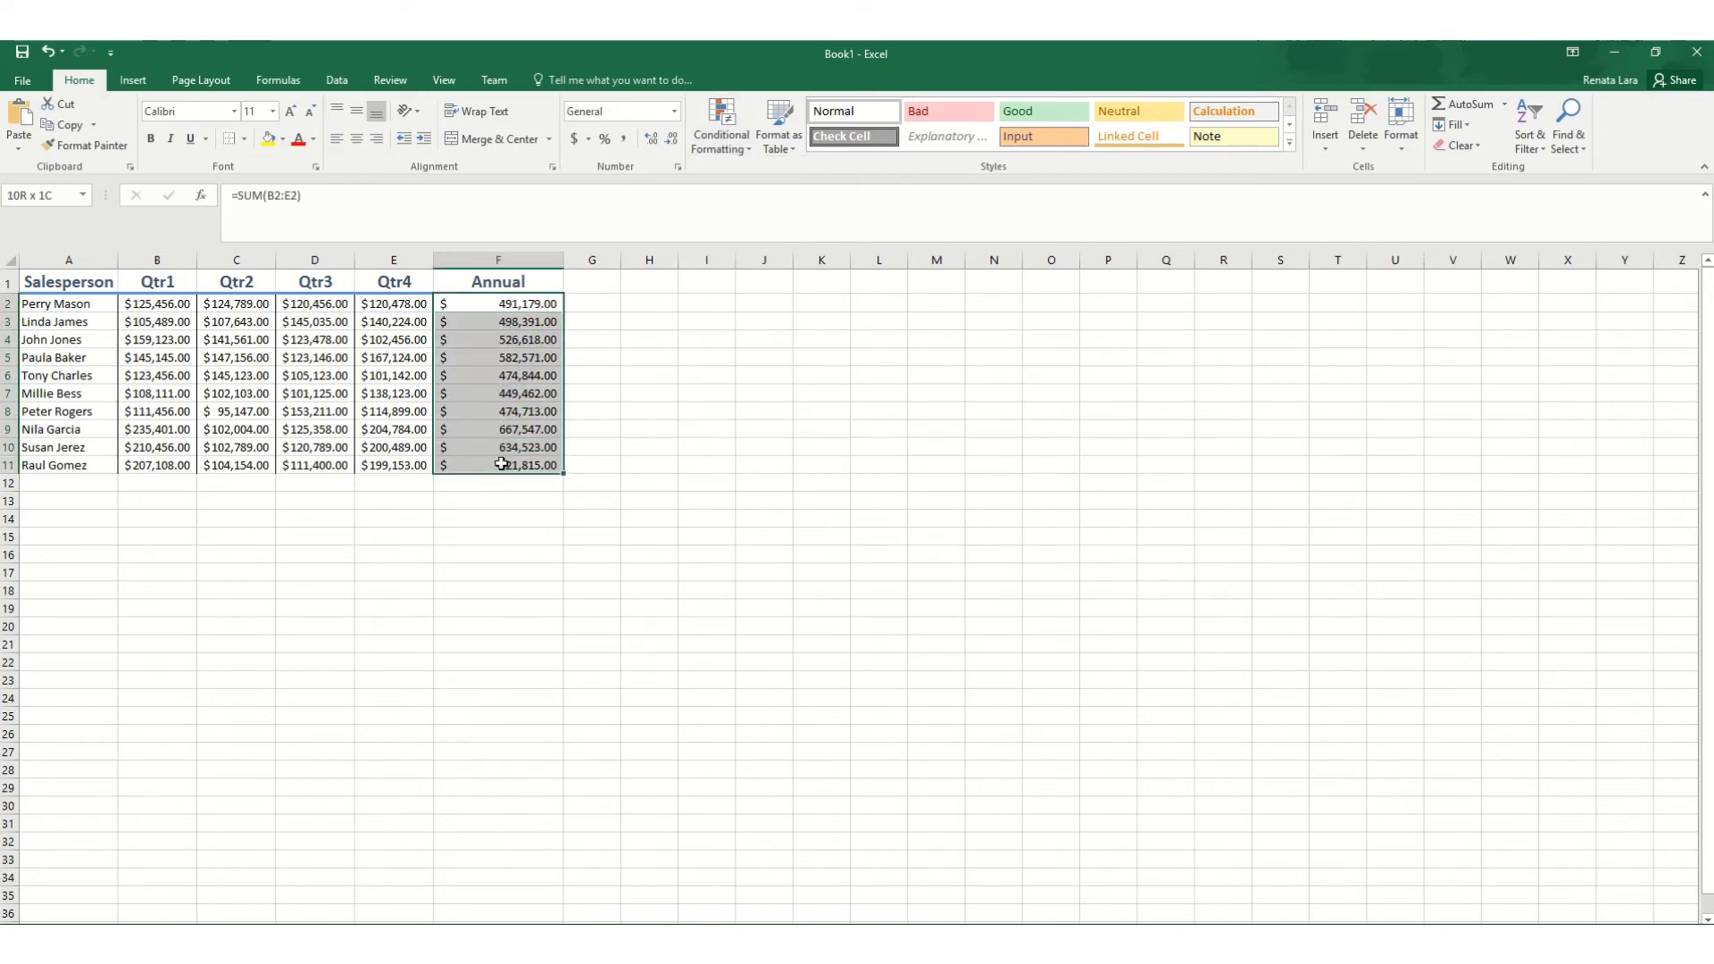
{"action": "left_click", "coordinate": [739, 150]}
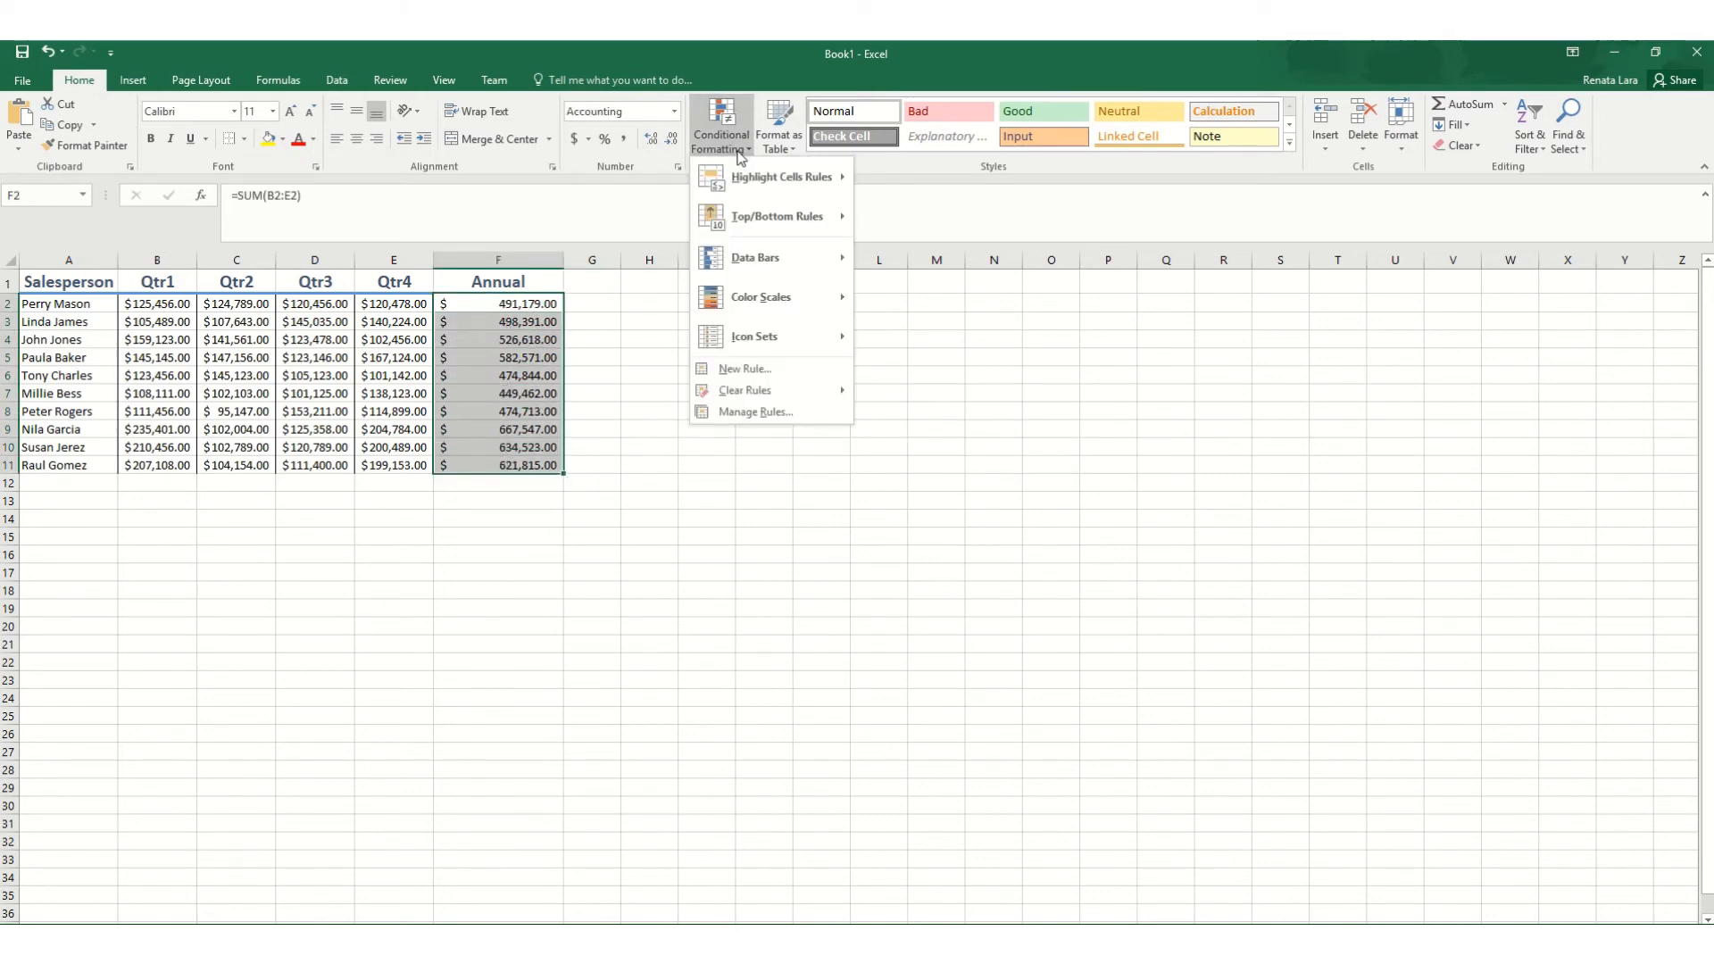
{"action": "mouse_move", "coordinate": [768, 217]}
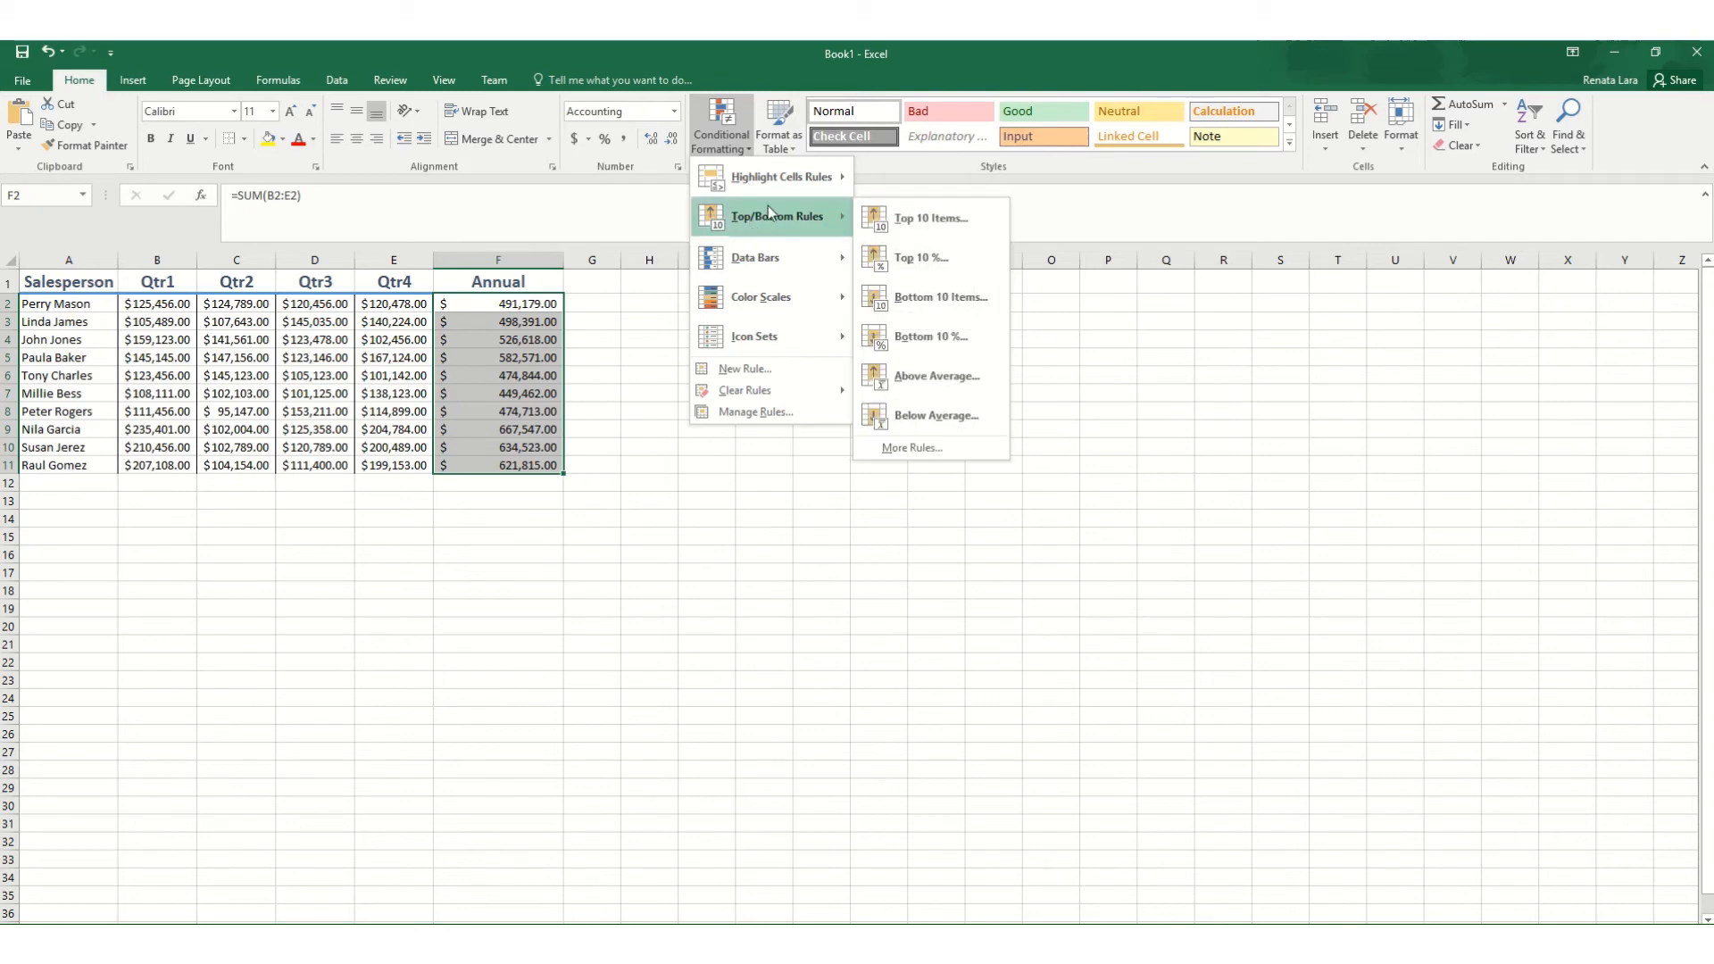
{"action": "left_click", "coordinate": [880, 234]}
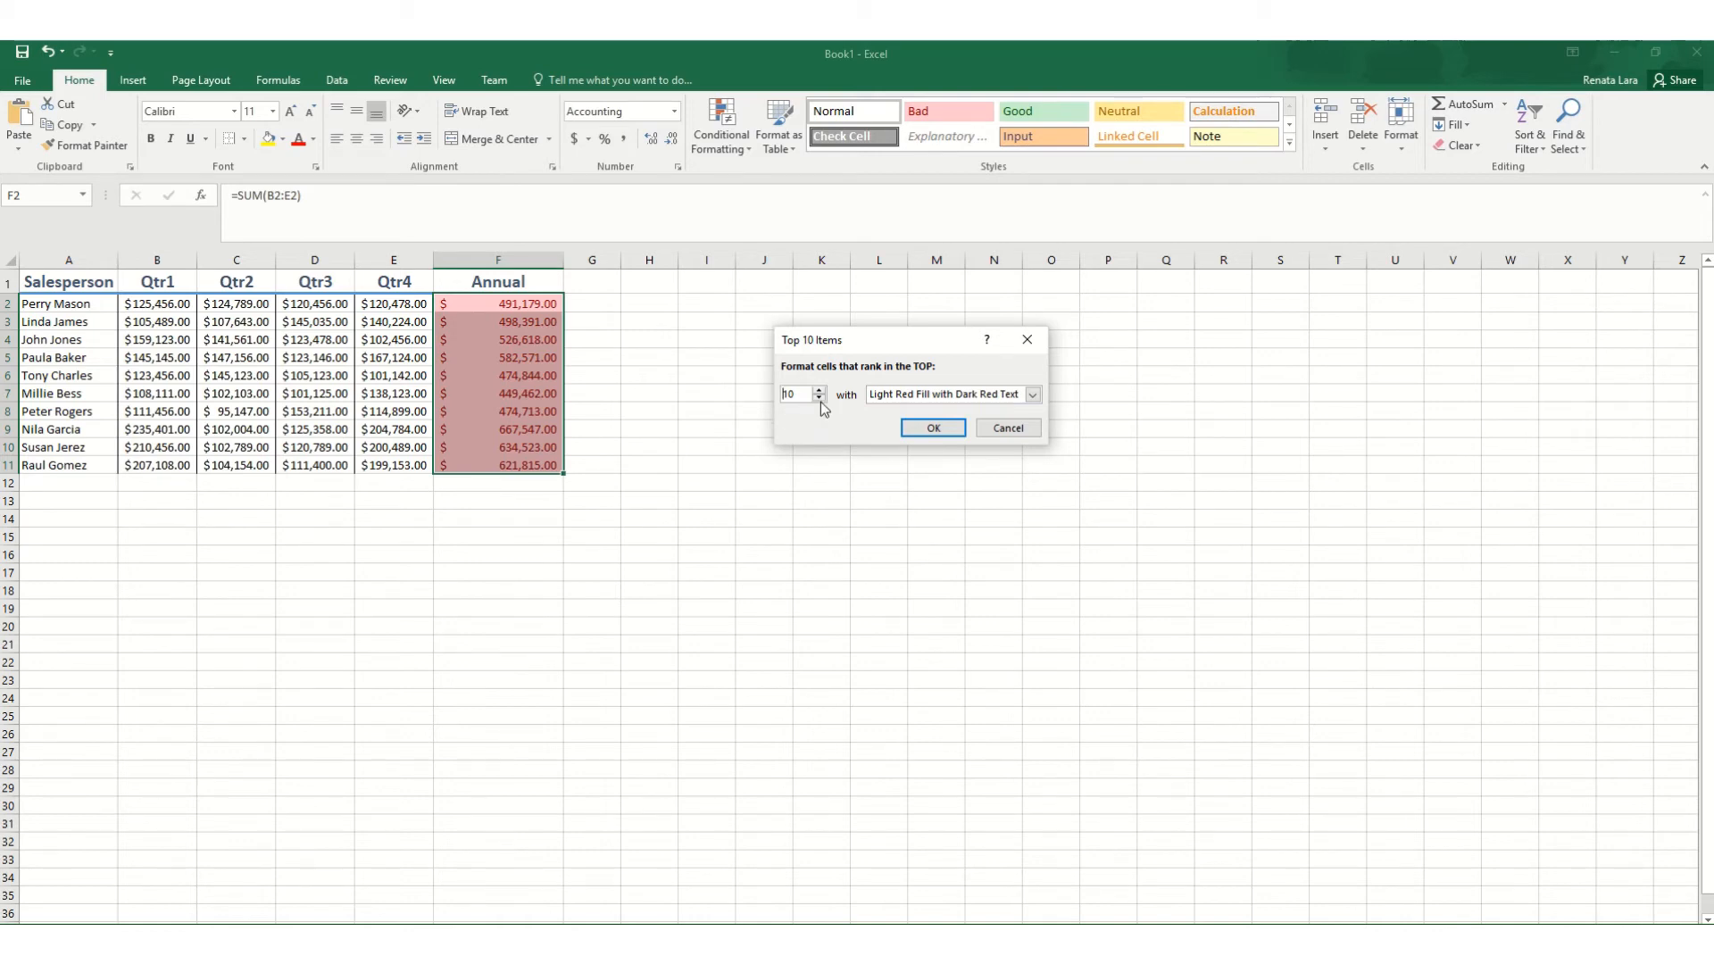
{"action": "left_click_drag", "start_coordinate": [796, 394], "coordinate": [764, 390]}
{"action": "type", "text": "3"}
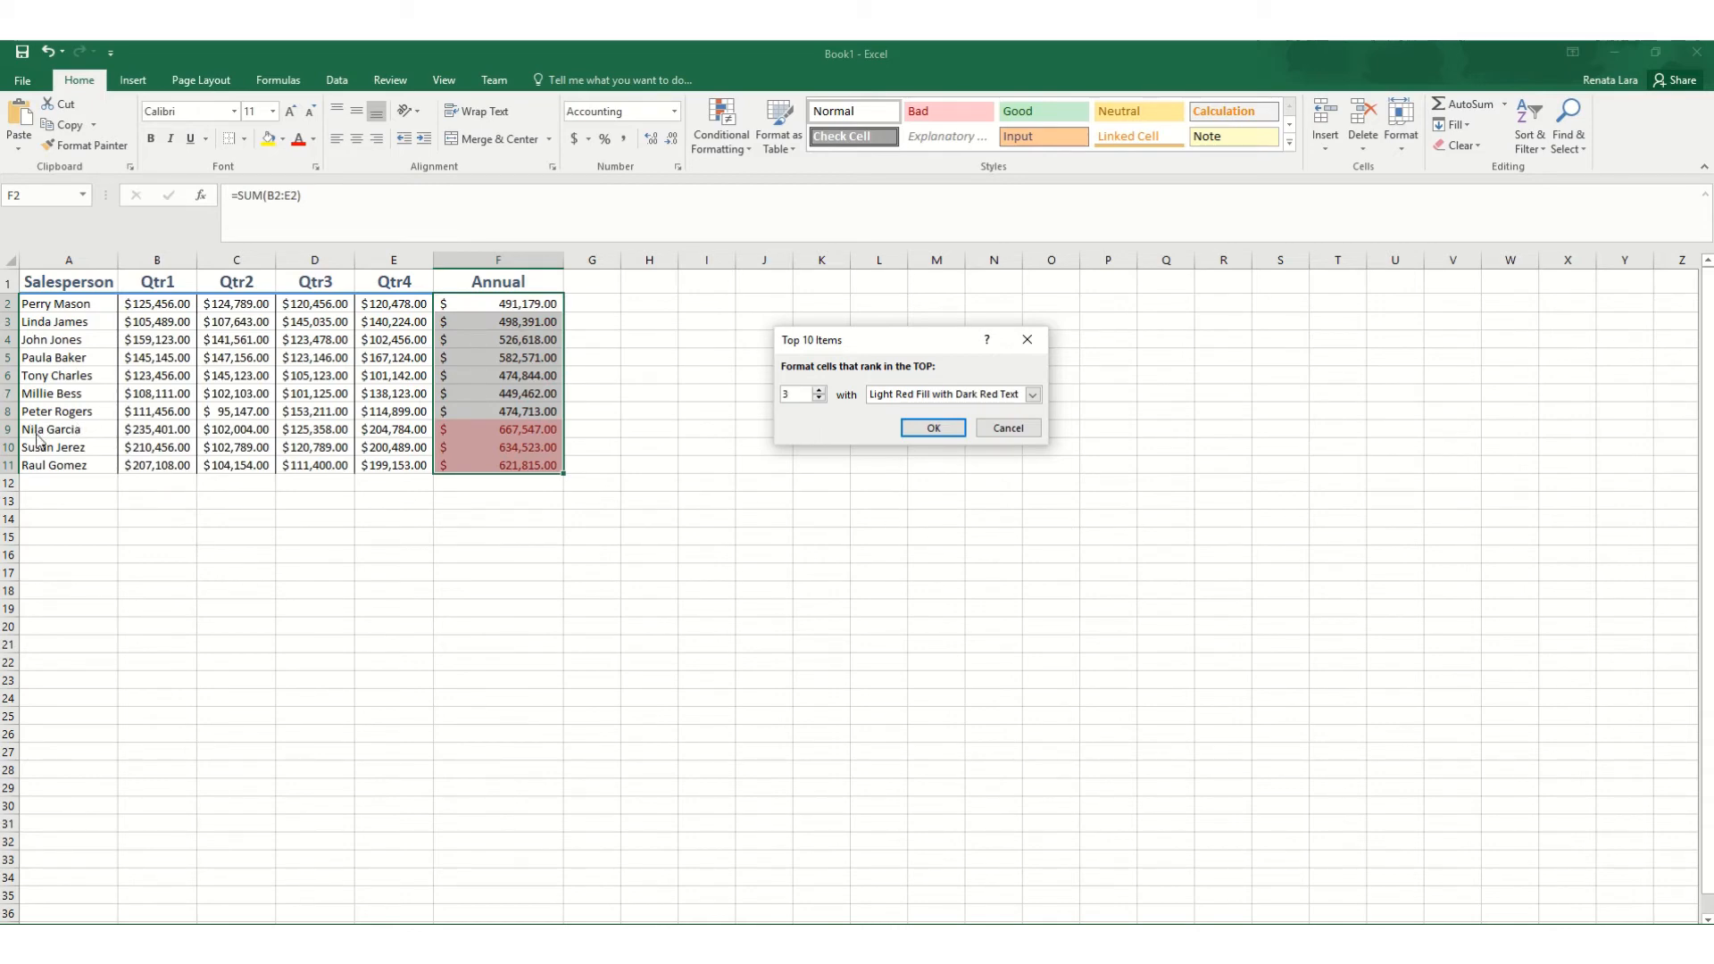
{"action": "left_click", "coordinate": [1033, 396]}
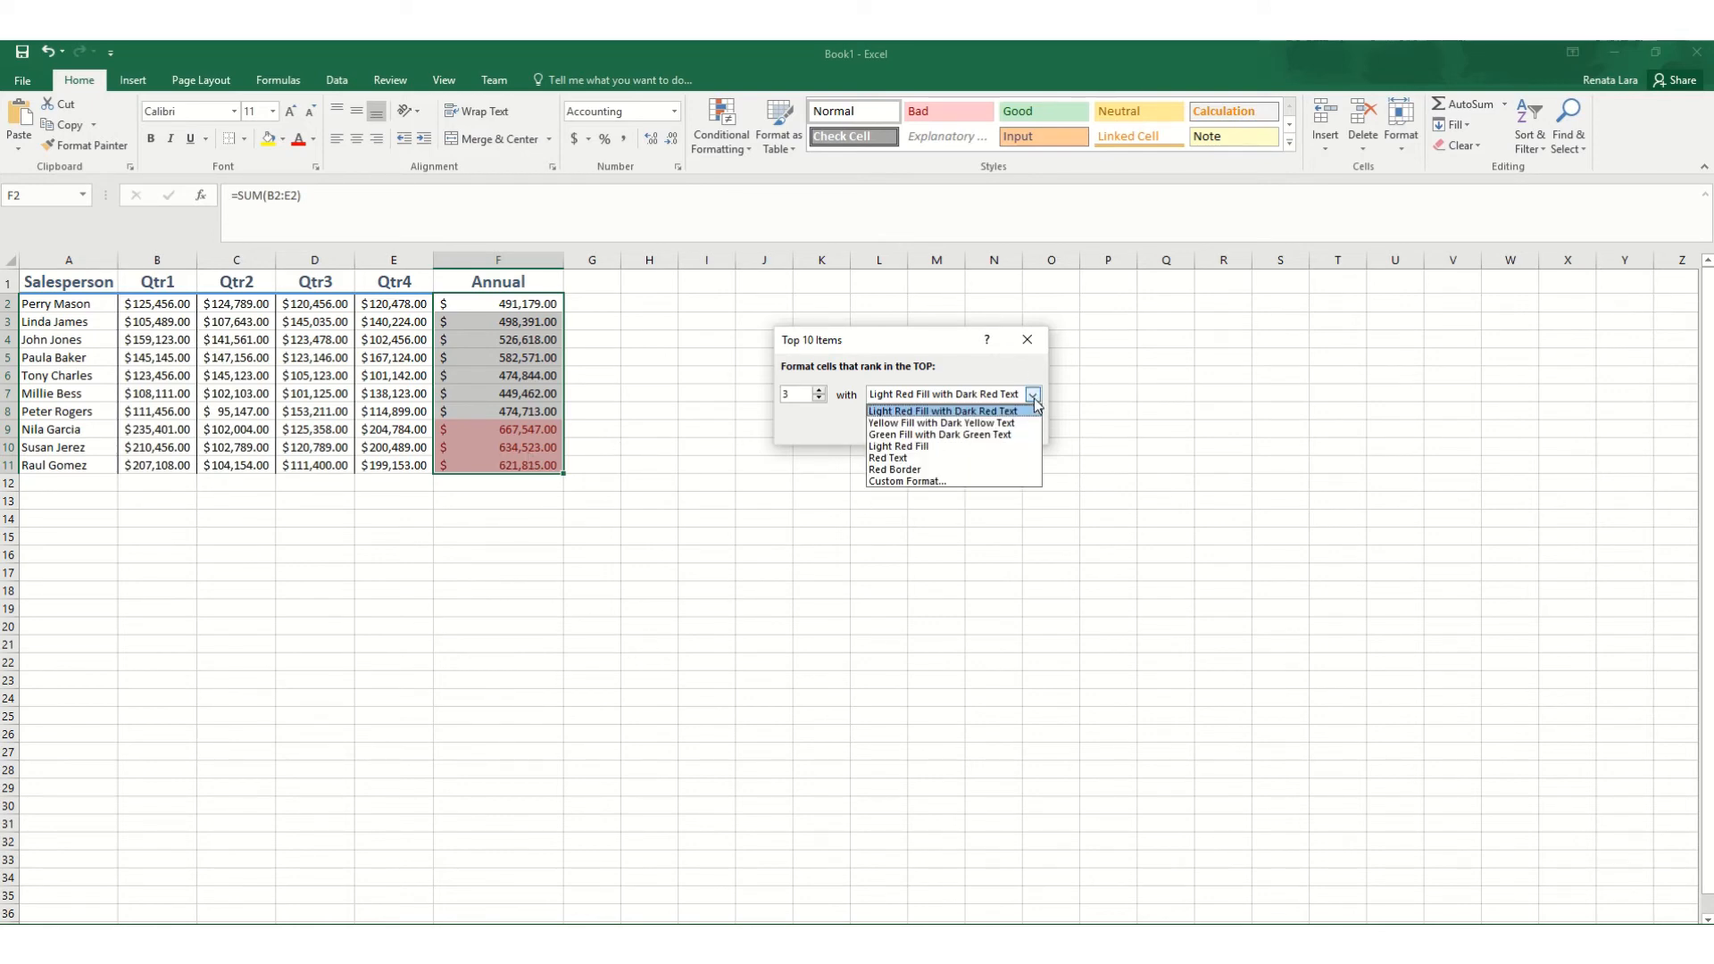
{"action": "left_click", "coordinate": [975, 435]}
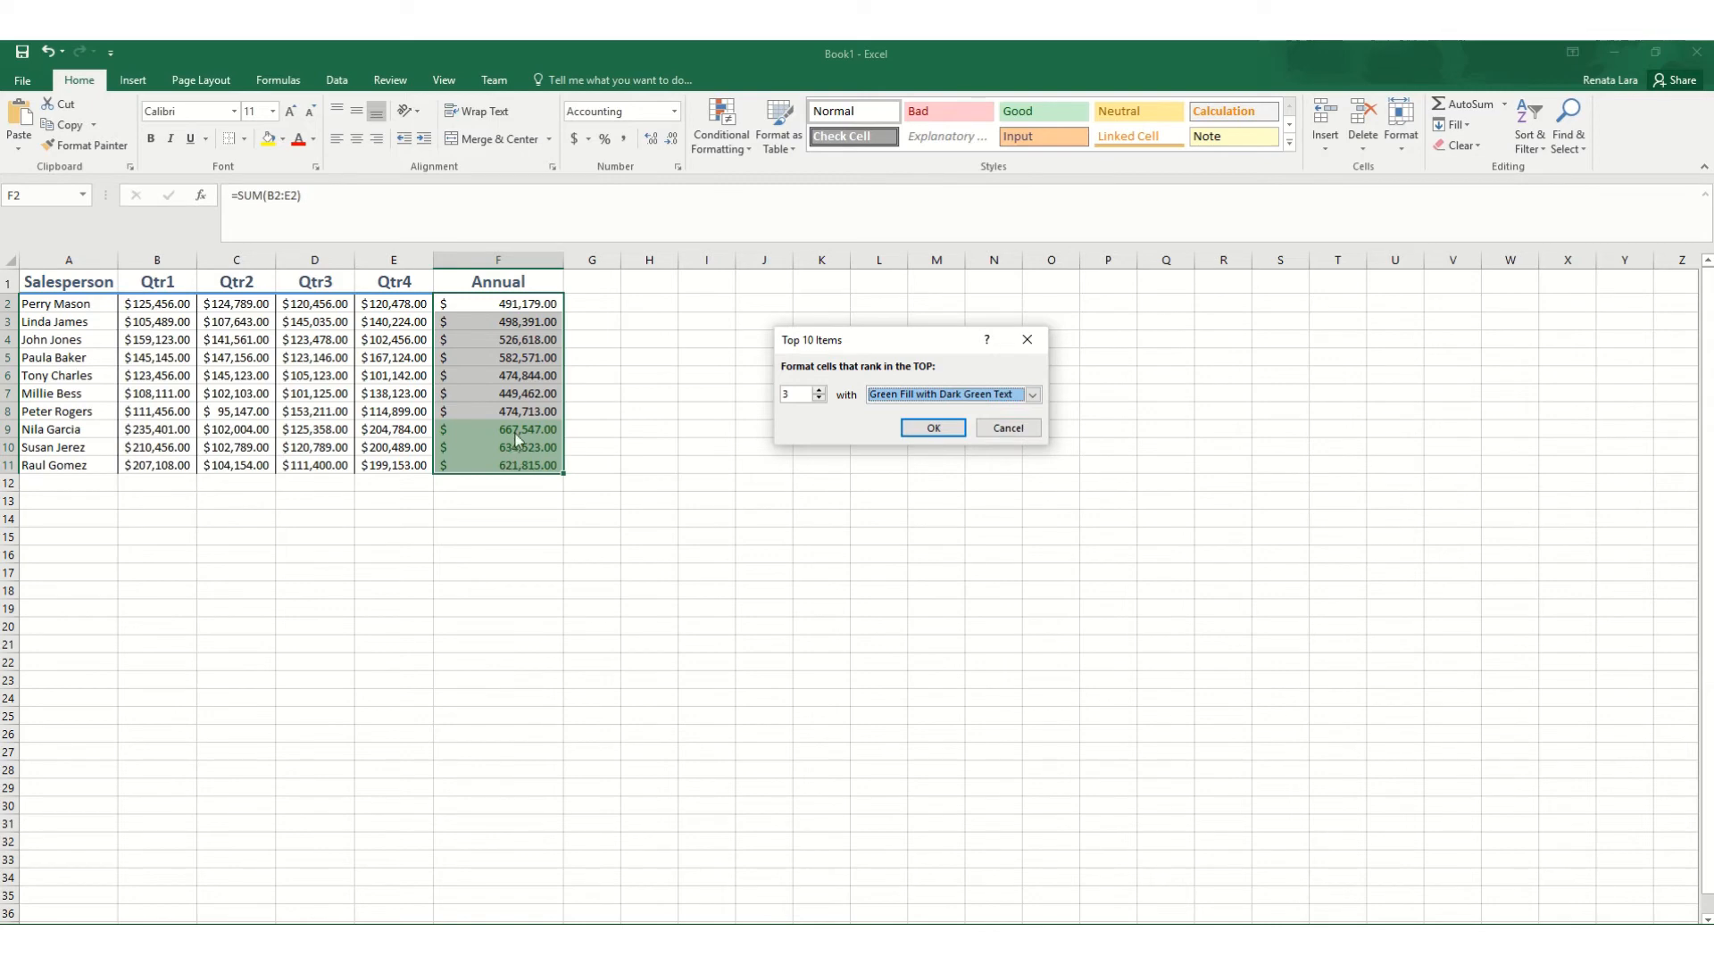
- Switch the top 3 rule to a custom format with bold text and yellow fill, and apply it to F2:F11
{"action": "left_click", "coordinate": [1032, 395]}
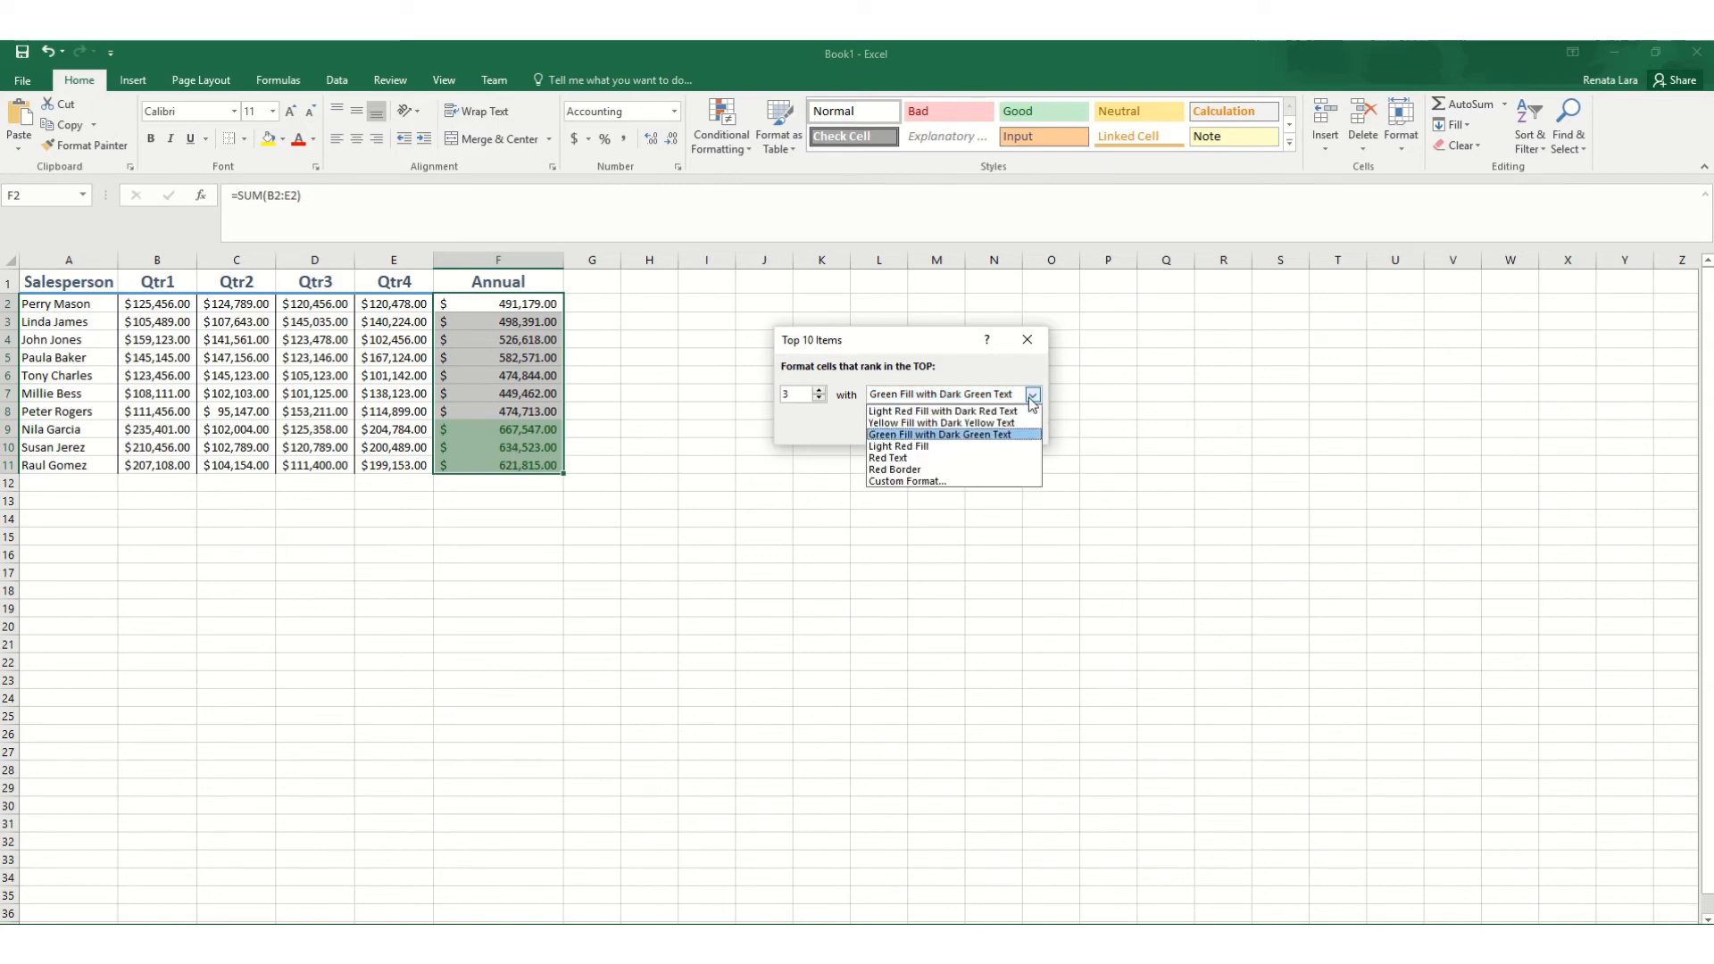
{"action": "left_click", "coordinate": [916, 482]}
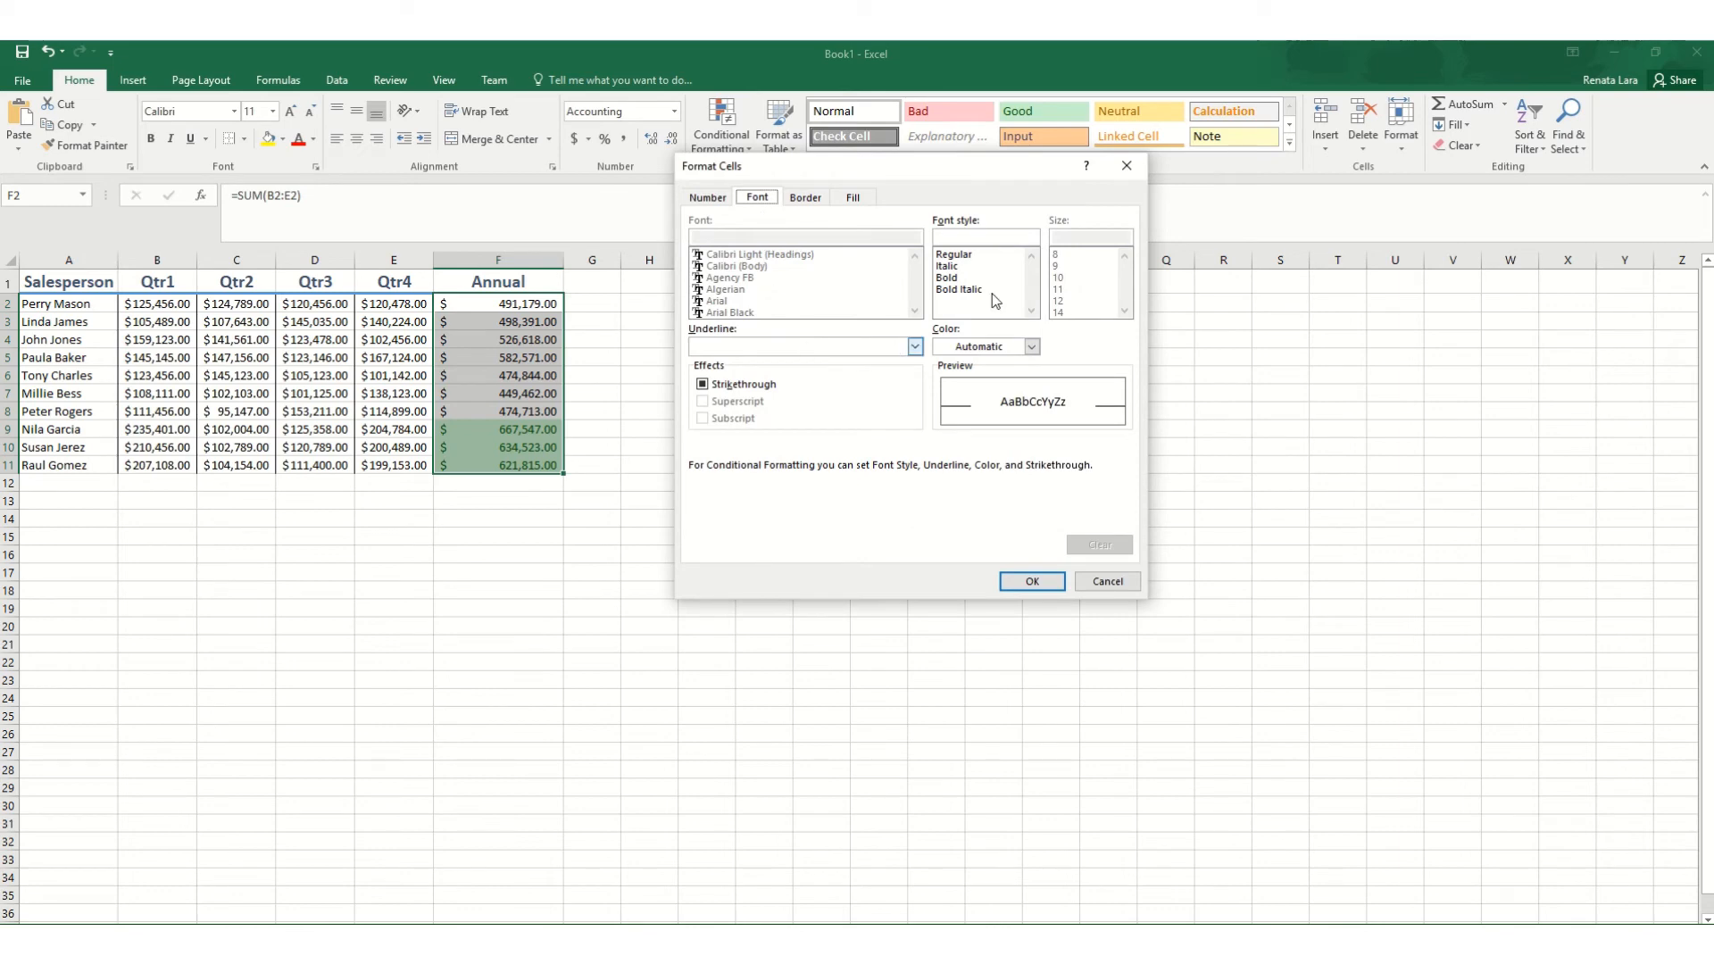
{"action": "left_click", "coordinate": [1018, 278]}
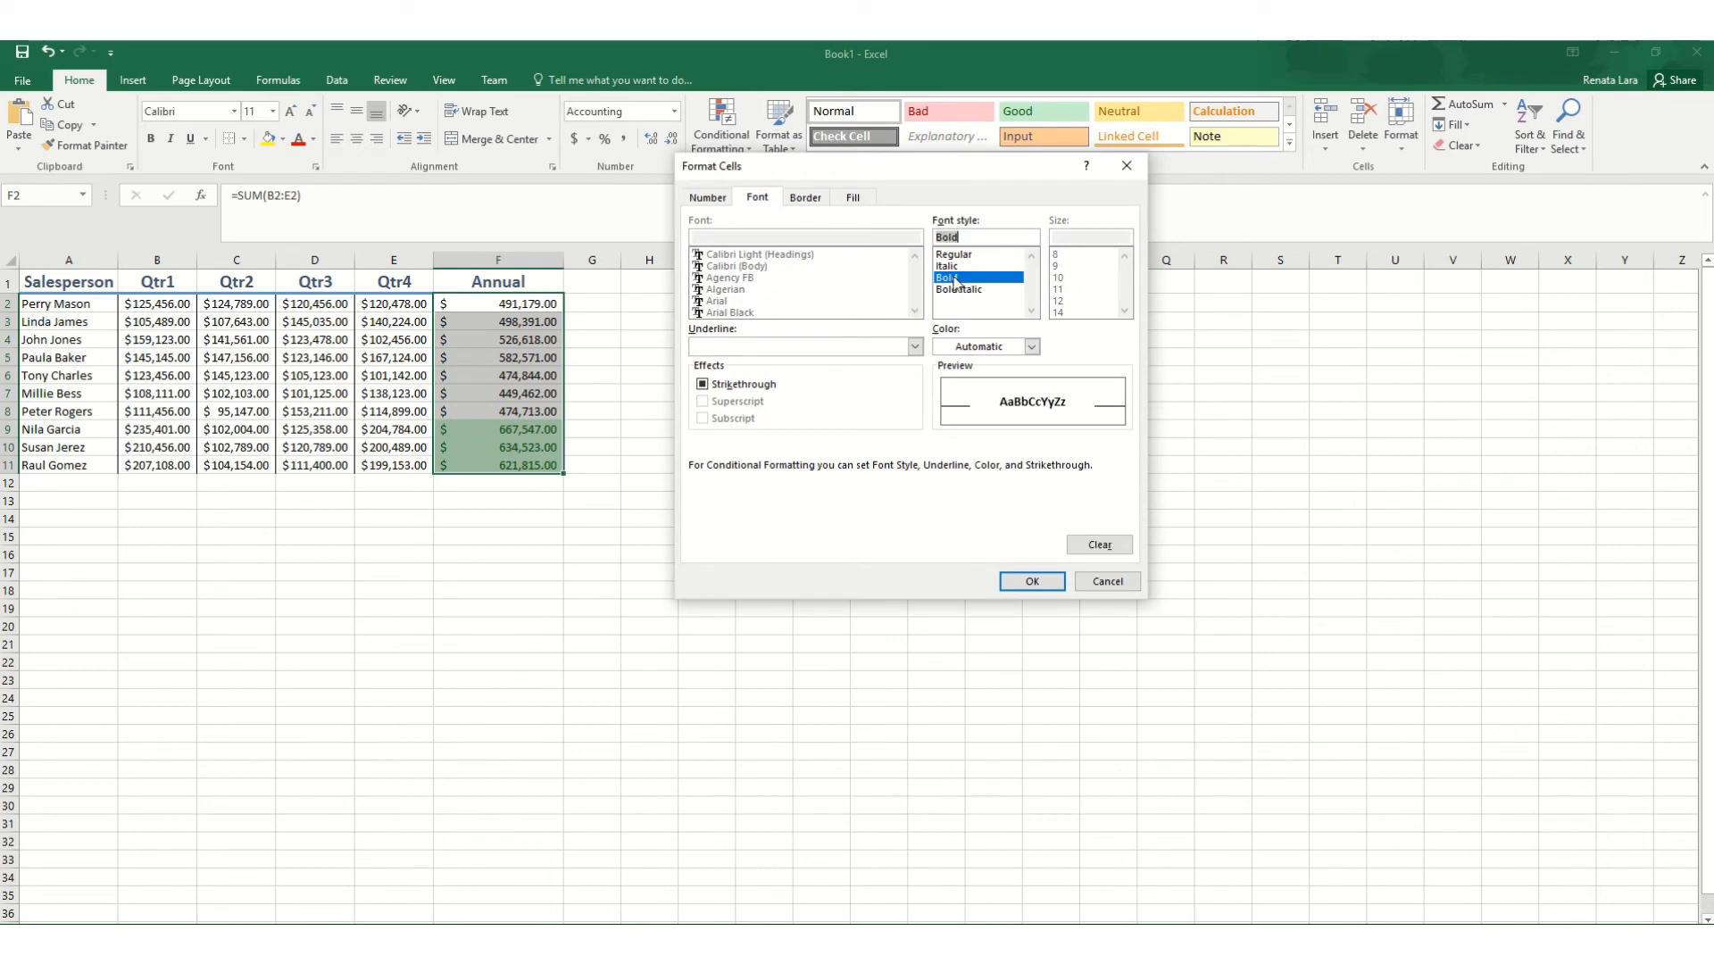
{"action": "left_click", "coordinate": [805, 200]}
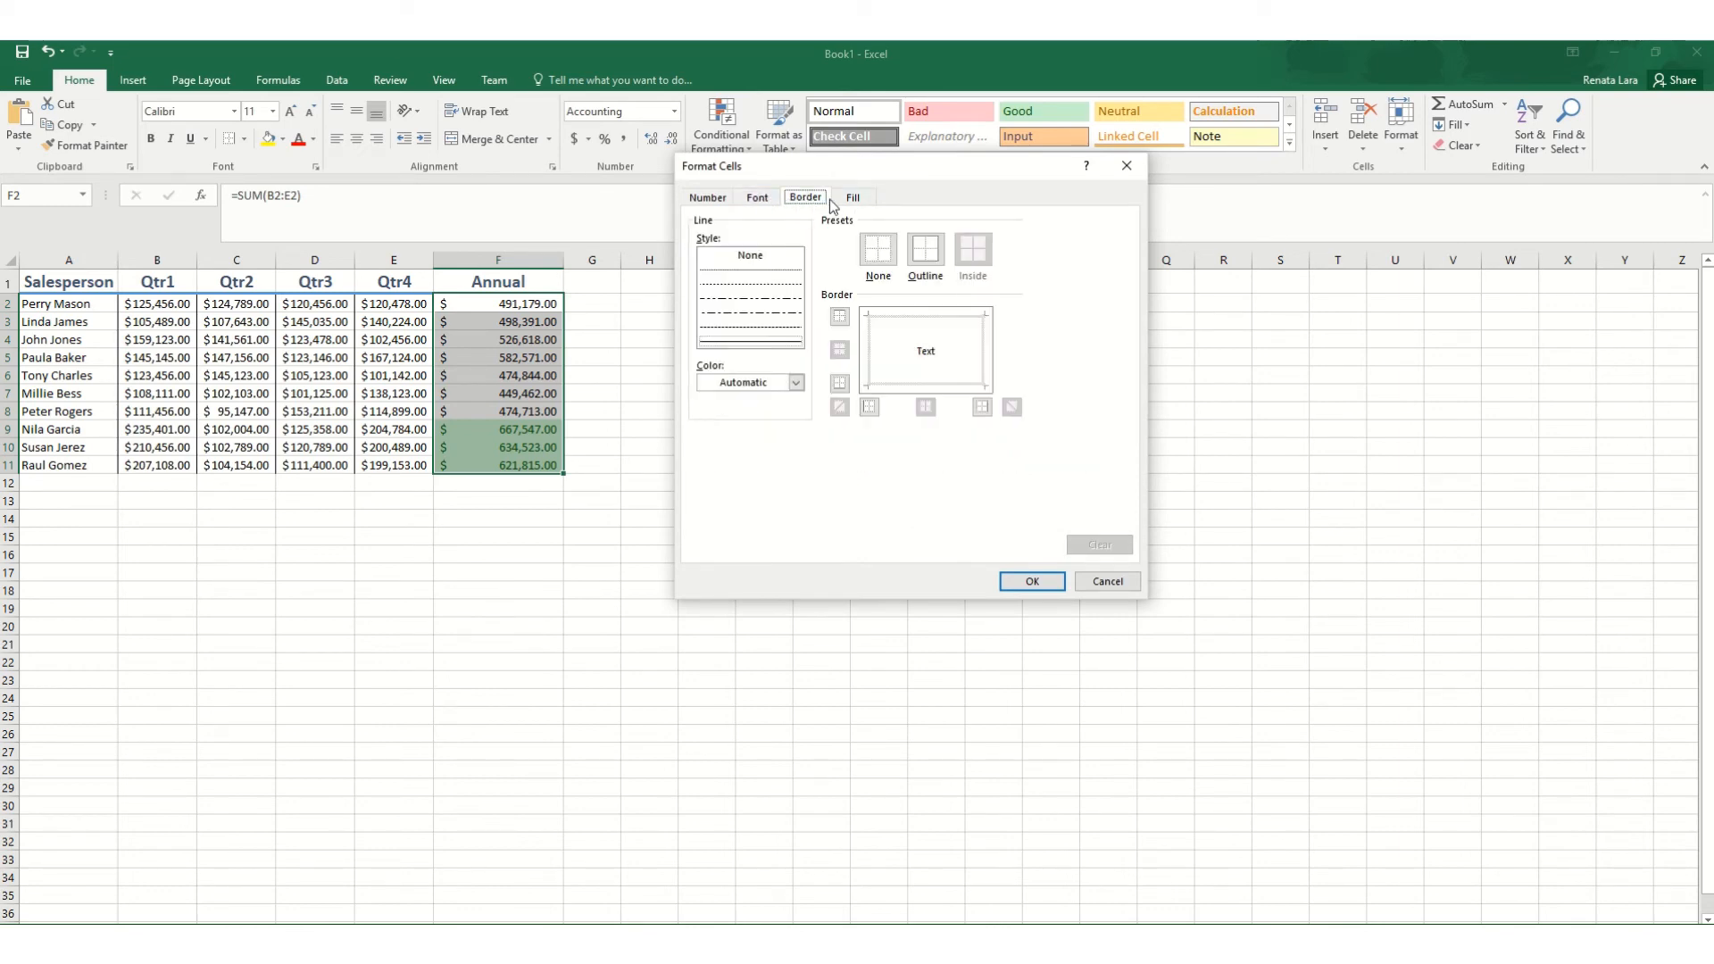
{"action": "left_click", "coordinate": [854, 199]}
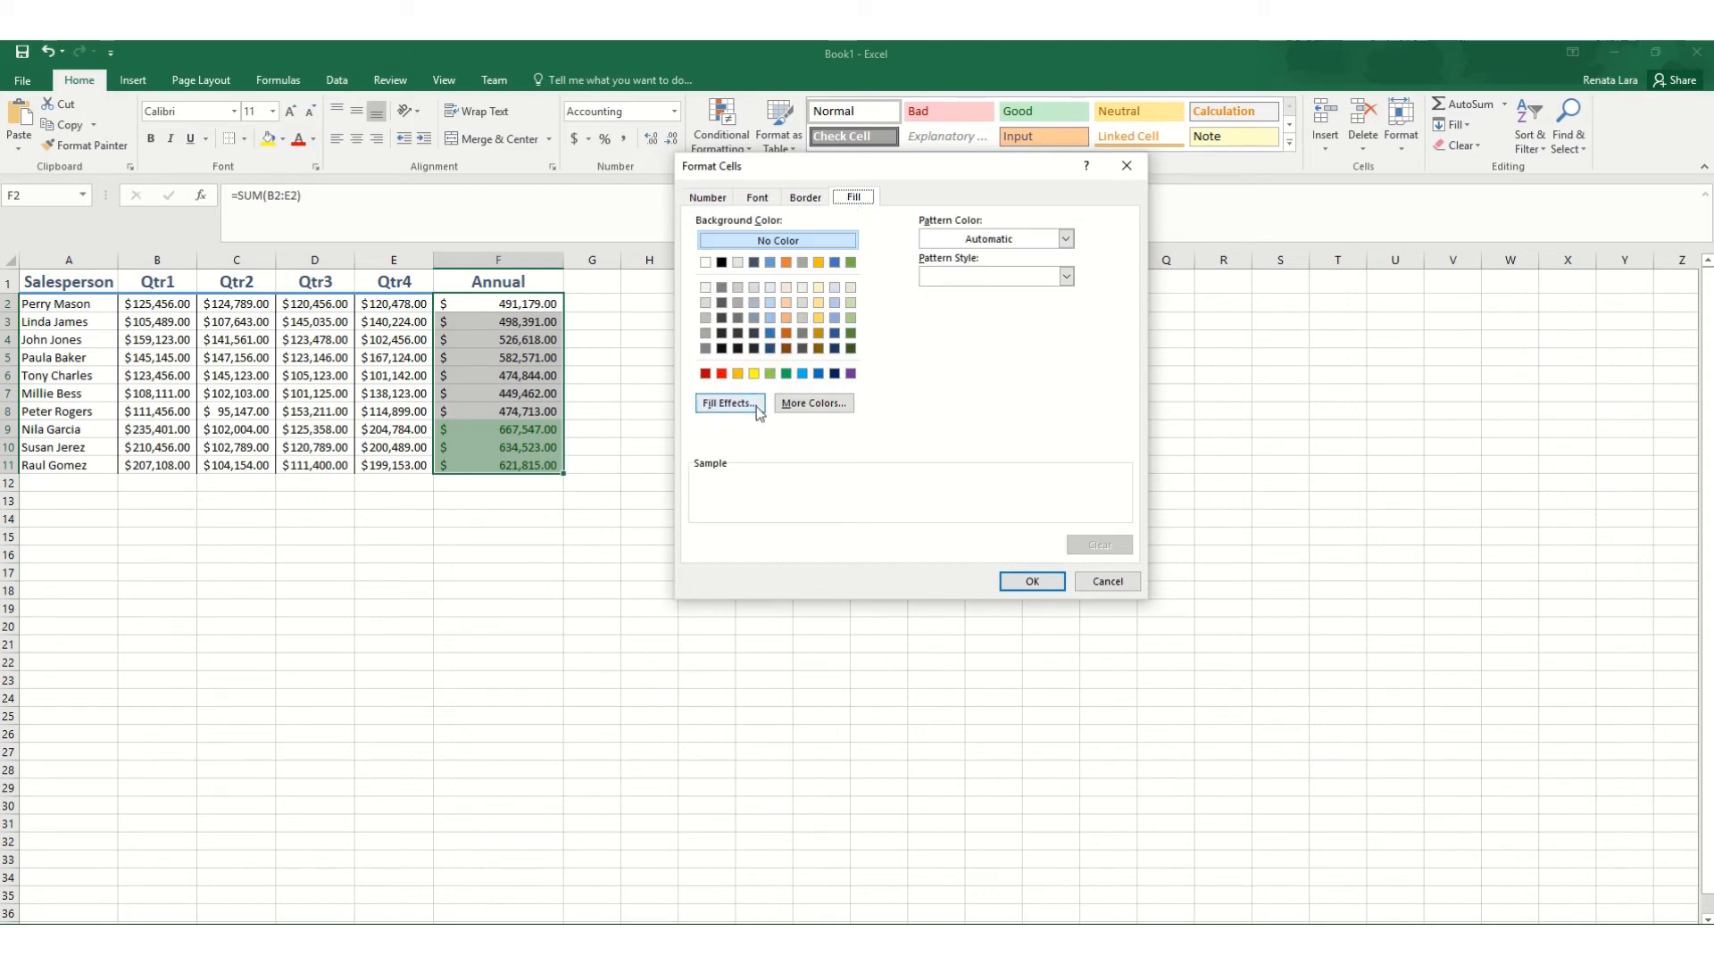
{"action": "left_click", "coordinate": [756, 374]}
{"action": "left_click", "coordinate": [1036, 582]}
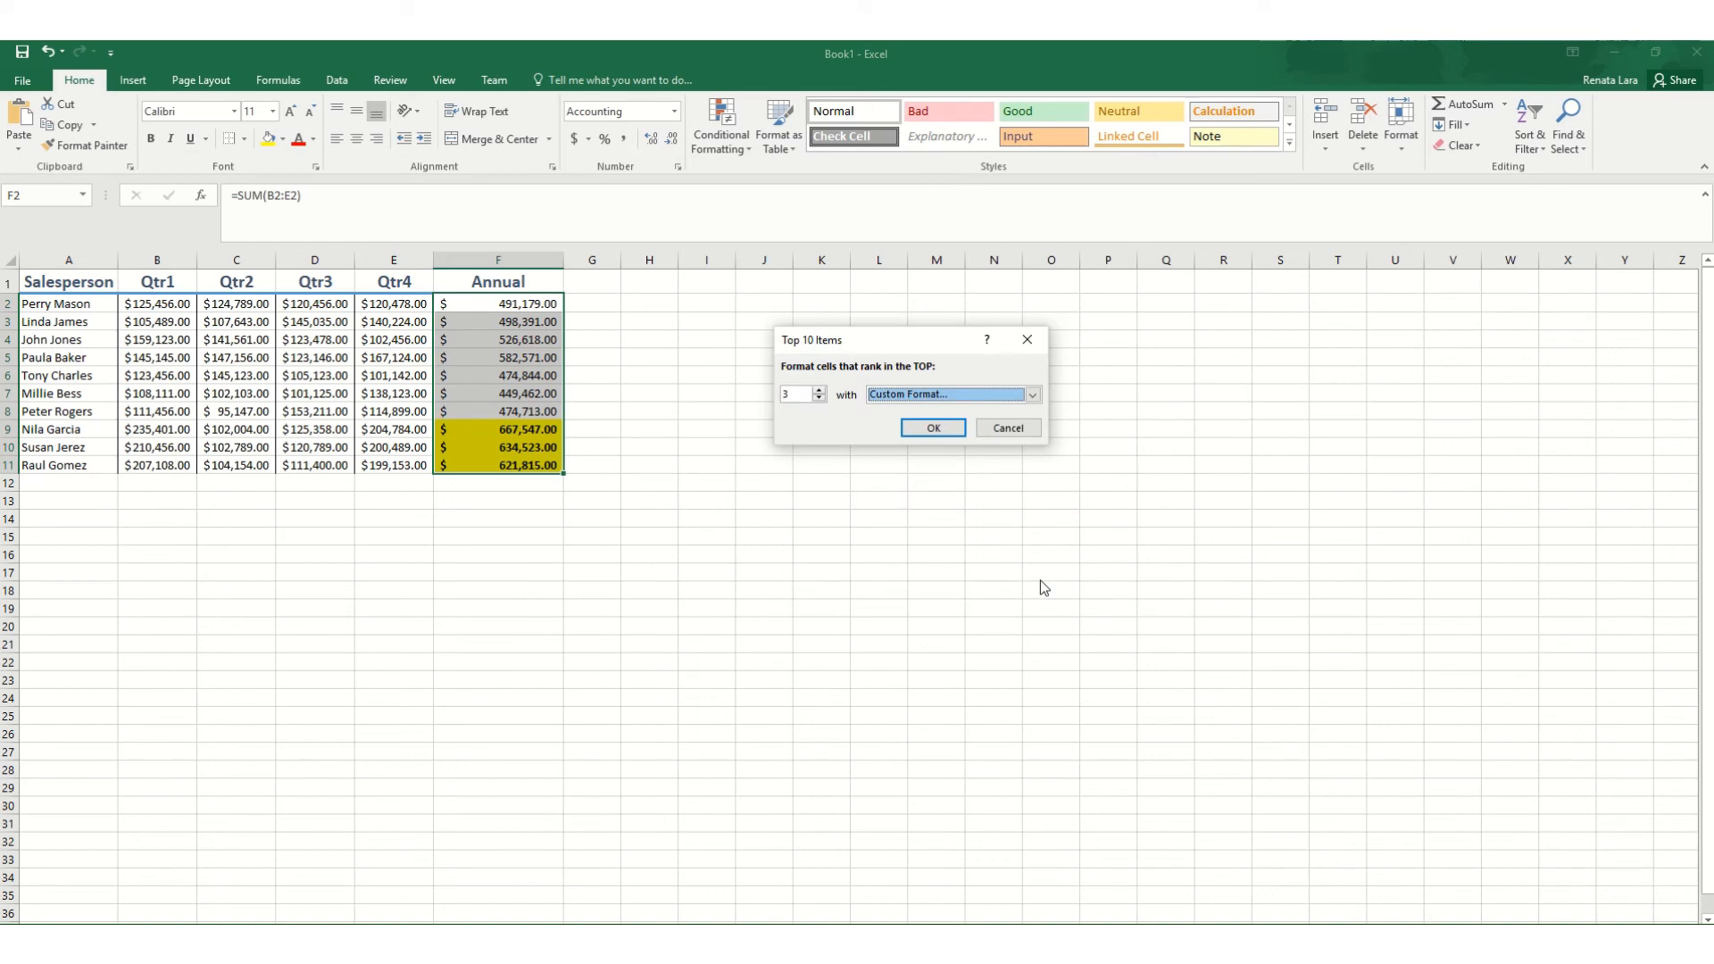
{"action": "left_click", "coordinate": [934, 429]}
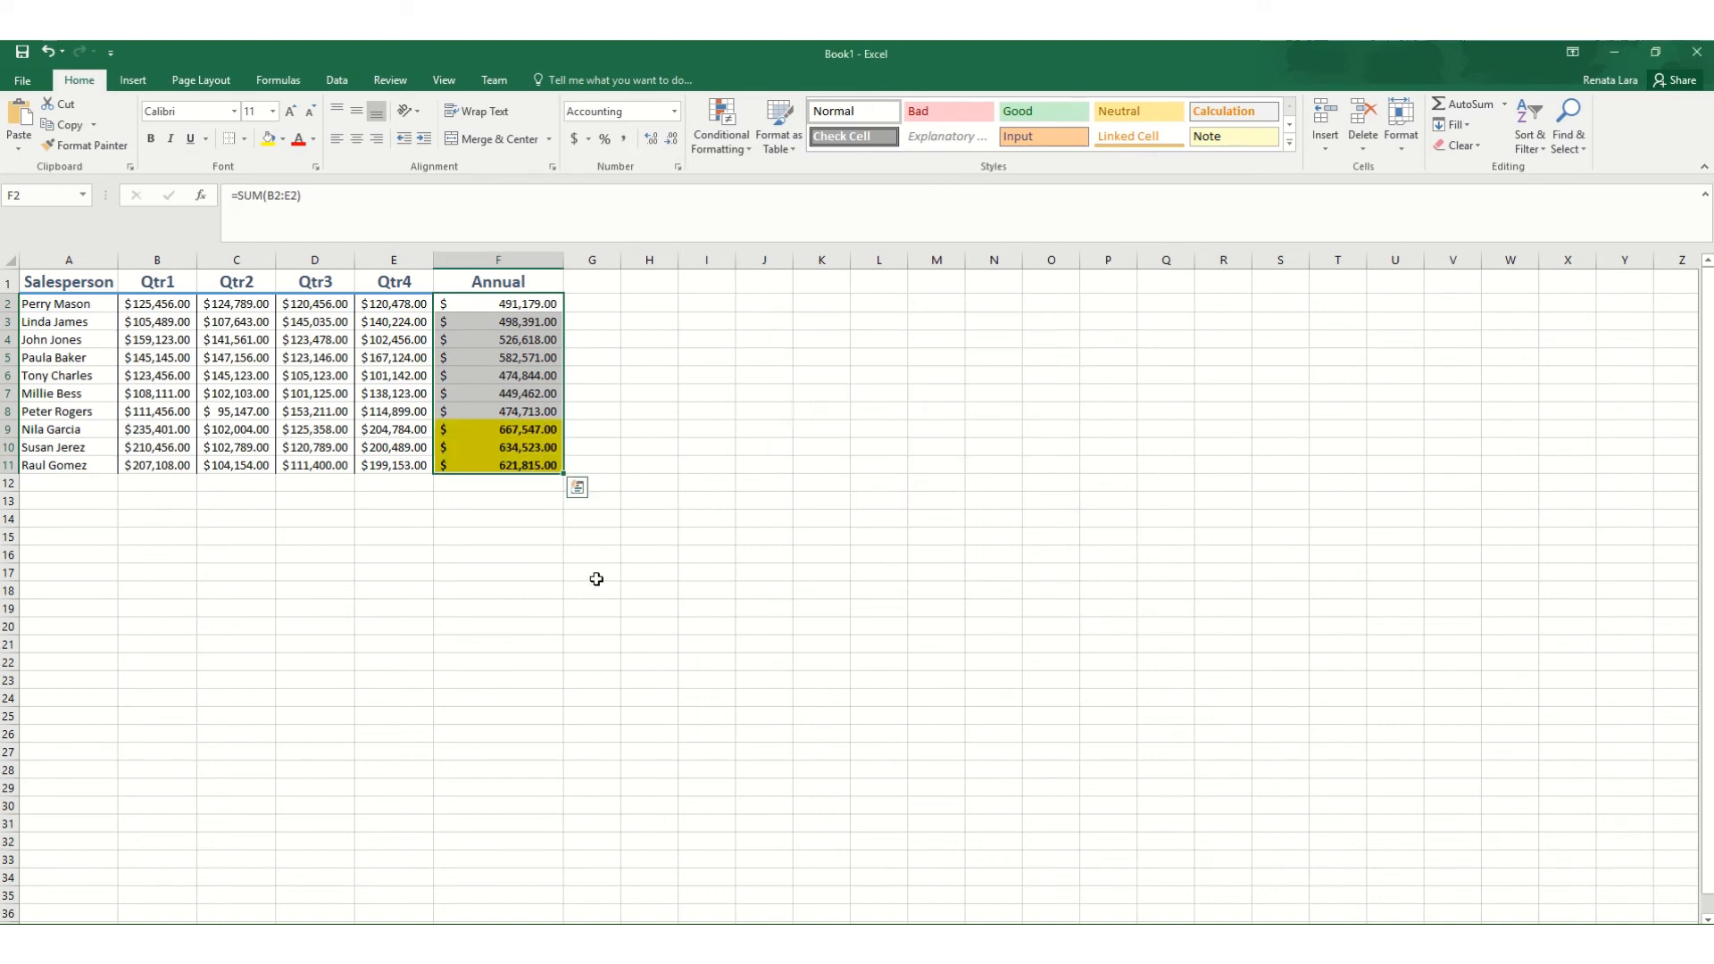
{"action": "left_click", "coordinate": [428, 592]}
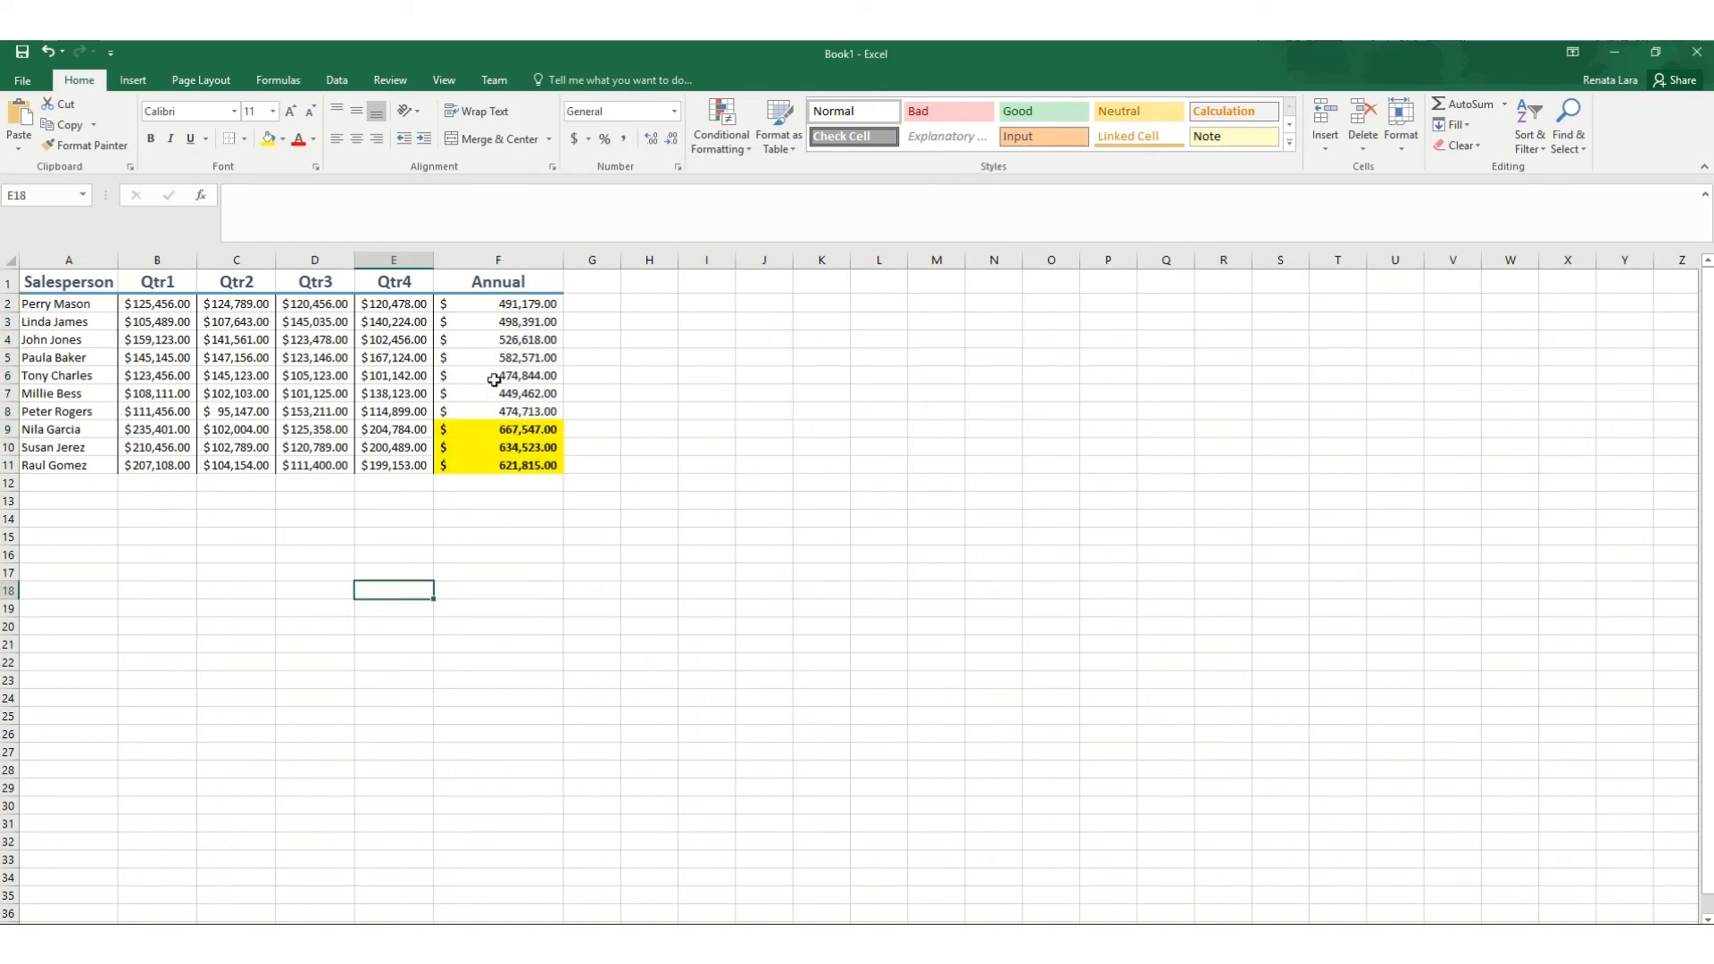
- Clear the top 3 conditional formatting rule from the annual totals in F2:F11
{"action": "left_click_drag", "start_coordinate": [498, 304], "coordinate": [509, 463]}
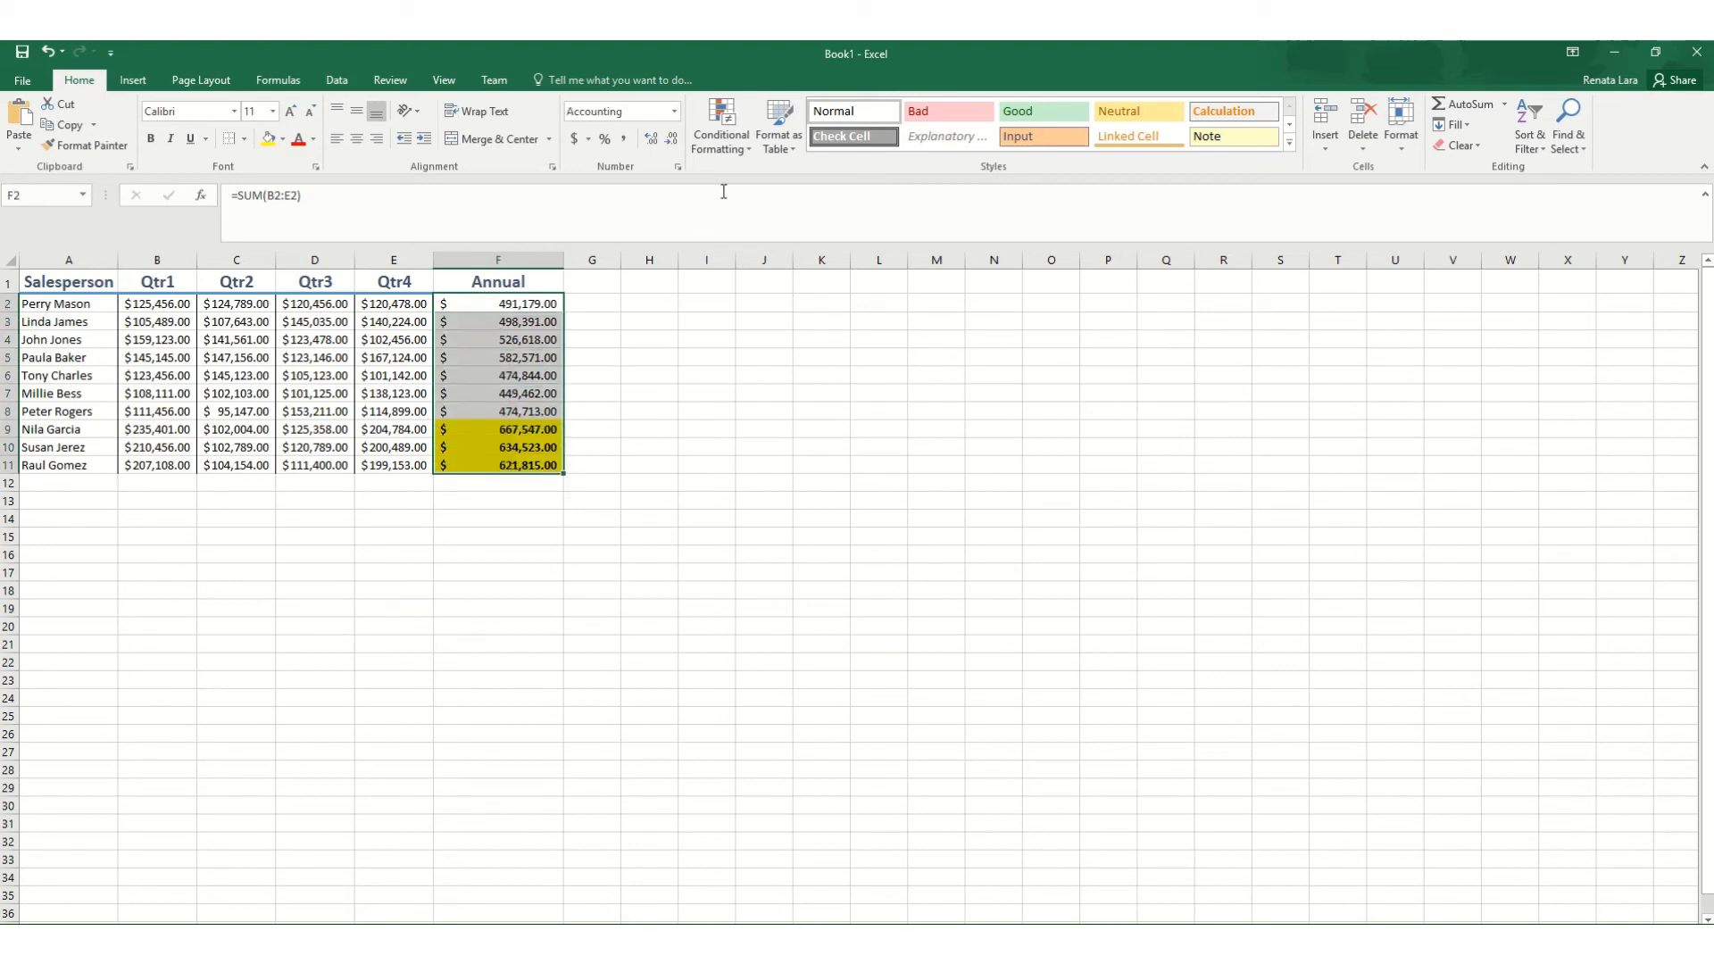
{"action": "left_click", "coordinate": [722, 134]}
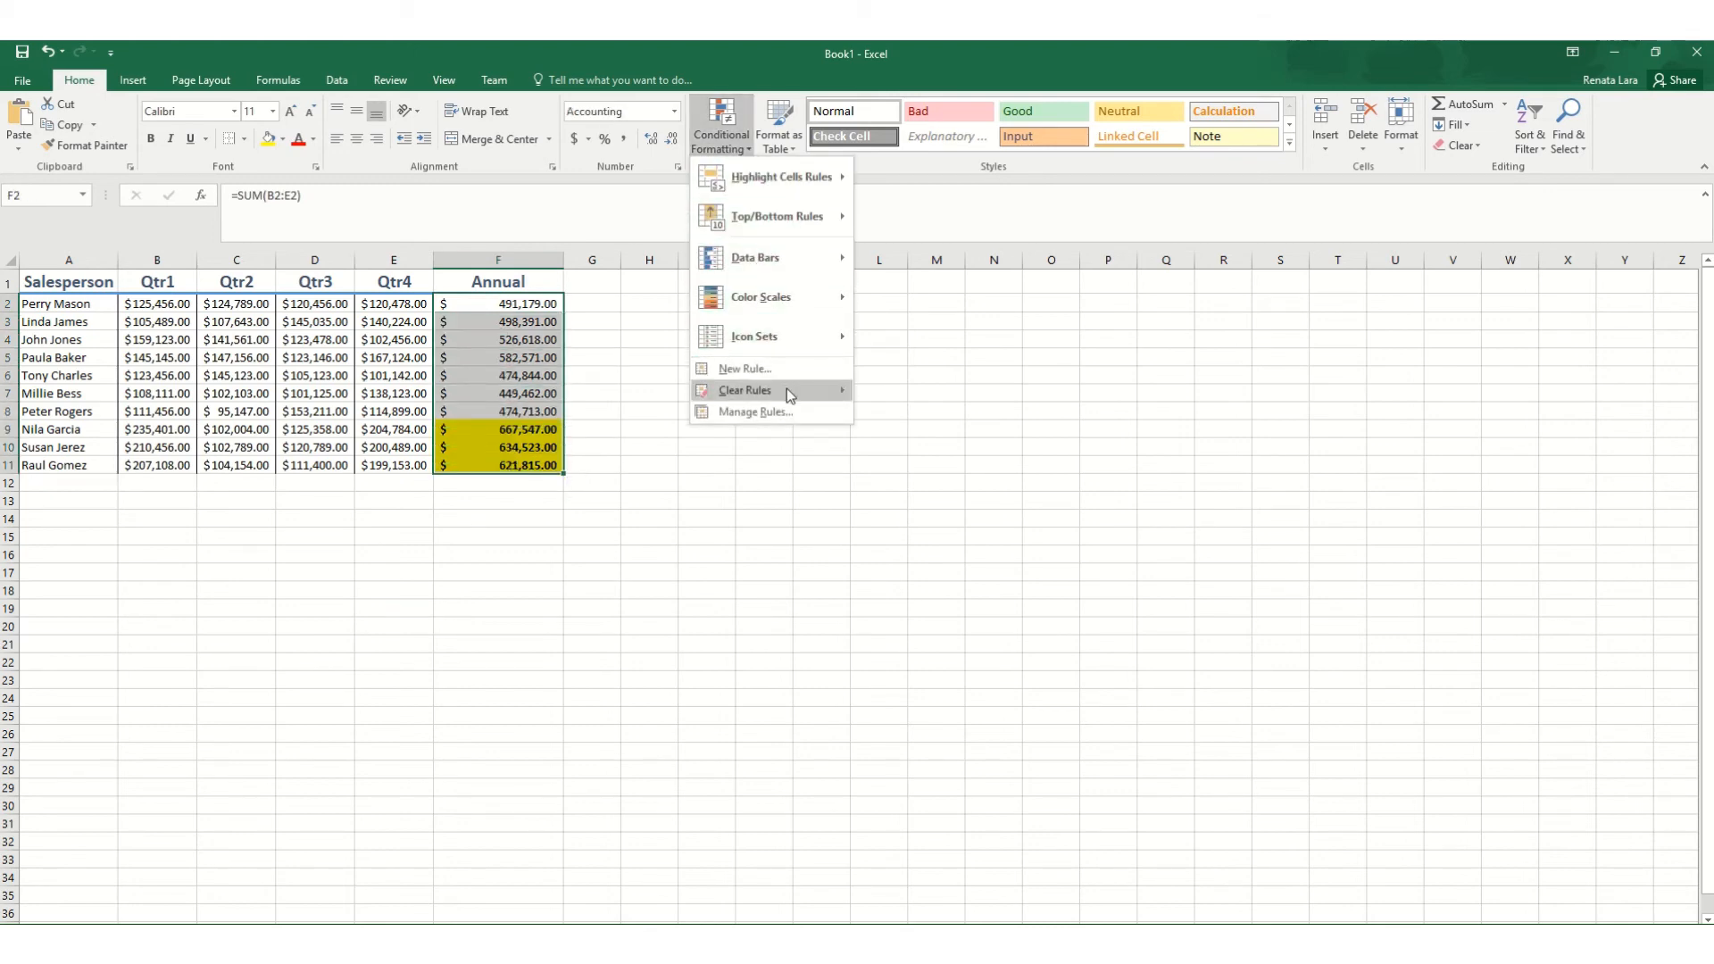
{"action": "mouse_move", "coordinate": [788, 394]}
{"action": "left_click", "coordinate": [977, 395]}
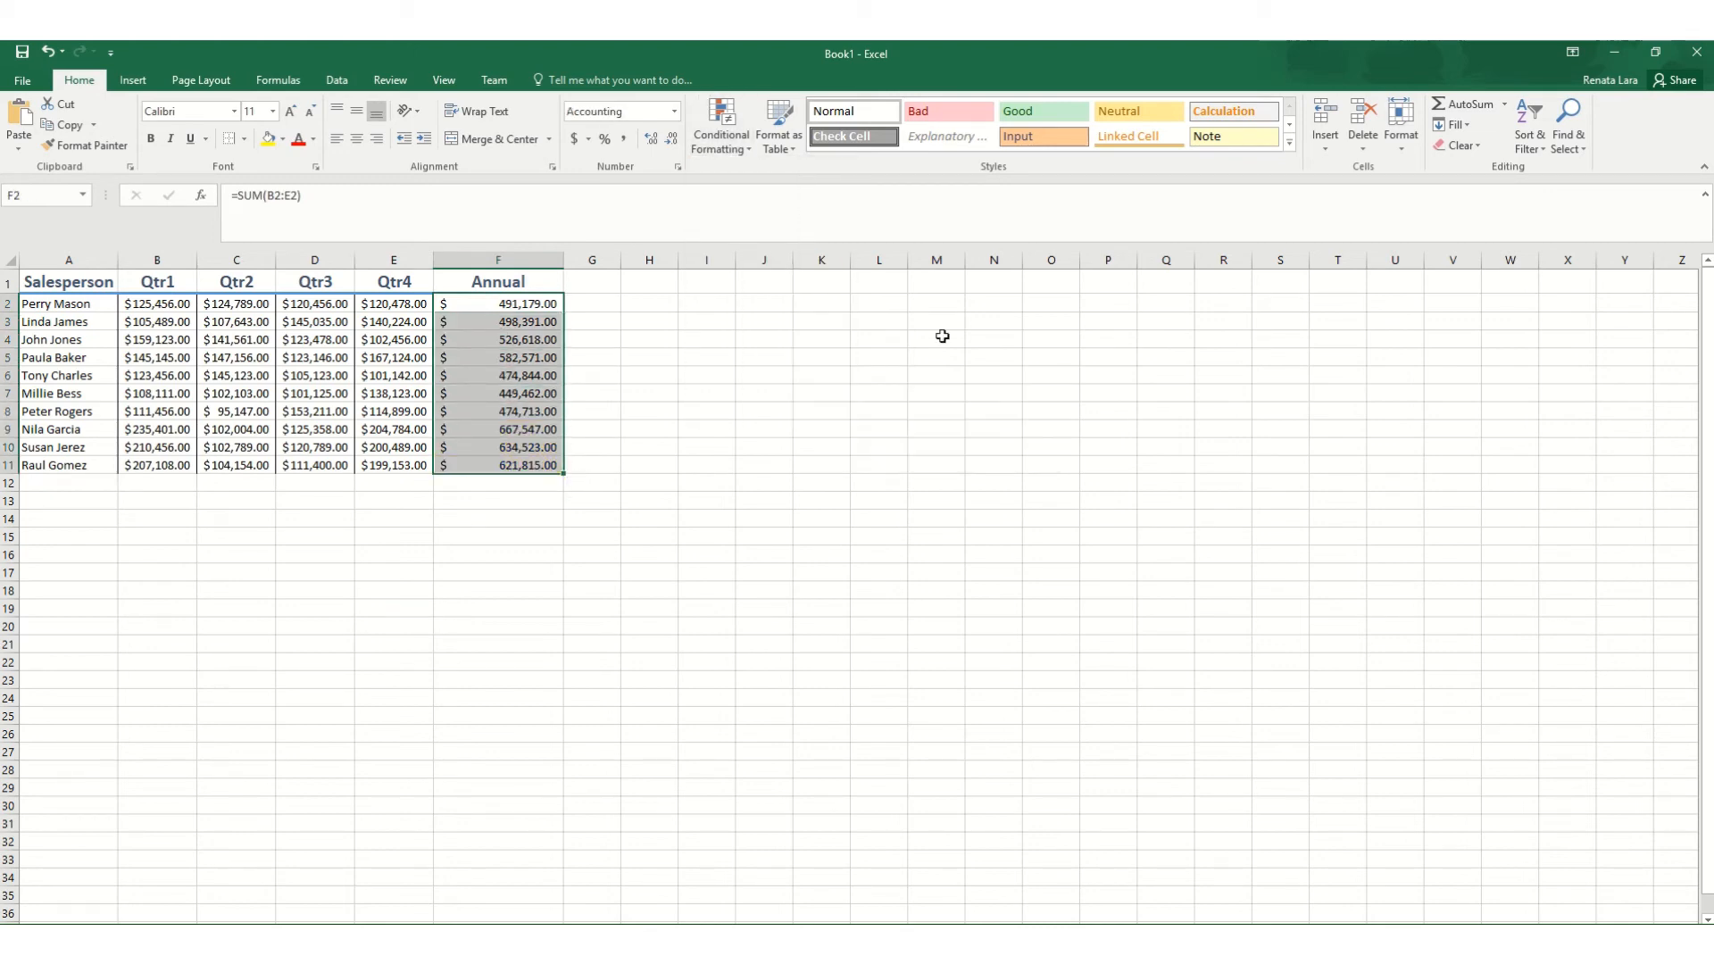
- Preview a Top 10% rule on F2:F11 at 25% and 30% with Light Red Fill with Dark Red Text, and discard it
{"action": "left_click", "coordinate": [741, 143]}
{"action": "mouse_move", "coordinate": [755, 217]}
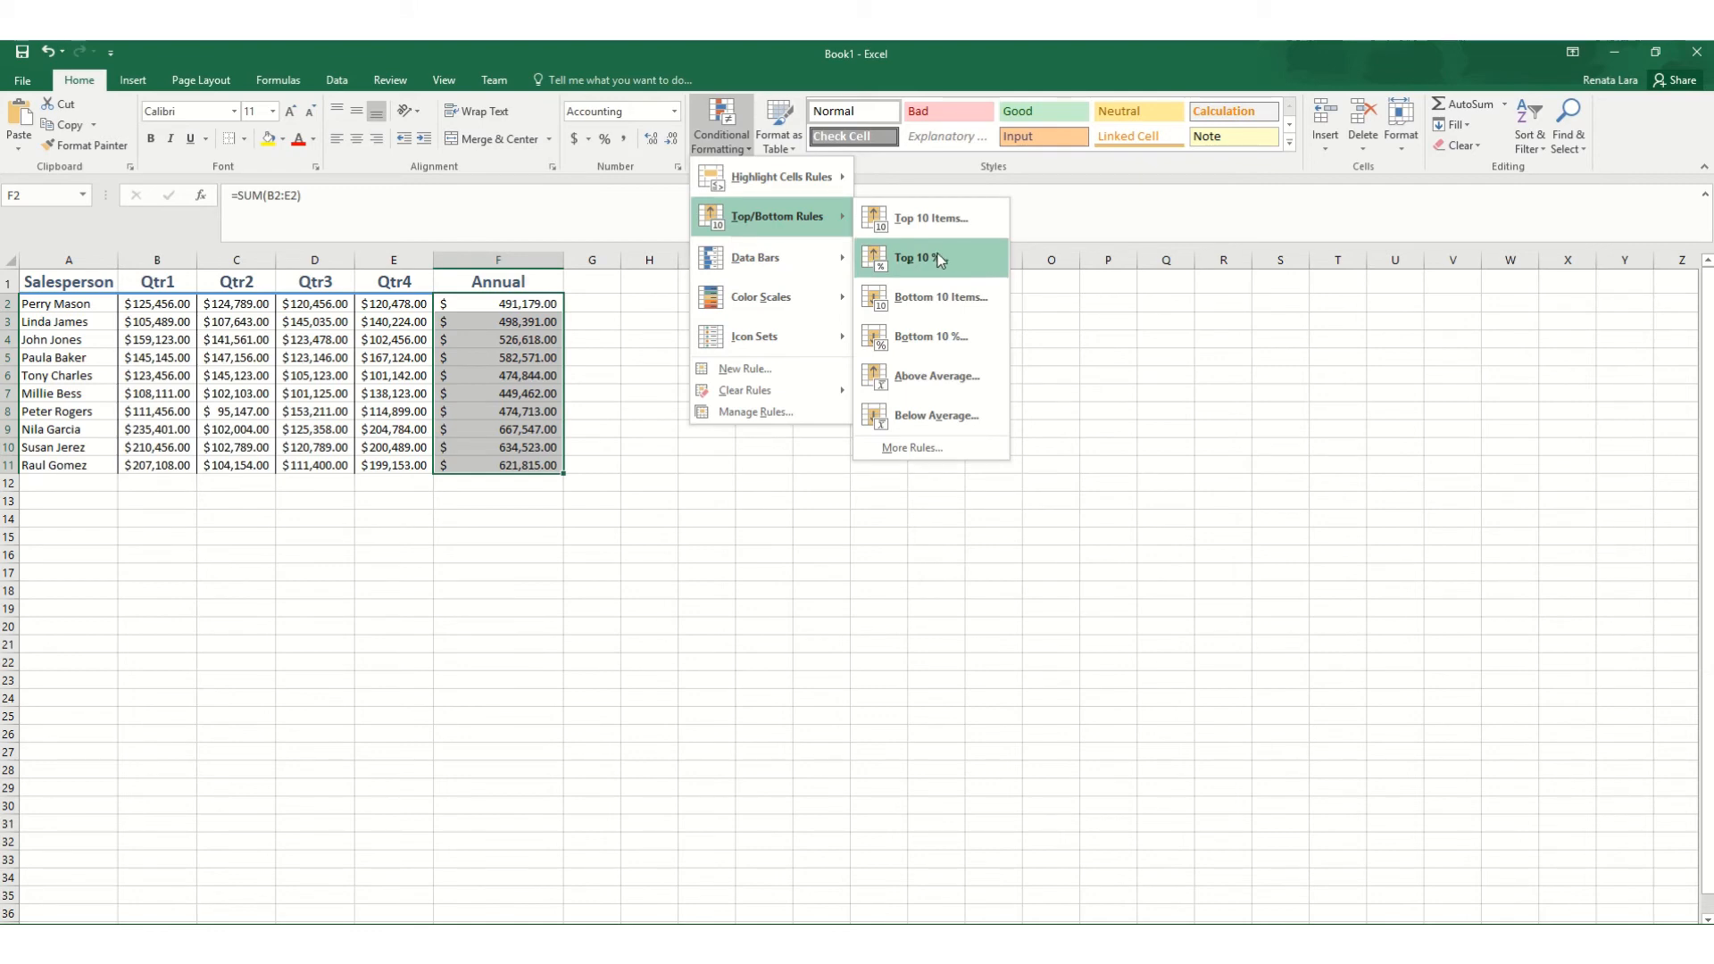
{"action": "left_click", "coordinate": [884, 267]}
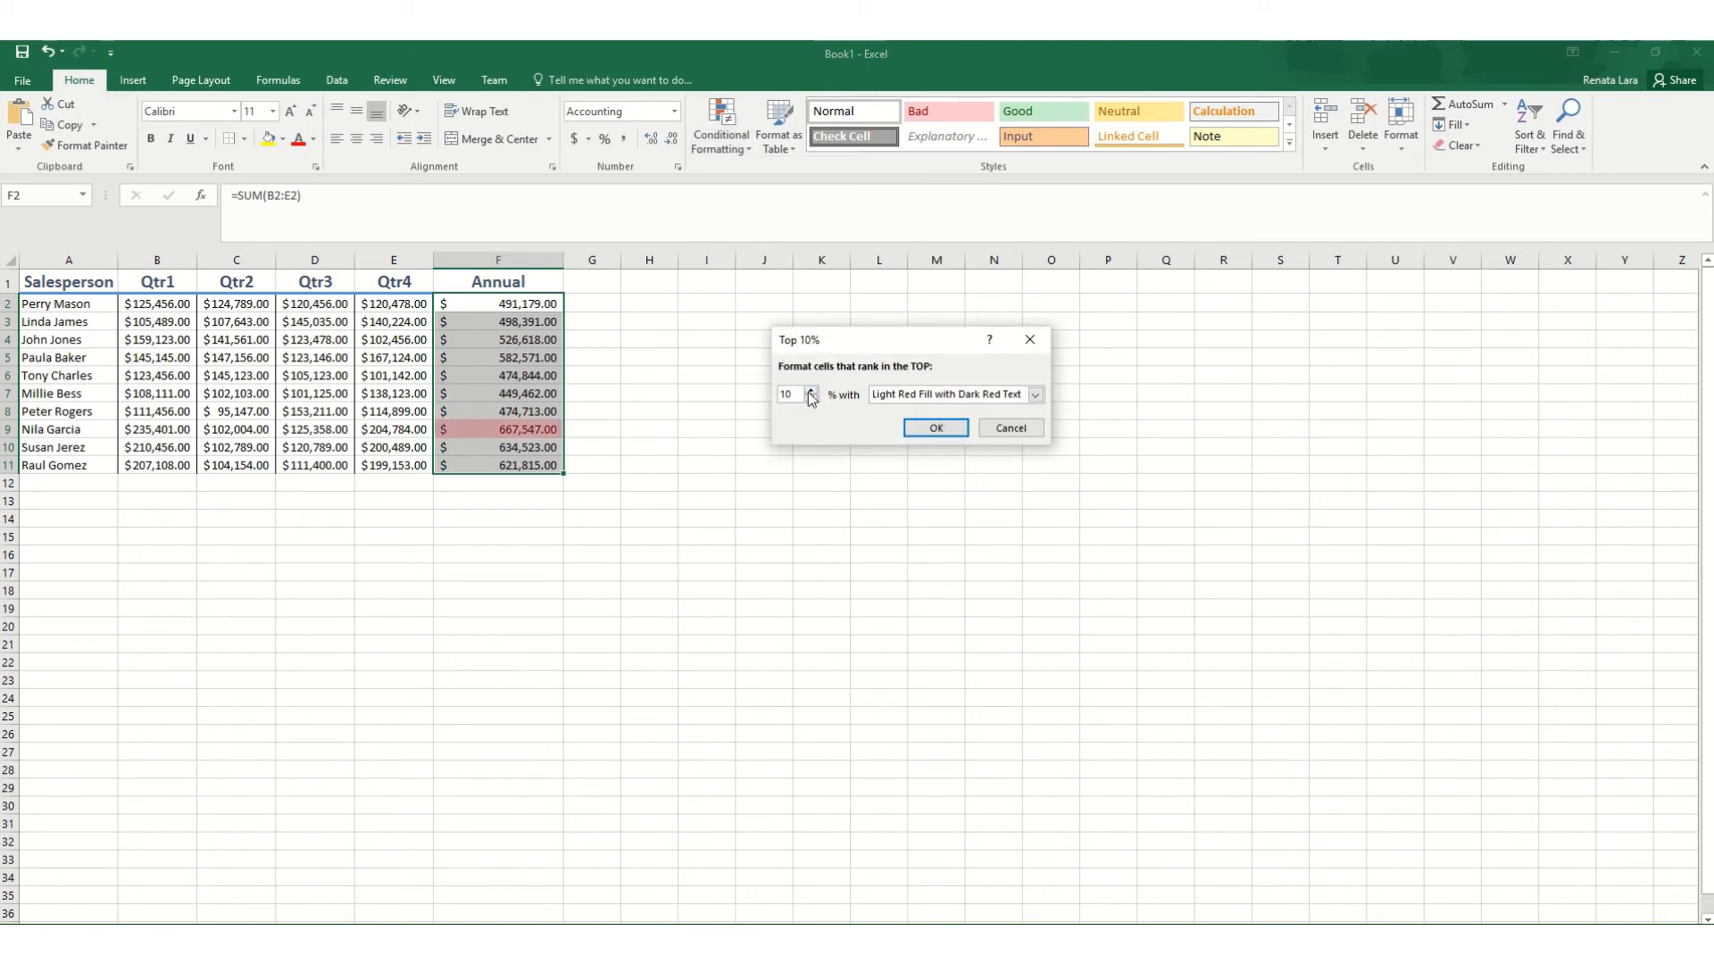
{"action": "left_click_drag", "start_coordinate": [801, 396], "coordinate": [768, 401]}
{"action": "type", "text": "25"}
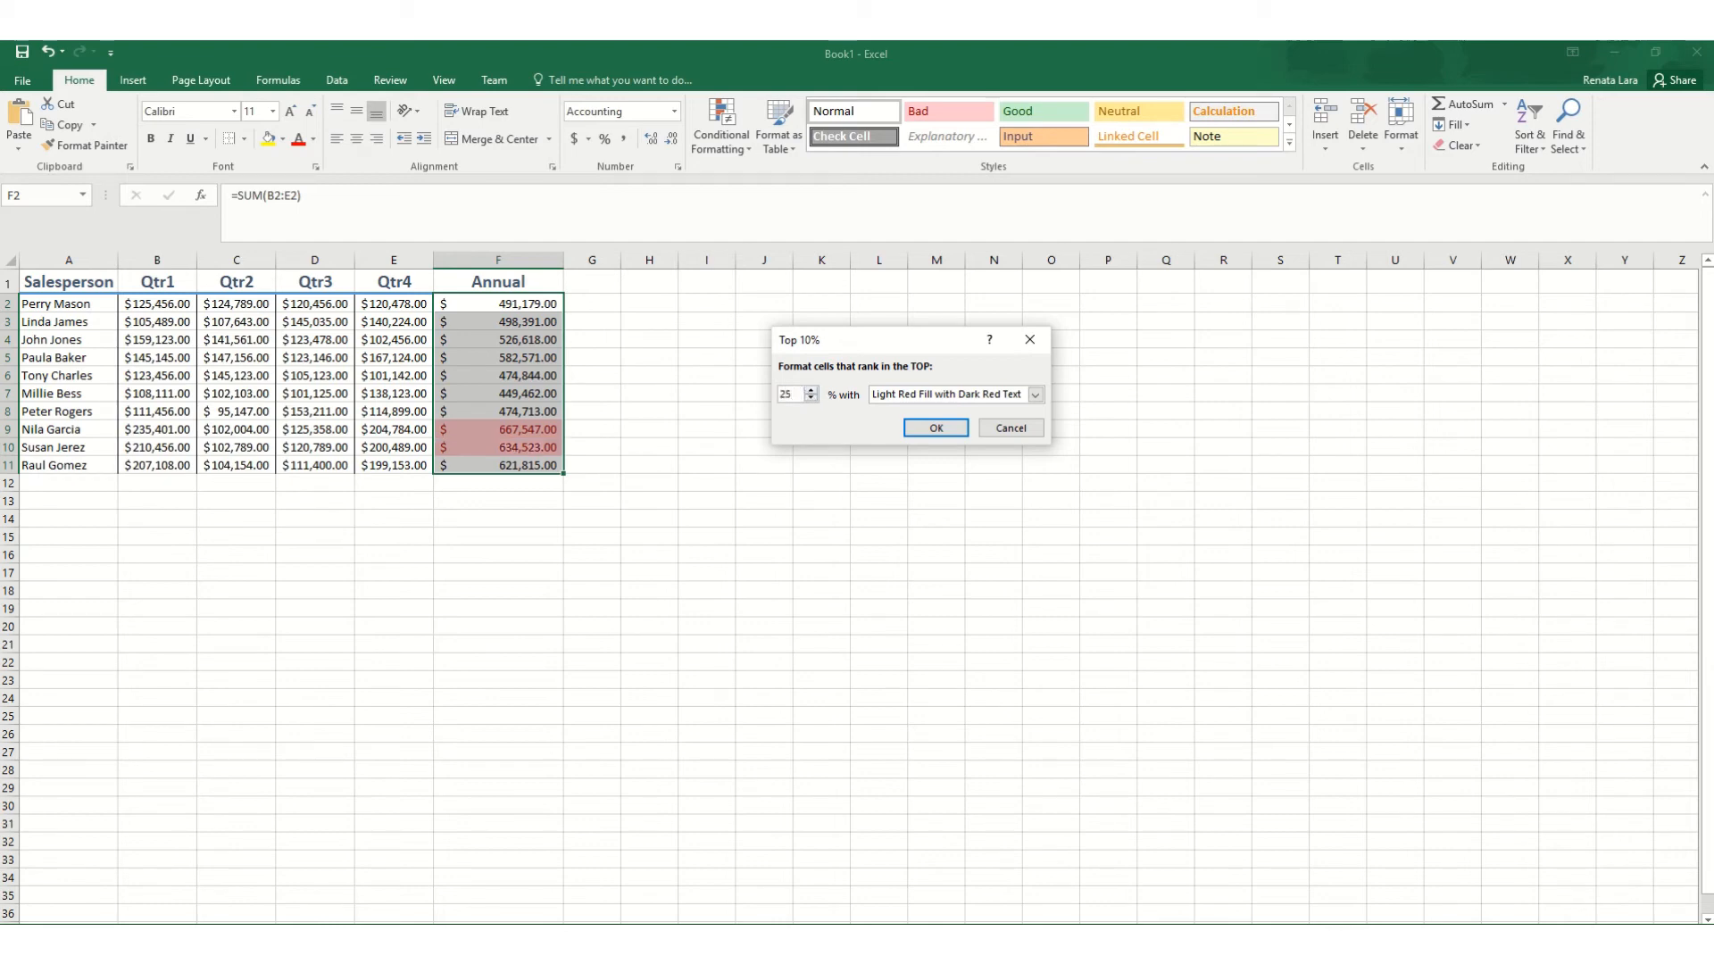
{"action": "left_click", "coordinate": [813, 391]}
{"action": "type", "text": "30"}
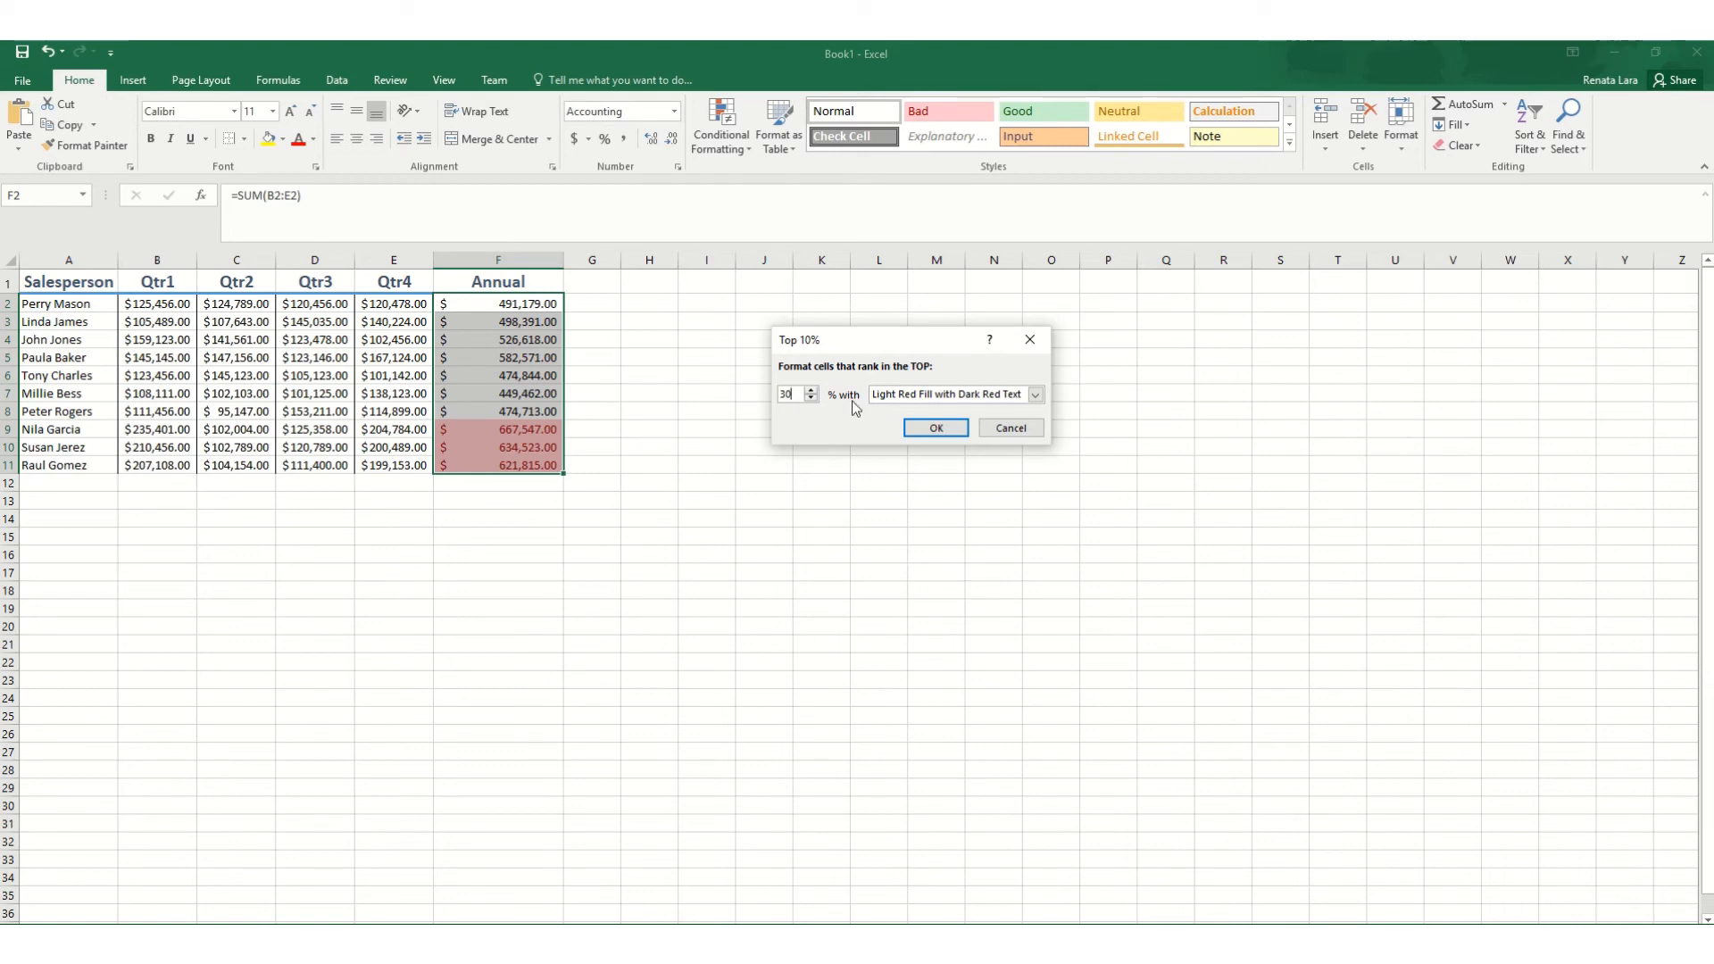
{"action": "left_click", "coordinate": [1008, 430]}
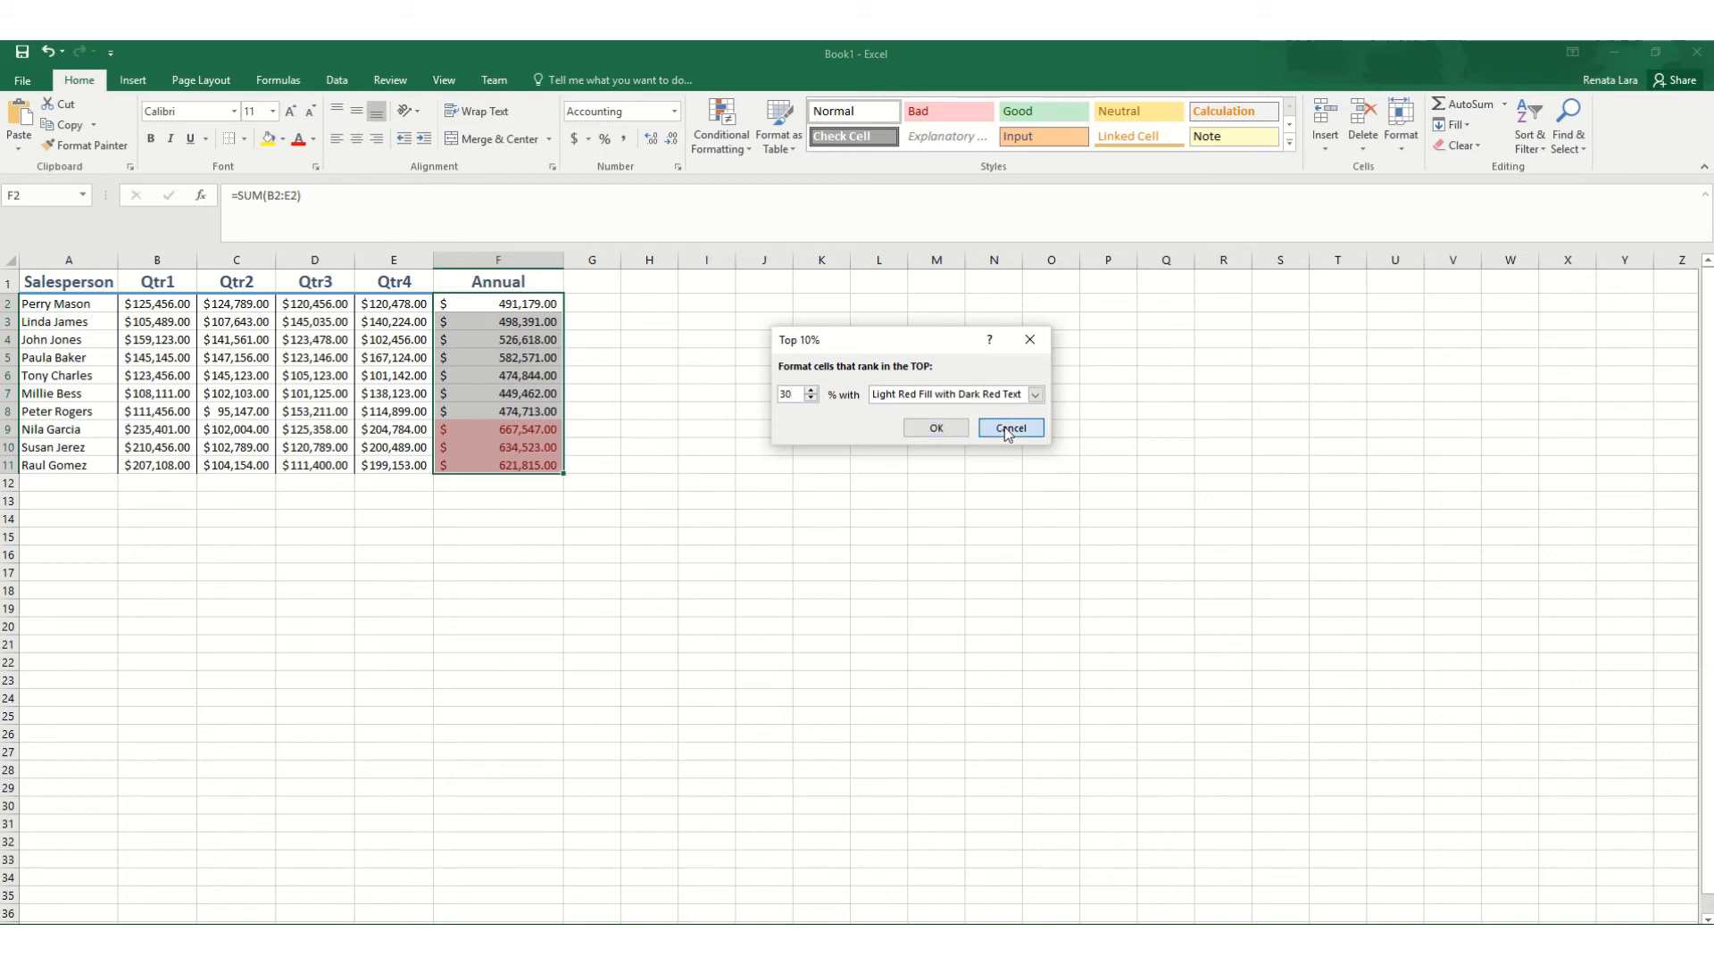
- Preview a Bottom 10 Items rule on F2:F11 for the 4 lowest totals with Light Red Fill with Dark Red Text, and discard it
{"action": "left_click", "coordinate": [753, 152]}
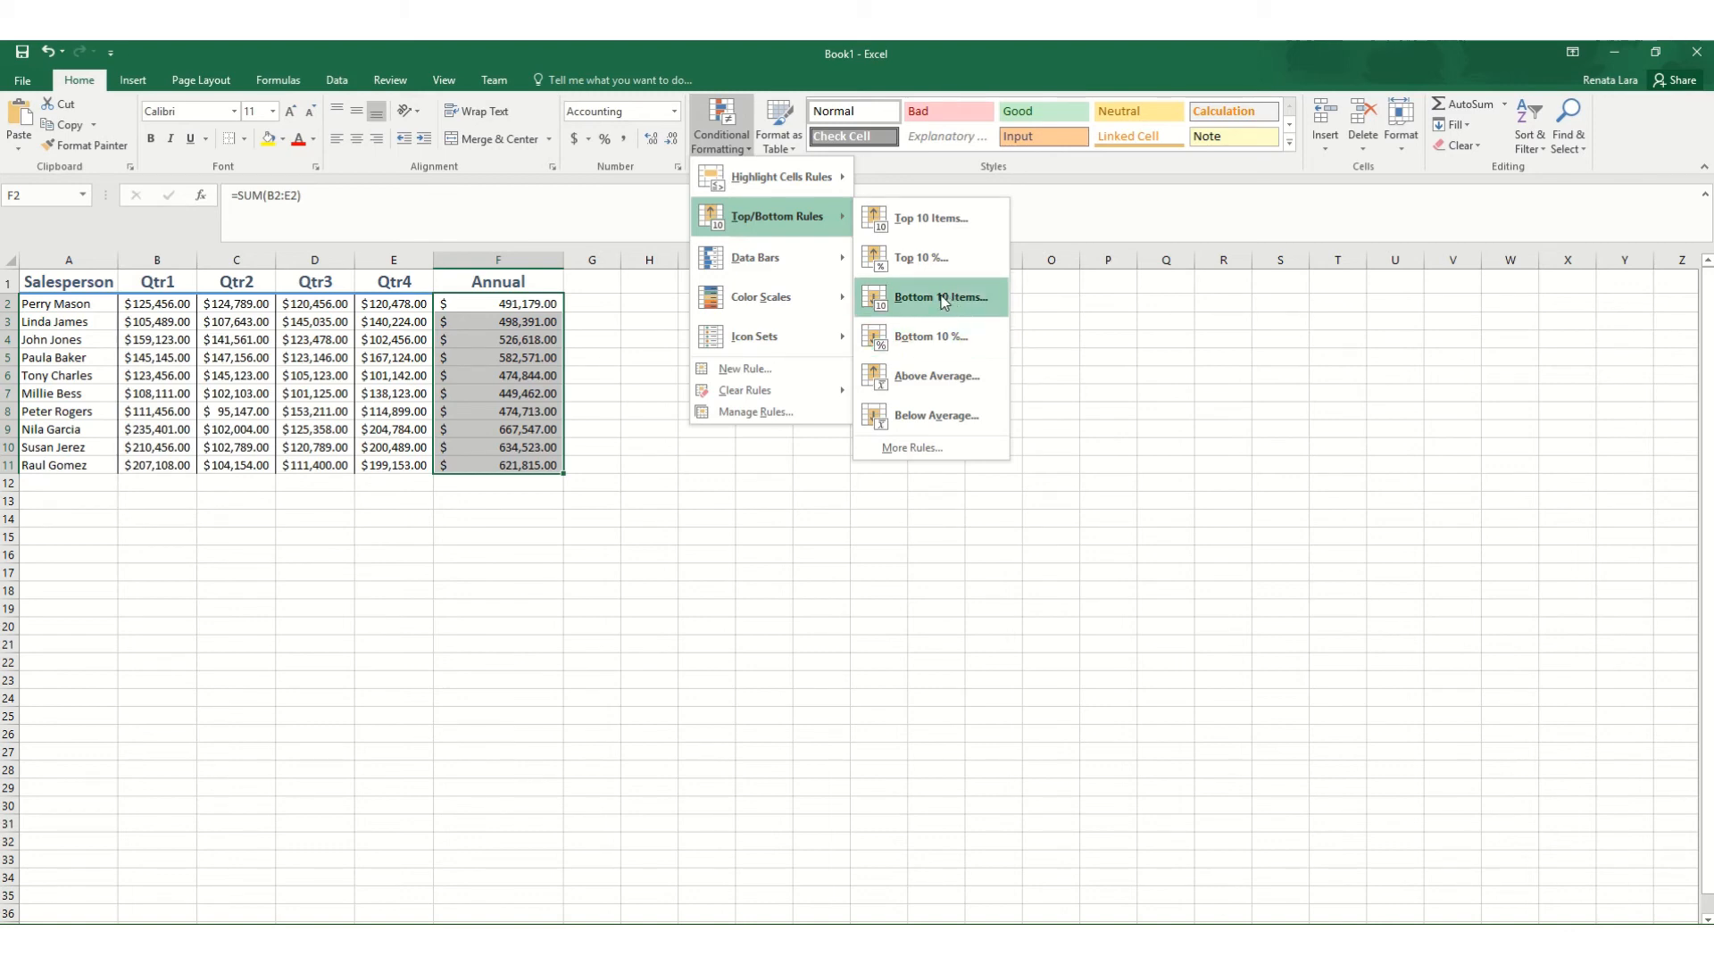
{"action": "left_click", "coordinate": [952, 300]}
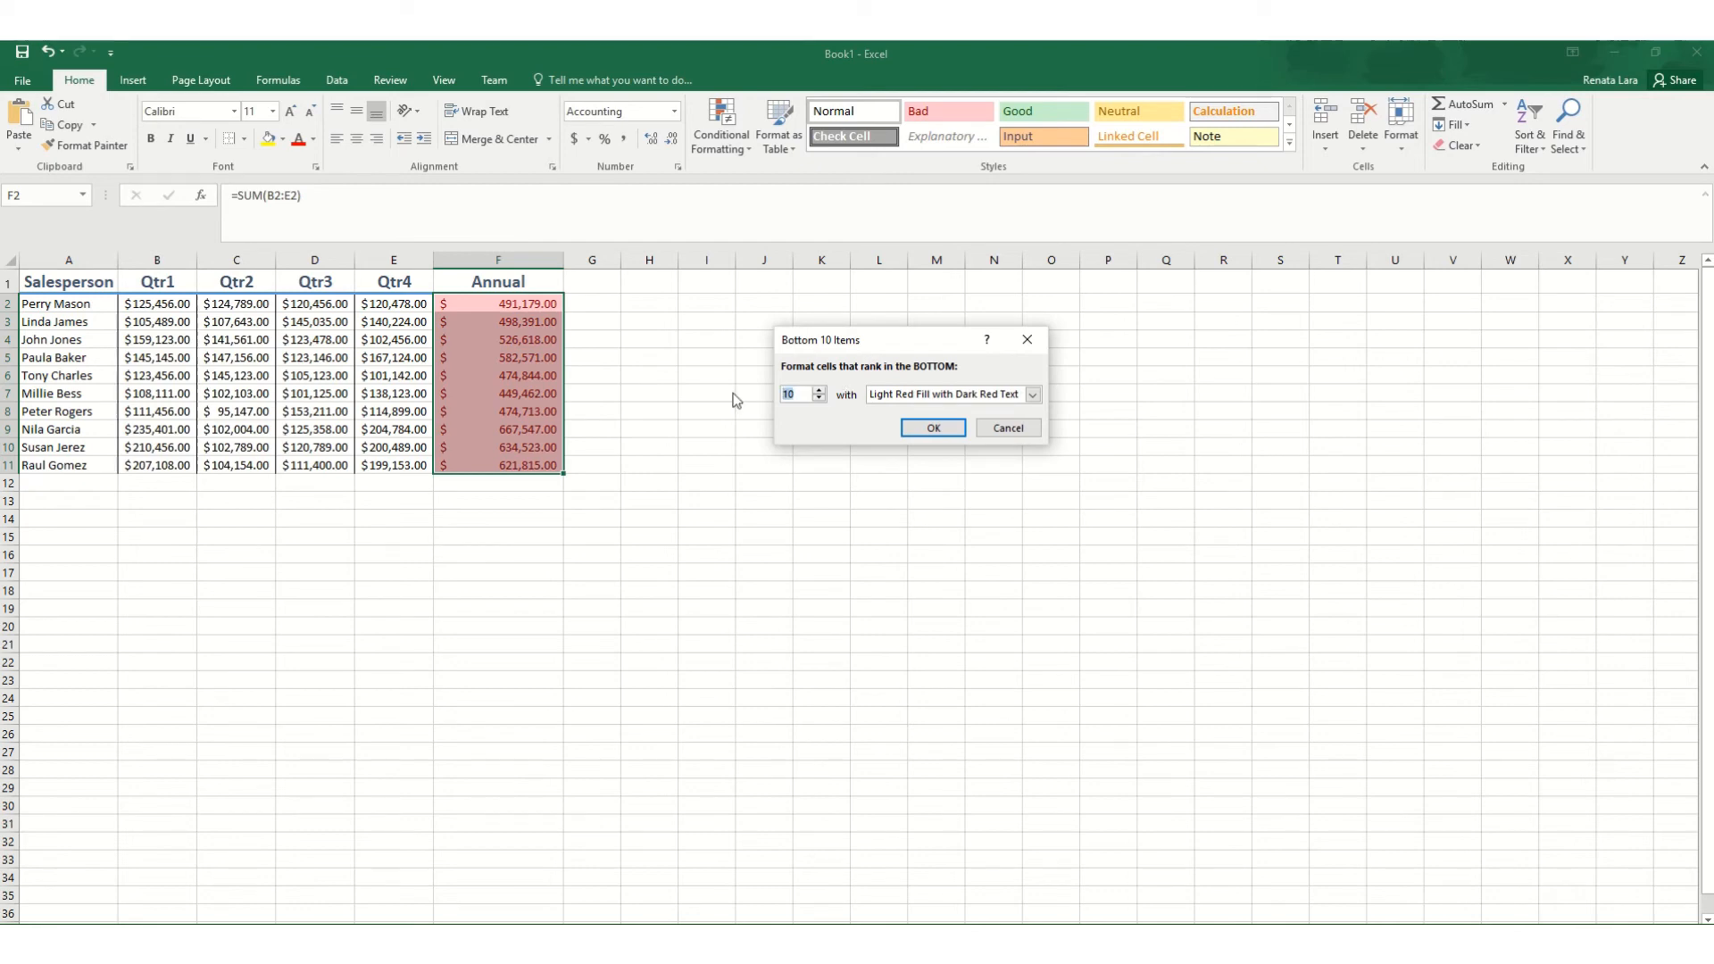
{"action": "type", "text": "4"}
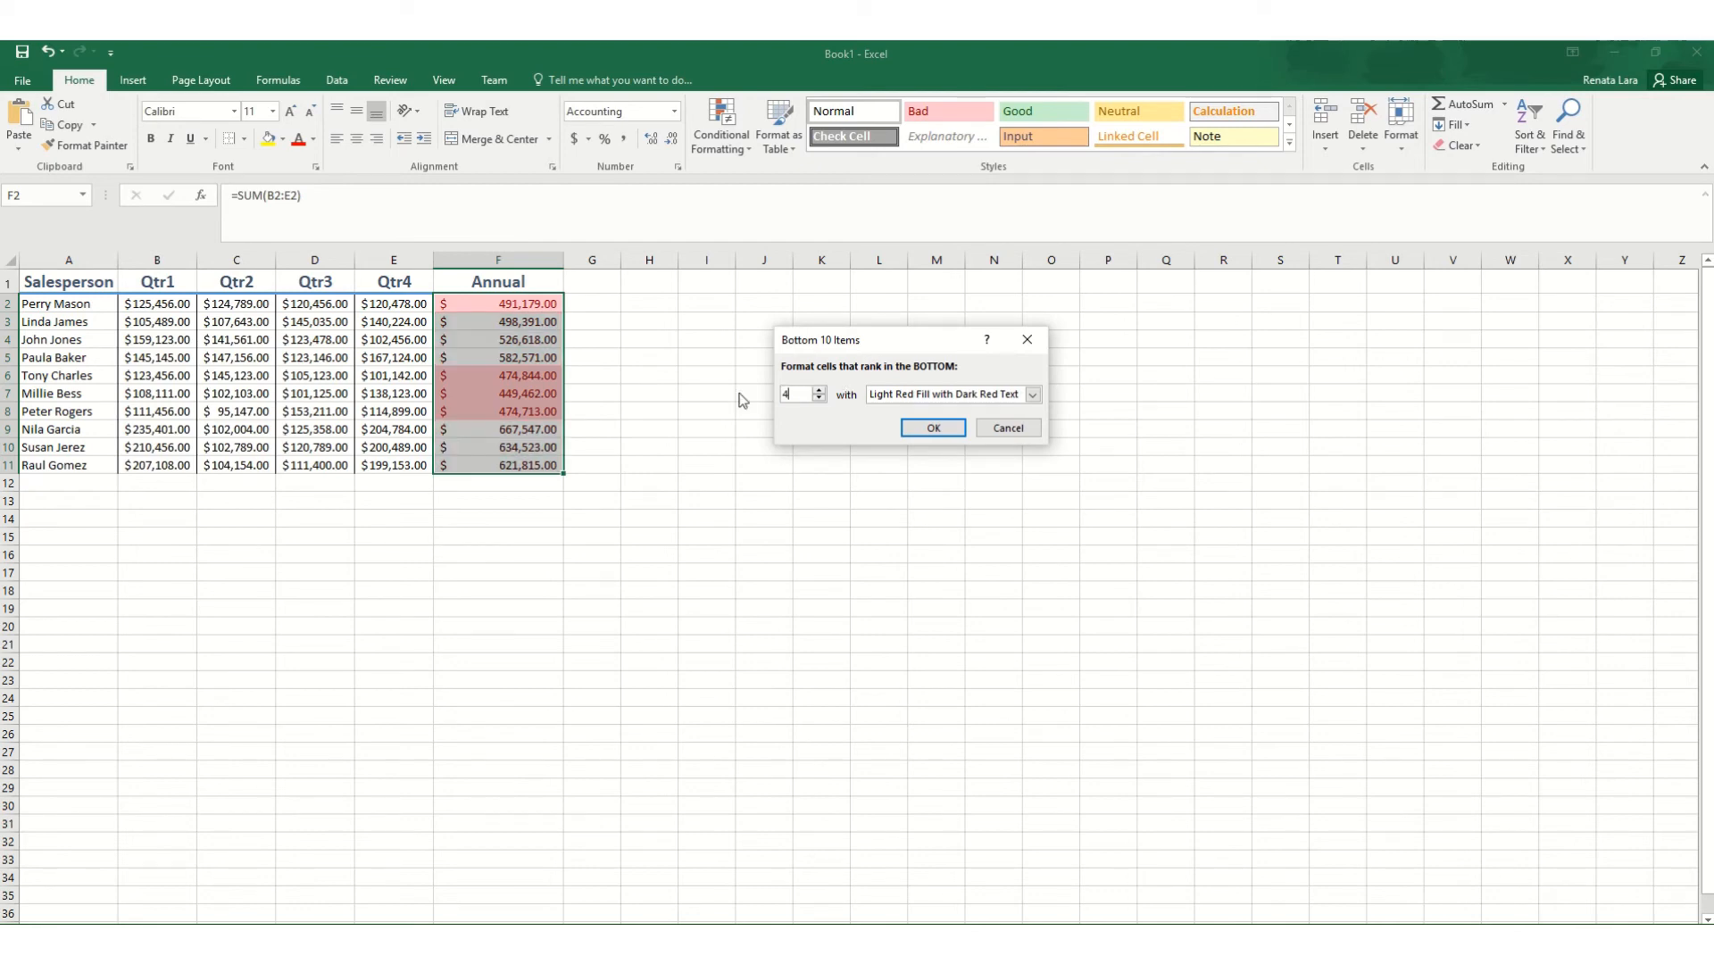
{"action": "left_click", "coordinate": [1020, 431]}
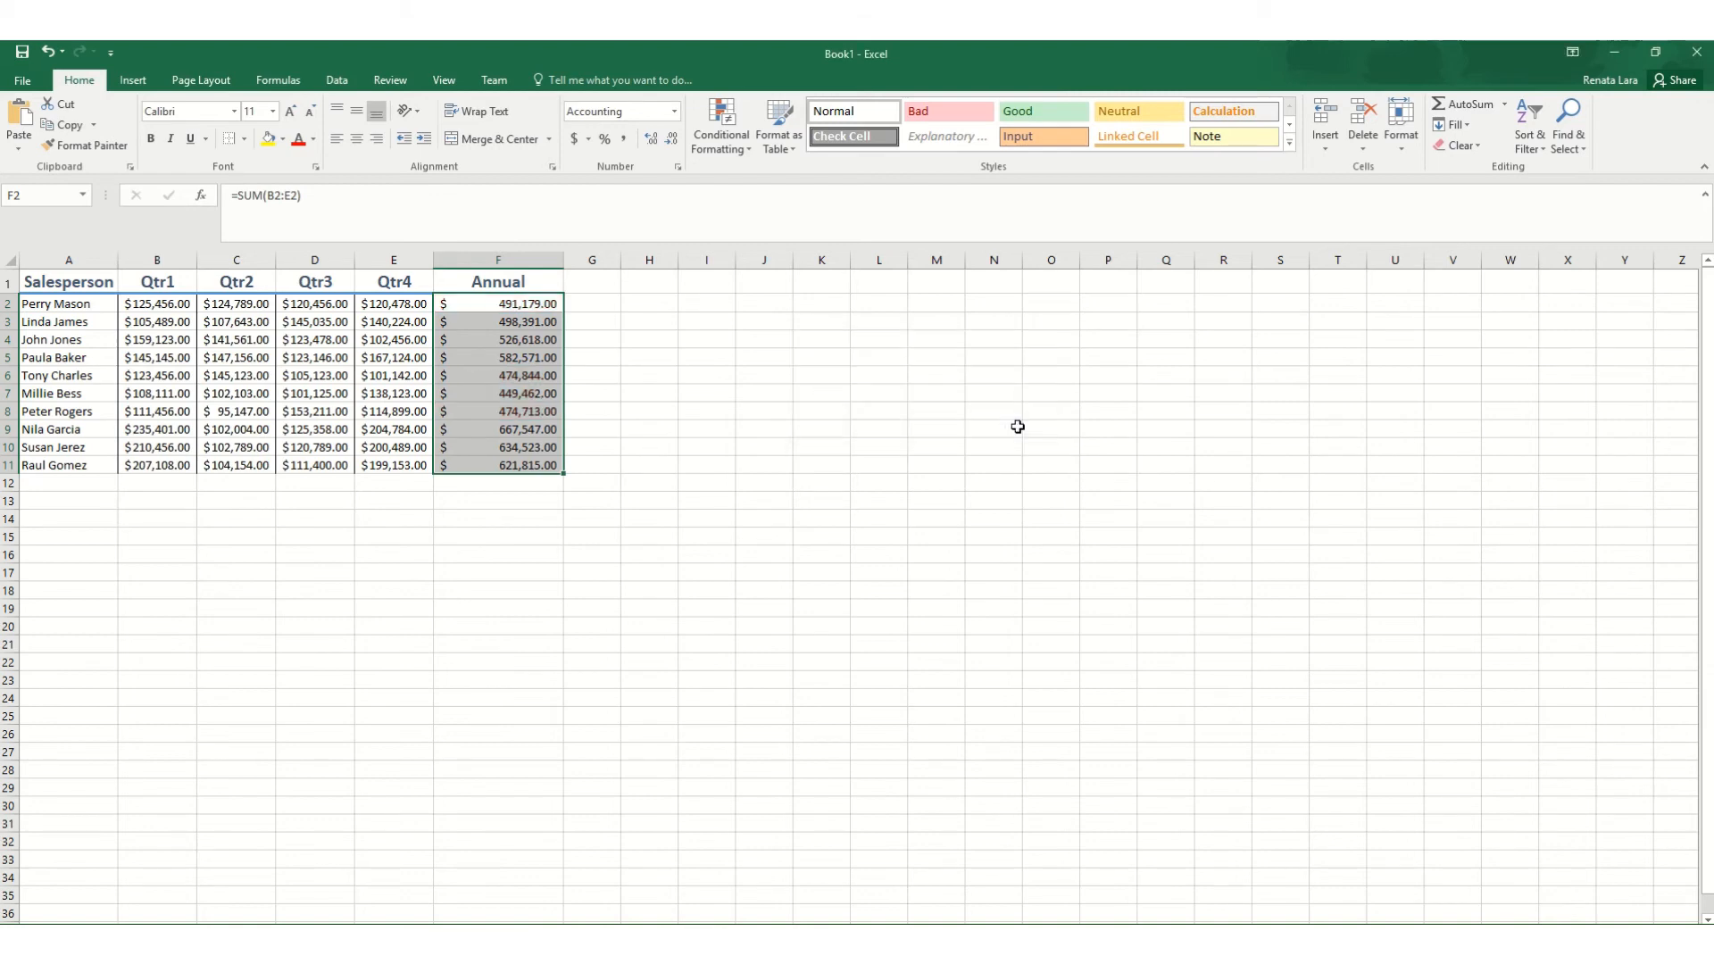
- Apply a green-to-white color scale to the annual totals in F2:F11, with dark green for the highest values
{"action": "left_click", "coordinate": [750, 150]}
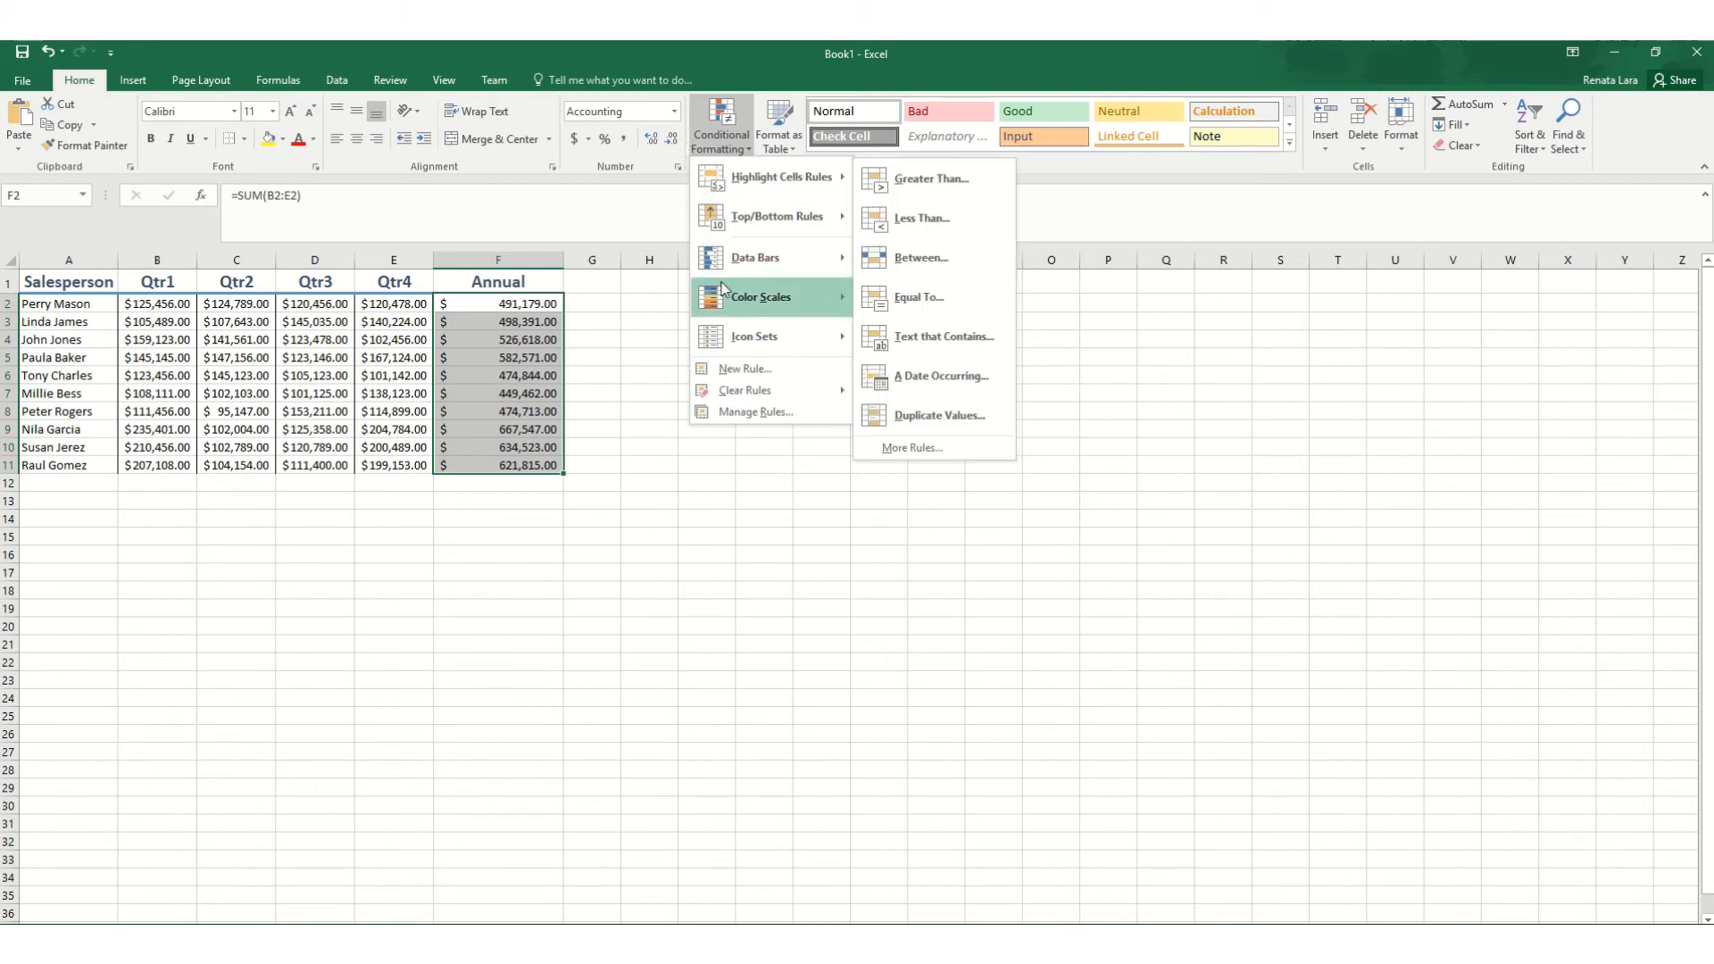
{"action": "mouse_move", "coordinate": [728, 295]}
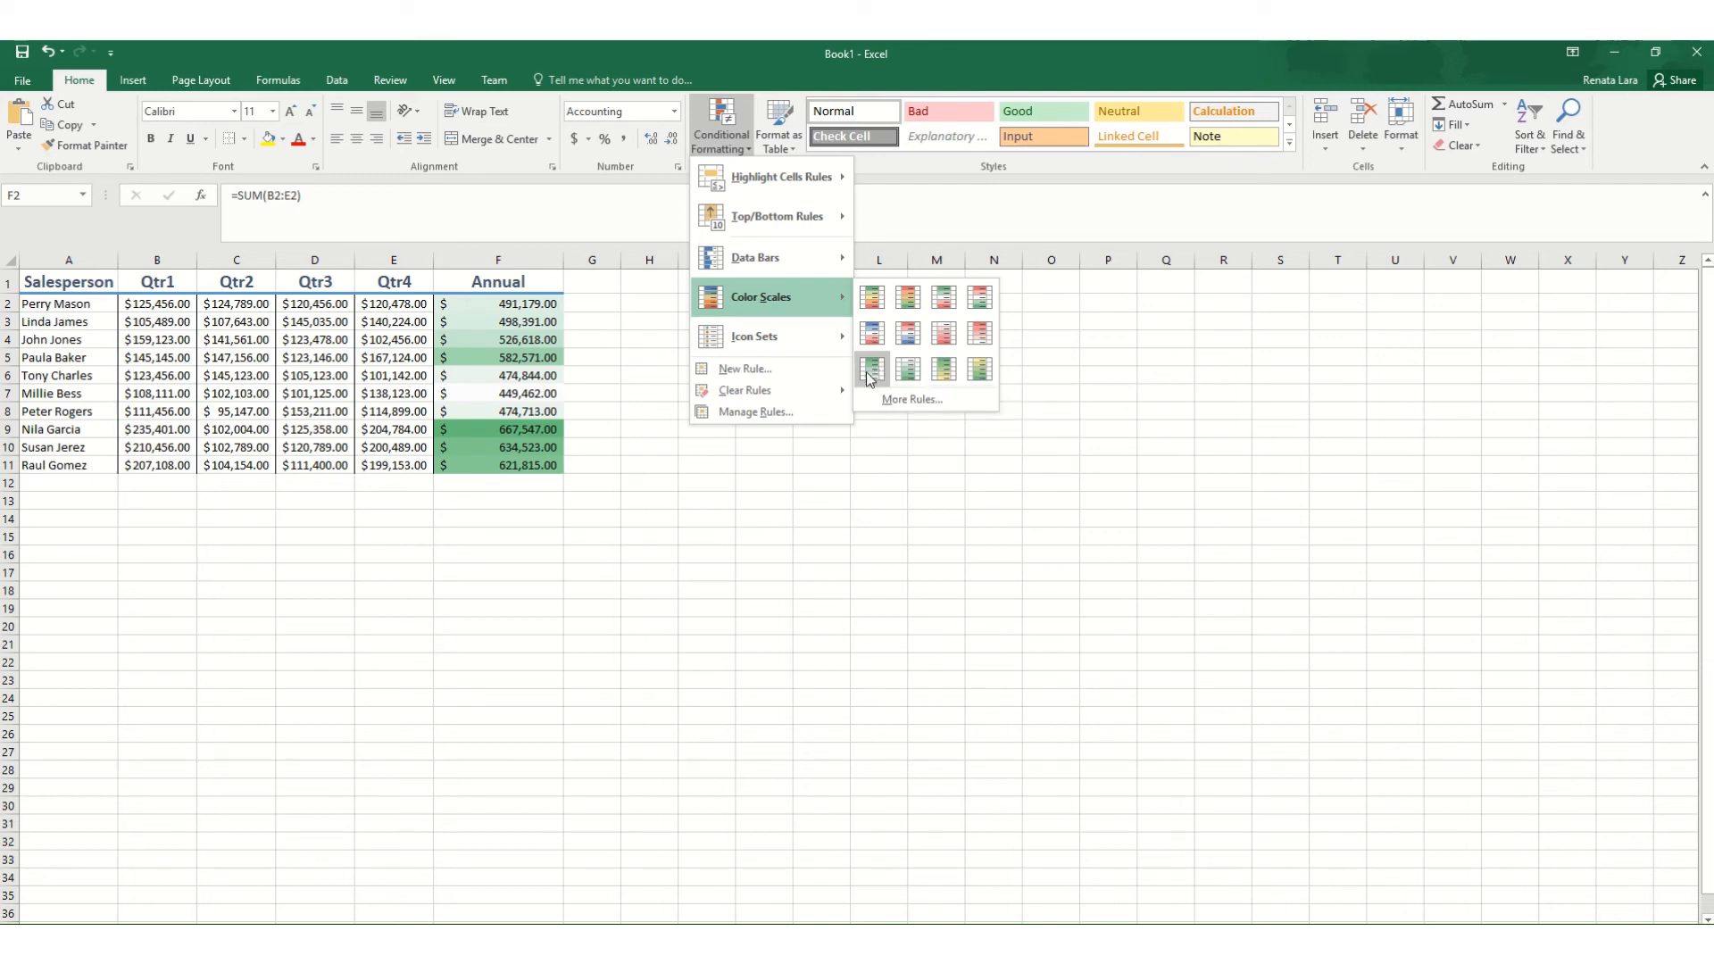
{"action": "left_click", "coordinate": [870, 375]}
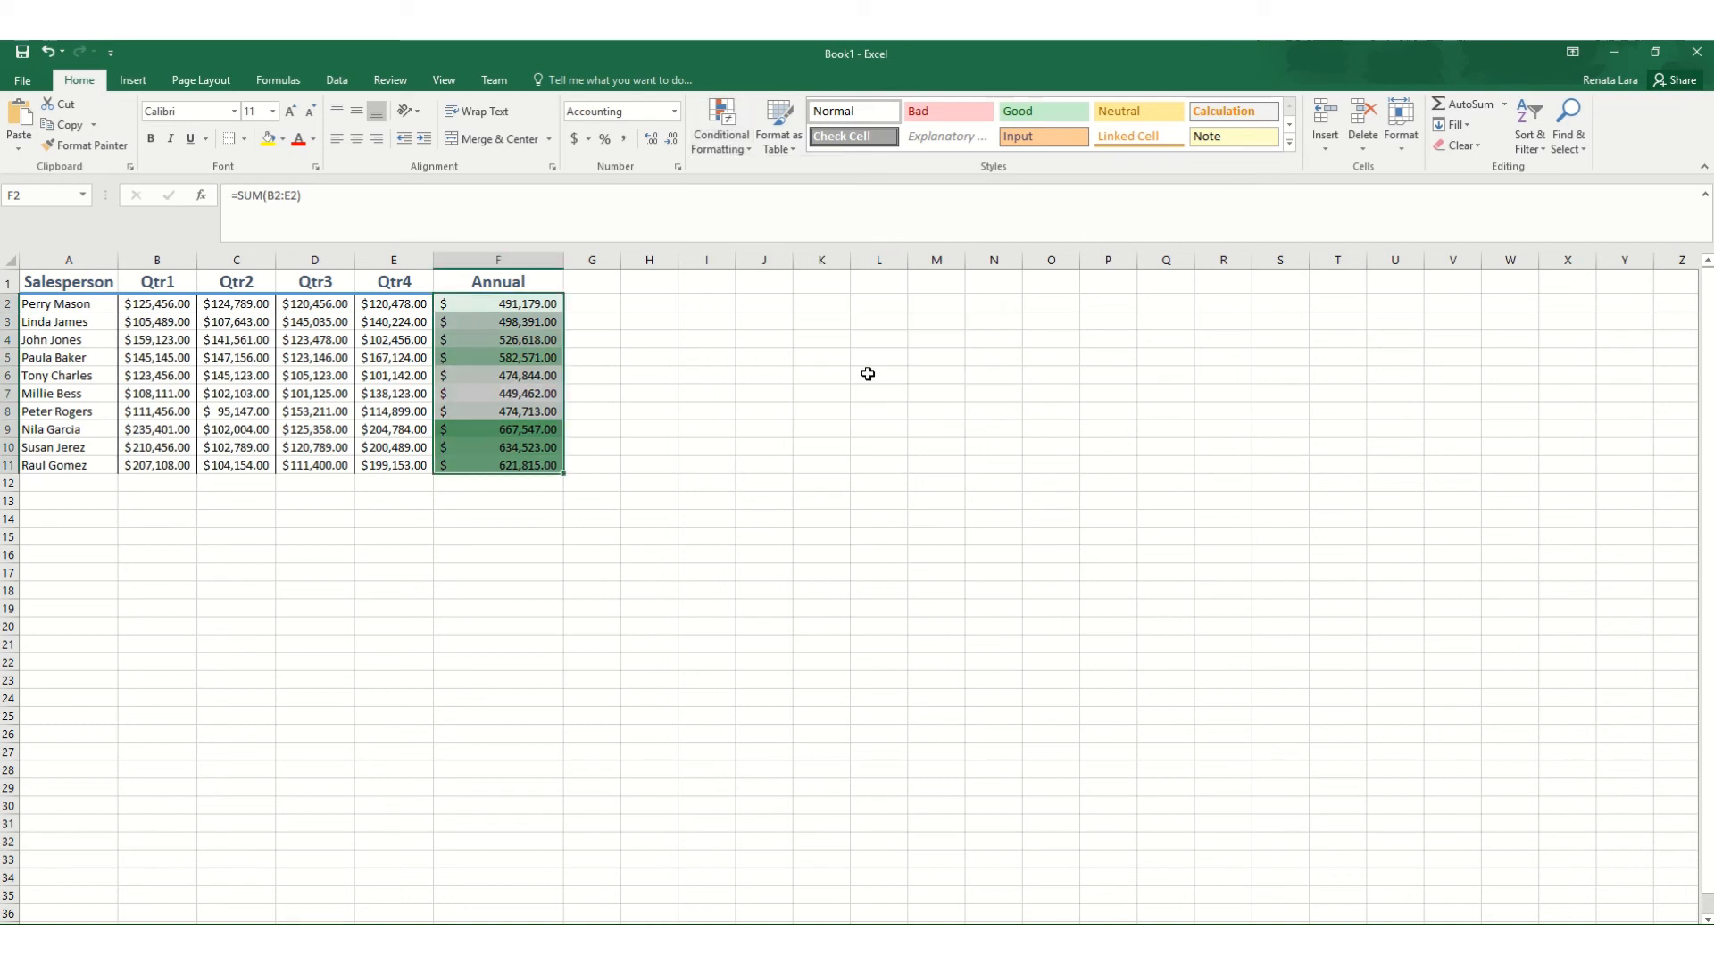
- Try to sort the annual totals in F2:F11 from smallest to largest, continuing with the current selection only
{"action": "left_click", "coordinate": [697, 463]}
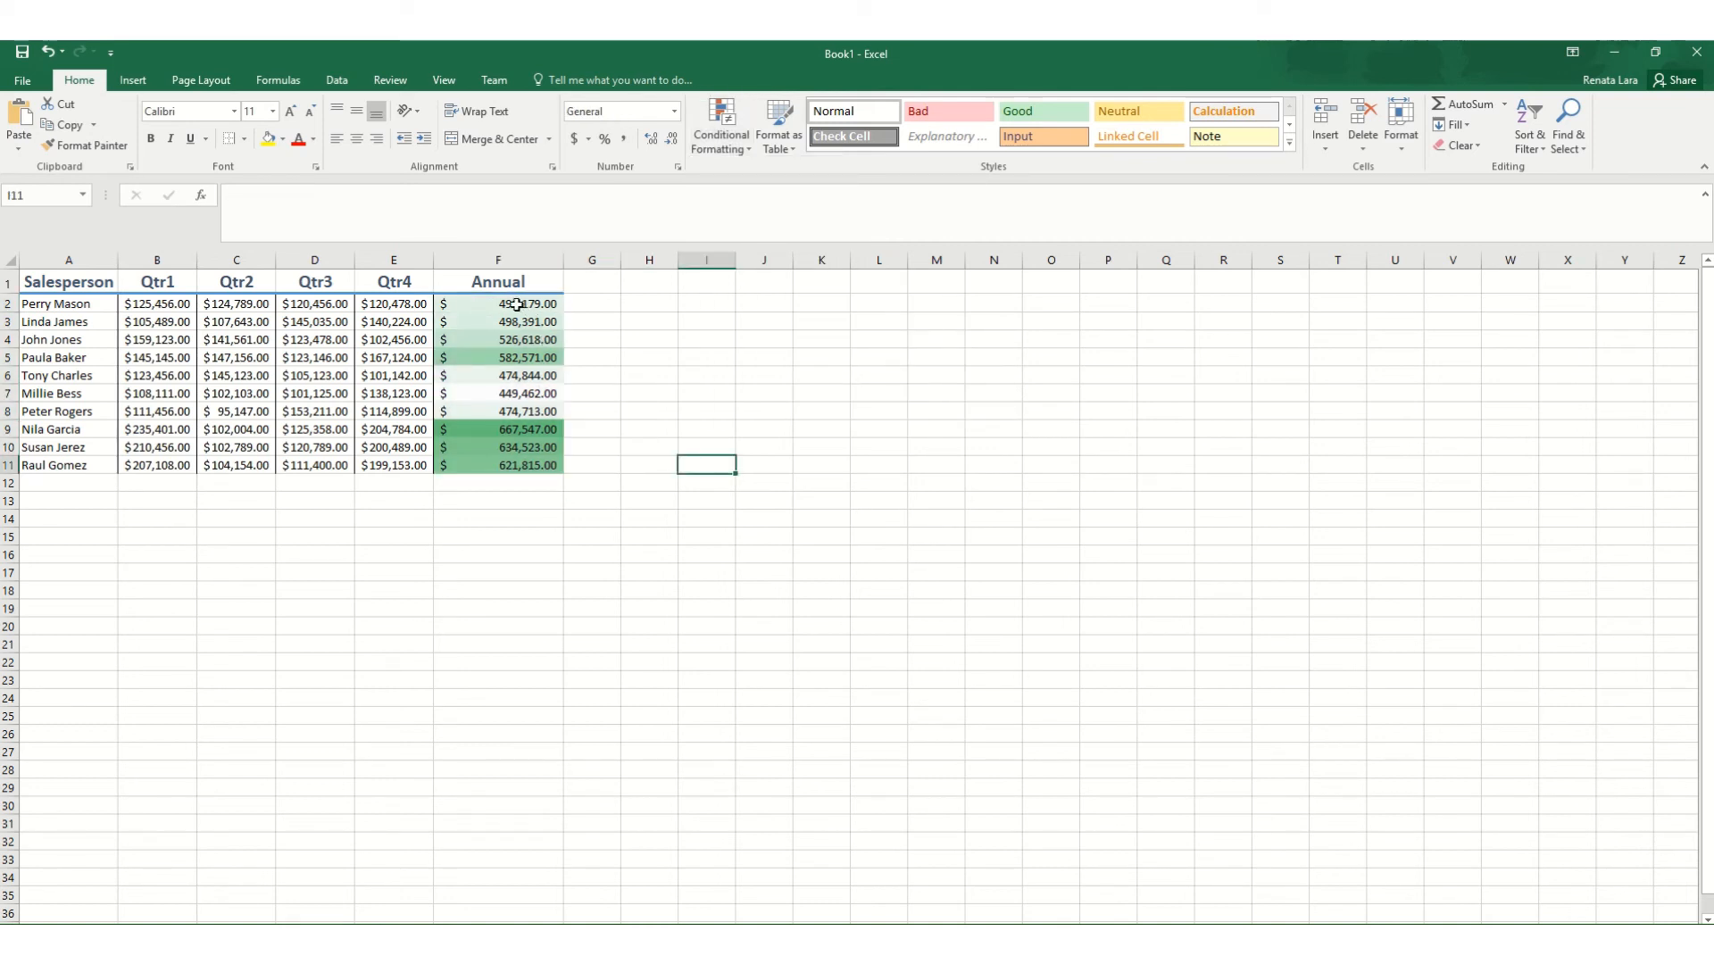
{"action": "left_click_drag", "start_coordinate": [533, 305], "coordinate": [542, 466]}
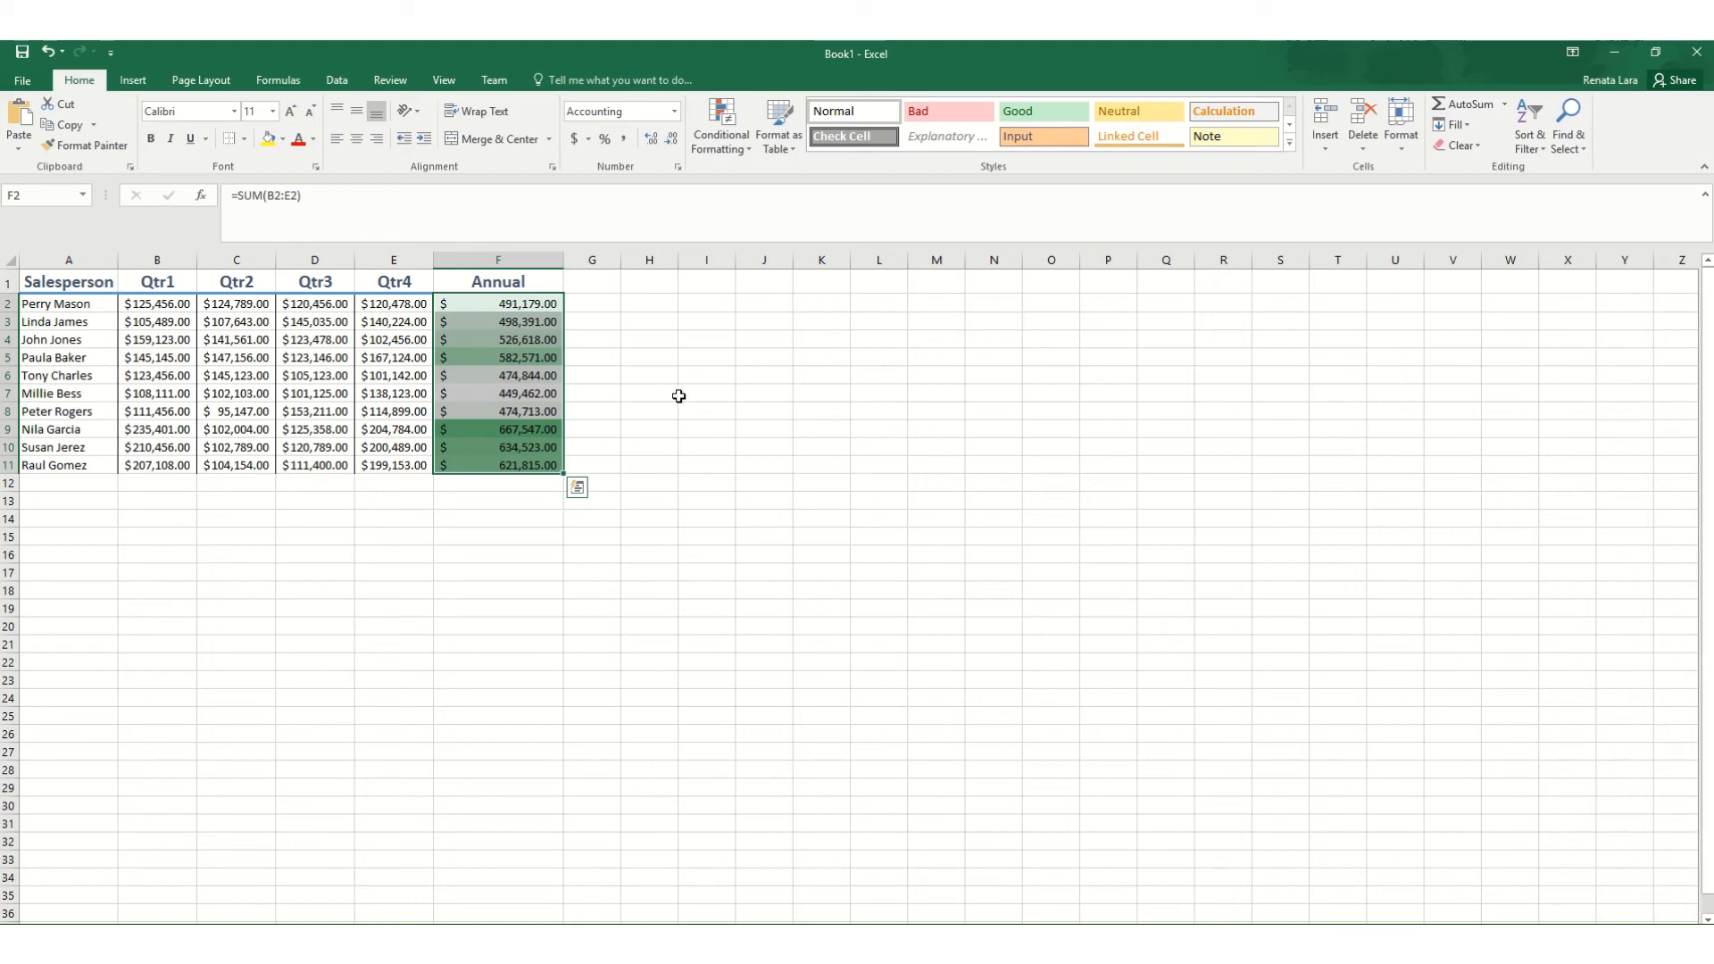
{"action": "left_click", "coordinate": [339, 81]}
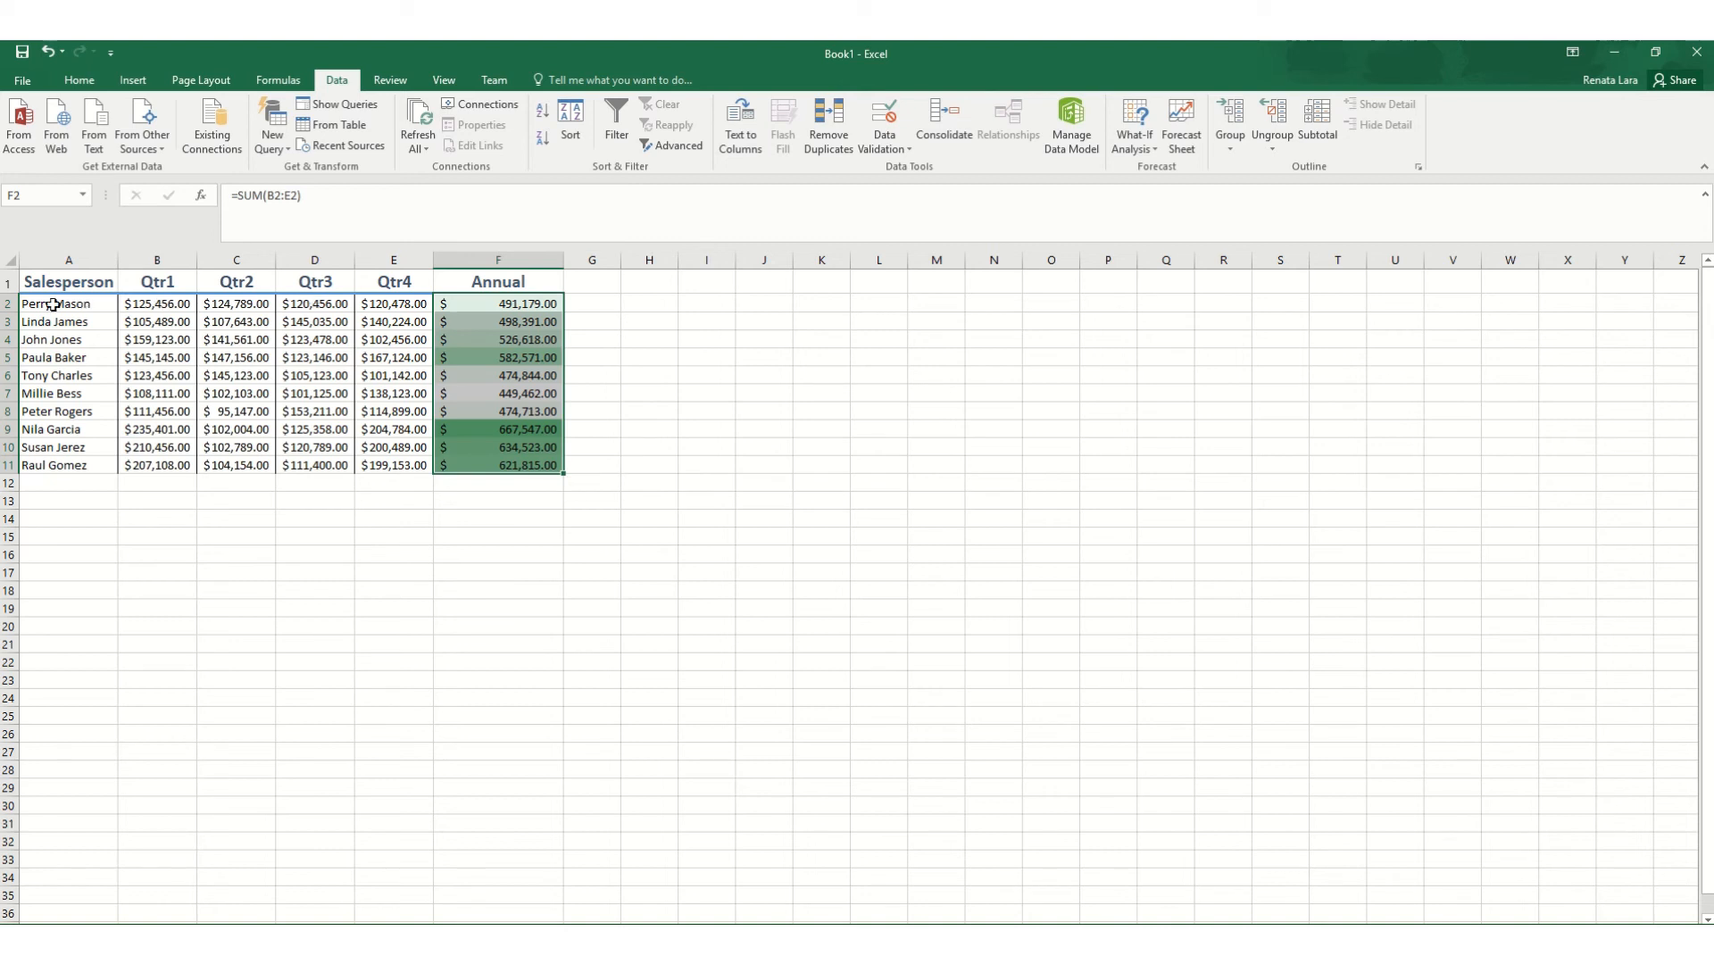
{"action": "left_click_drag", "start_coordinate": [54, 304], "coordinate": [507, 477]}
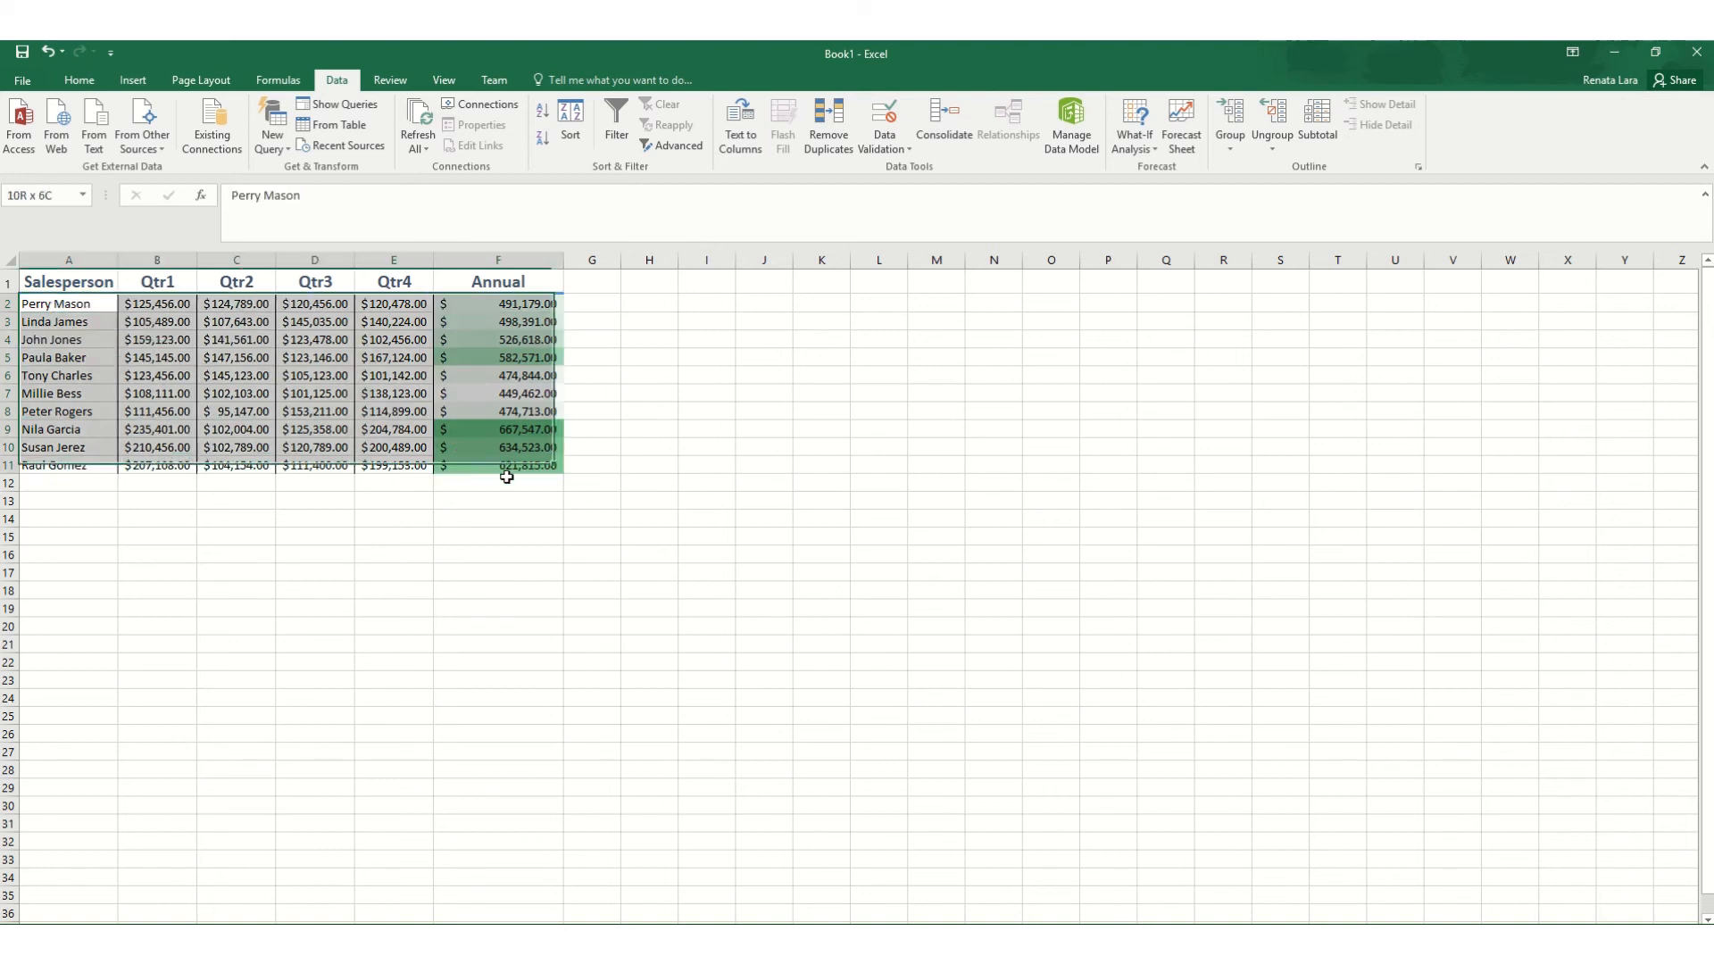
{"action": "left_click", "coordinate": [522, 304]}
{"action": "left_click_drag", "start_coordinate": [521, 303], "coordinate": [513, 466]}
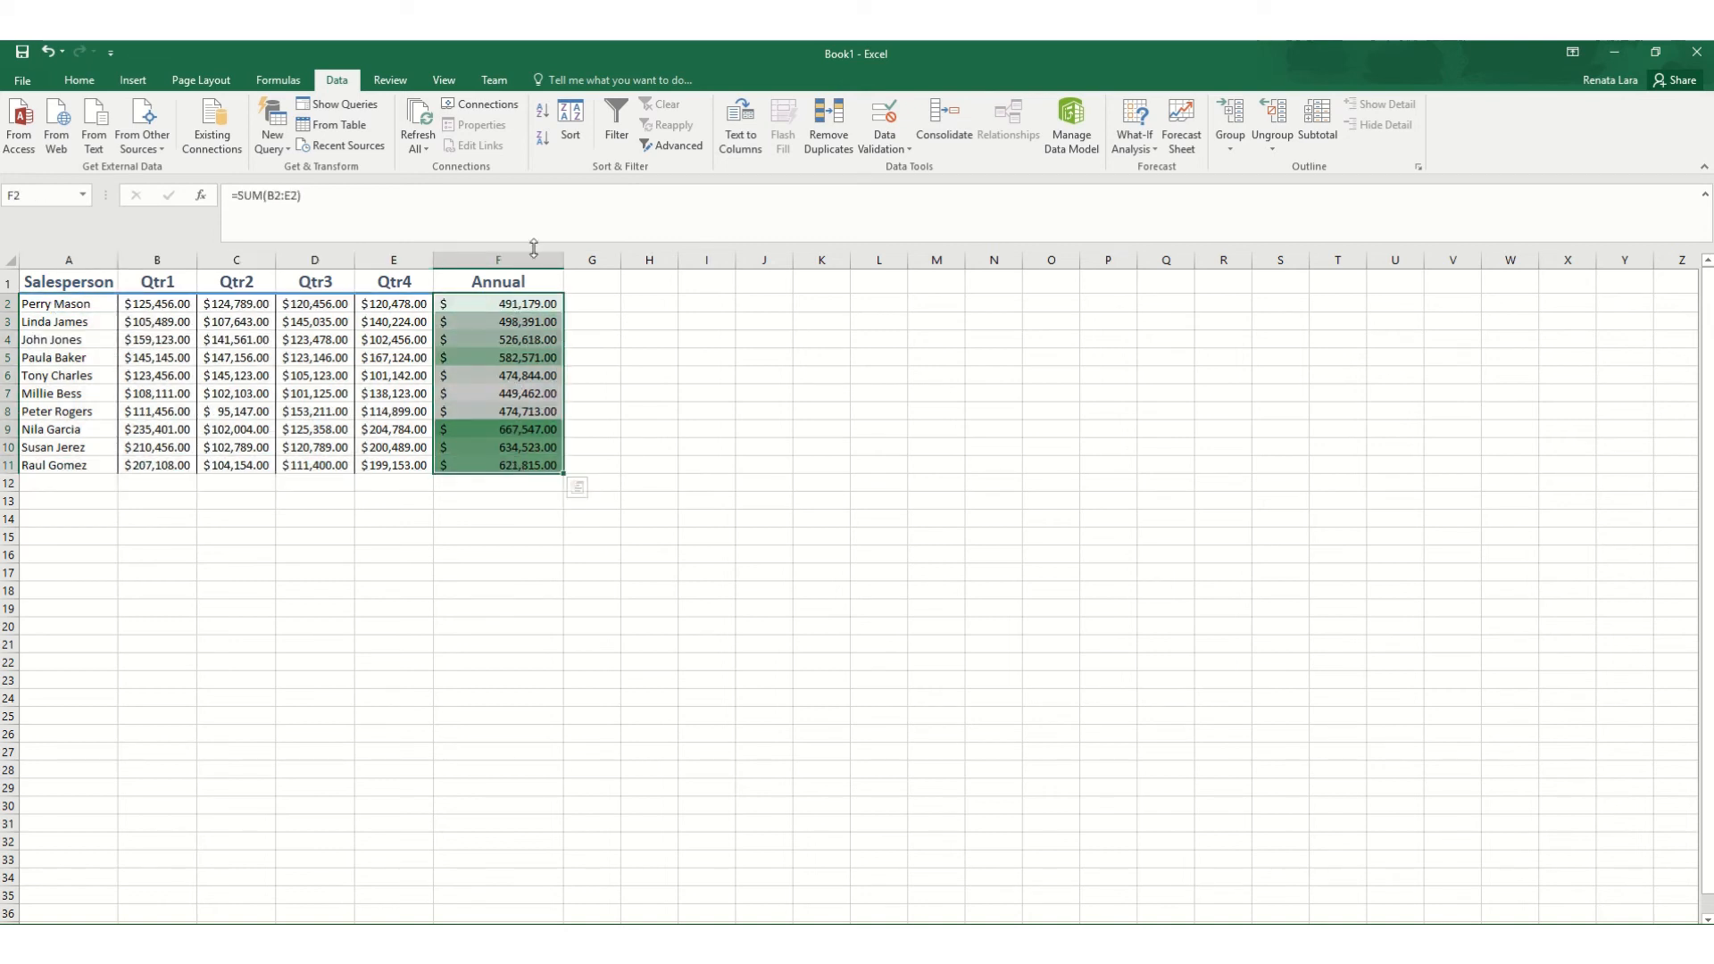
{"action": "left_click", "coordinate": [543, 115]}
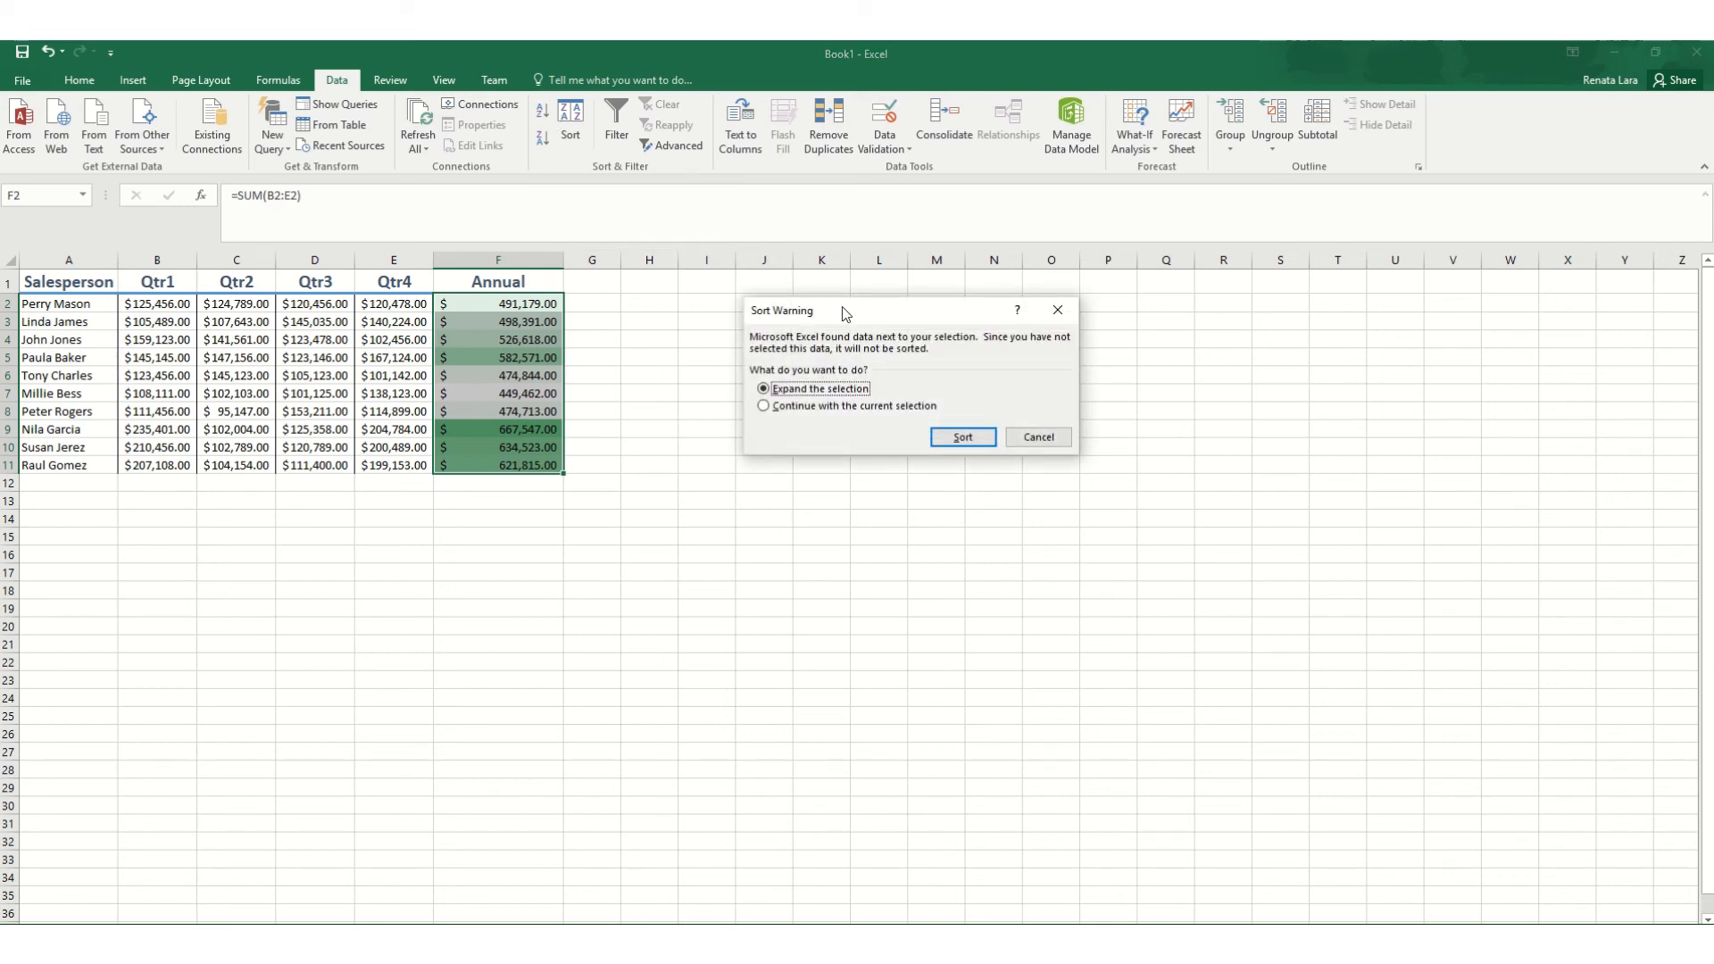
{"action": "left_click_drag", "start_coordinate": [845, 313], "coordinate": [718, 311]}
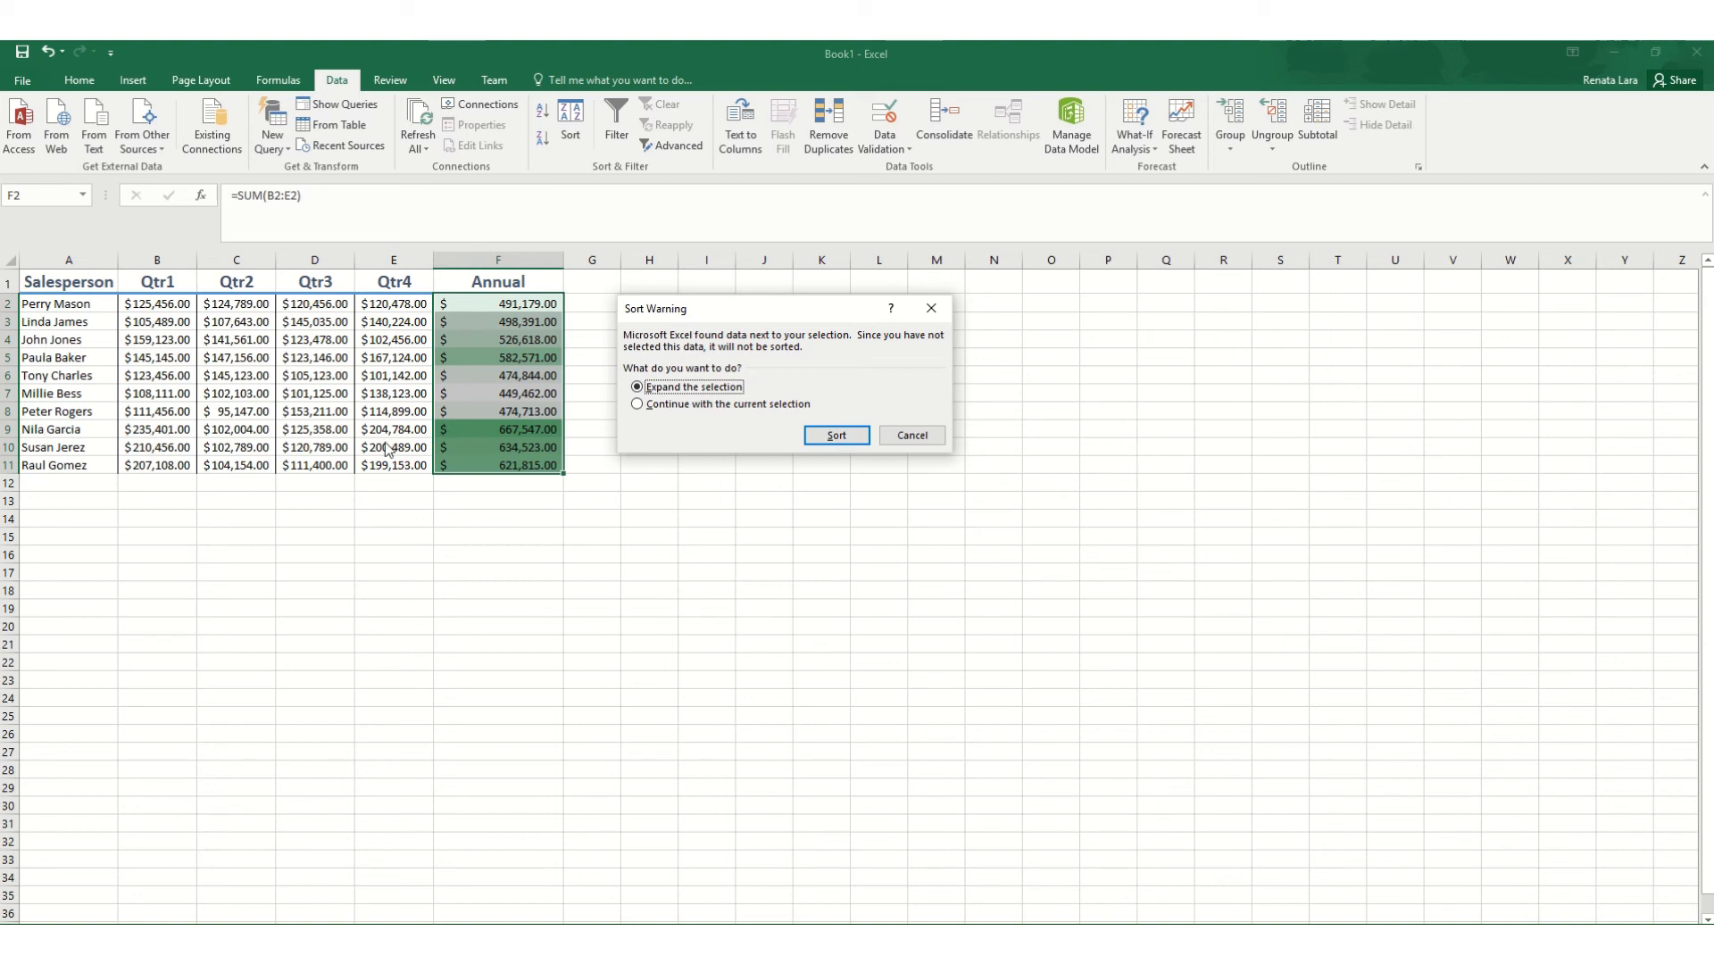
{"action": "left_click", "coordinate": [638, 406]}
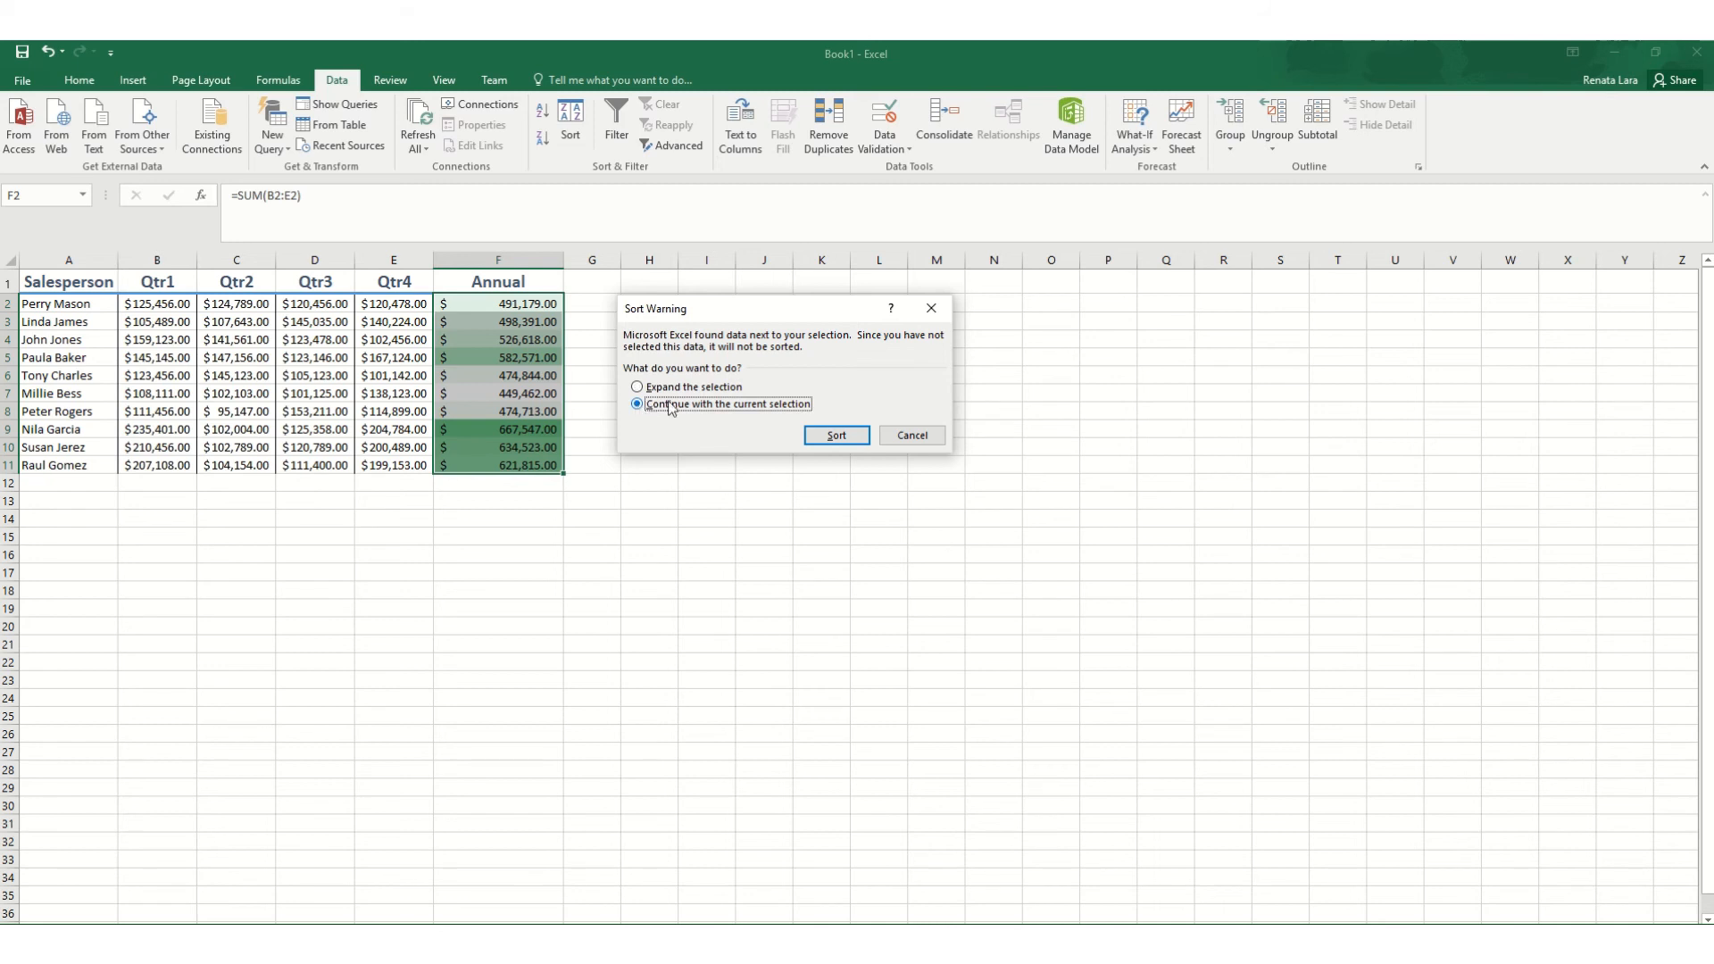
{"action": "left_click", "coordinate": [833, 437]}
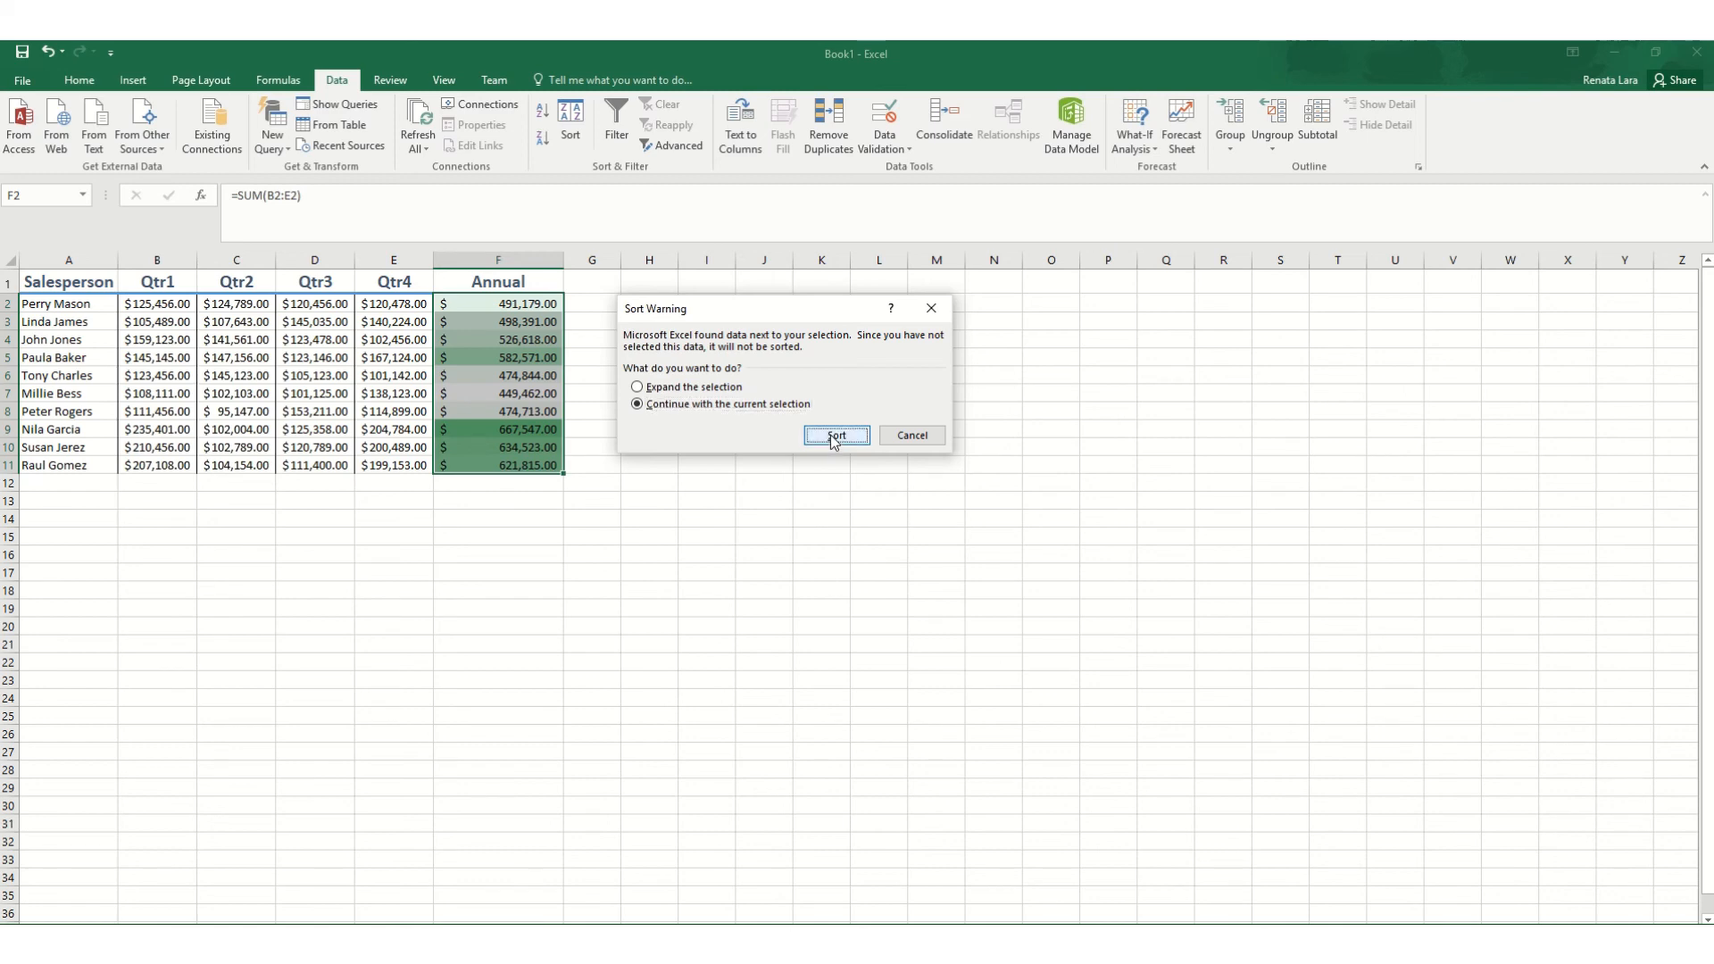
- Undo the sort and the green-to-white color scale on the annual totals in F2:F11
{"action": "left_click", "coordinate": [549, 376]}
{"action": "left_click", "coordinate": [477, 451]}
{"action": "left_click", "coordinate": [483, 410]}
{"action": "left_click_drag", "start_coordinate": [495, 303], "coordinate": [522, 470]}
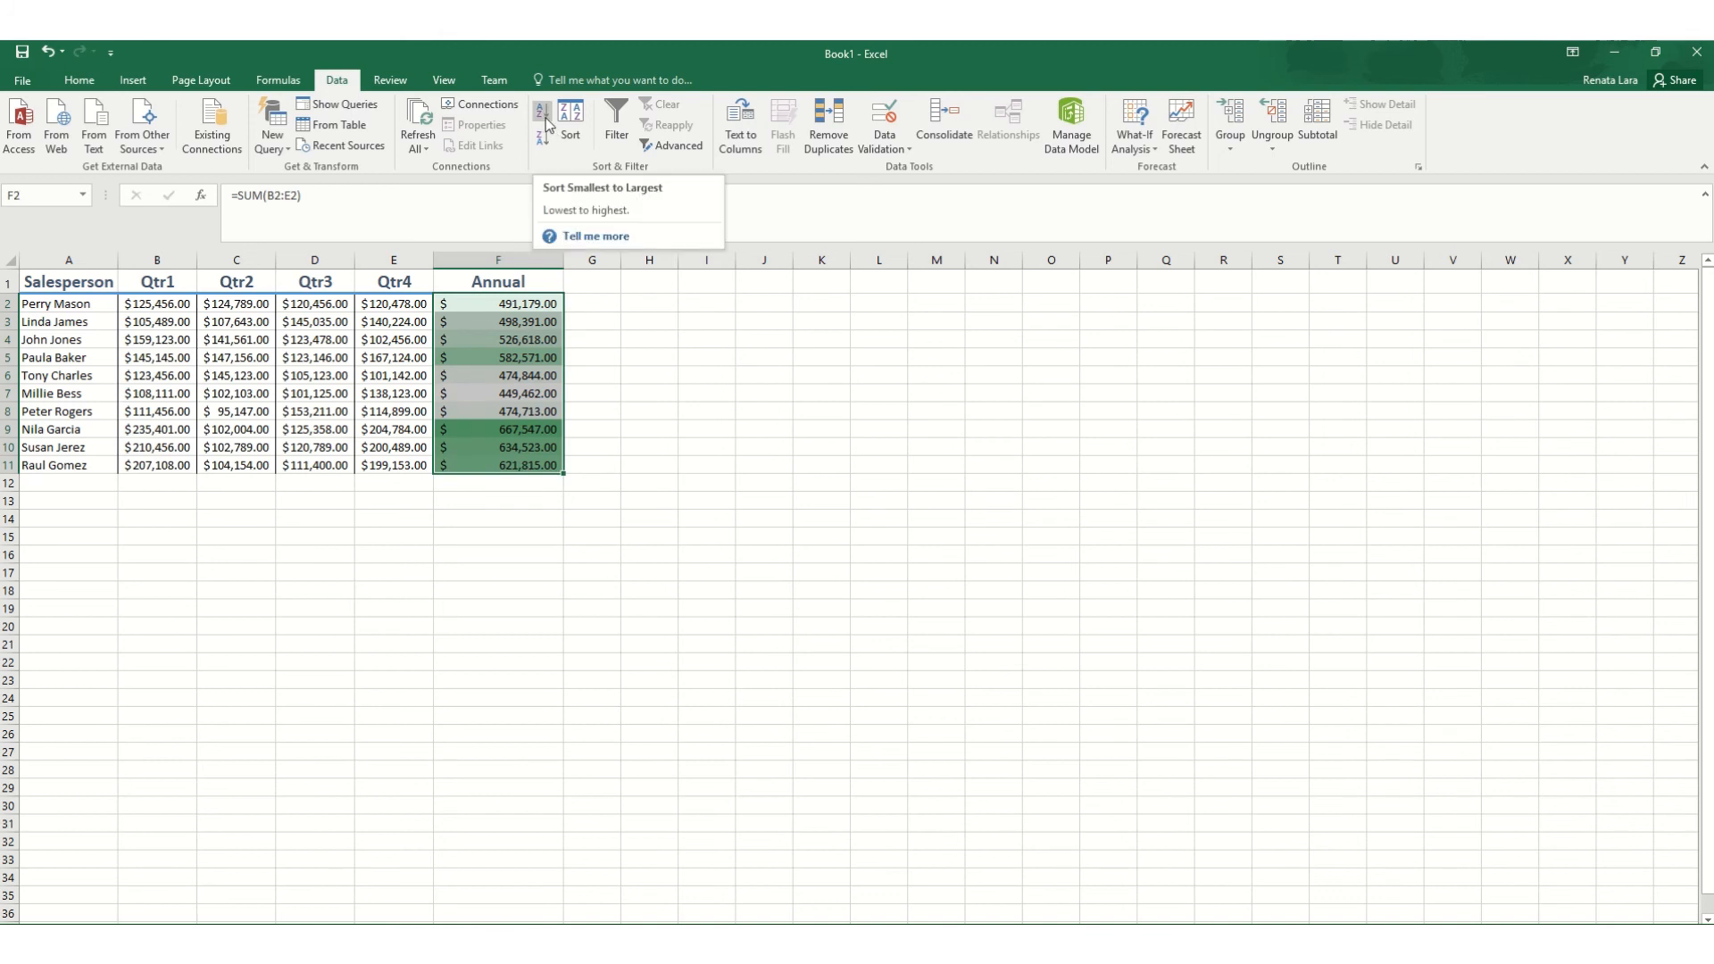
{"action": "key", "text": "ctrl+z"}
{"action": "key", "text": "ctrl+z"}
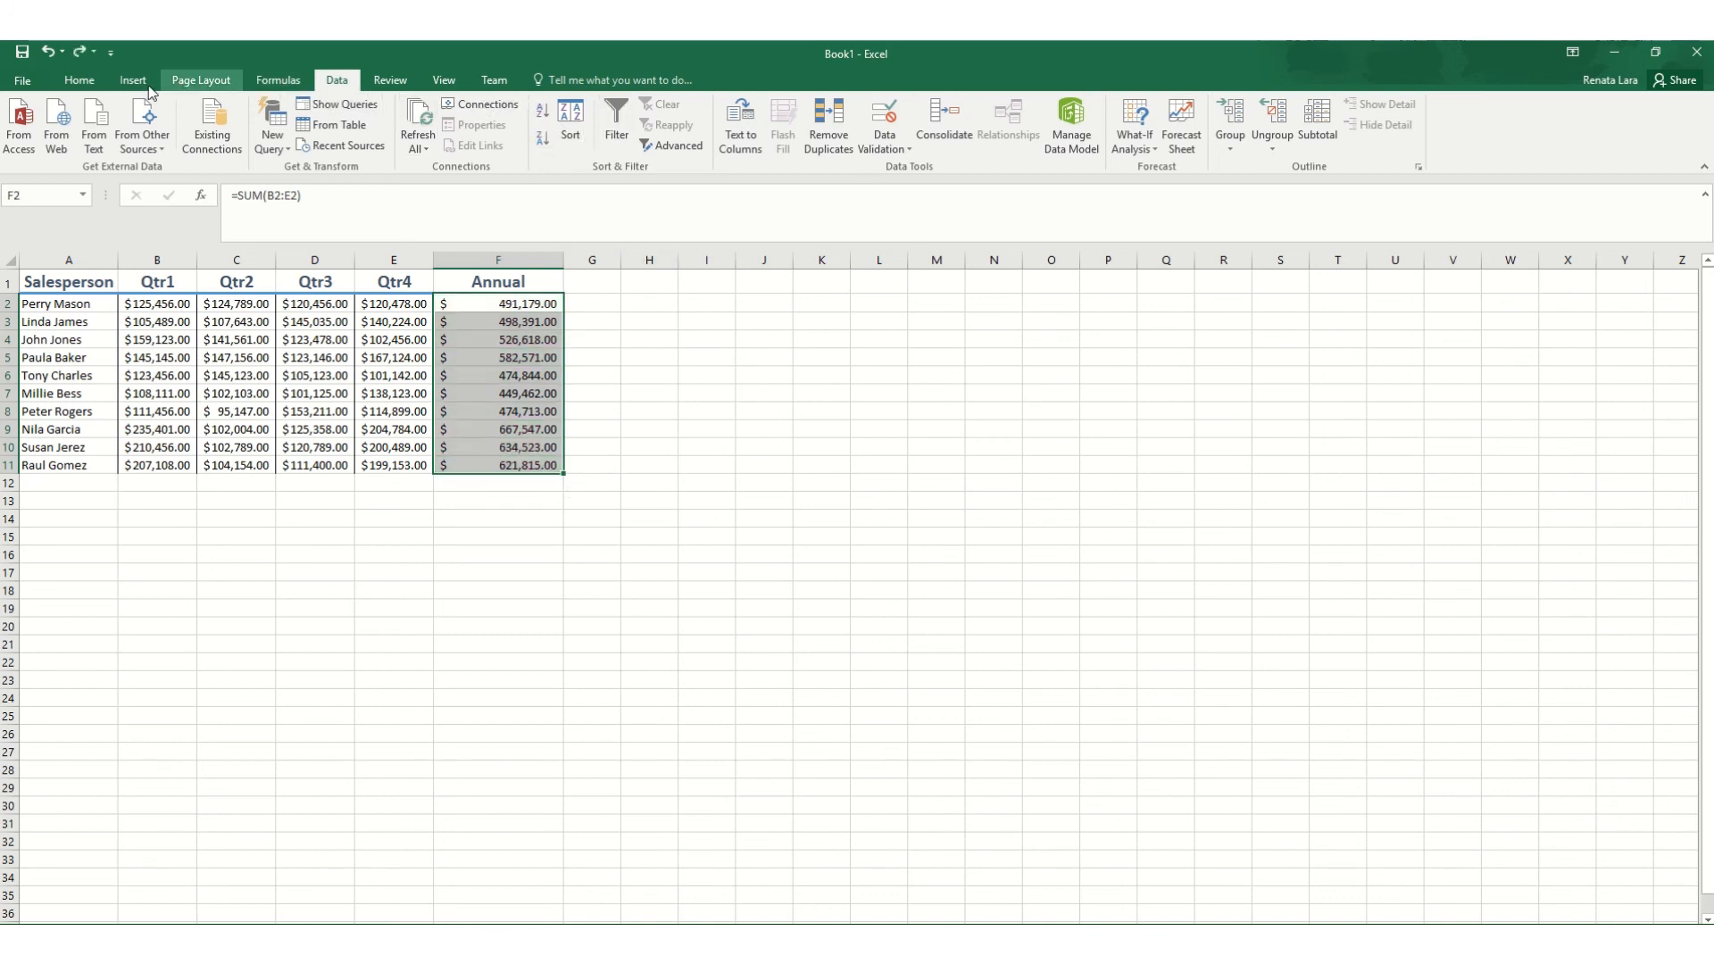
- Apply the White - Green color scale to F2:F11, with dark green for the lowest totals and white for the highest
{"action": "left_click", "coordinate": [79, 80]}
{"action": "left_click", "coordinate": [744, 158]}
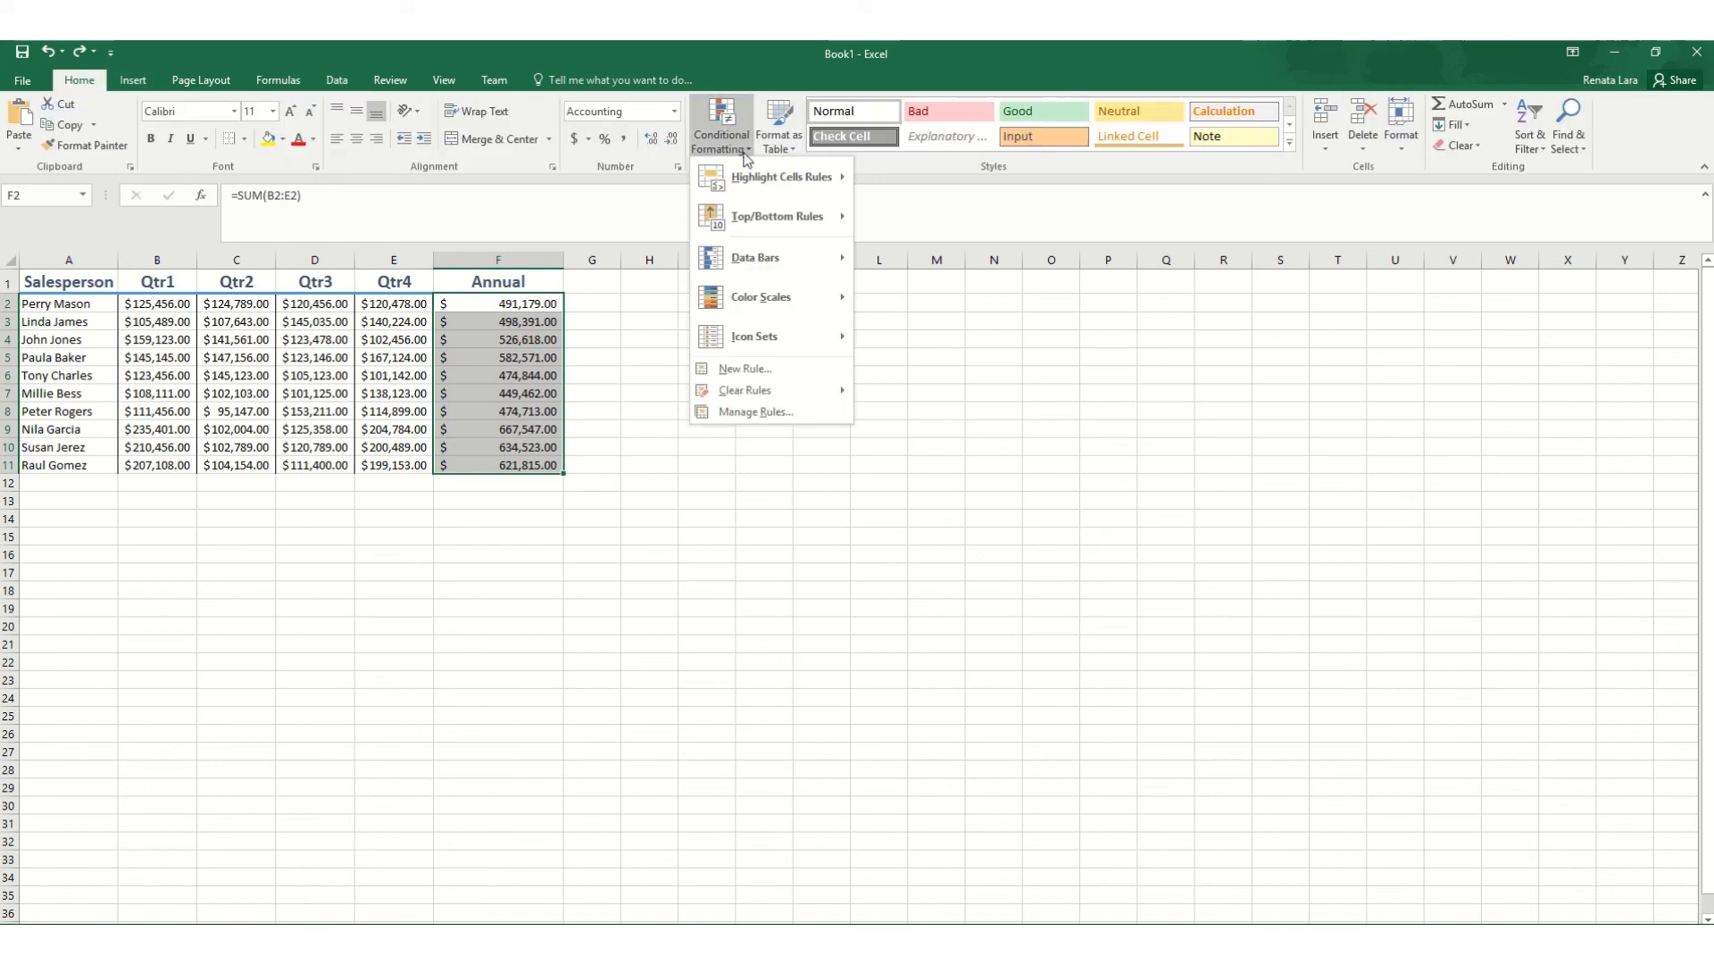
{"action": "mouse_move", "coordinate": [806, 304]}
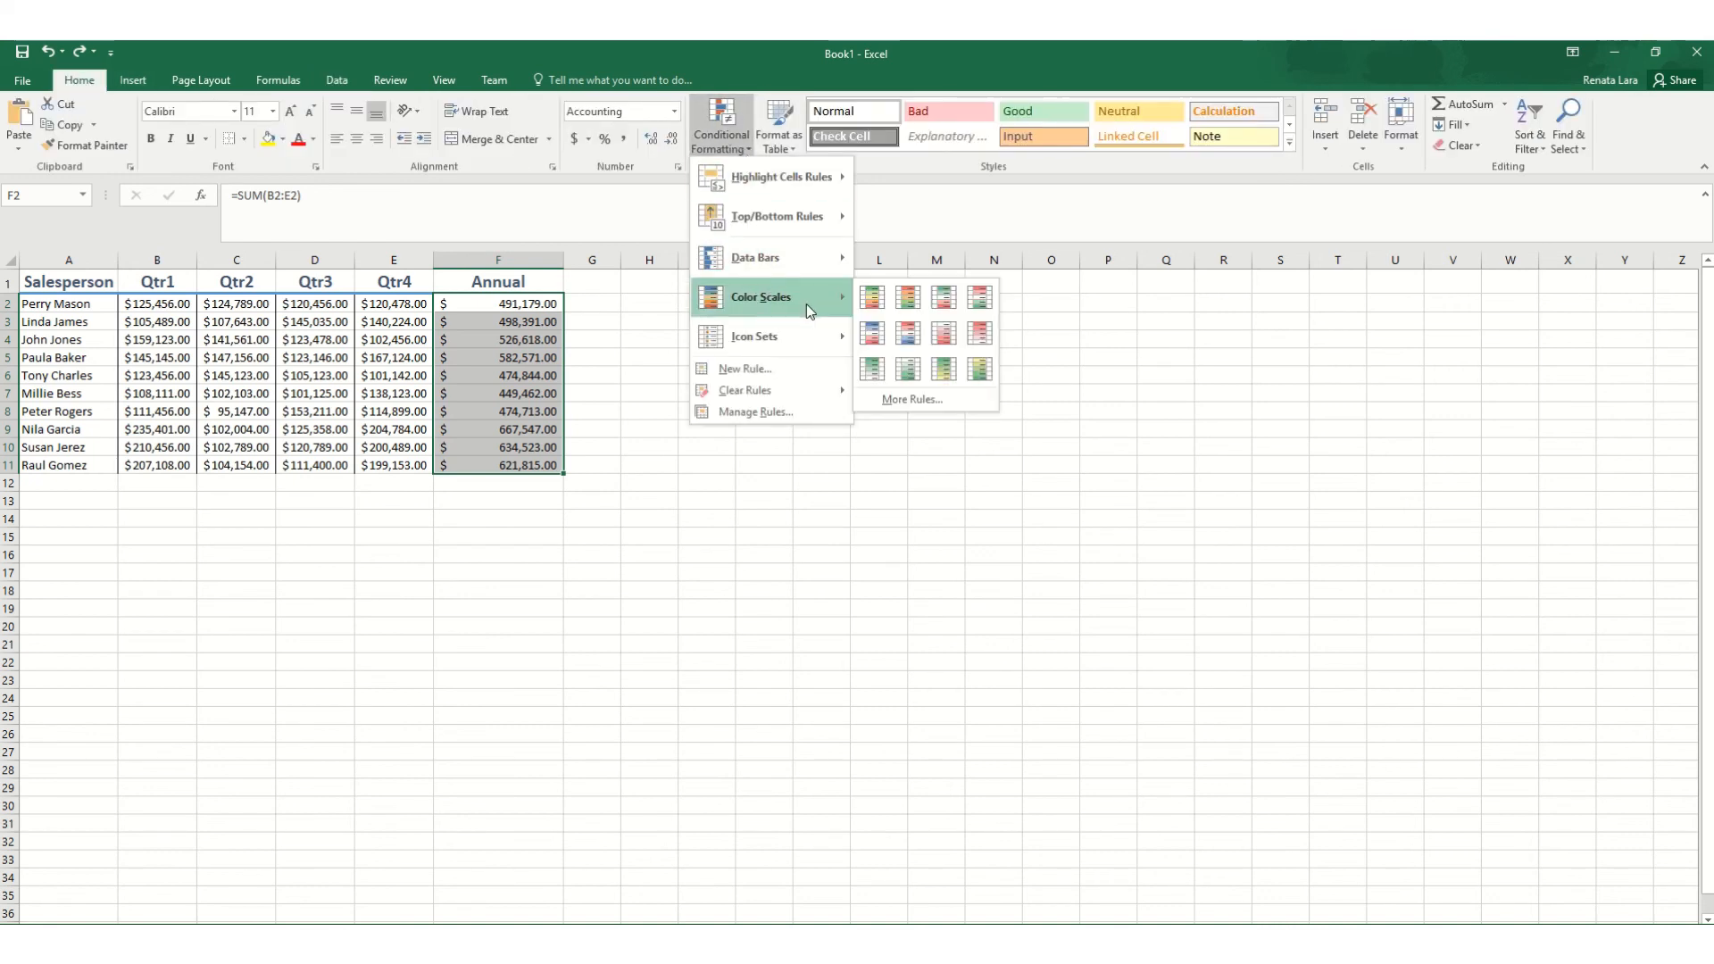
{"action": "left_click", "coordinate": [876, 368]}
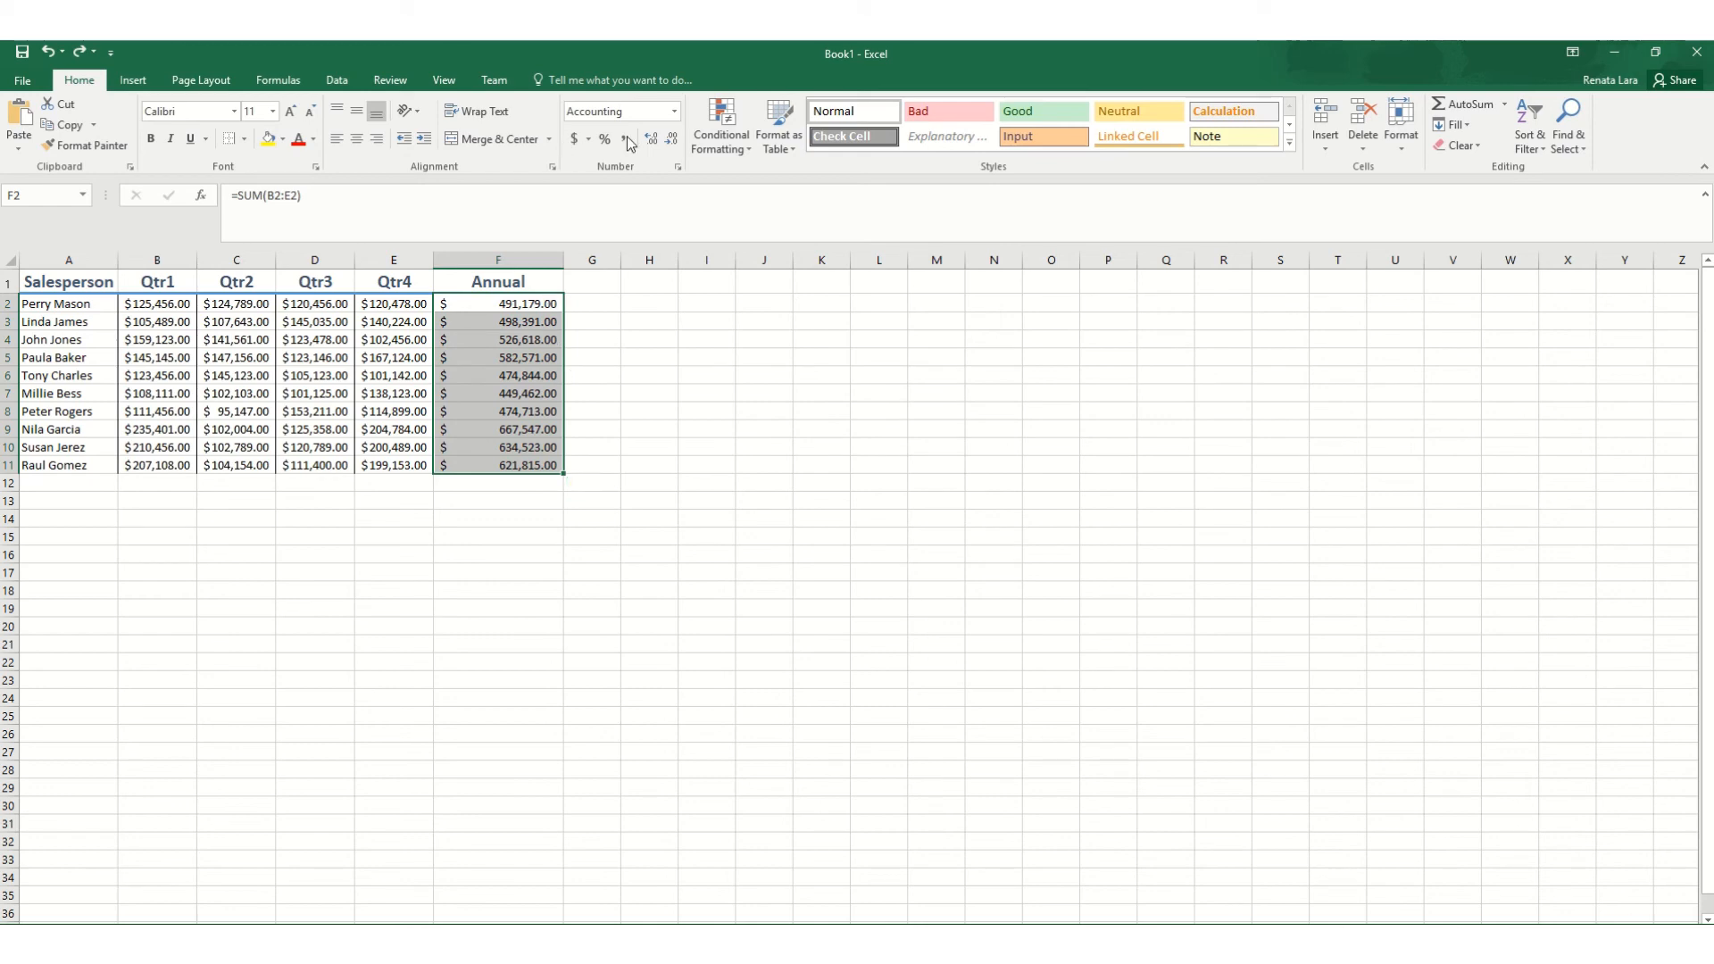
{"action": "left_click", "coordinate": [721, 132]}
{"action": "mouse_move", "coordinate": [810, 312]}
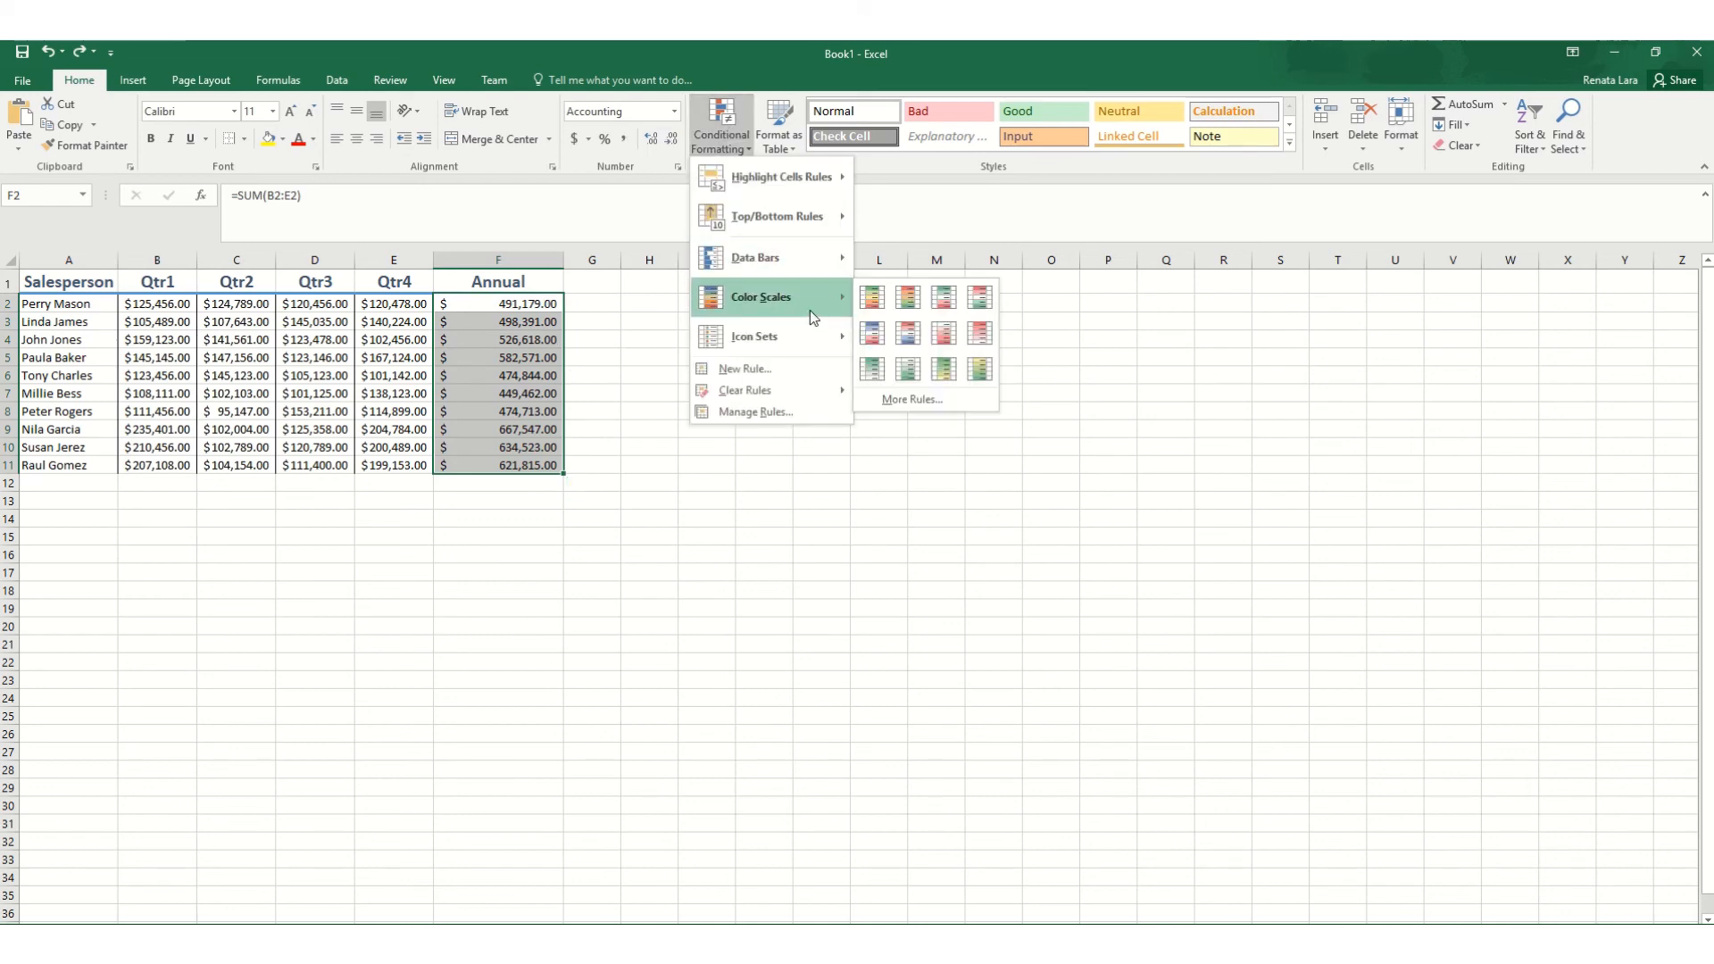
{"action": "left_click", "coordinate": [908, 370]}
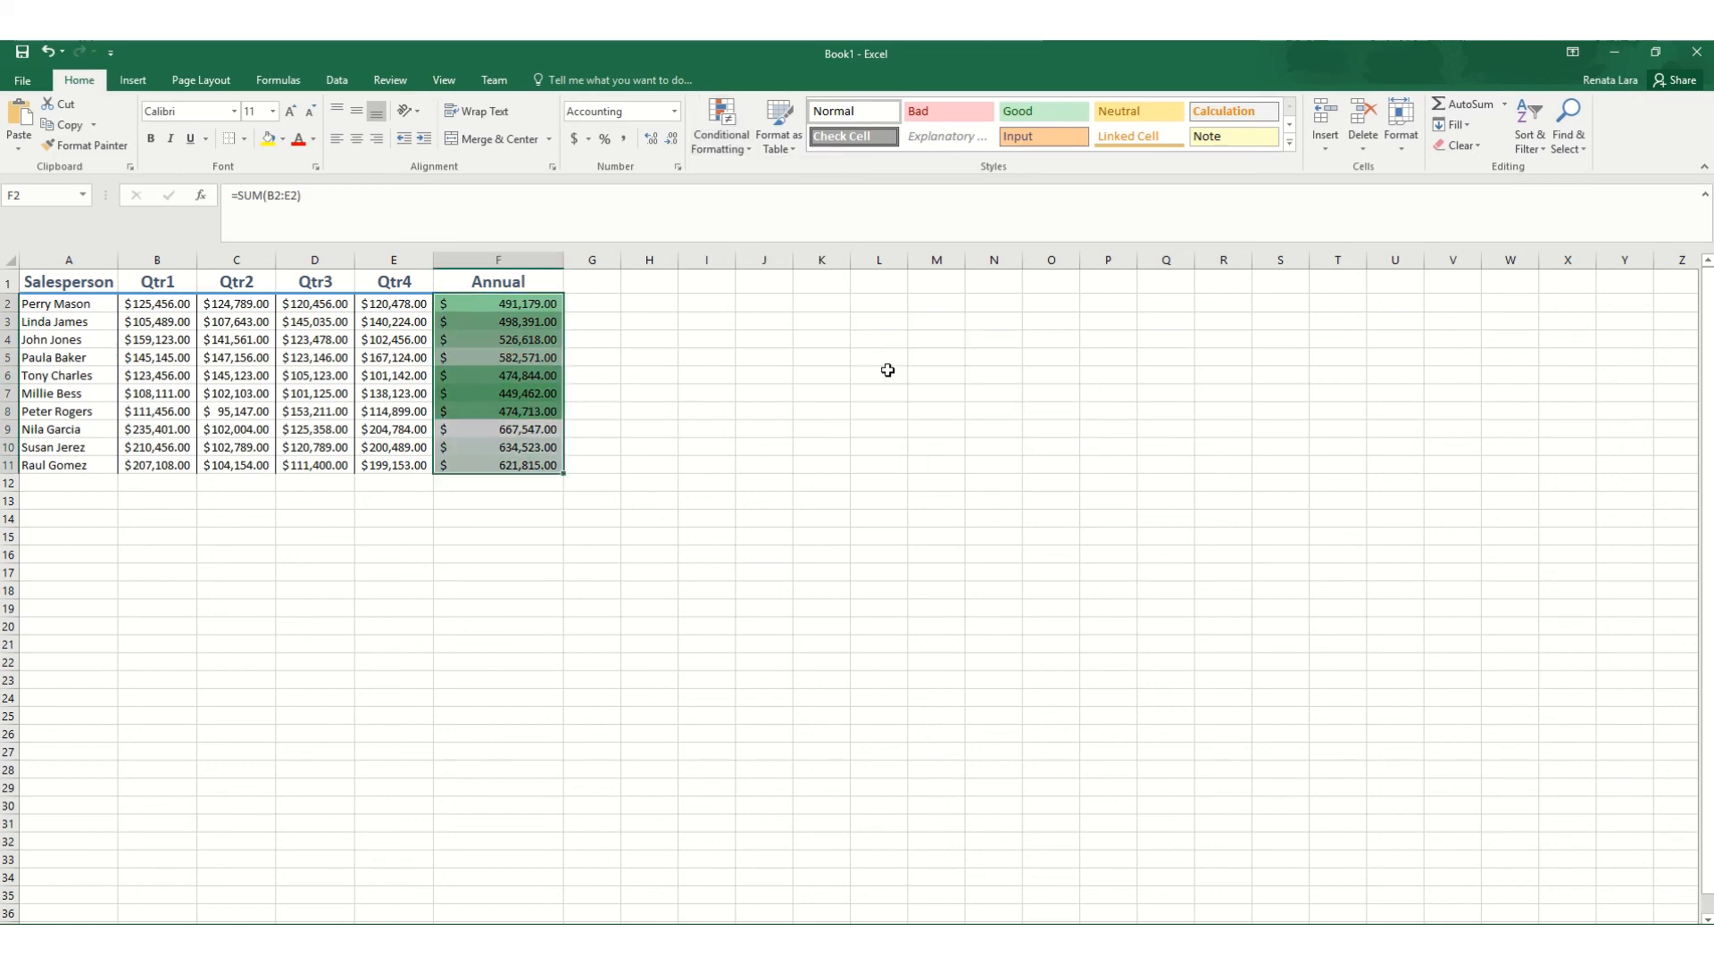
- Create a custom 2-Color Scale rule for F2:F11 with light green for the lowest value and dark green for the highest value
{"action": "left_click", "coordinate": [748, 147]}
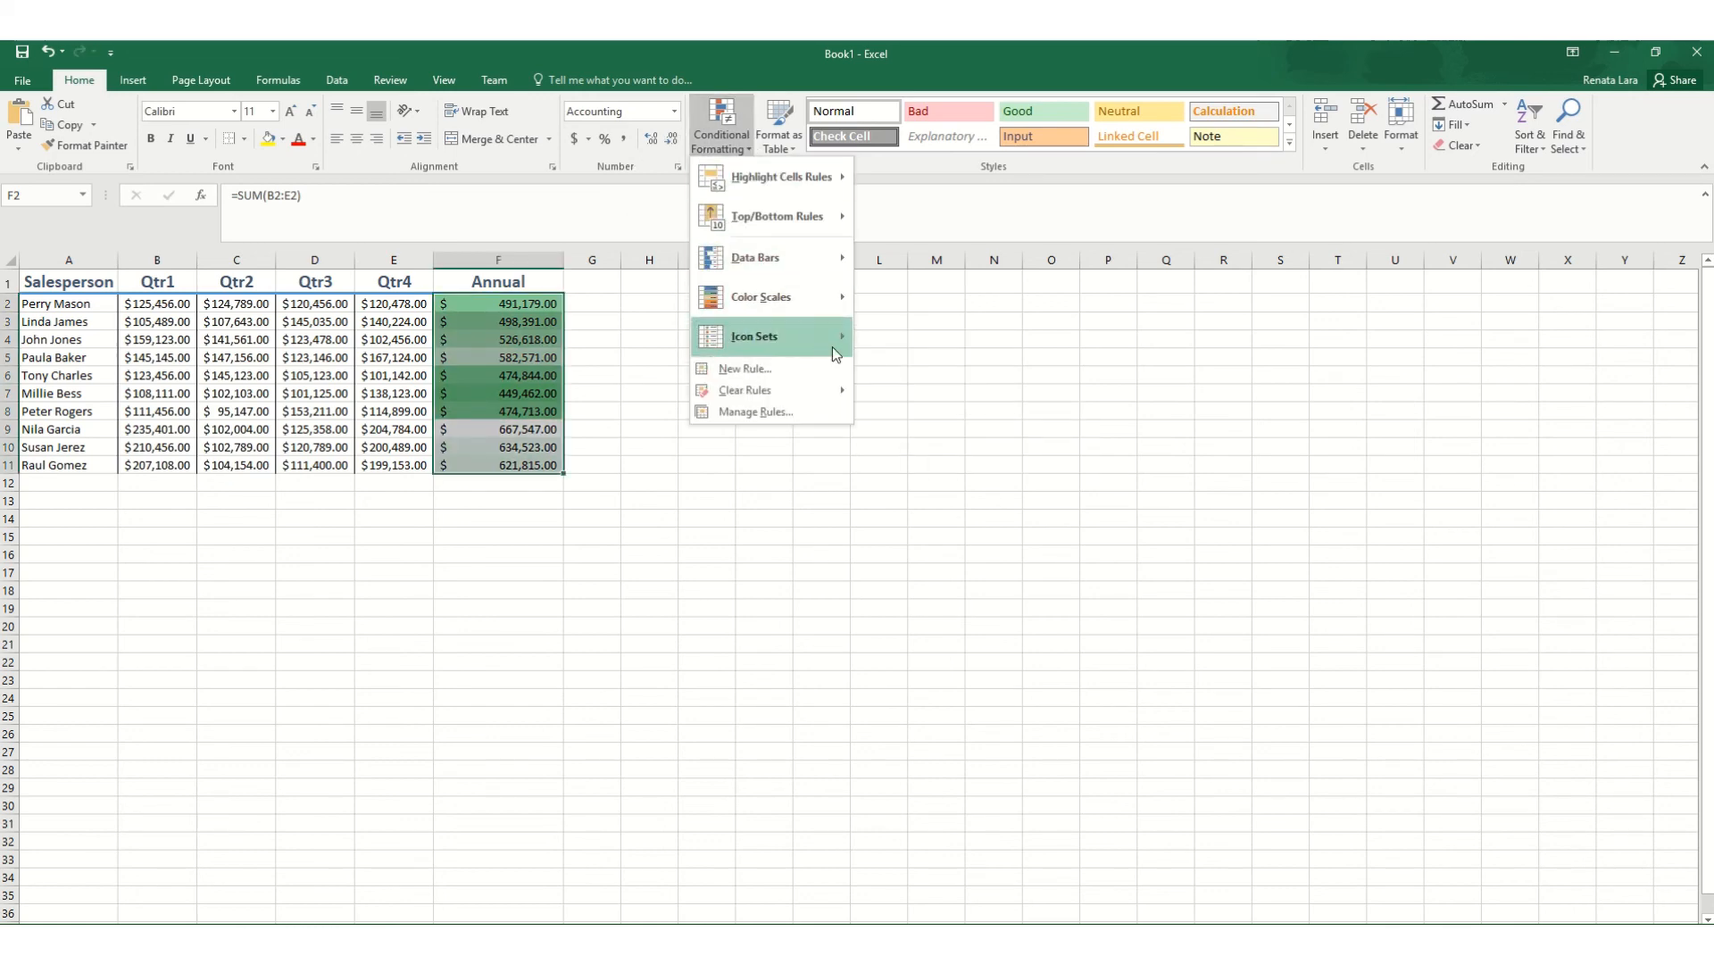
{"action": "mouse_move", "coordinate": [817, 298]}
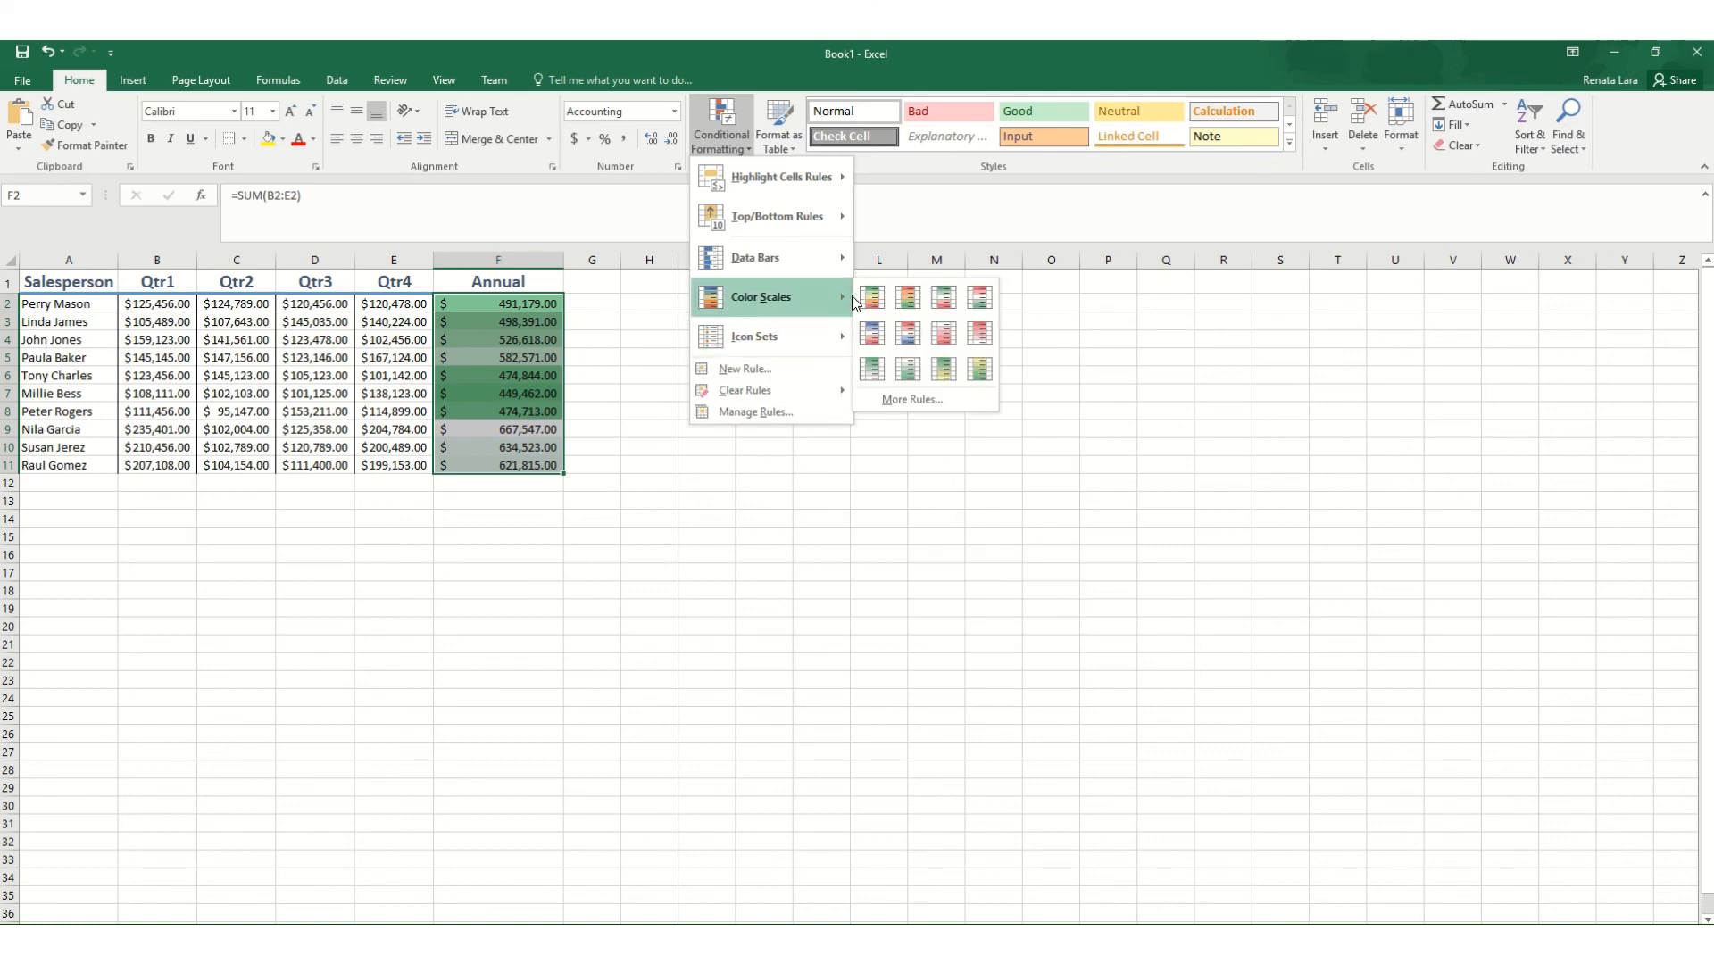
{"action": "left_click", "coordinate": [892, 395]}
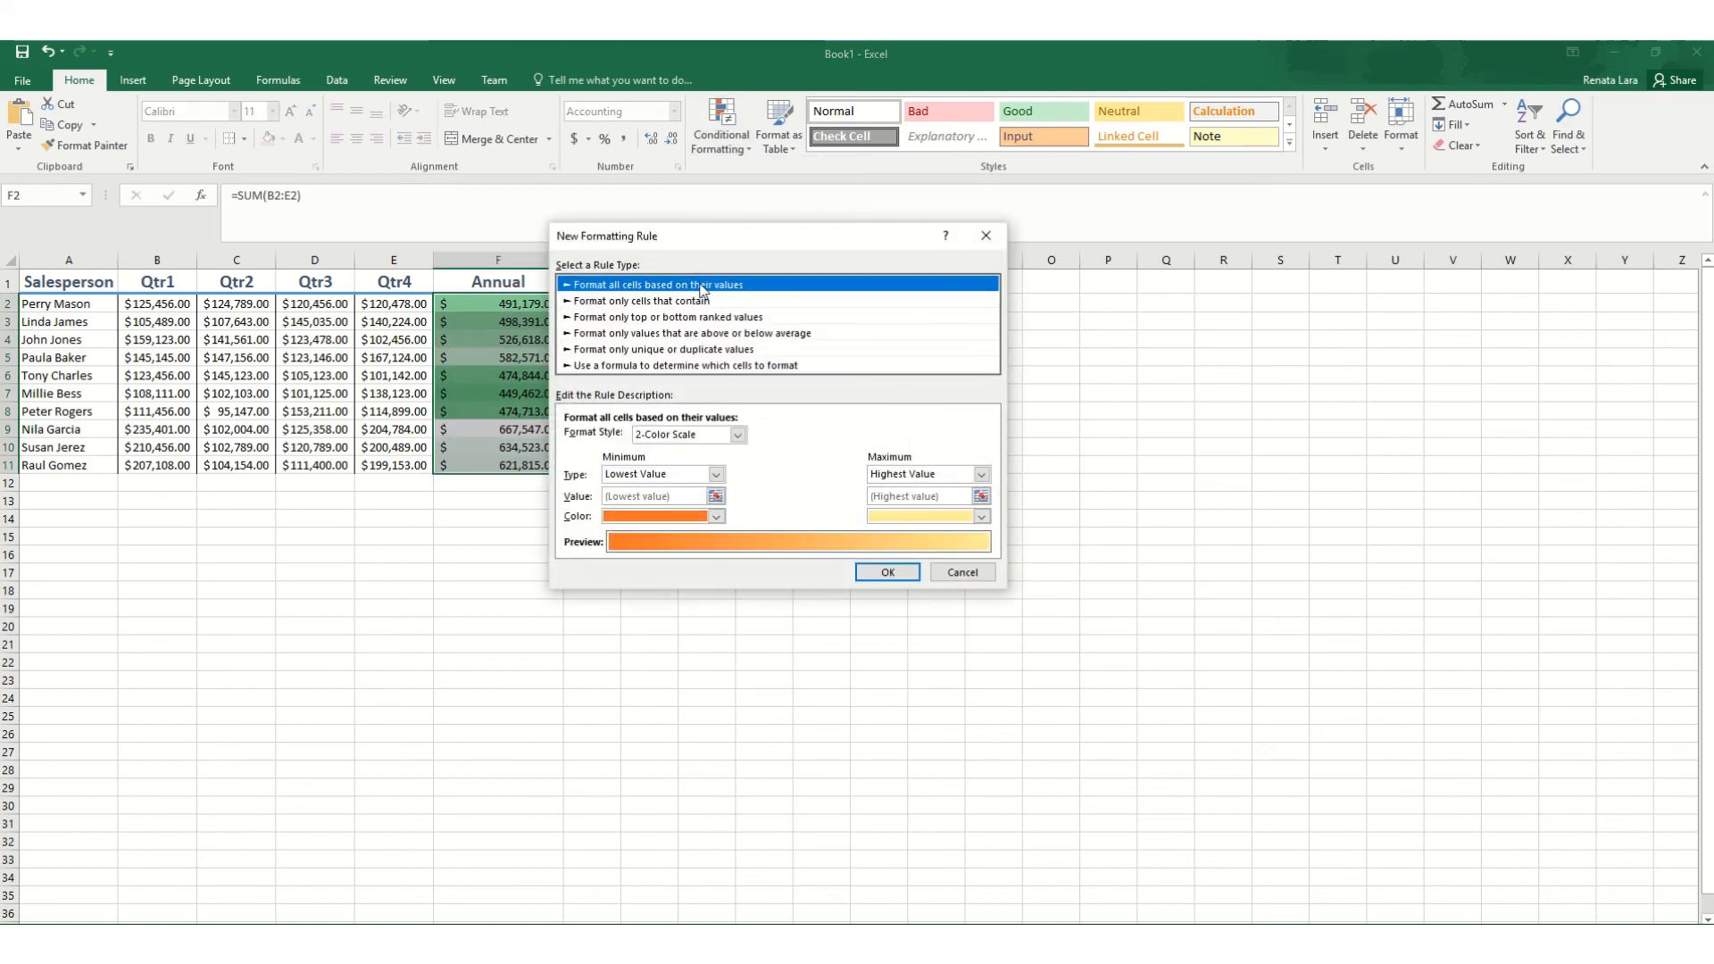
{"action": "left_click_drag", "start_coordinate": [728, 238], "coordinate": [833, 228]}
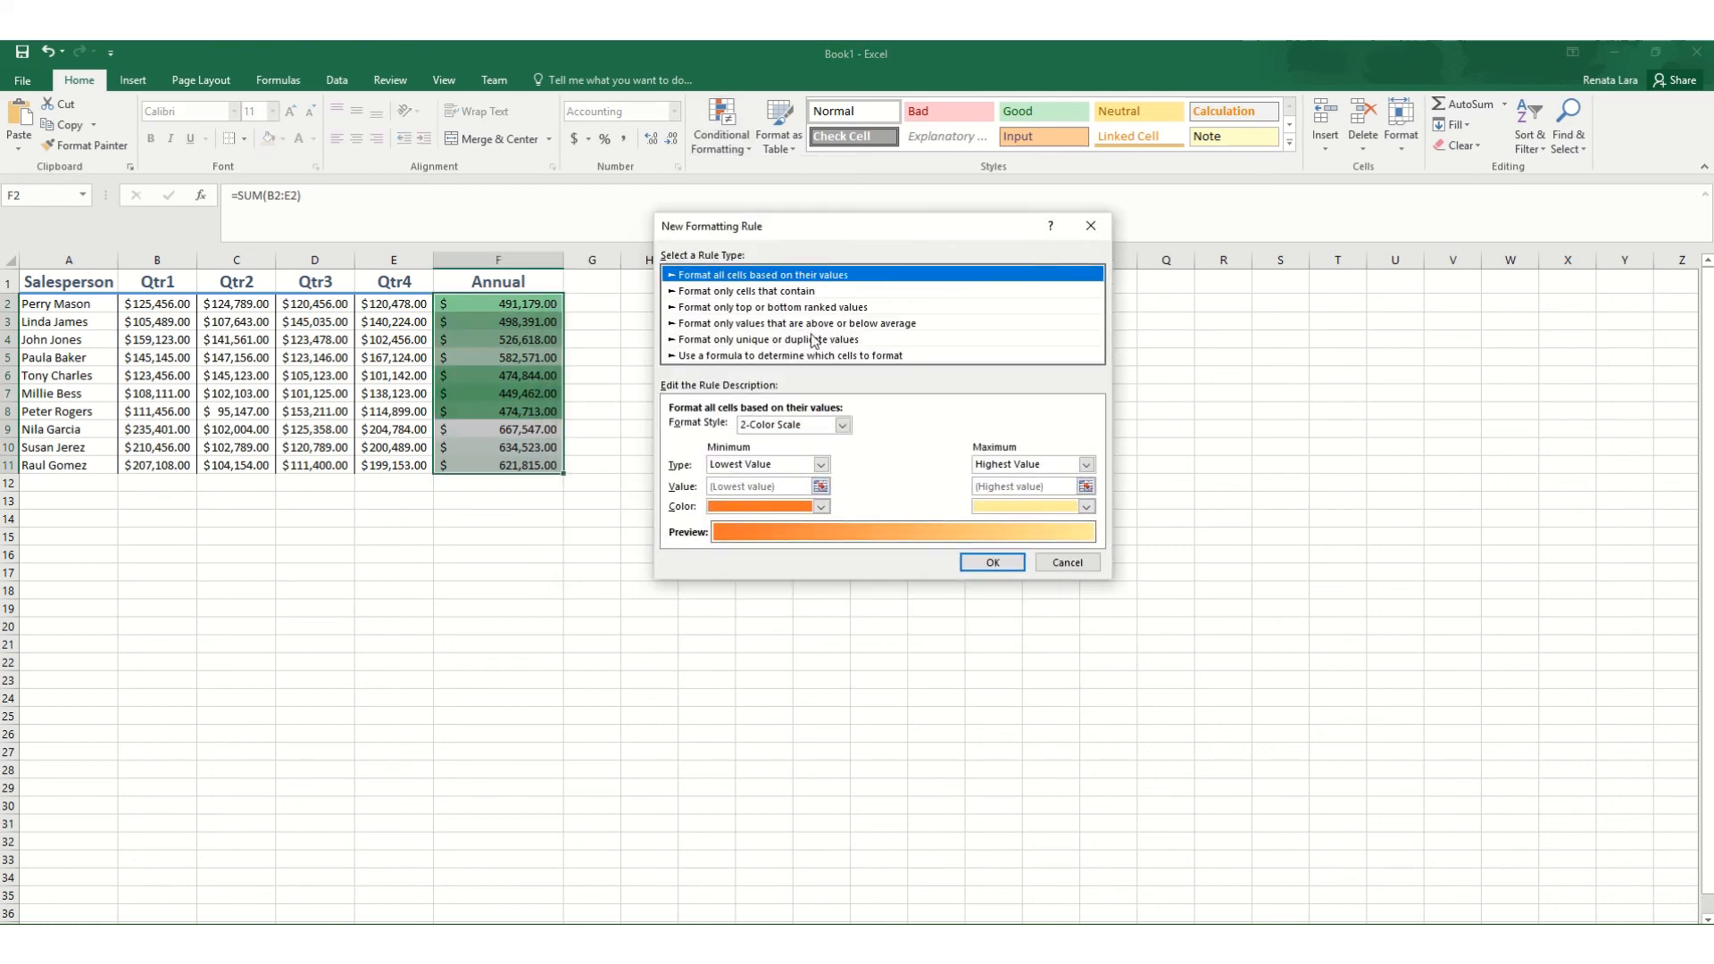
{"action": "left_click", "coordinate": [821, 506]}
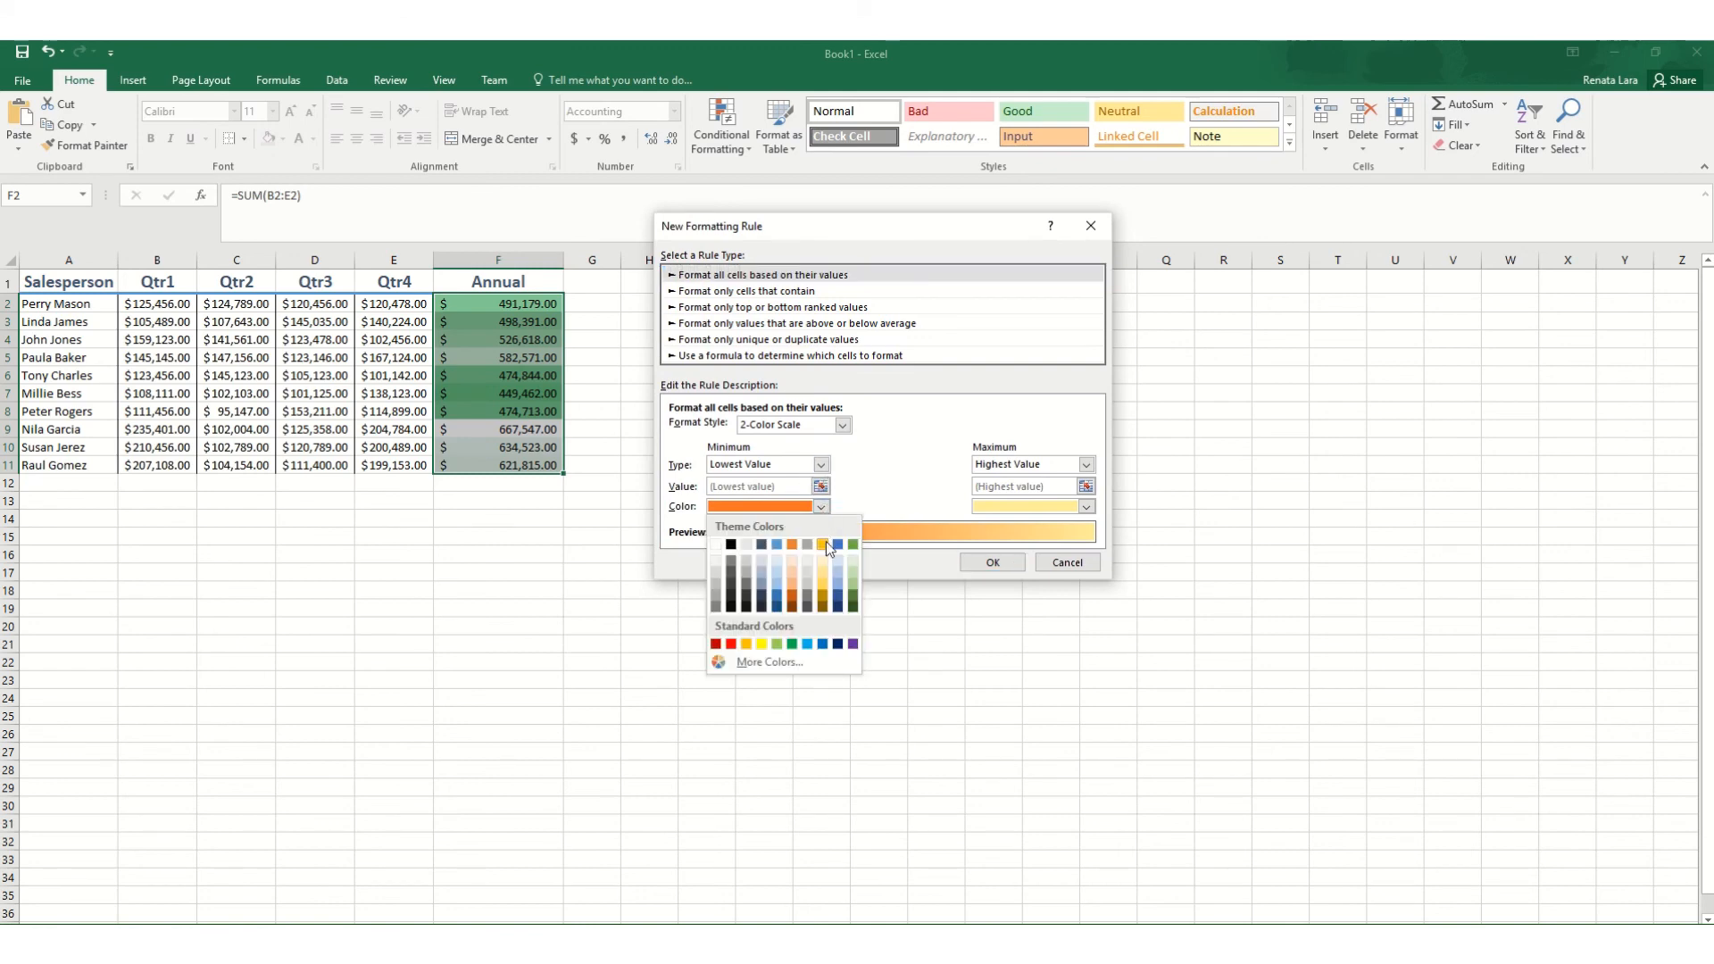
{"action": "left_click", "coordinate": [852, 561]}
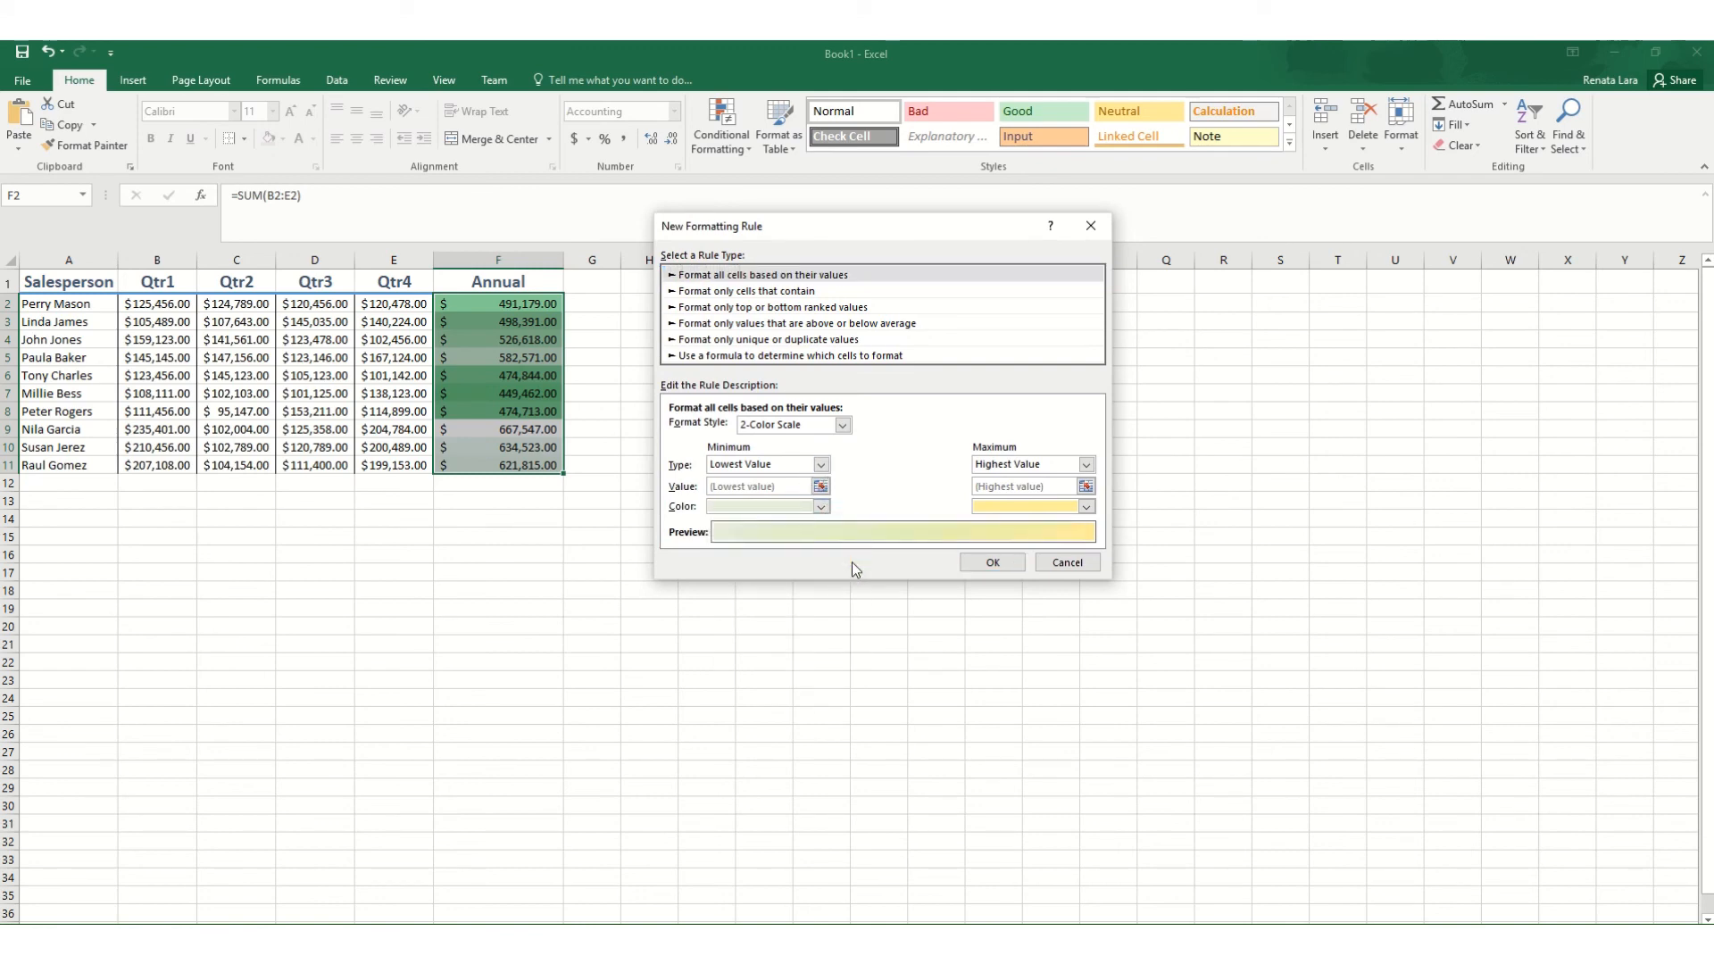
{"action": "left_click", "coordinate": [1089, 506]}
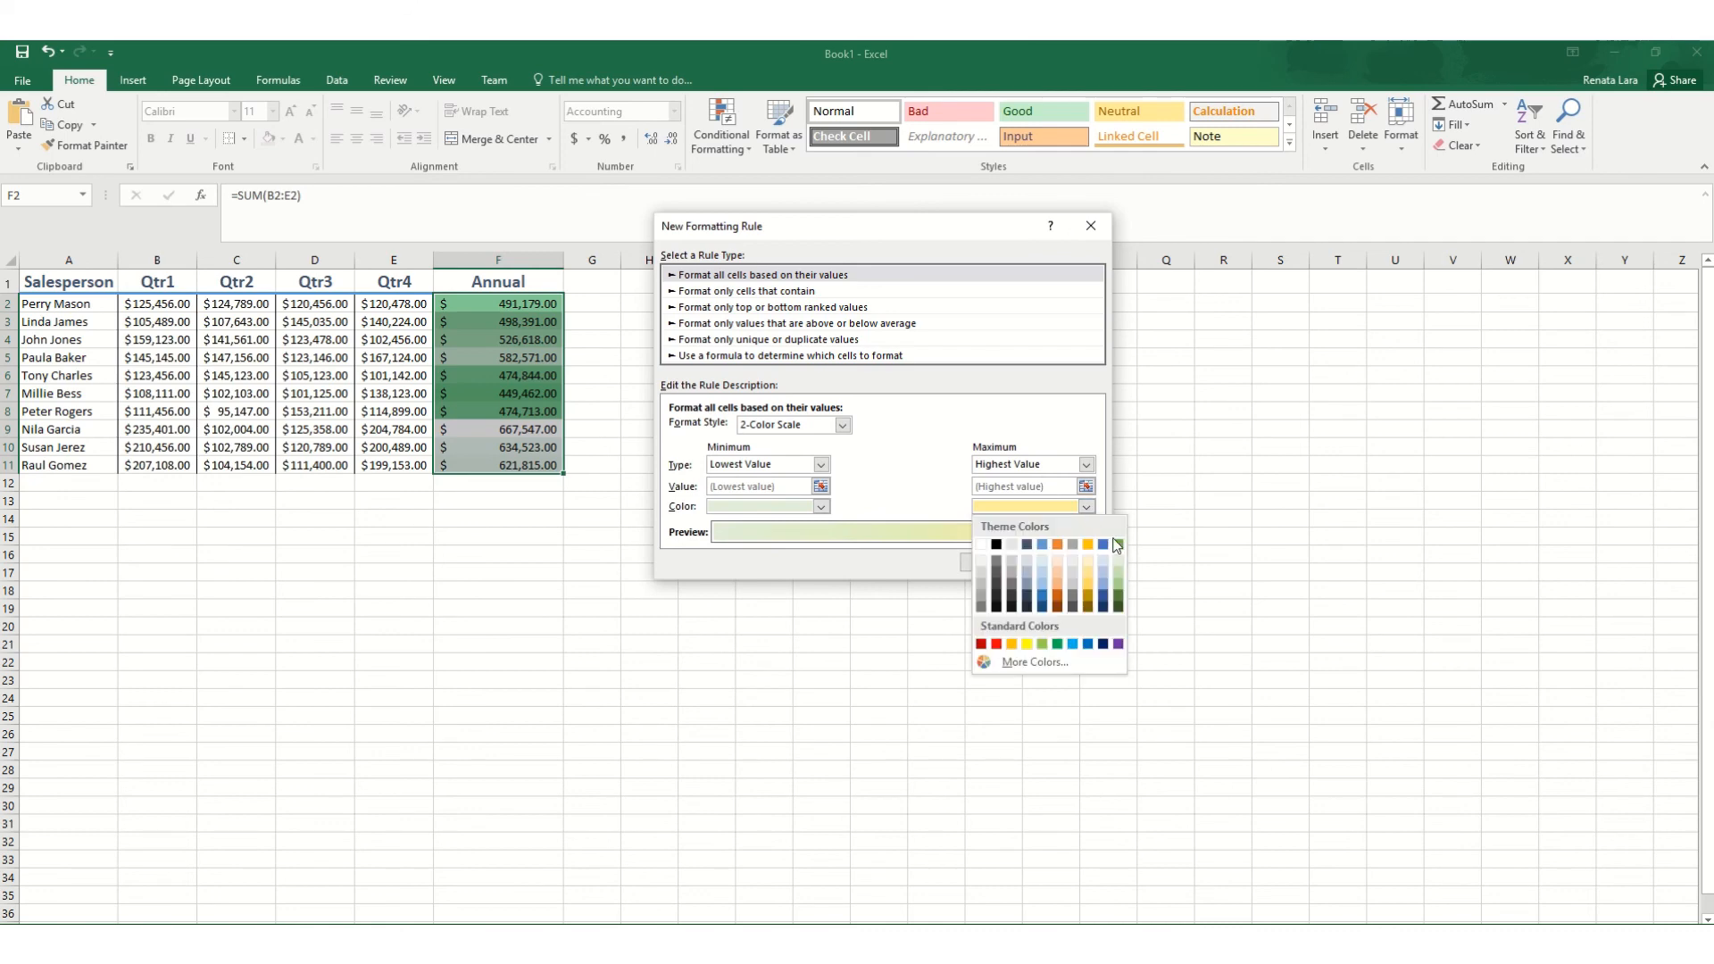
{"action": "left_click", "coordinate": [1119, 598]}
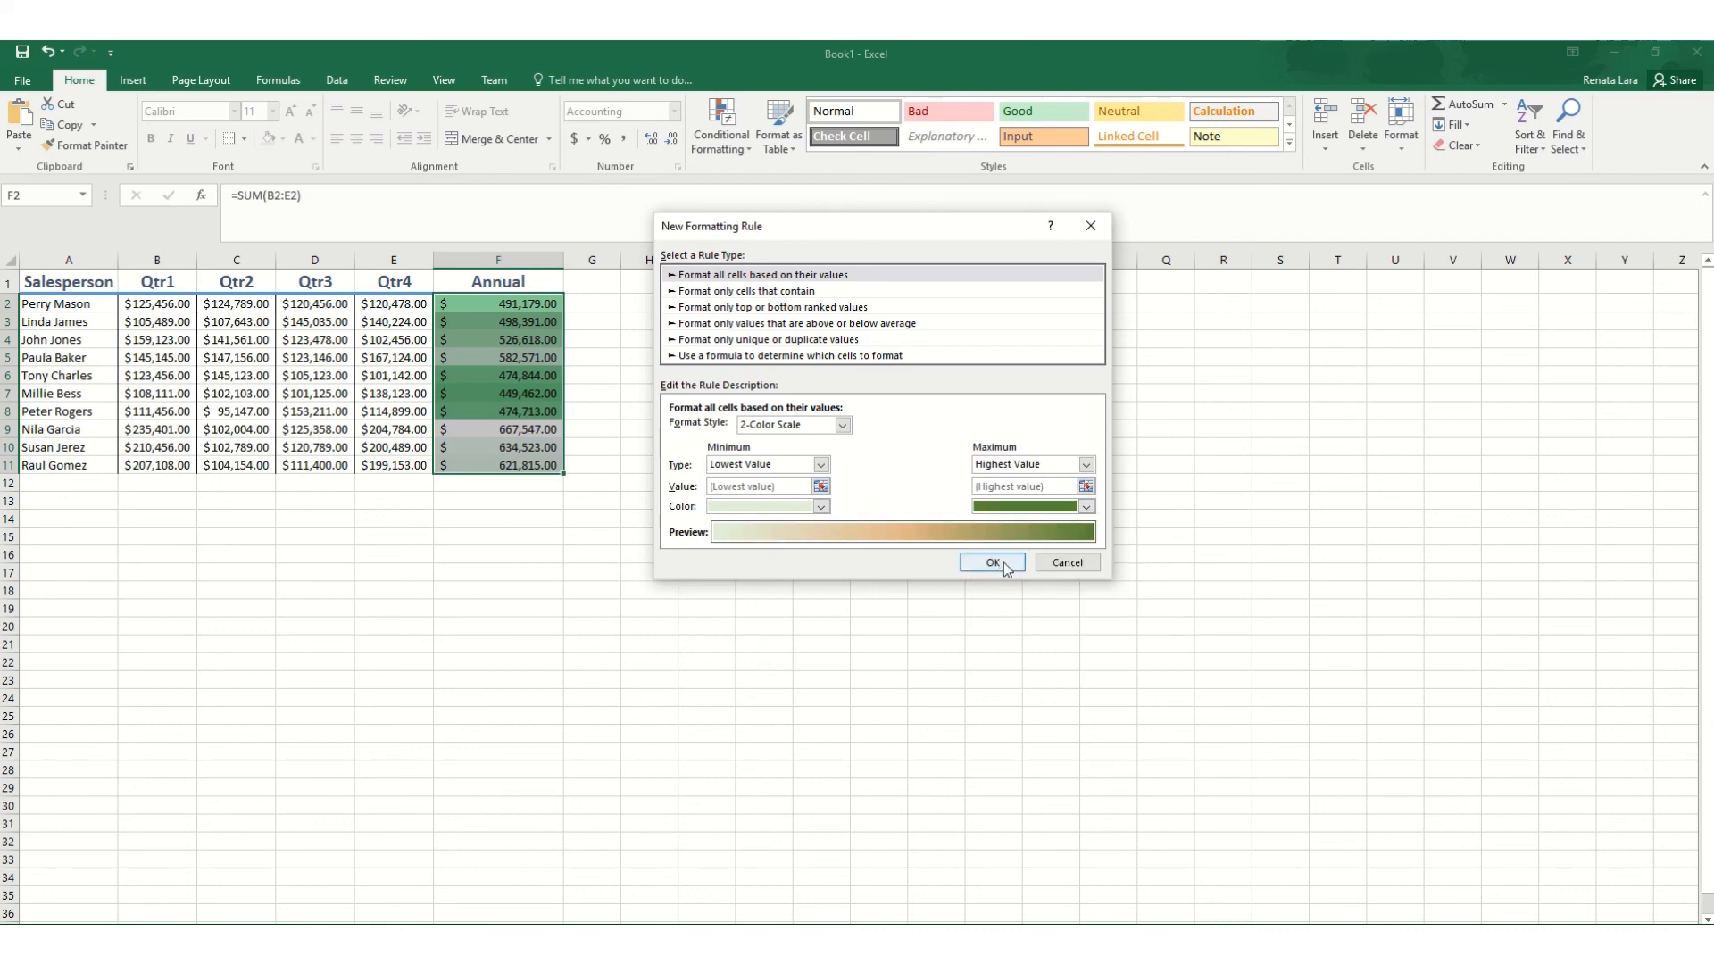
{"action": "left_click", "coordinate": [993, 563]}
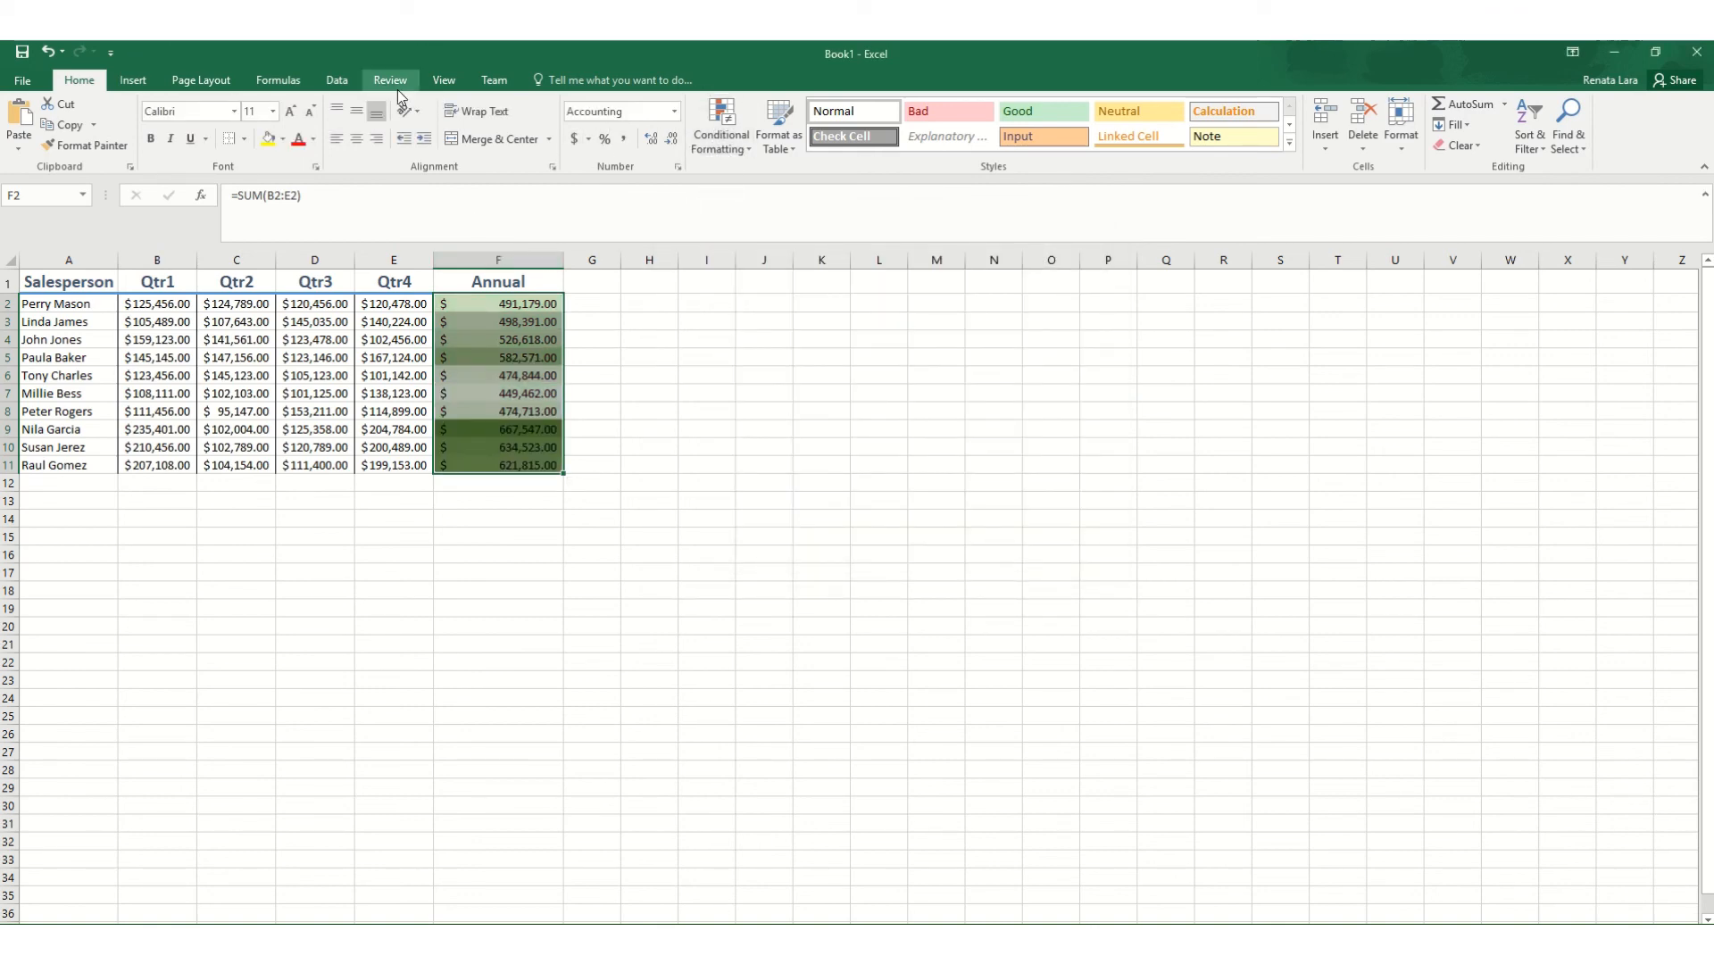
- Try to sort the recolored annual totals in F2:F11 from smallest to largest, keeping to the current selection
{"action": "left_click", "coordinate": [346, 85]}
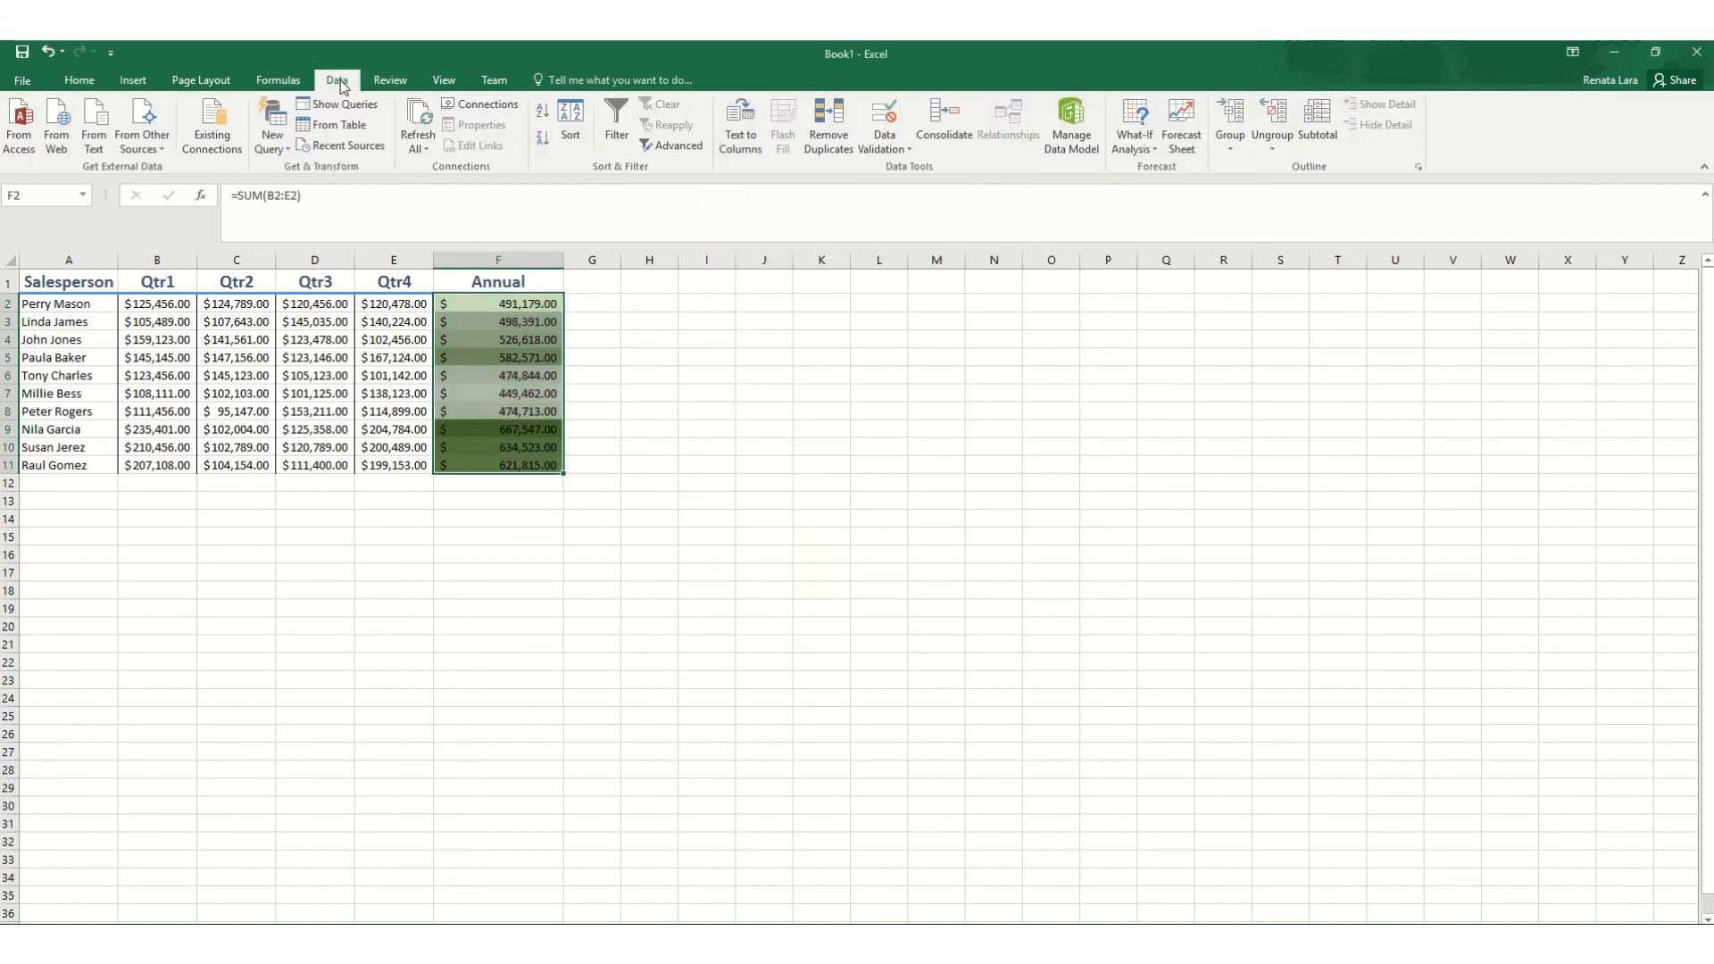
{"action": "left_click", "coordinate": [544, 112]}
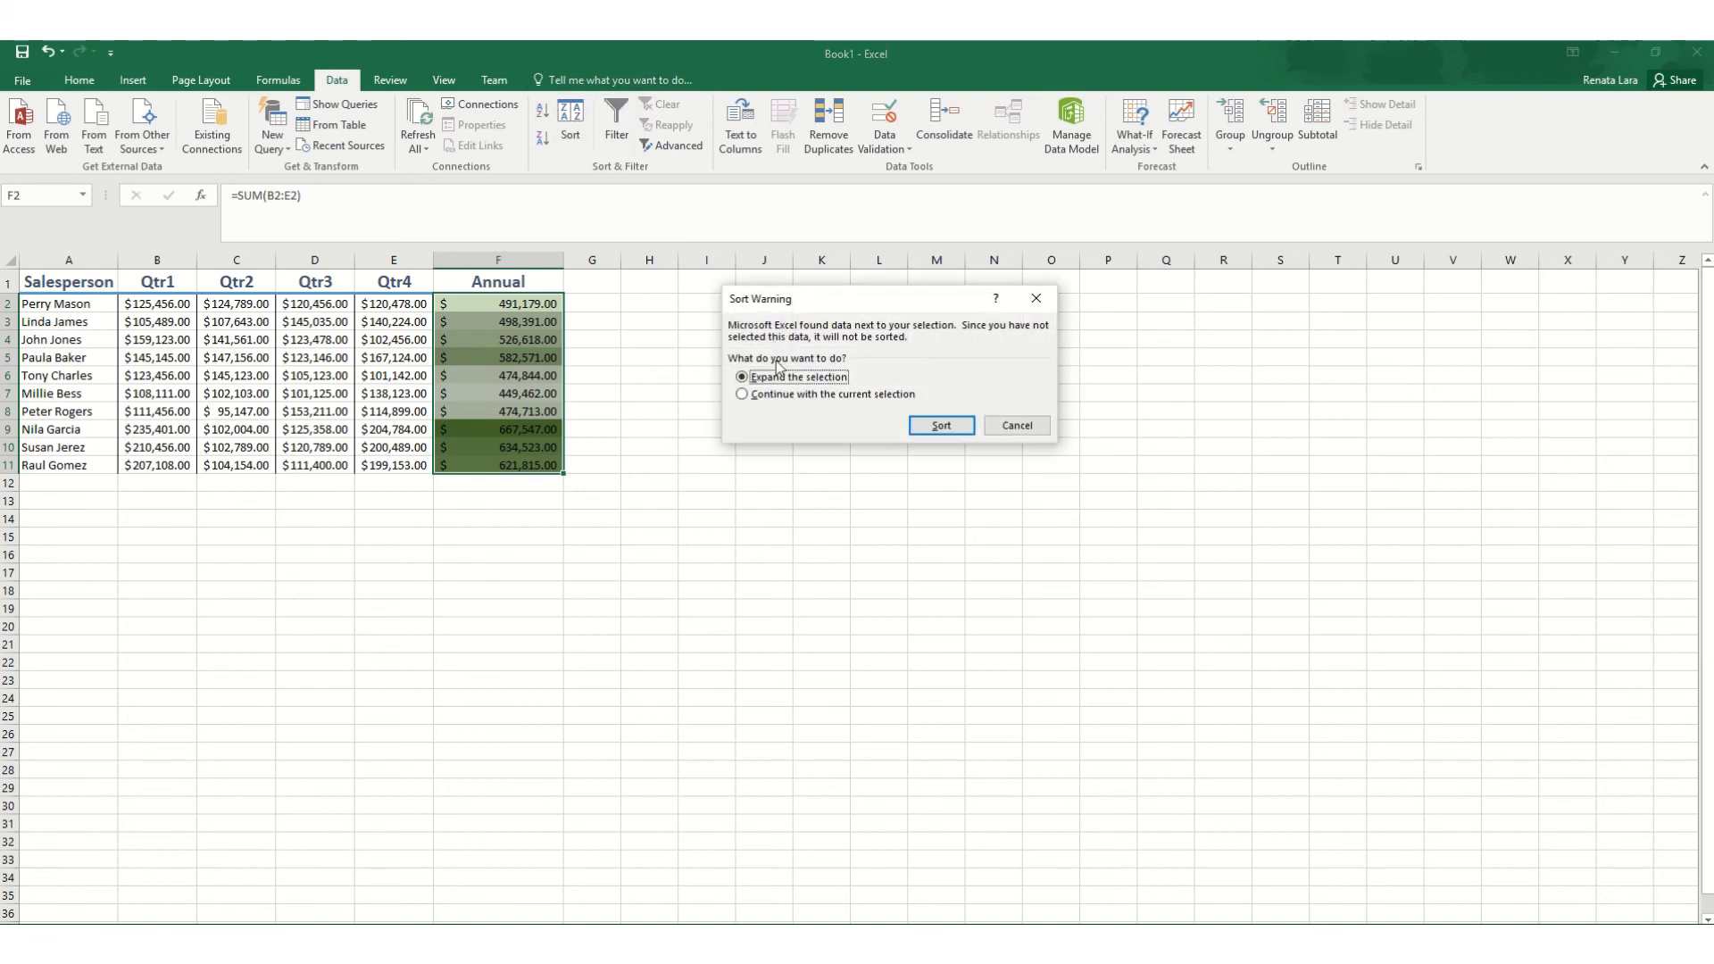
{"action": "left_click", "coordinate": [761, 395]}
{"action": "left_click", "coordinate": [942, 426]}
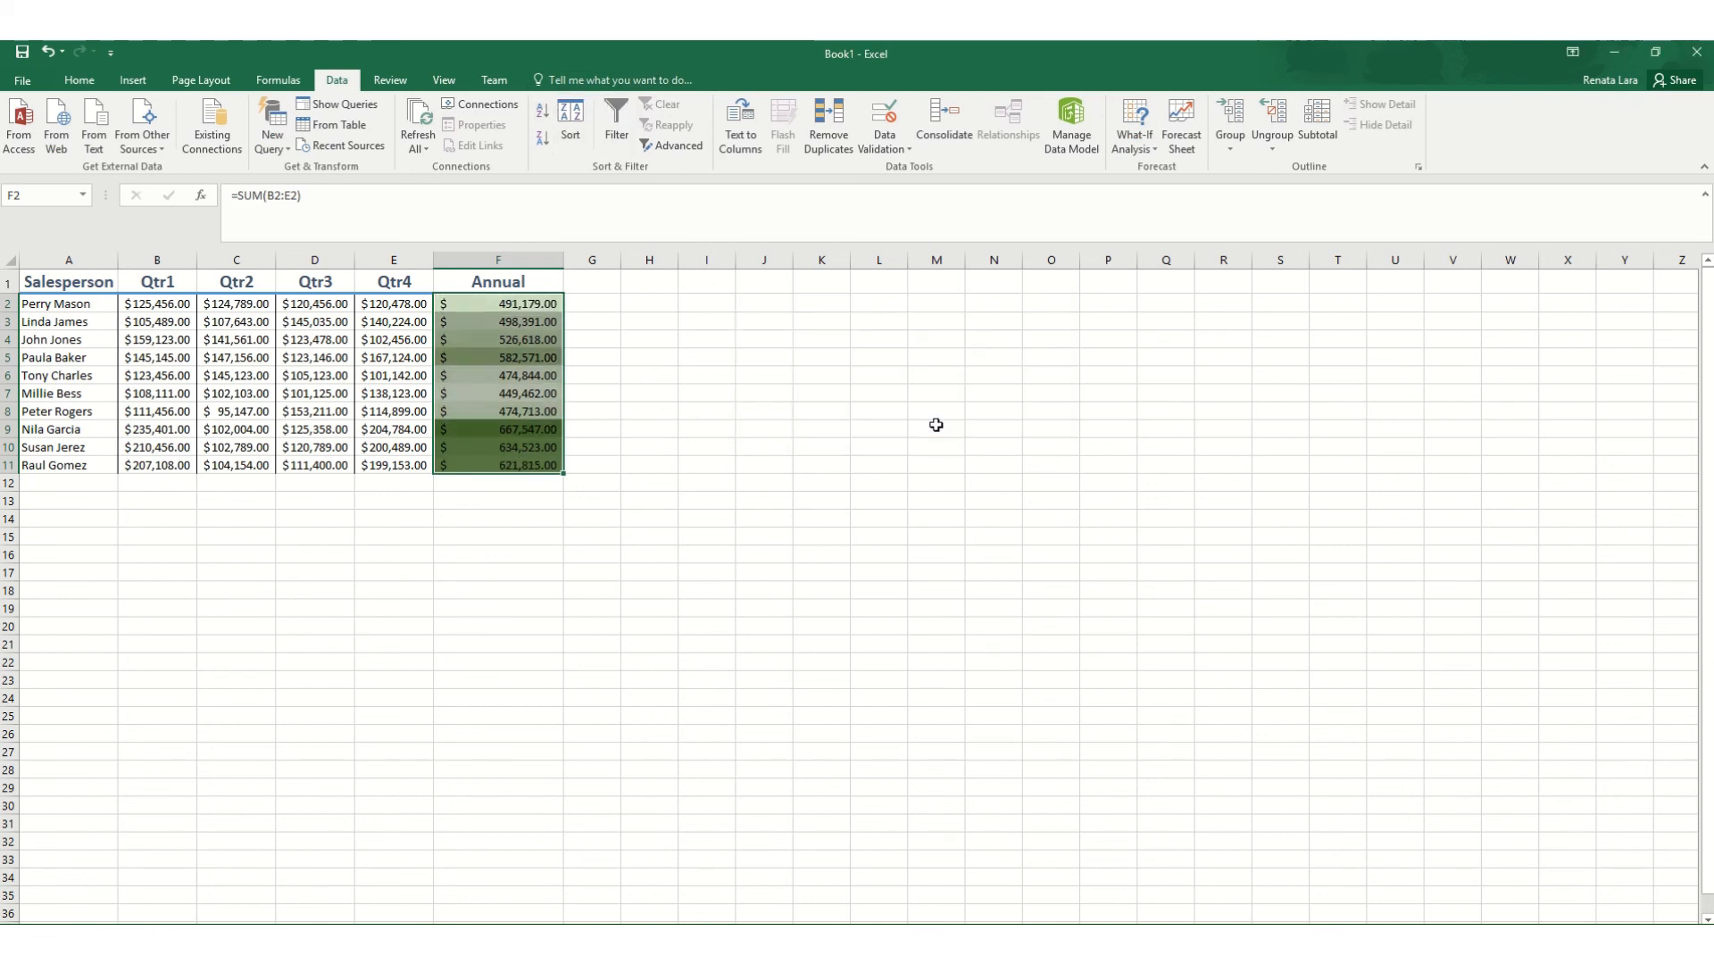
- Compare the green shades in the Annual column with the totals, checking the lighter cells against the darker ones in F9:F11
{"action": "left_click", "coordinate": [698, 464]}
{"action": "left_click", "coordinate": [531, 394]}
{"action": "left_click", "coordinate": [547, 374]}
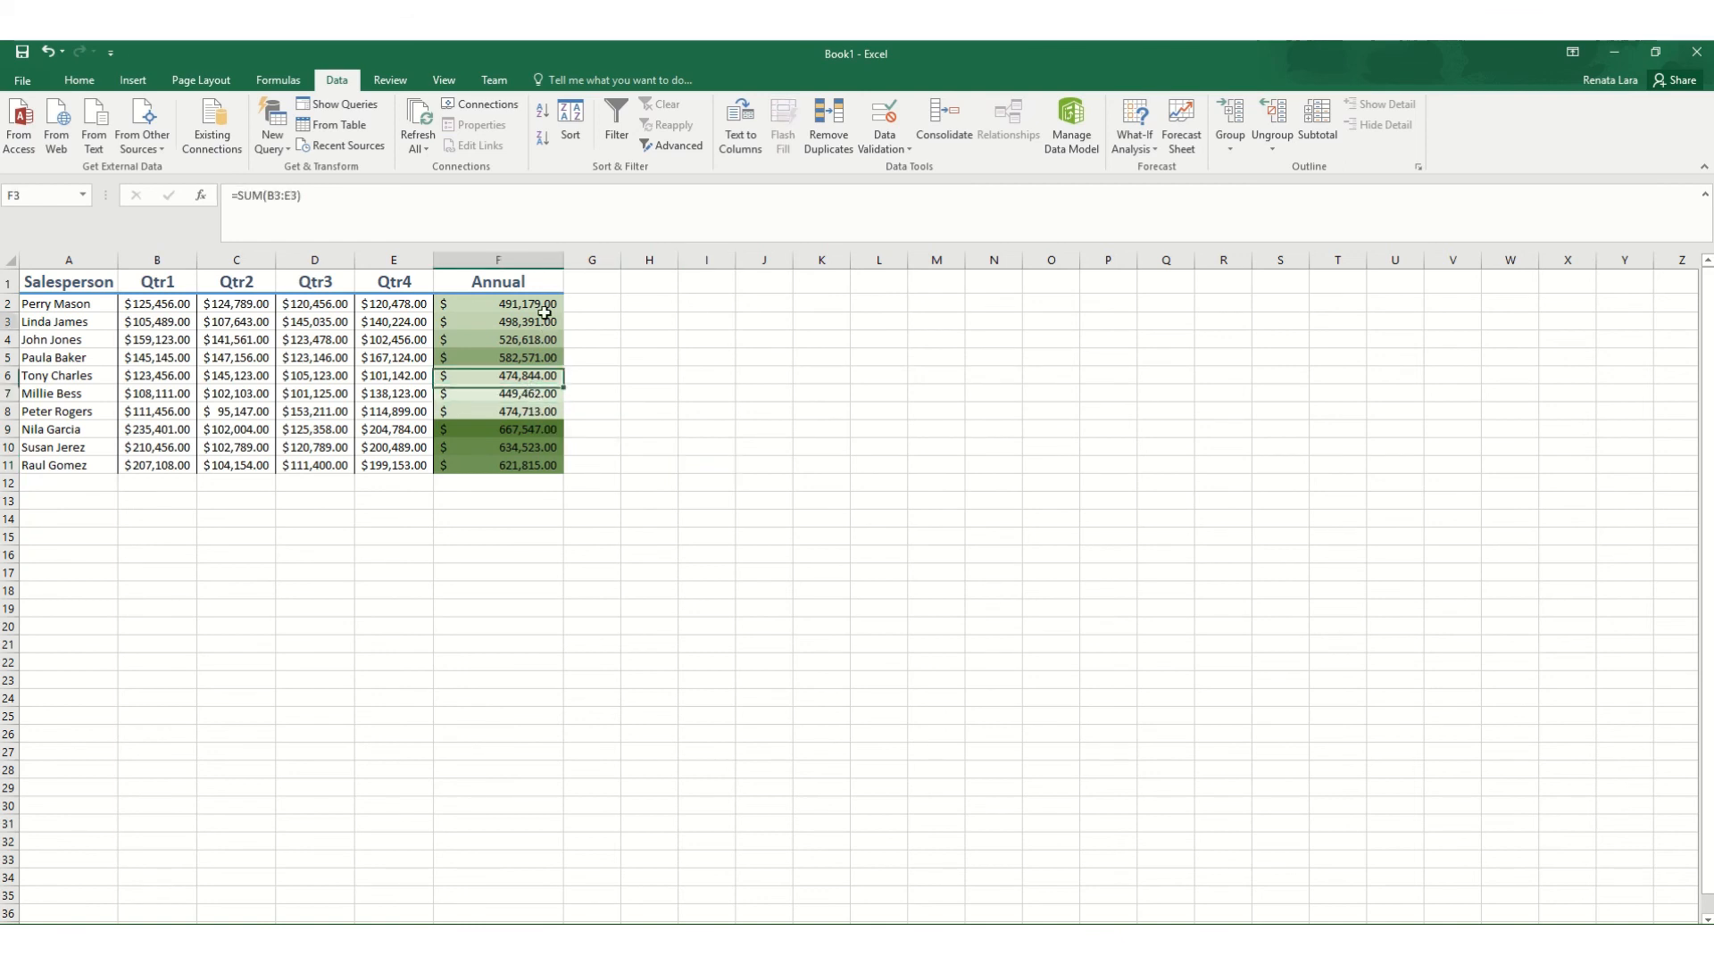
{"action": "left_click", "coordinate": [545, 318]}
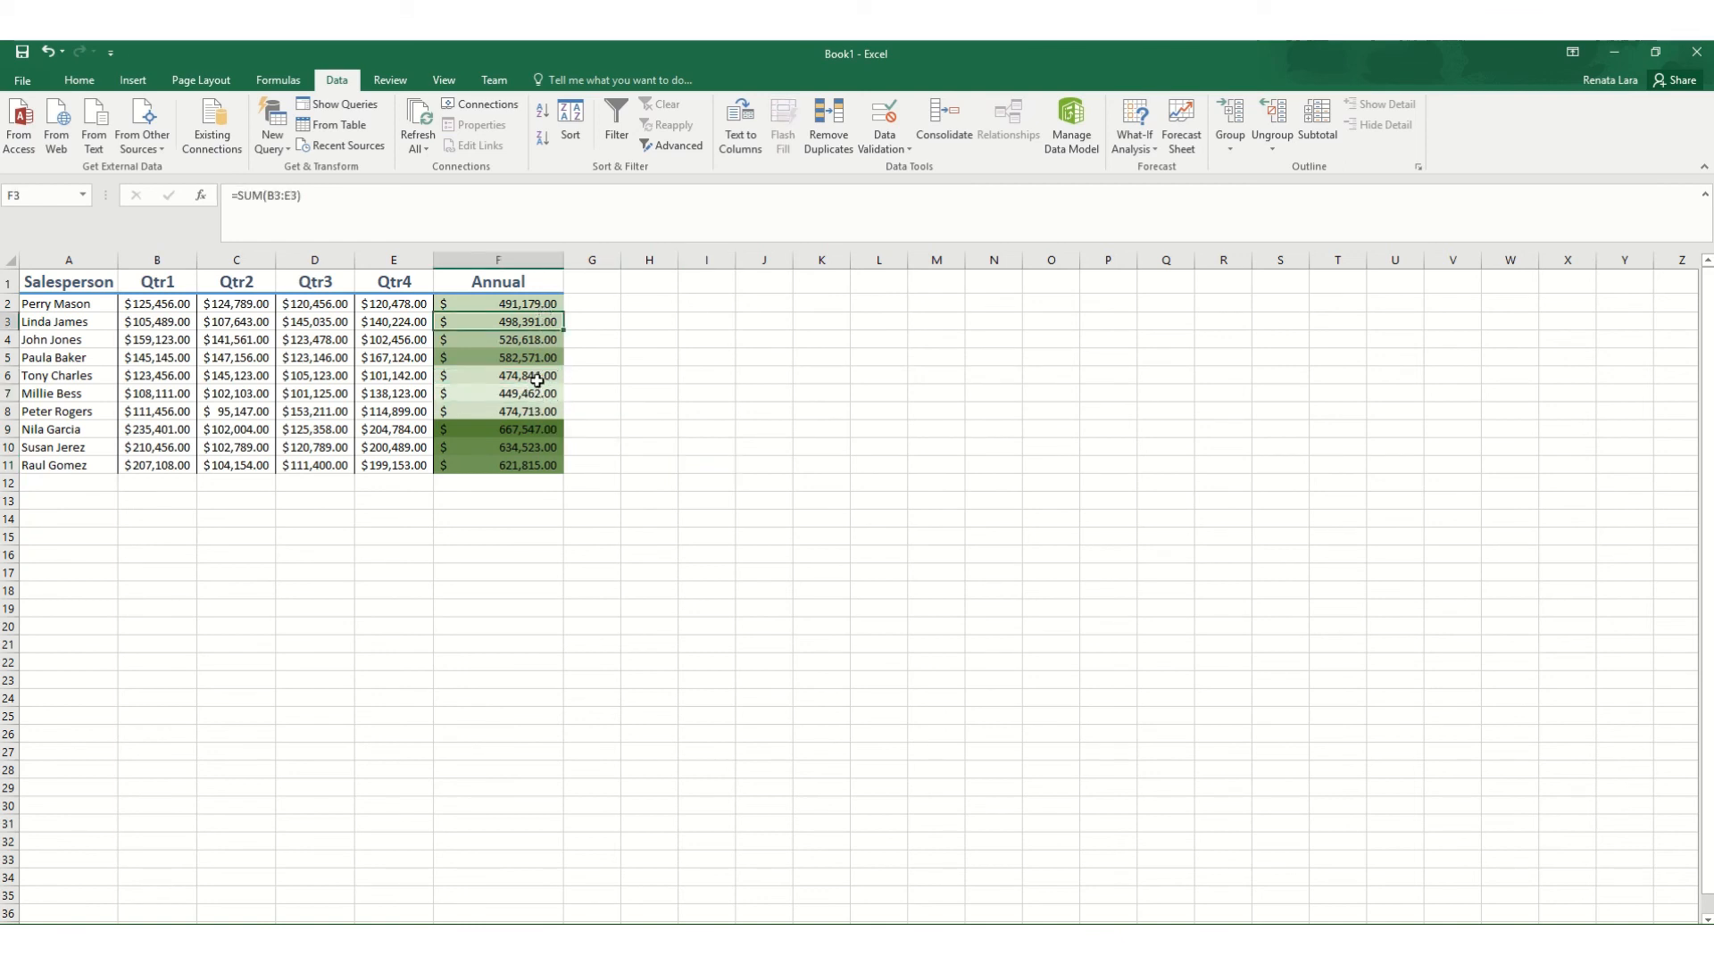
{"action": "left_click", "coordinate": [522, 375]}
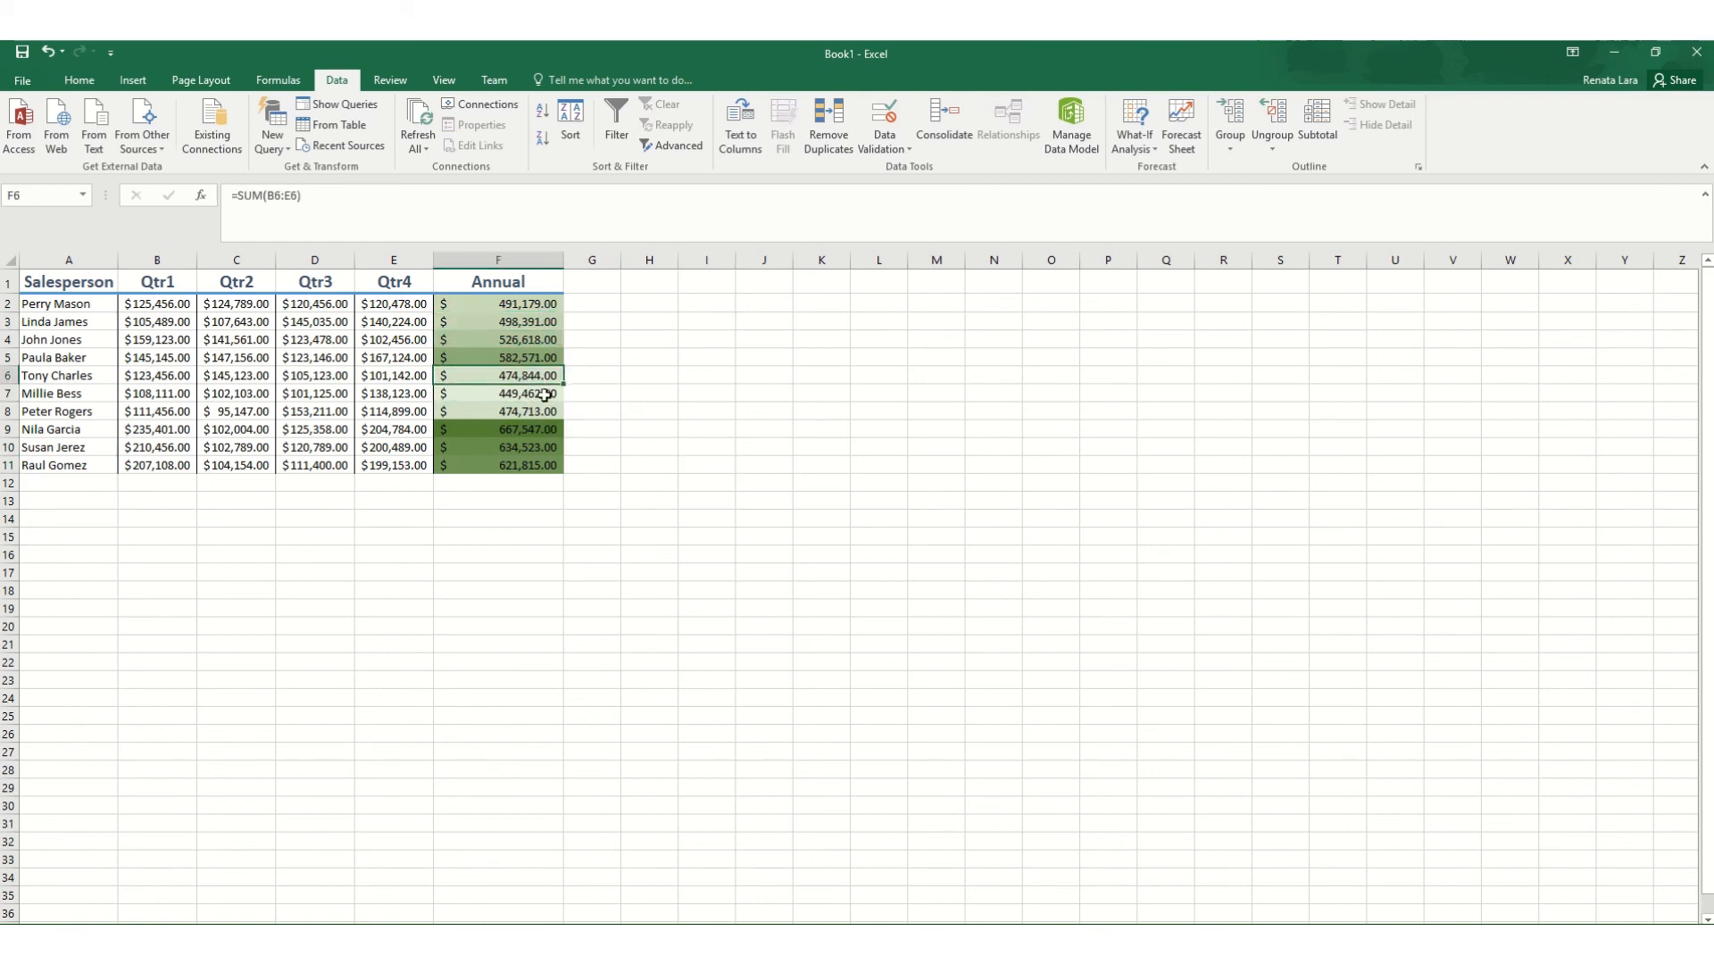
{"action": "left_click", "coordinate": [536, 394]}
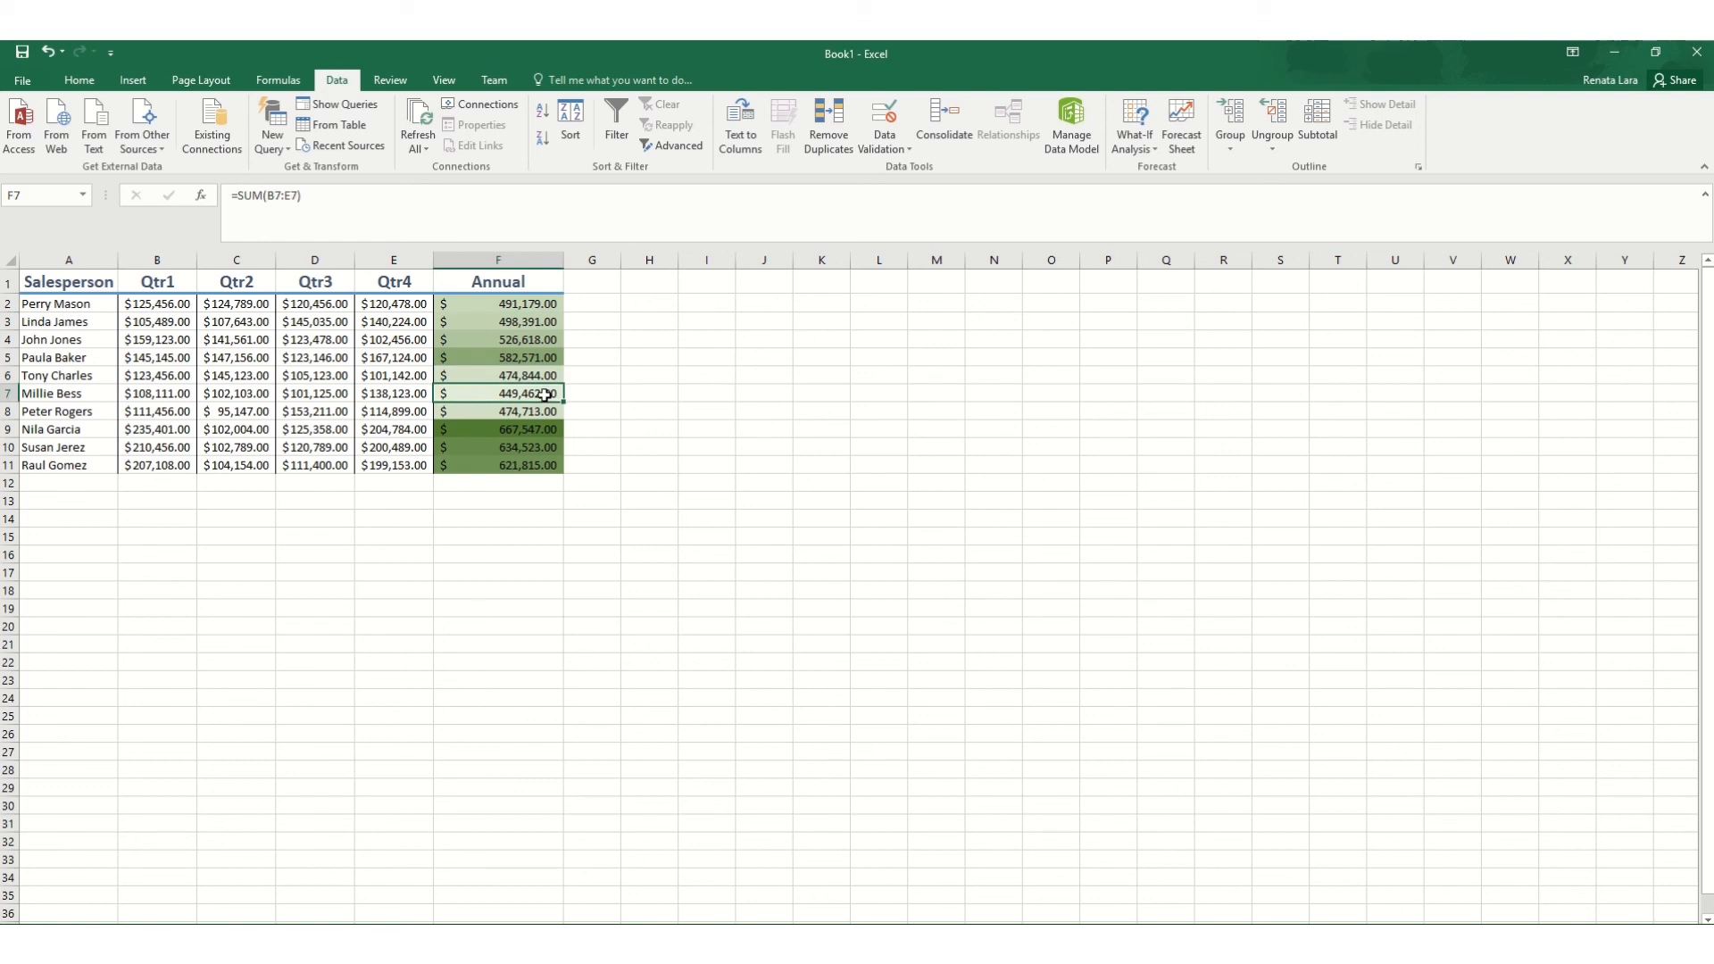
{"action": "left_click", "coordinate": [541, 304]}
{"action": "left_click_drag", "start_coordinate": [517, 430], "coordinate": [527, 466]}
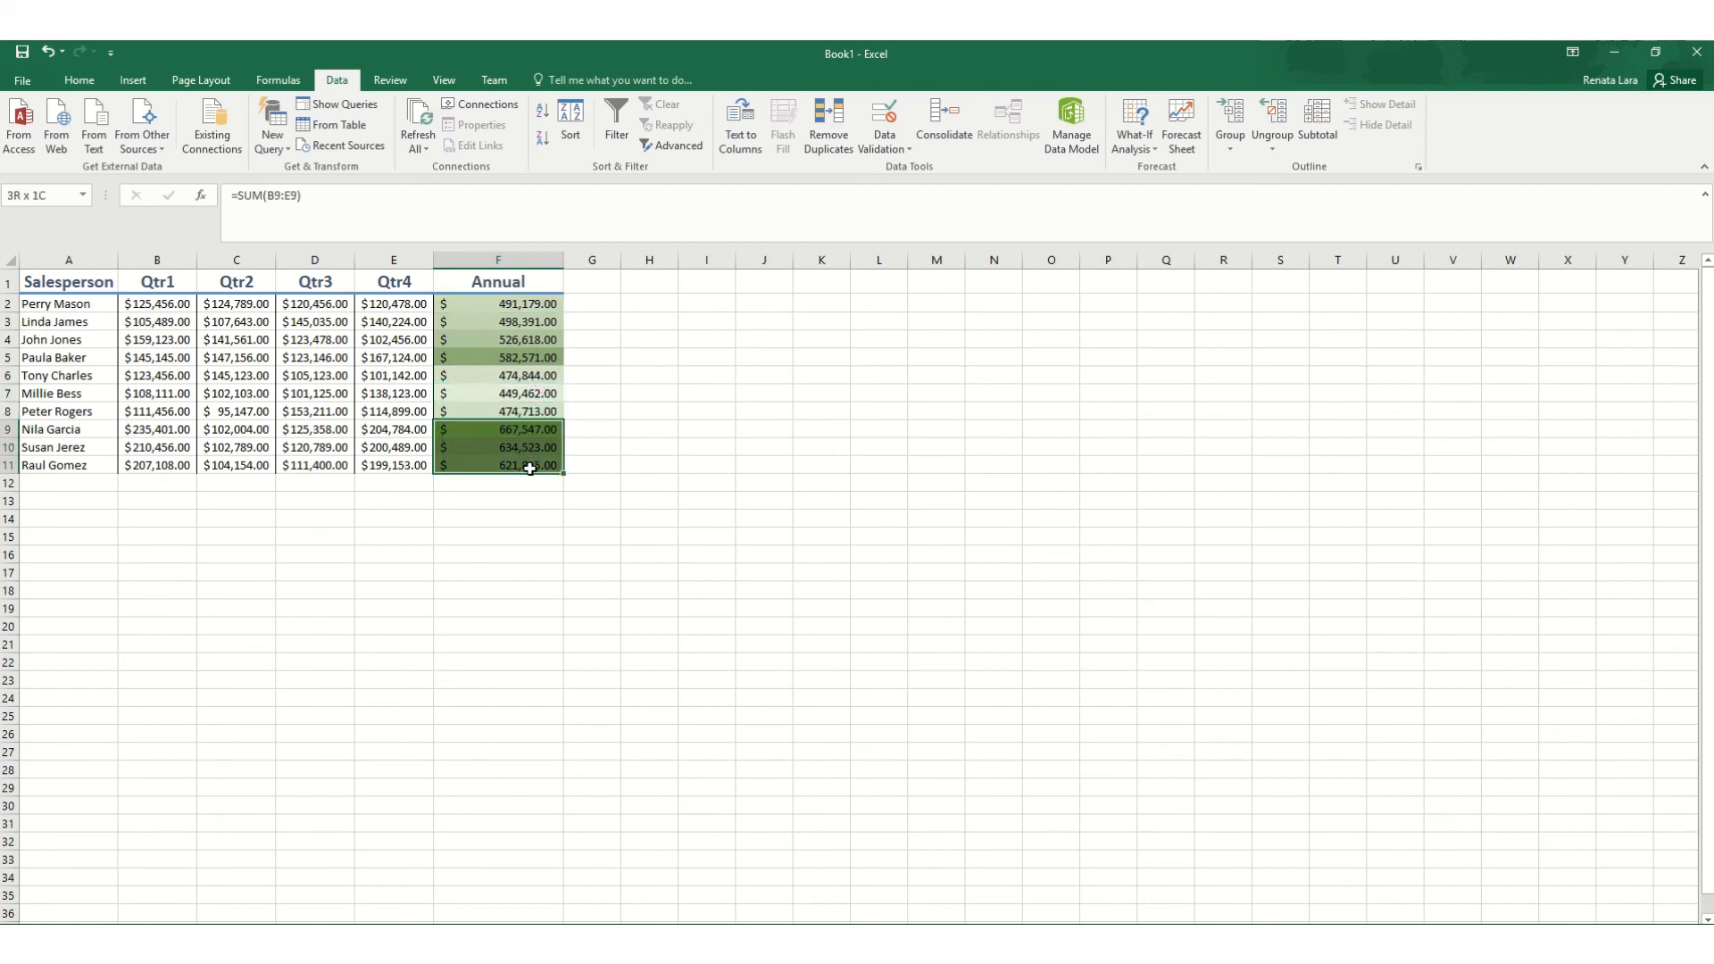
{"action": "left_click", "coordinate": [511, 521]}
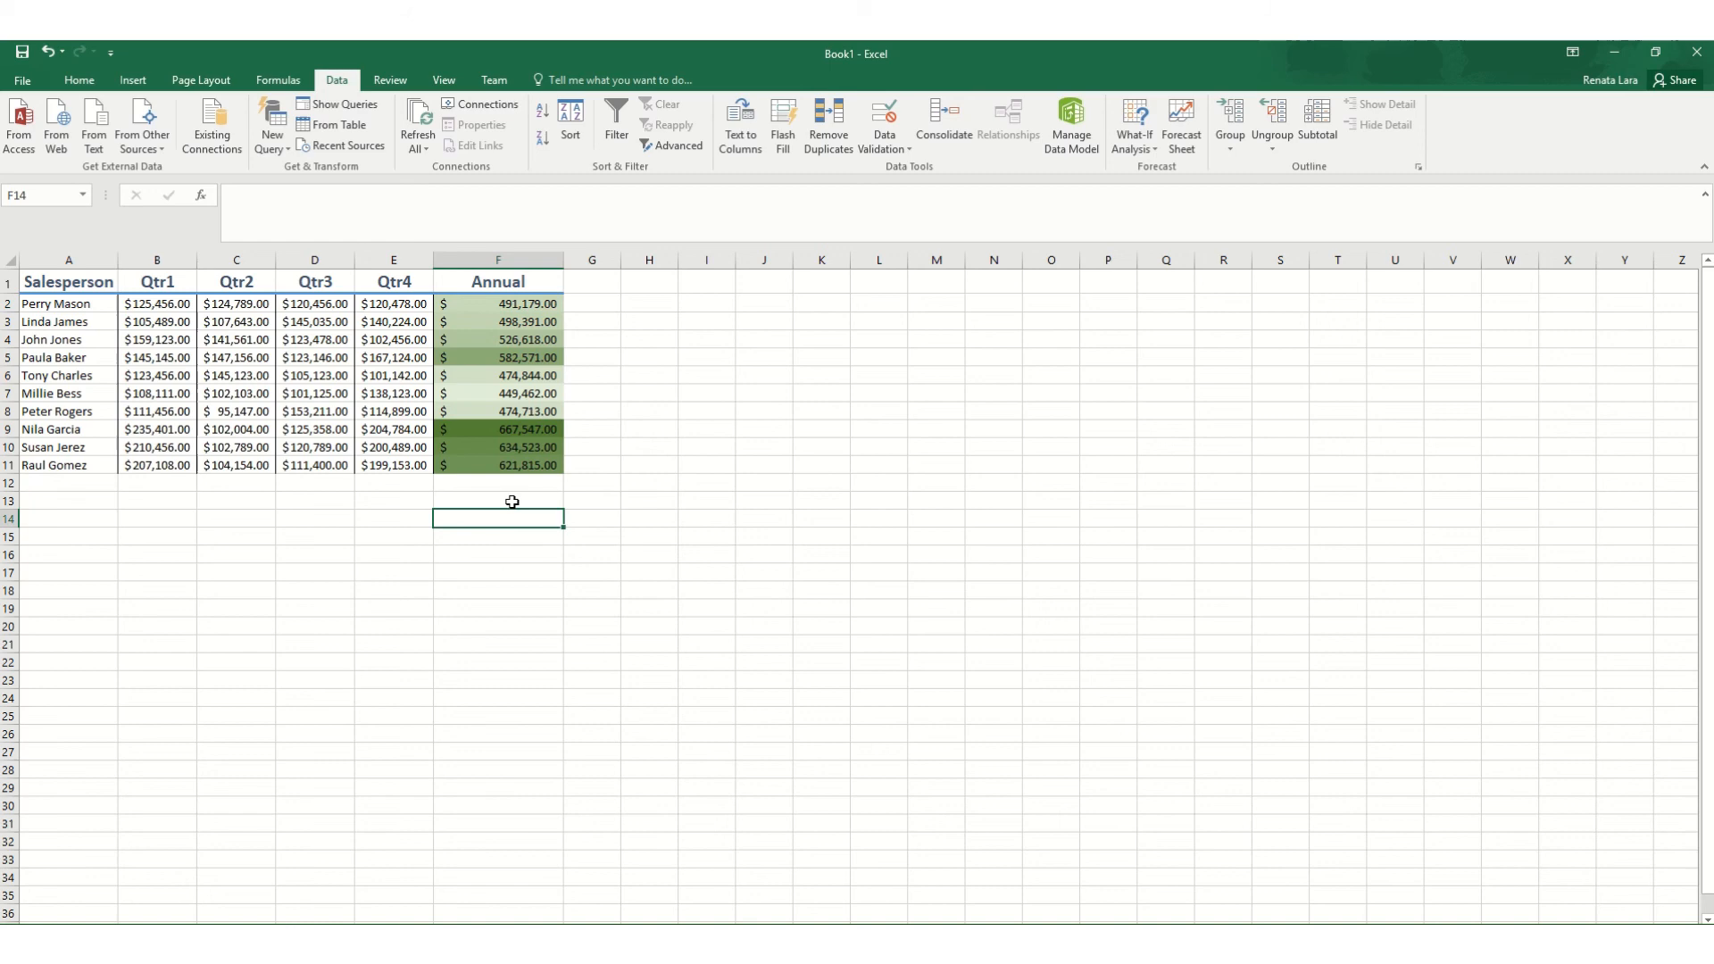
{"action": "left_click", "coordinate": [526, 432]}
{"action": "left_click", "coordinate": [518, 502]}
{"action": "left_click", "coordinate": [506, 355]}
{"action": "left_click", "coordinate": [509, 462]}
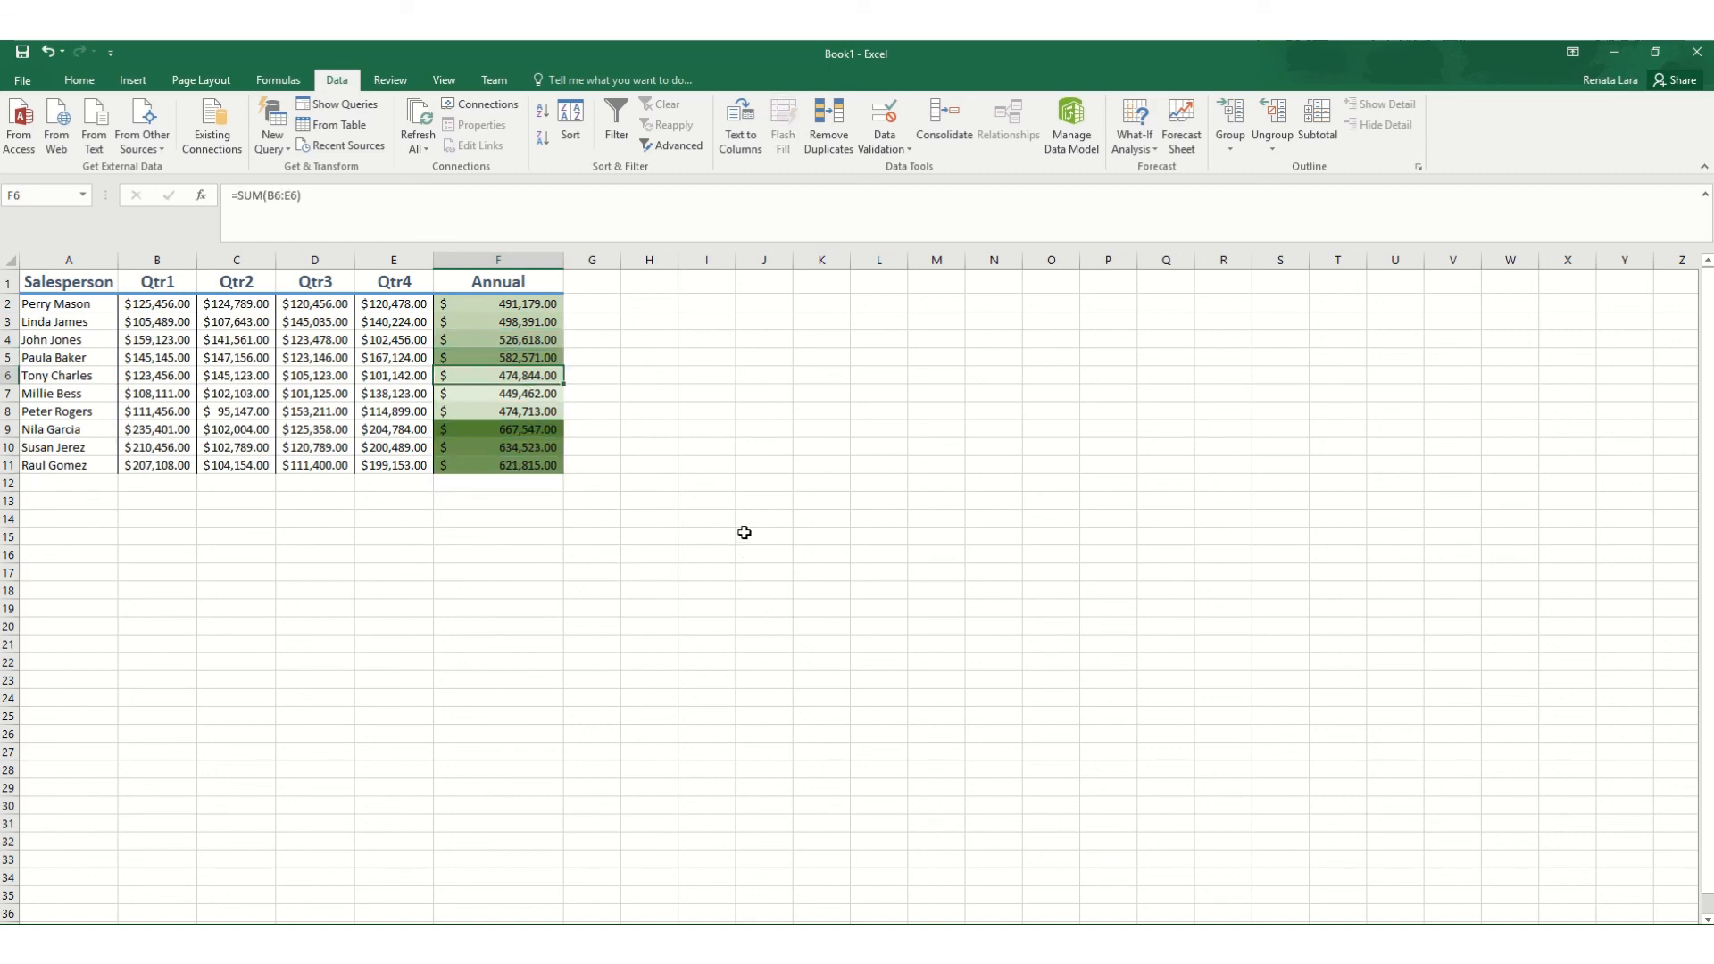
- Undo the sort attempt, the custom 2-Color Scale and the White - Green color scale on F2:F11
{"action": "key", "text": "ctrl+z"}
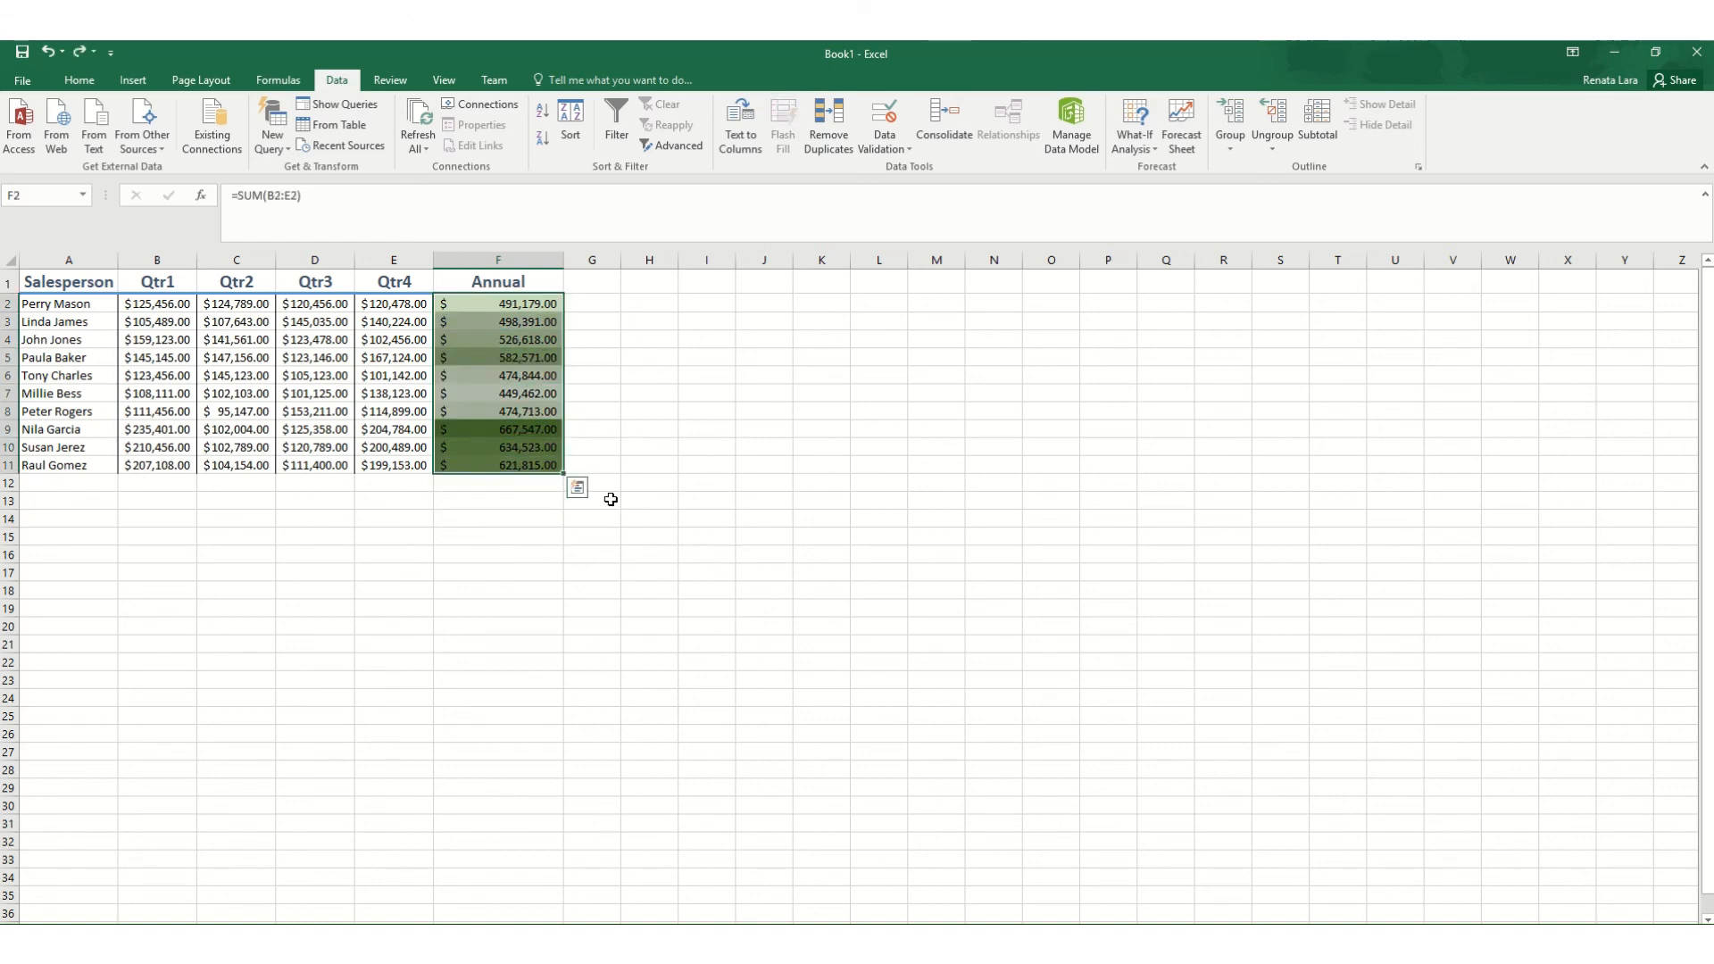
{"action": "key", "text": "ctrl+z"}
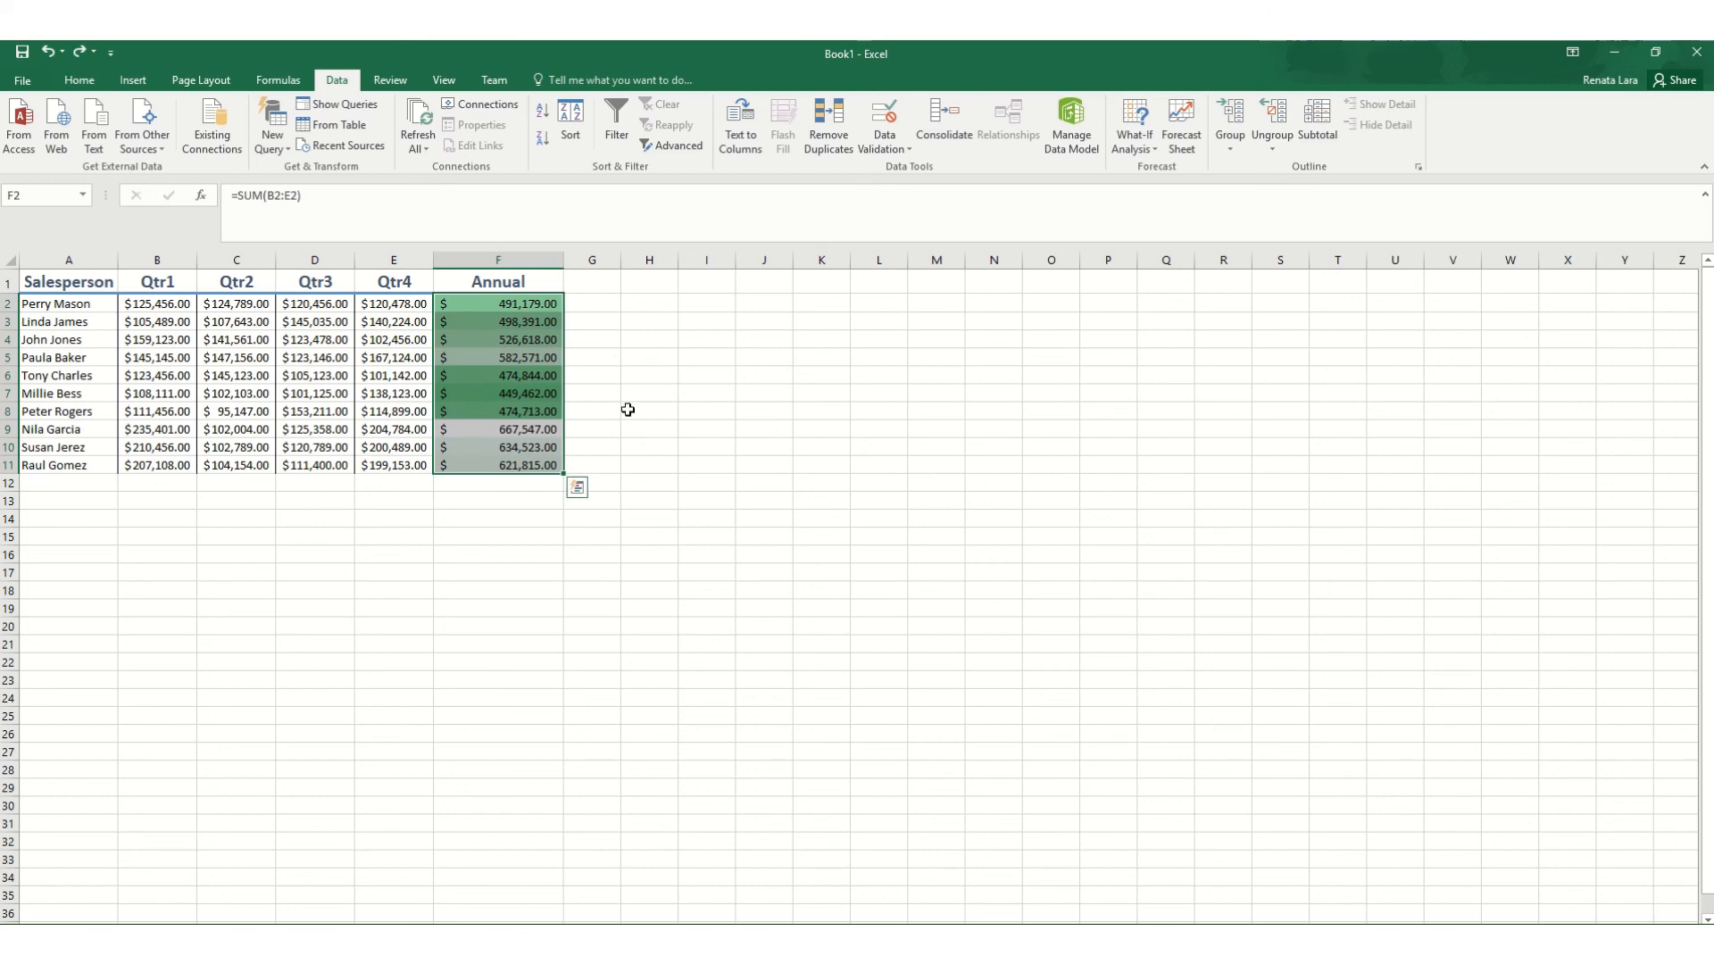
{"action": "key", "text": "ctrl+z"}
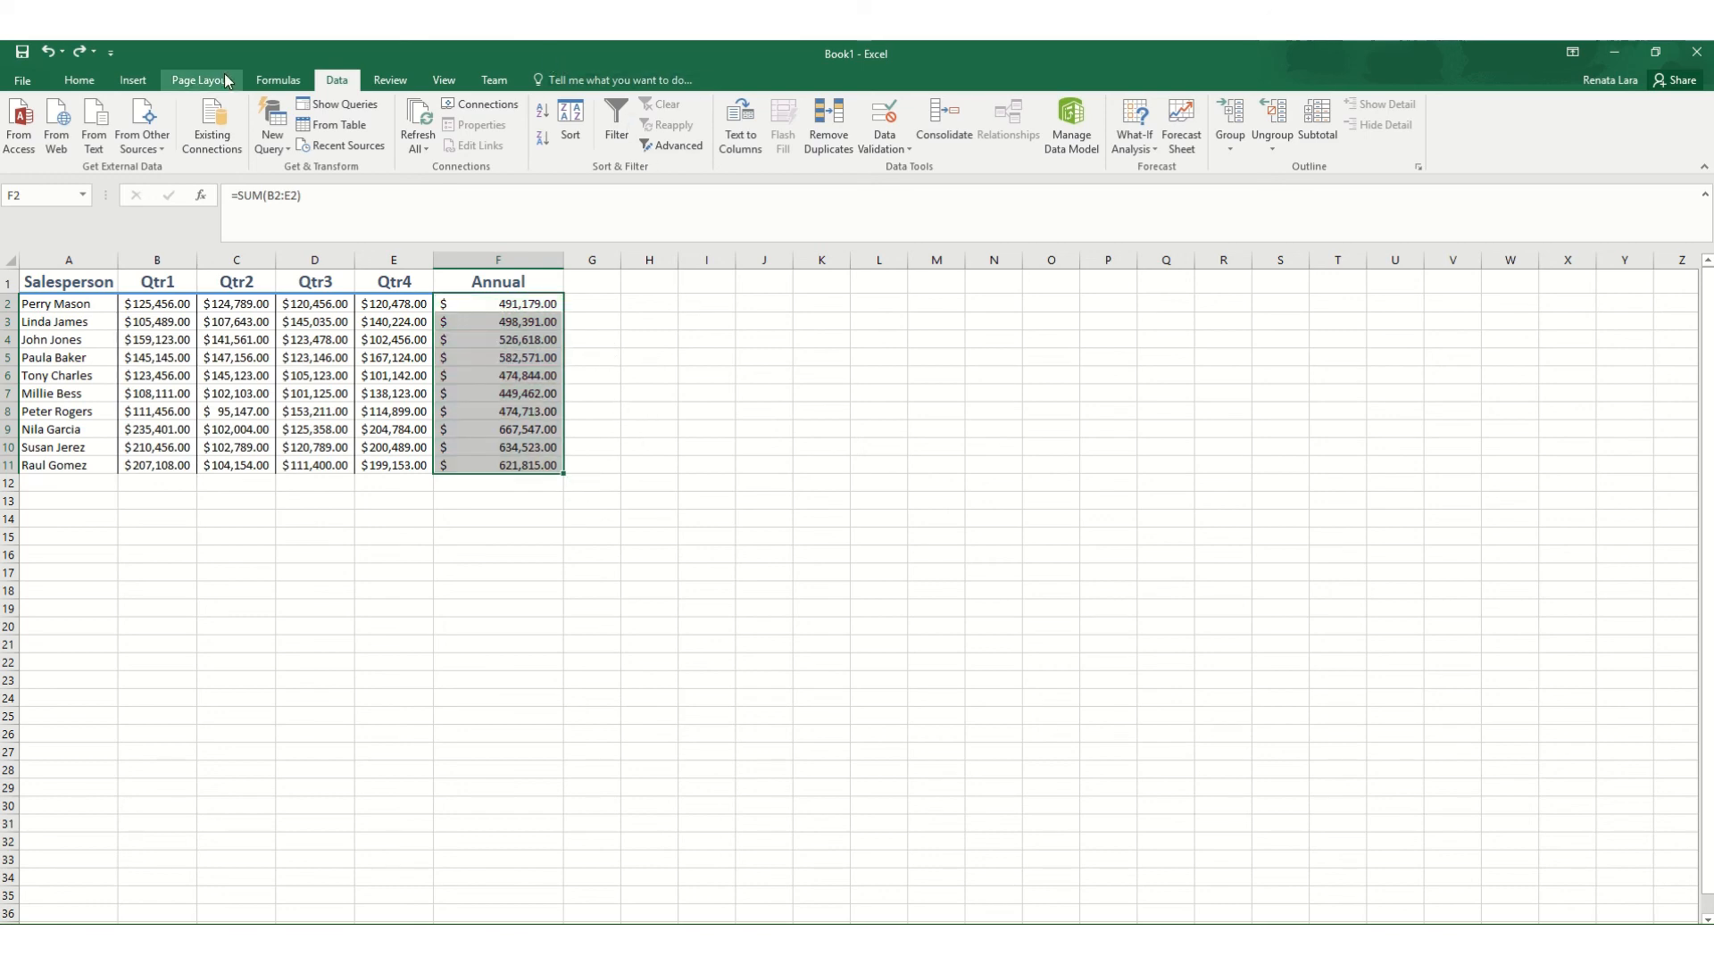
- Apply the five-icon quarter-circle set from the Ratings icon sets to the annual totals in F2:F11
{"action": "left_click", "coordinate": [80, 85]}
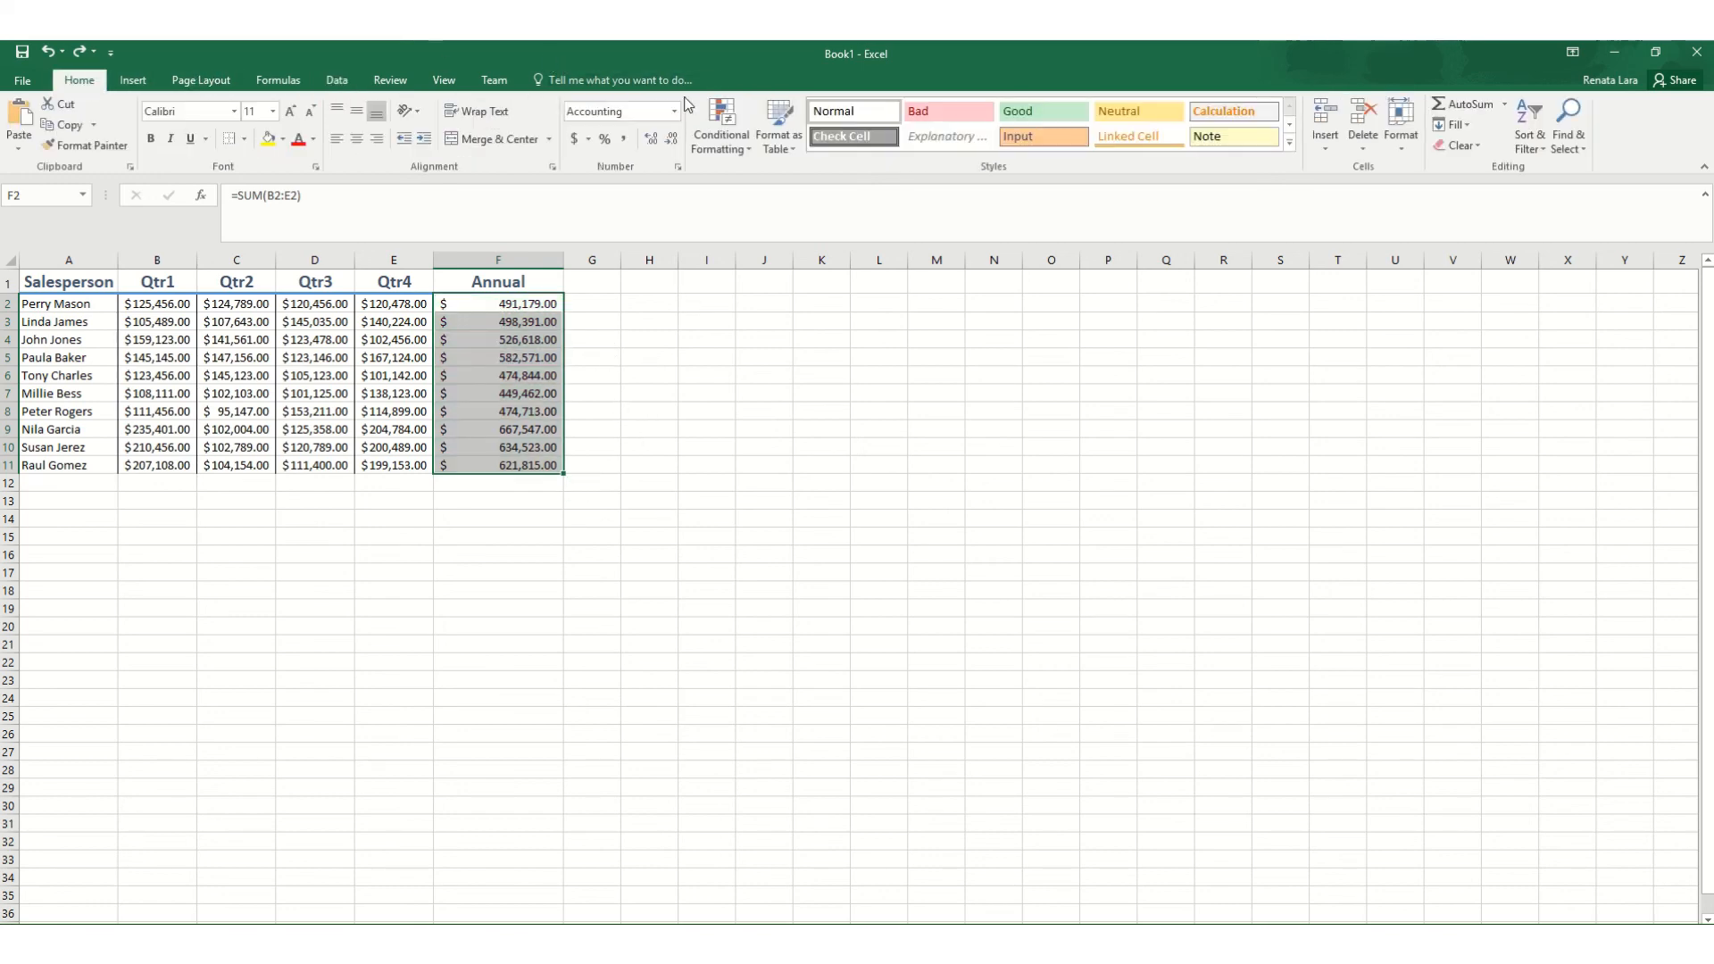
{"action": "left_click", "coordinate": [746, 151]}
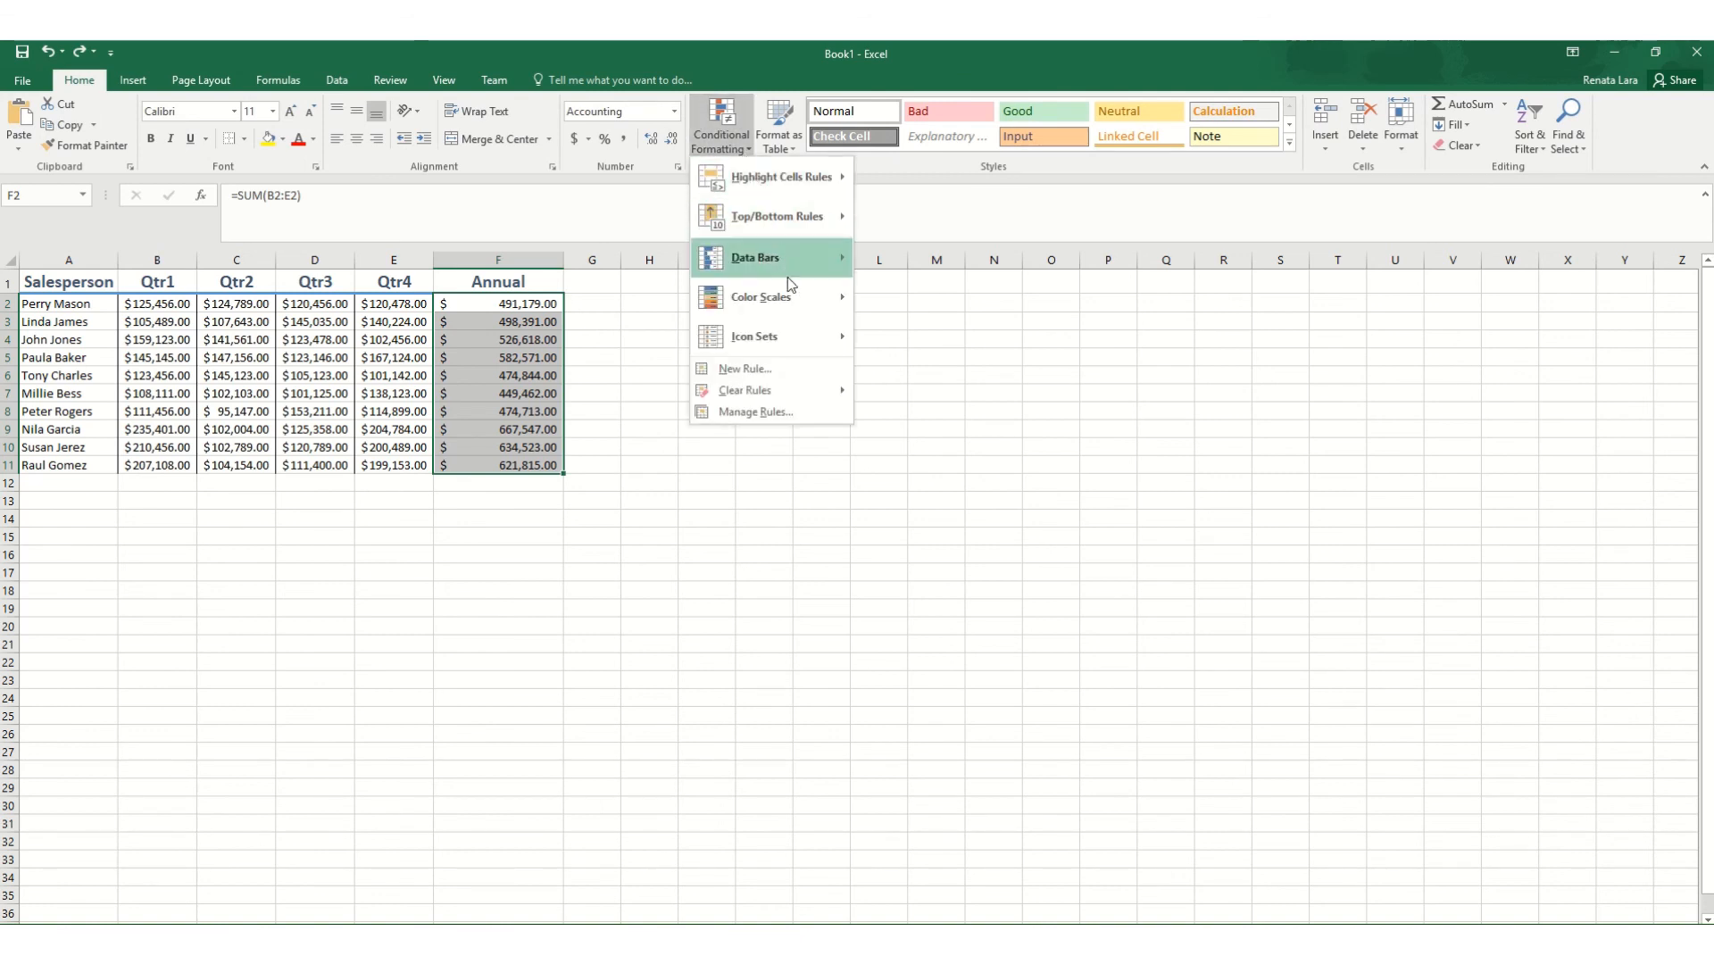
{"action": "mouse_move", "coordinate": [791, 338]}
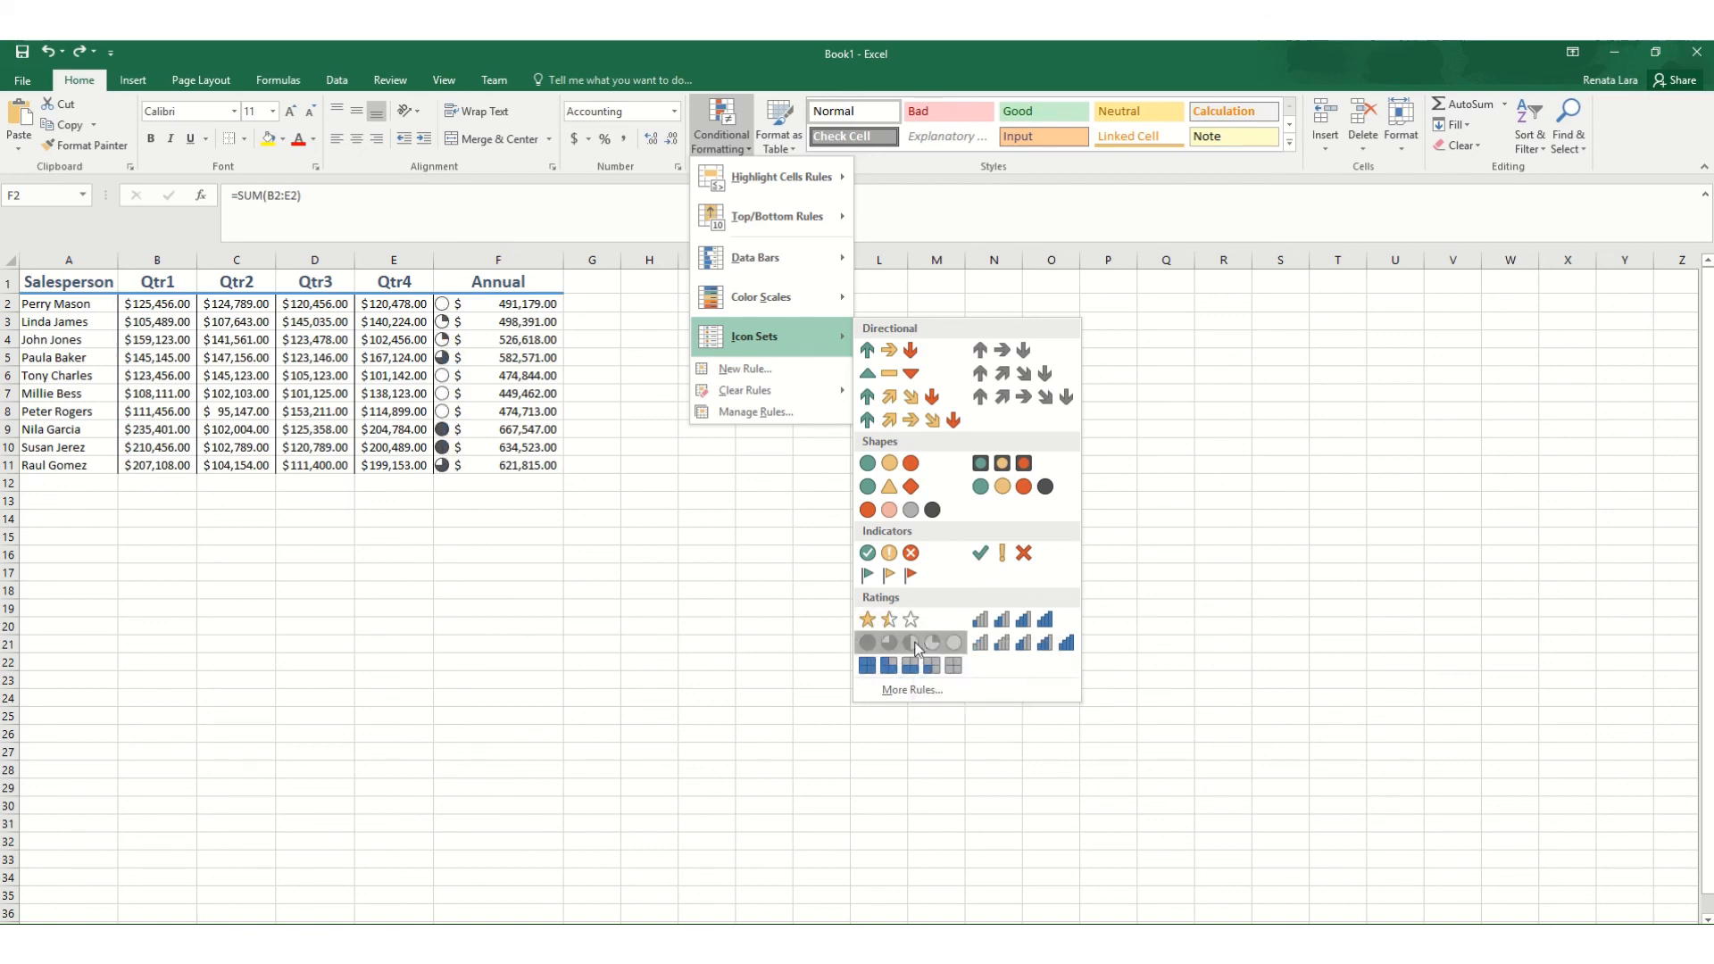
{"action": "left_click", "coordinate": [912, 643]}
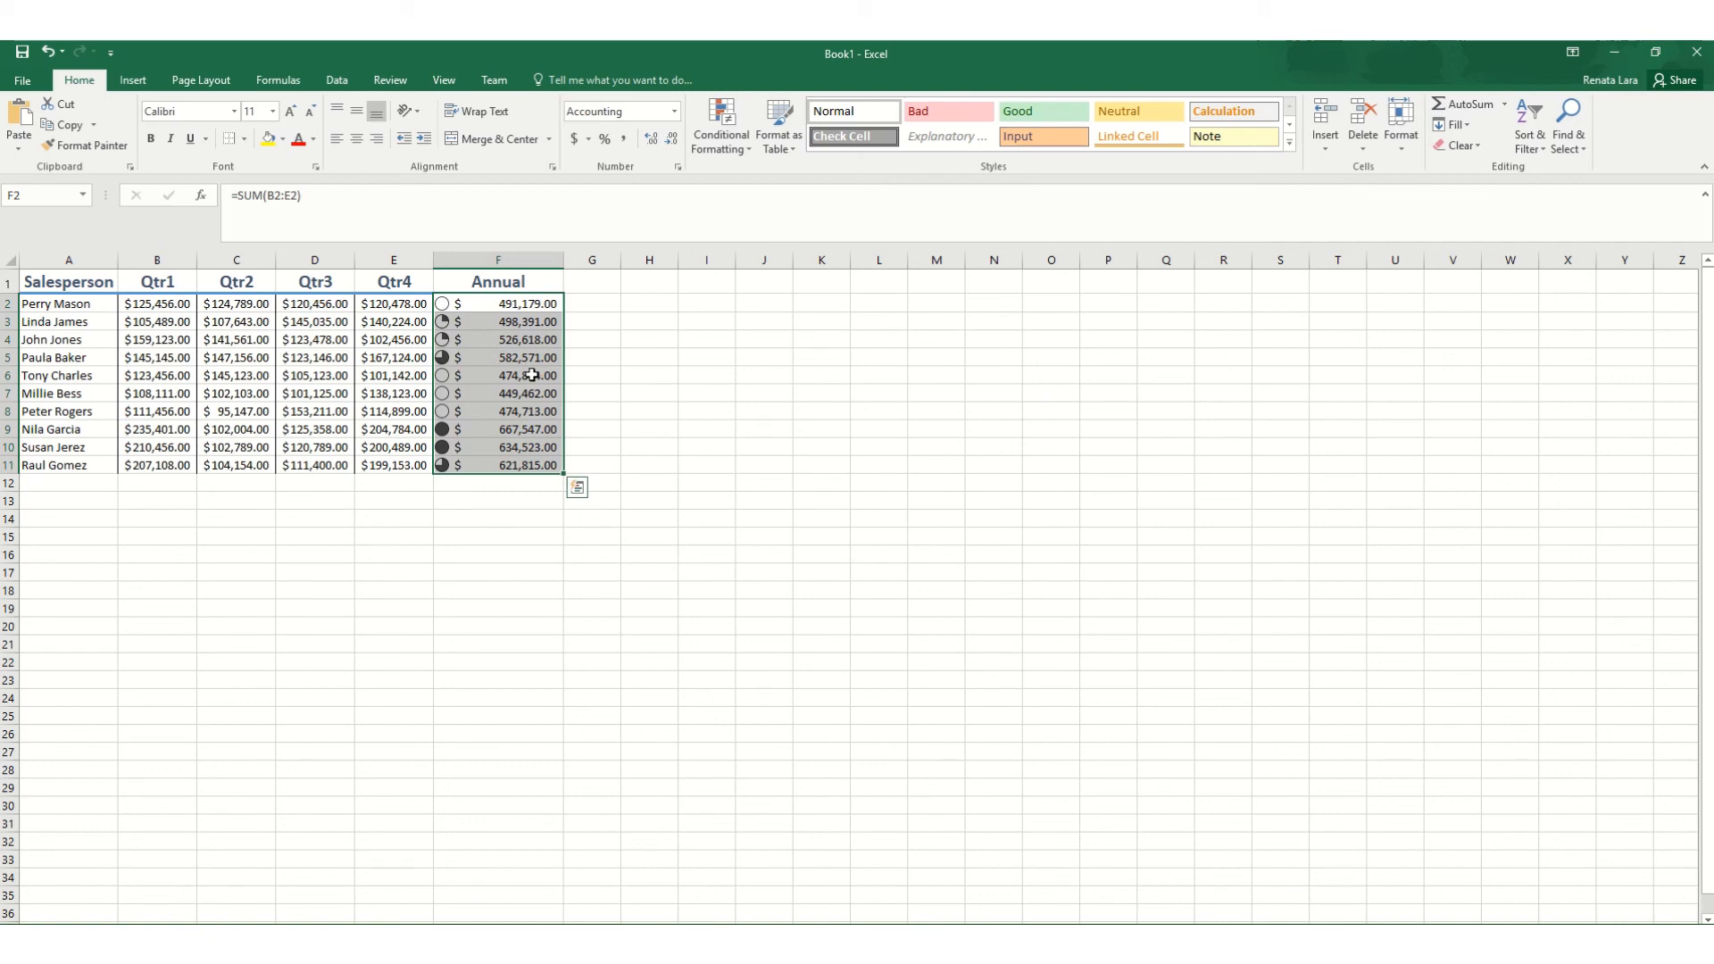
- Examine the circle icons in the Annual column, comparing the empty, partly filled and full circles with their totals
{"action": "scroll", "coordinate": [535, 375], "scroll_direction": "up", "scroll_amount": 2, "text": "ctrl"}
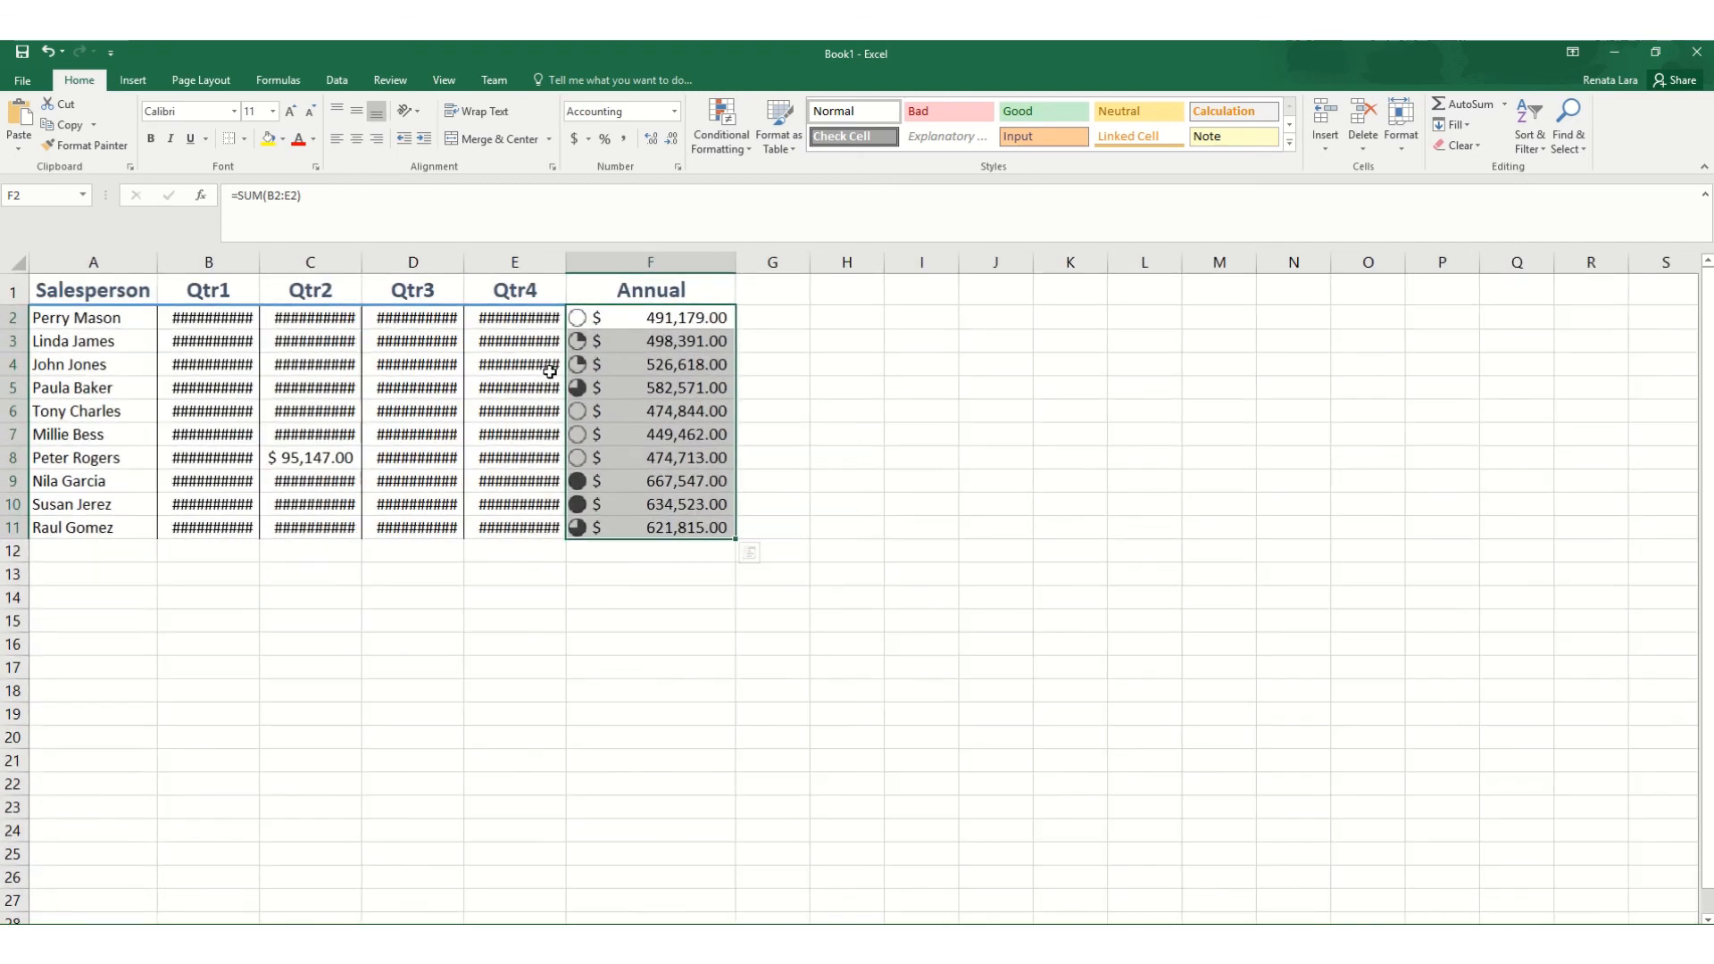
{"action": "scroll", "coordinate": [573, 375], "scroll_direction": "up", "scroll_amount": 1, "text": "ctrl"}
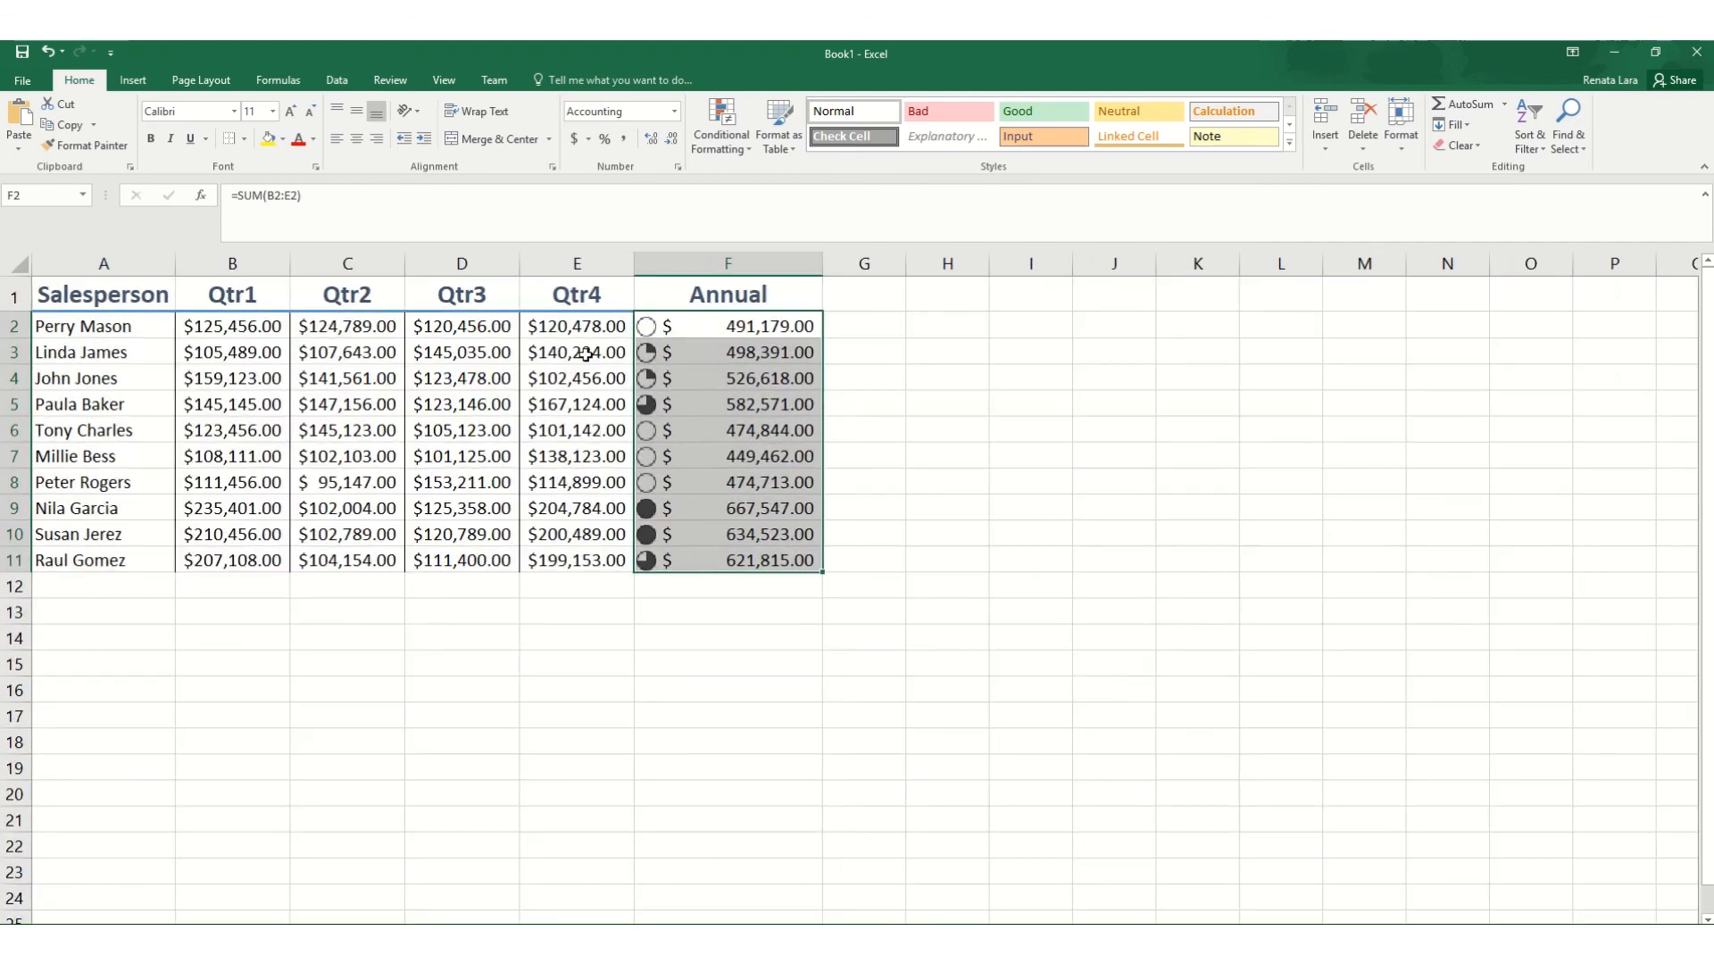
{"action": "left_click", "coordinate": [882, 450]}
{"action": "left_click", "coordinate": [690, 332]}
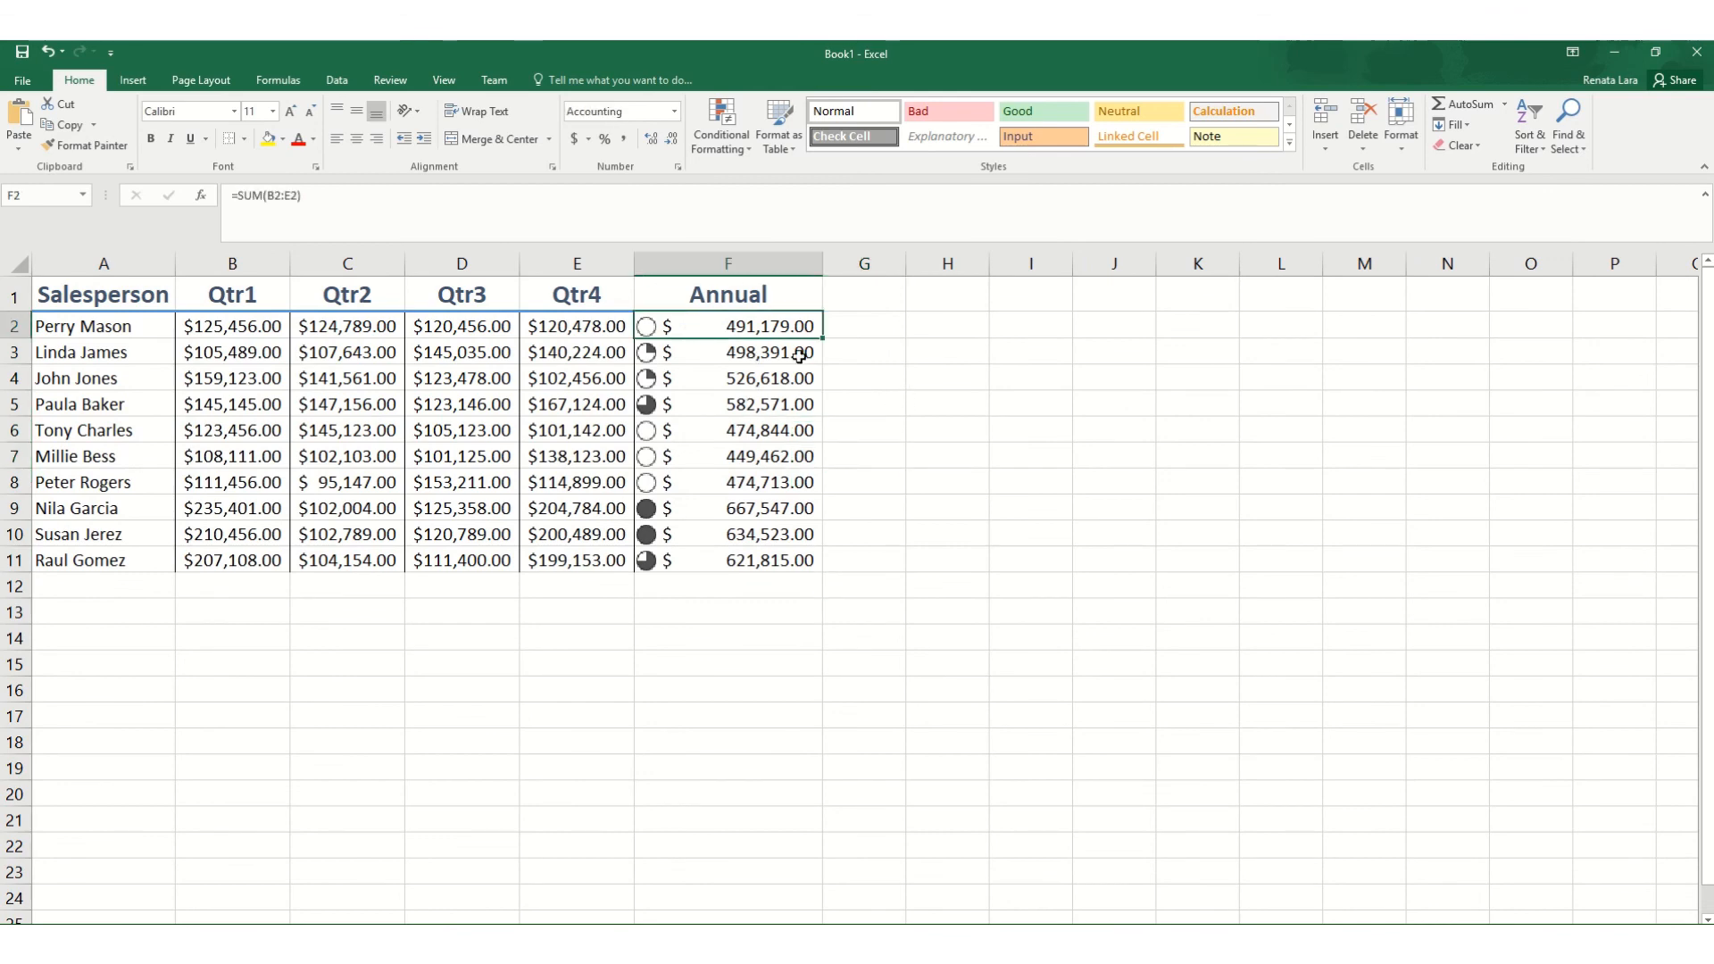
{"action": "left_click", "coordinate": [683, 423]}
{"action": "key", "text": "Down"}
{"action": "key", "text": "Down"}
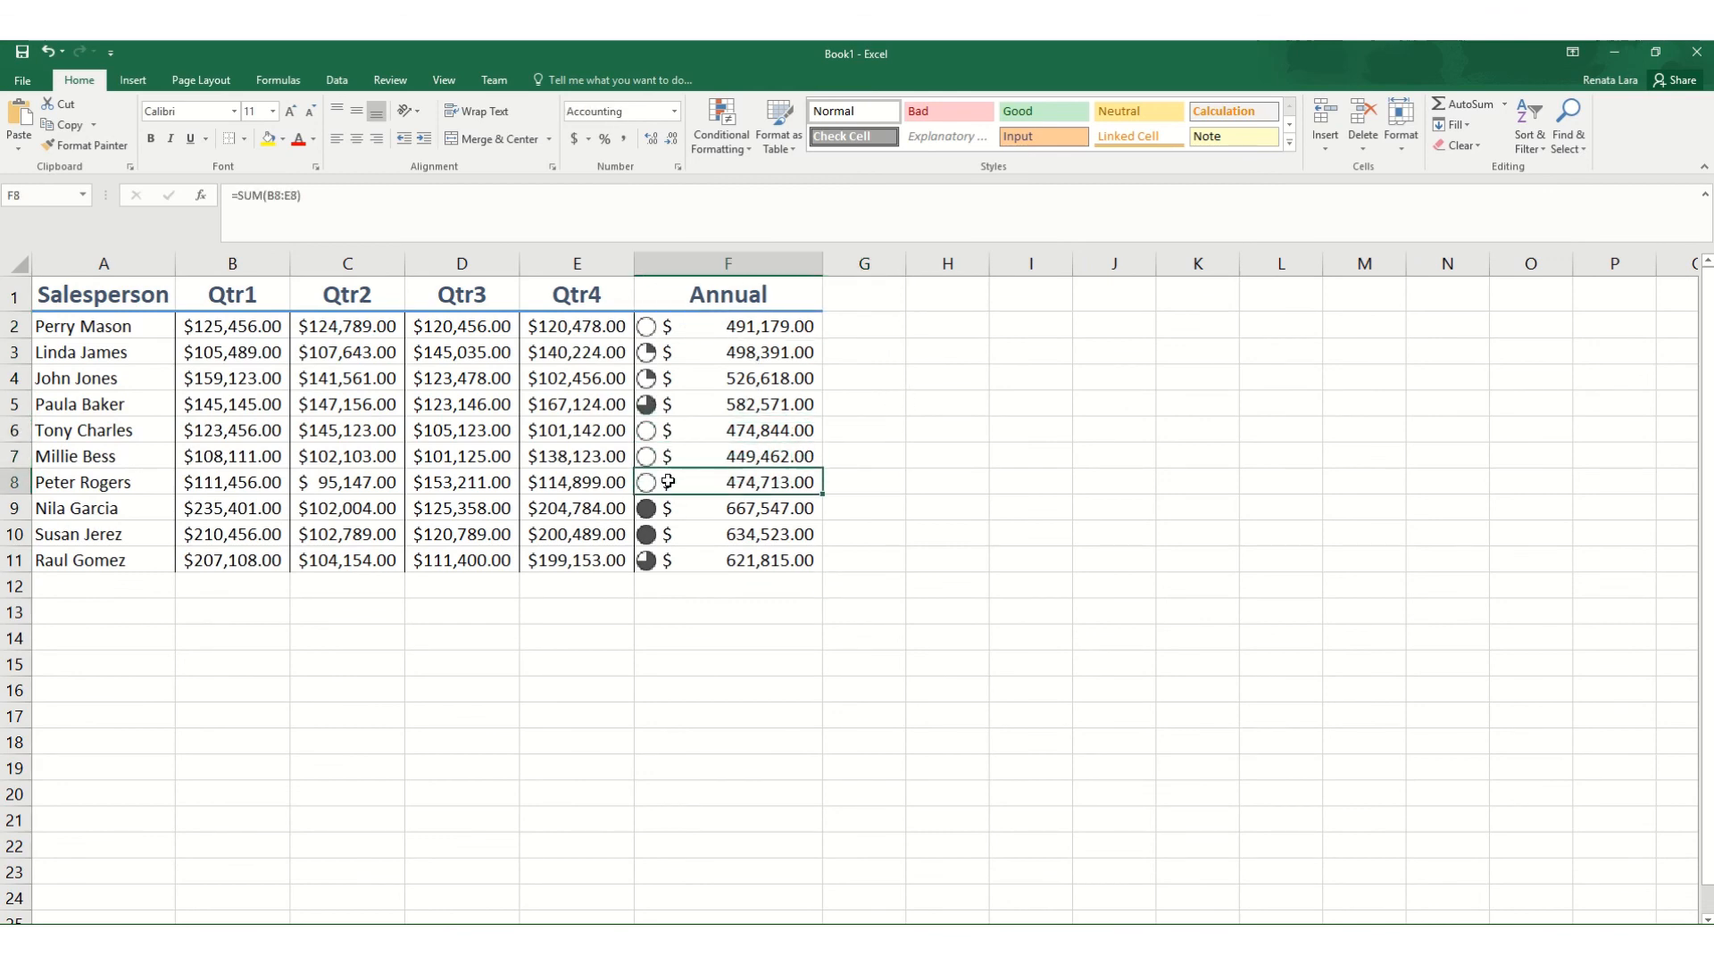
{"action": "left_click", "coordinate": [673, 432]}
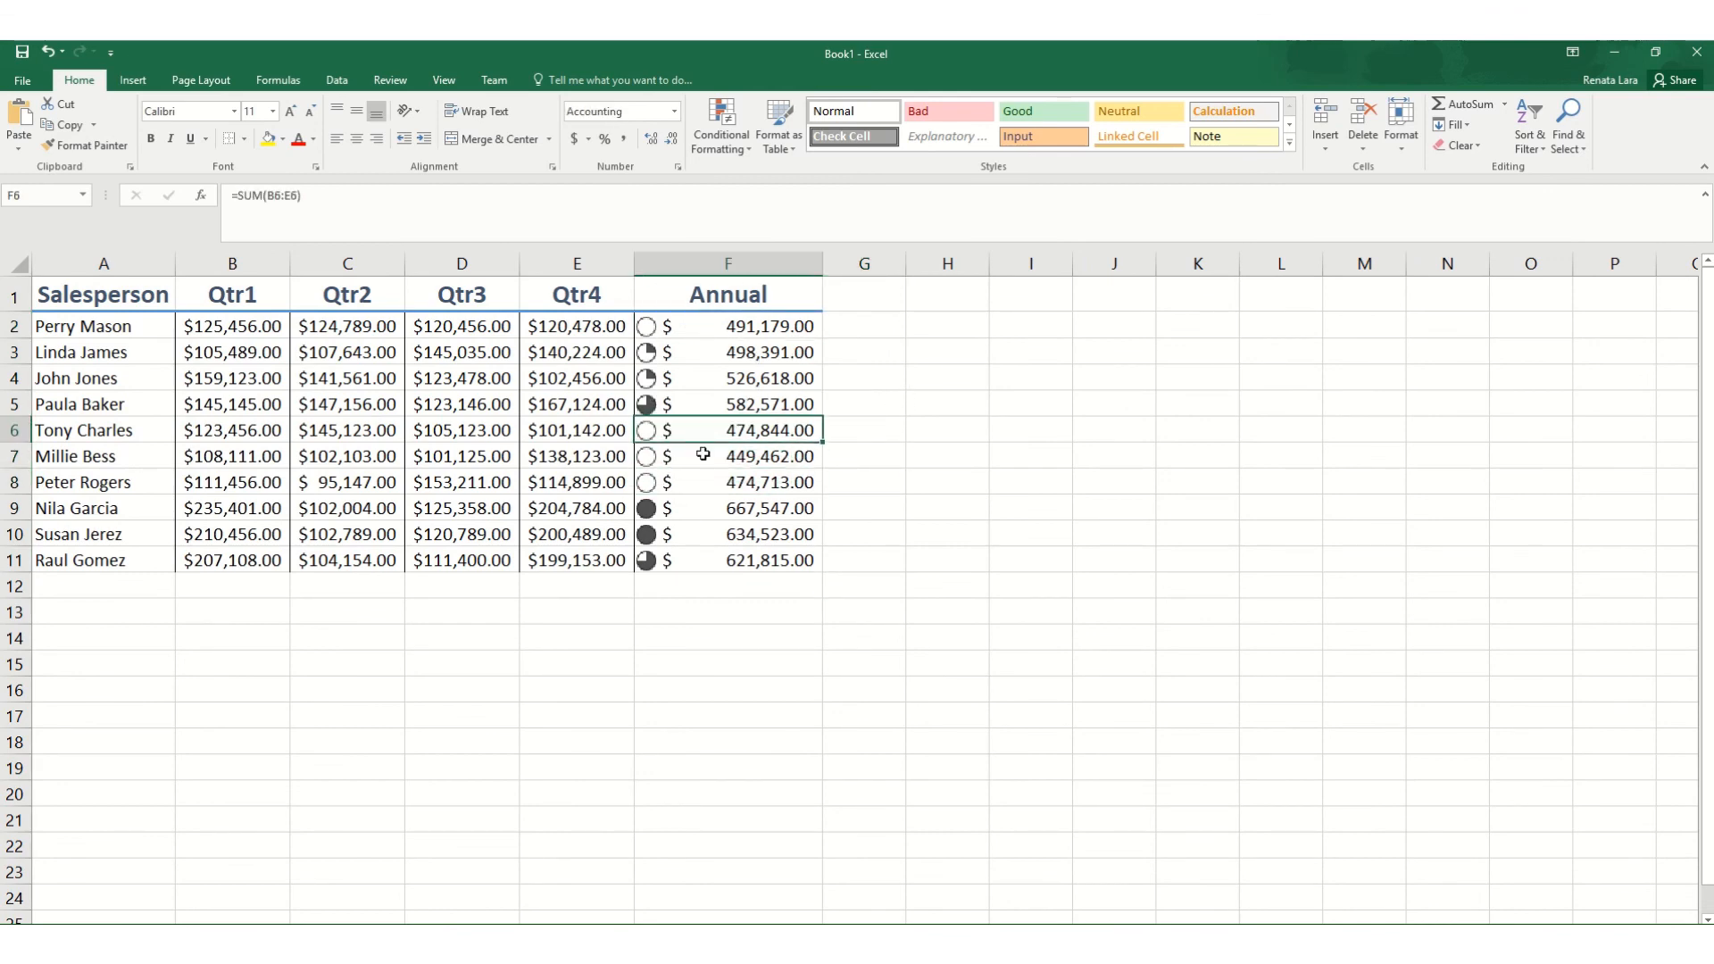
{"action": "left_click", "coordinate": [683, 381]}
{"action": "left_click", "coordinate": [686, 355]}
{"action": "left_click", "coordinate": [692, 403]}
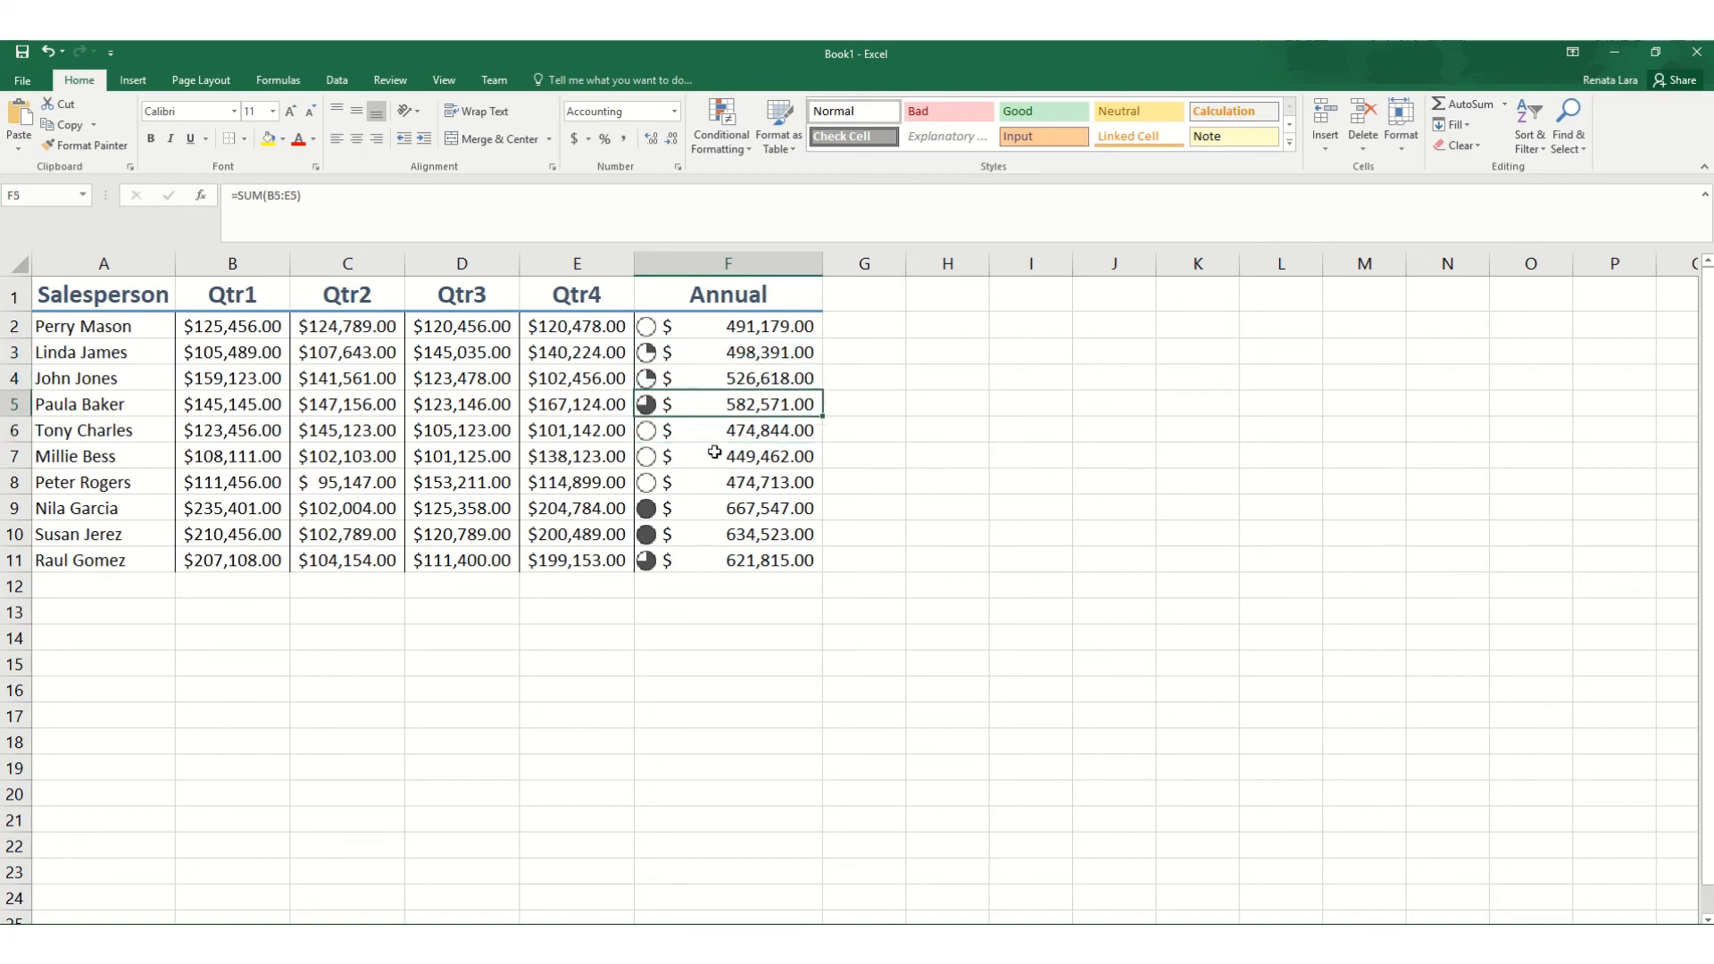
{"action": "left_click_drag", "start_coordinate": [690, 514], "coordinate": [694, 527]}
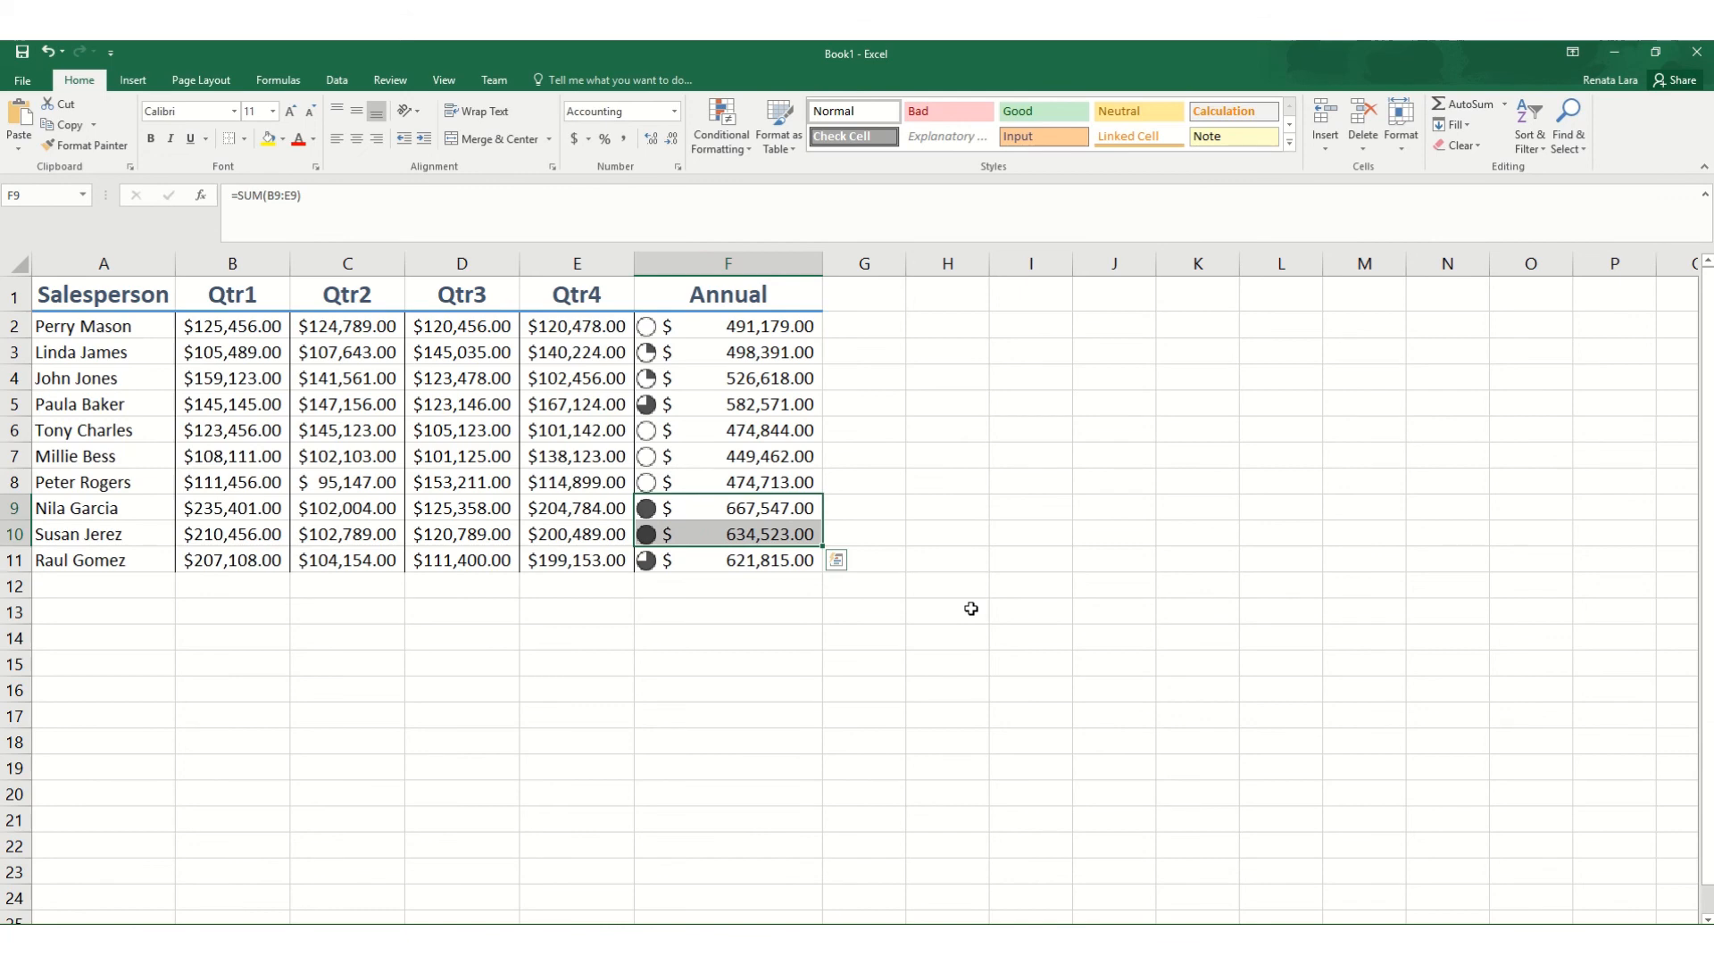
{"action": "scroll", "coordinate": [869, 571], "scroll_direction": "up", "scroll_amount": 1}
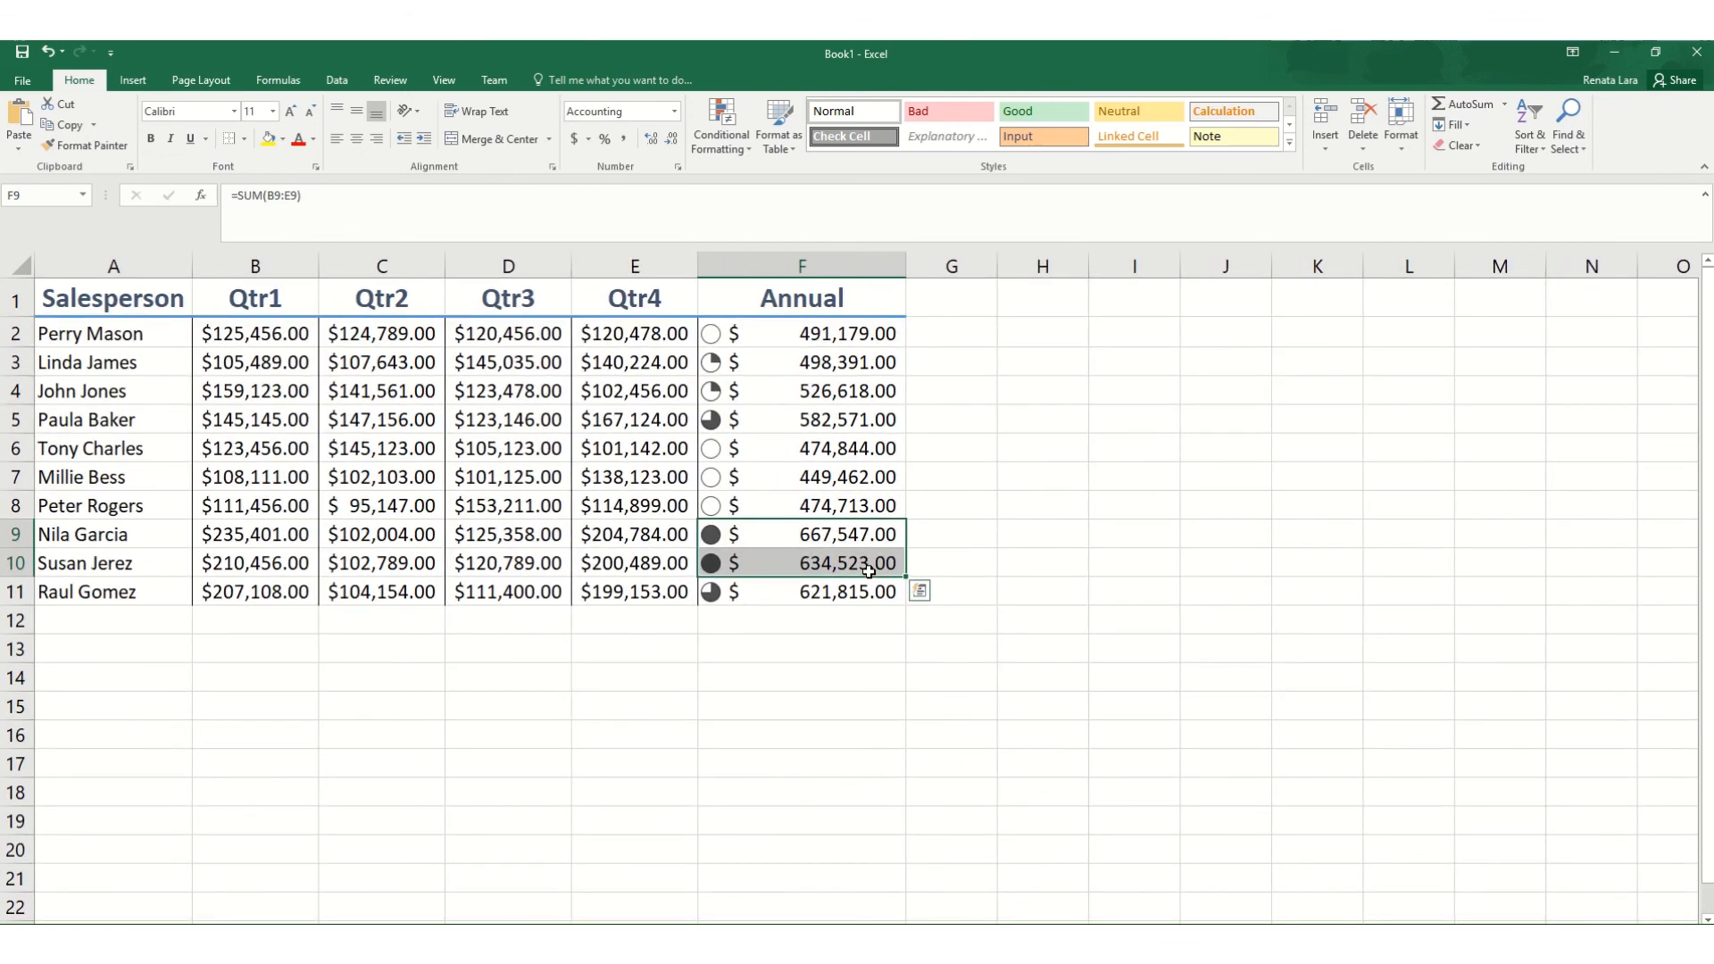
{"action": "scroll", "coordinate": [872, 325], "scroll_direction": "down", "scroll_amount": 2}
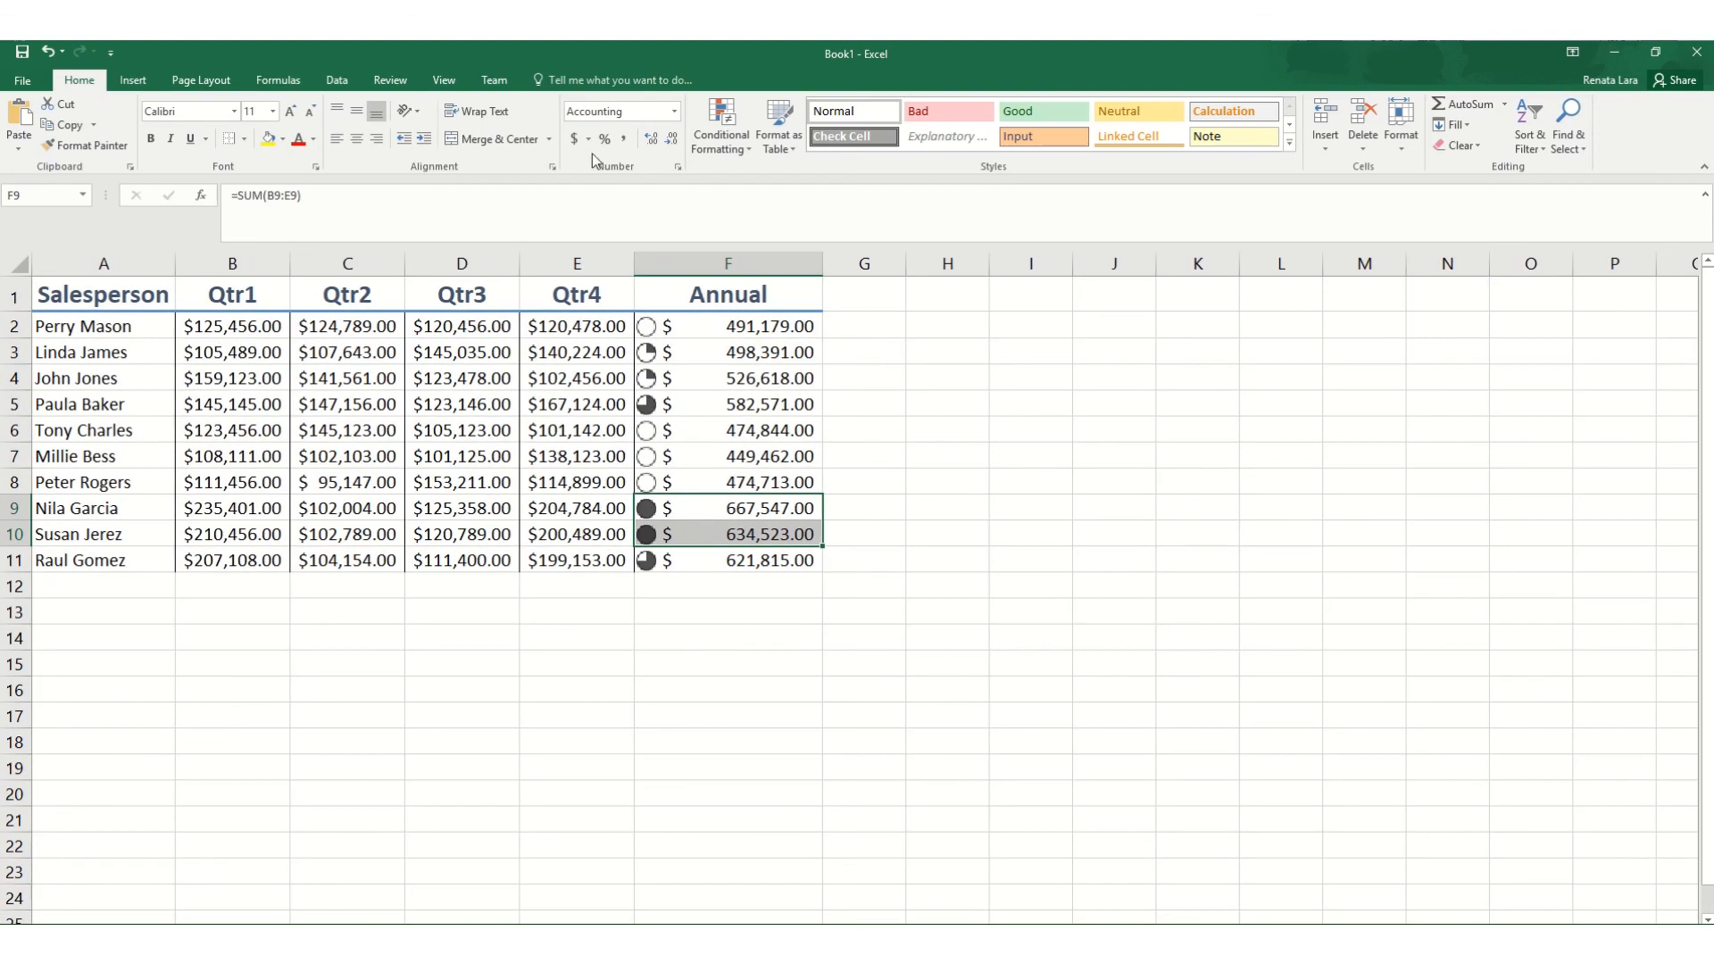
{"action": "scroll", "coordinate": [705, 339], "scroll_direction": "down", "scroll_amount": 1}
{"action": "scroll", "coordinate": [736, 294], "scroll_direction": "up", "scroll_amount": 1}
{"action": "scroll", "coordinate": [753, 310], "scroll_direction": "up", "scroll_amount": 1}
{"action": "left_click", "coordinate": [740, 136]}
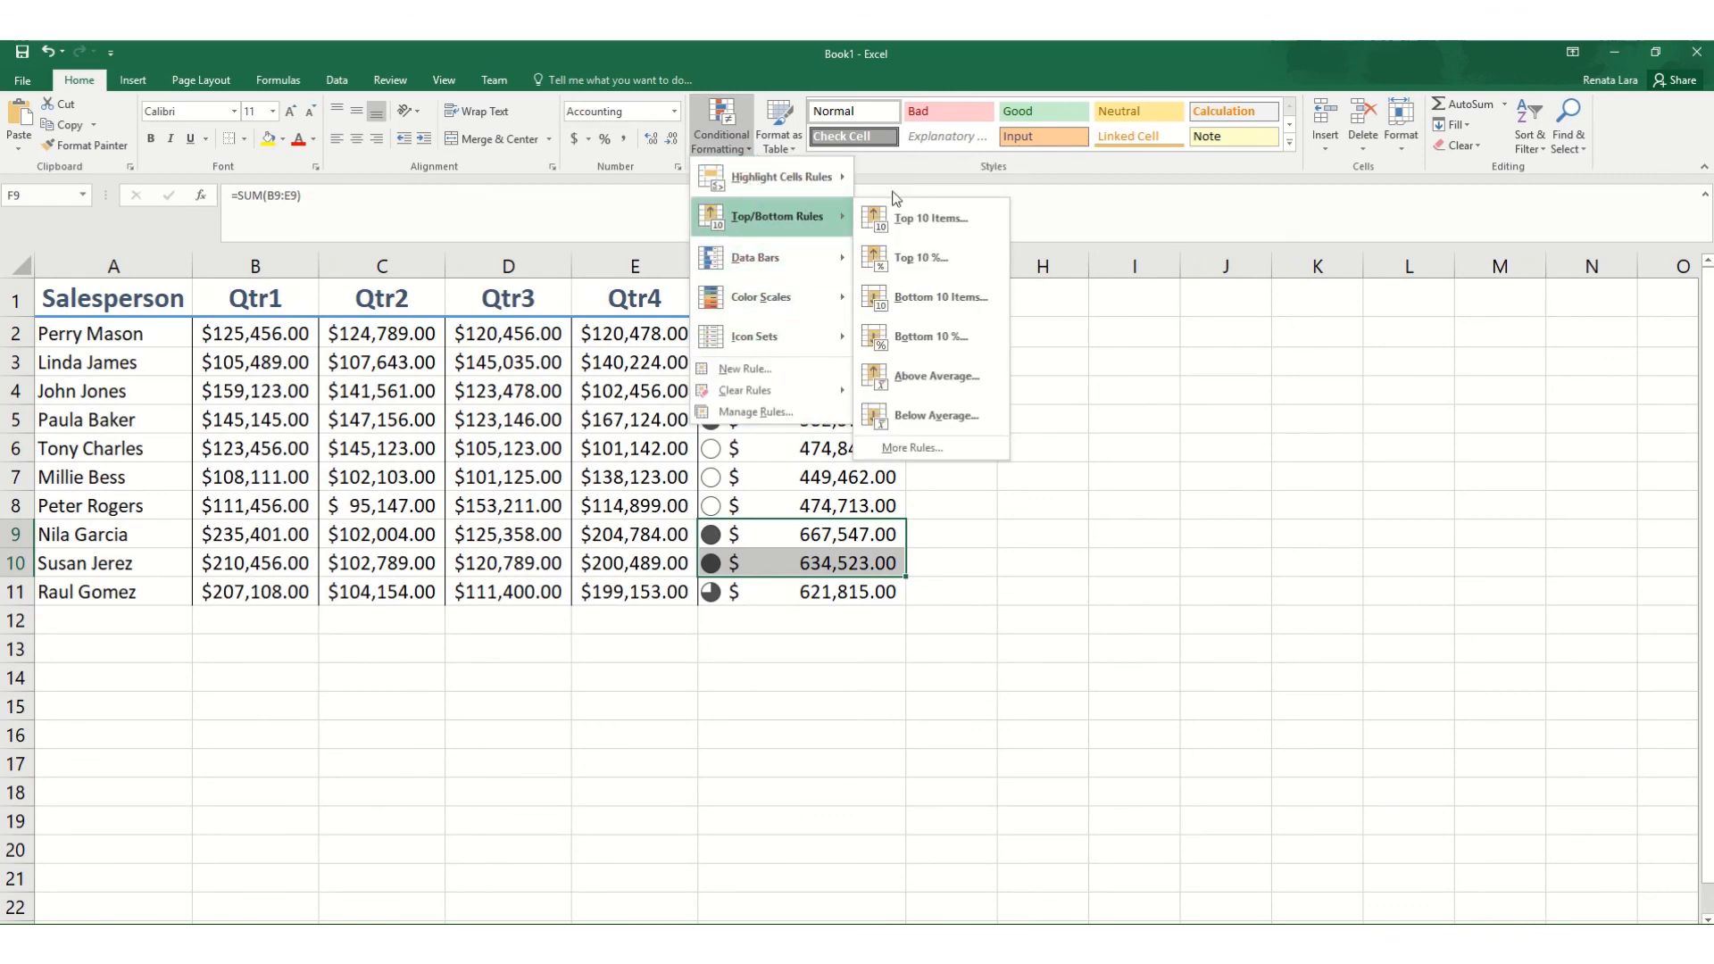
{"action": "mouse_move", "coordinate": [807, 338]}
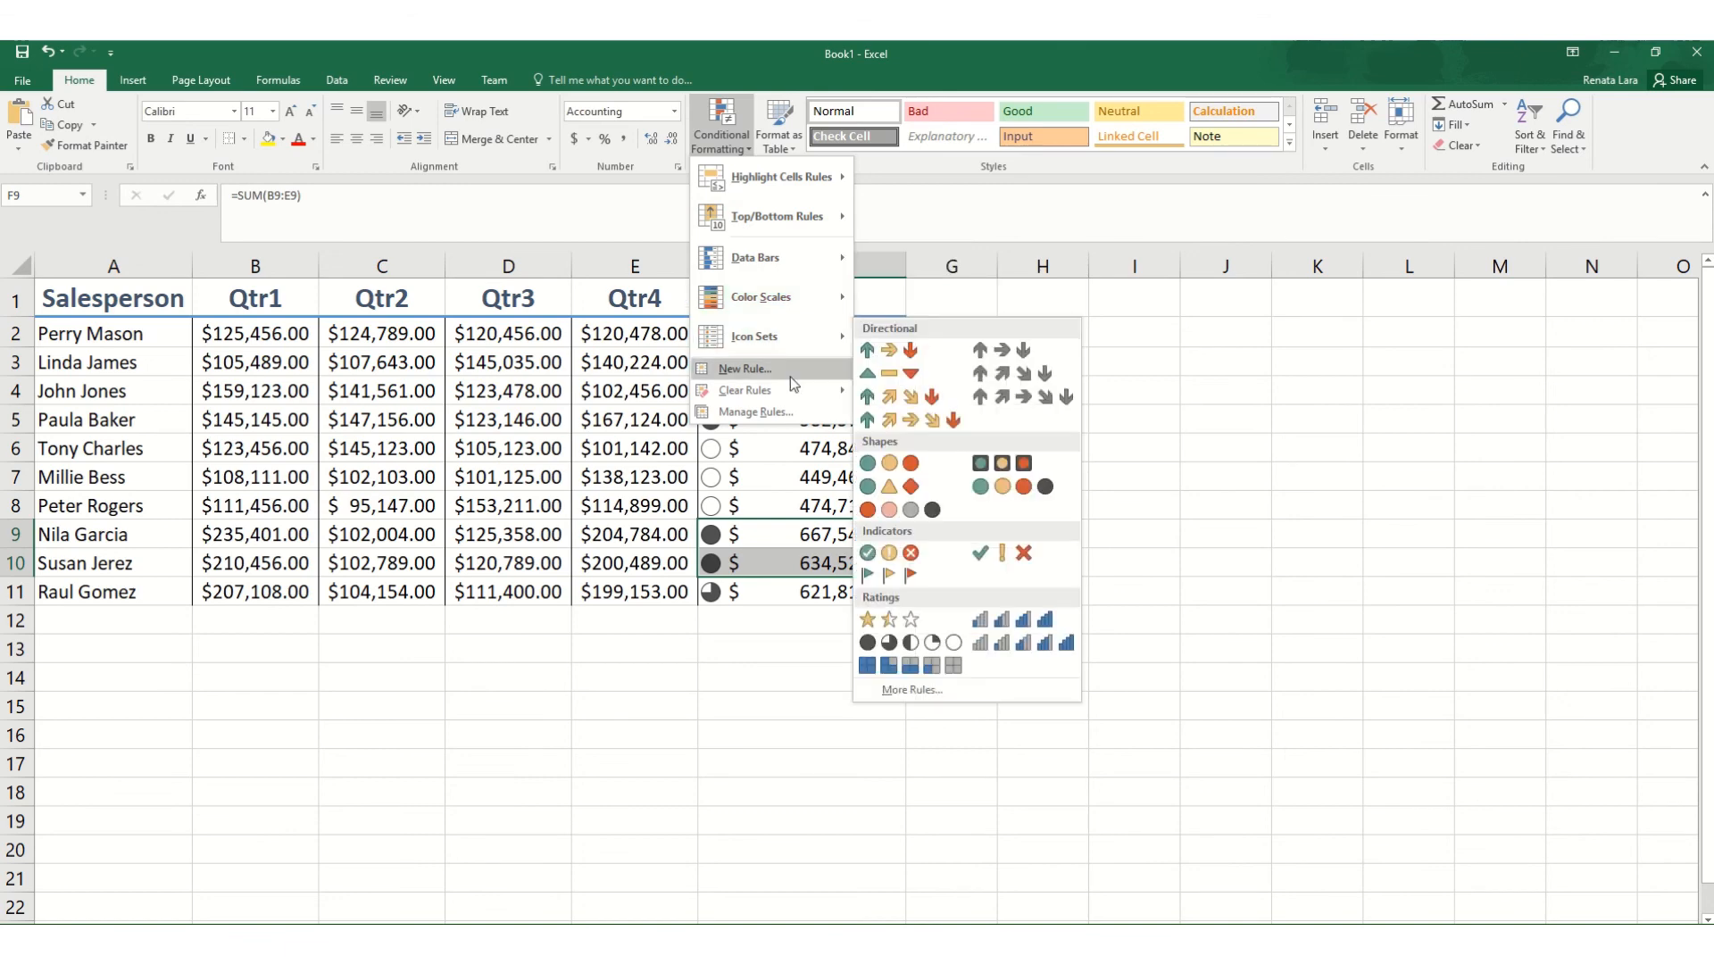
{"action": "mouse_move", "coordinate": [770, 390]}
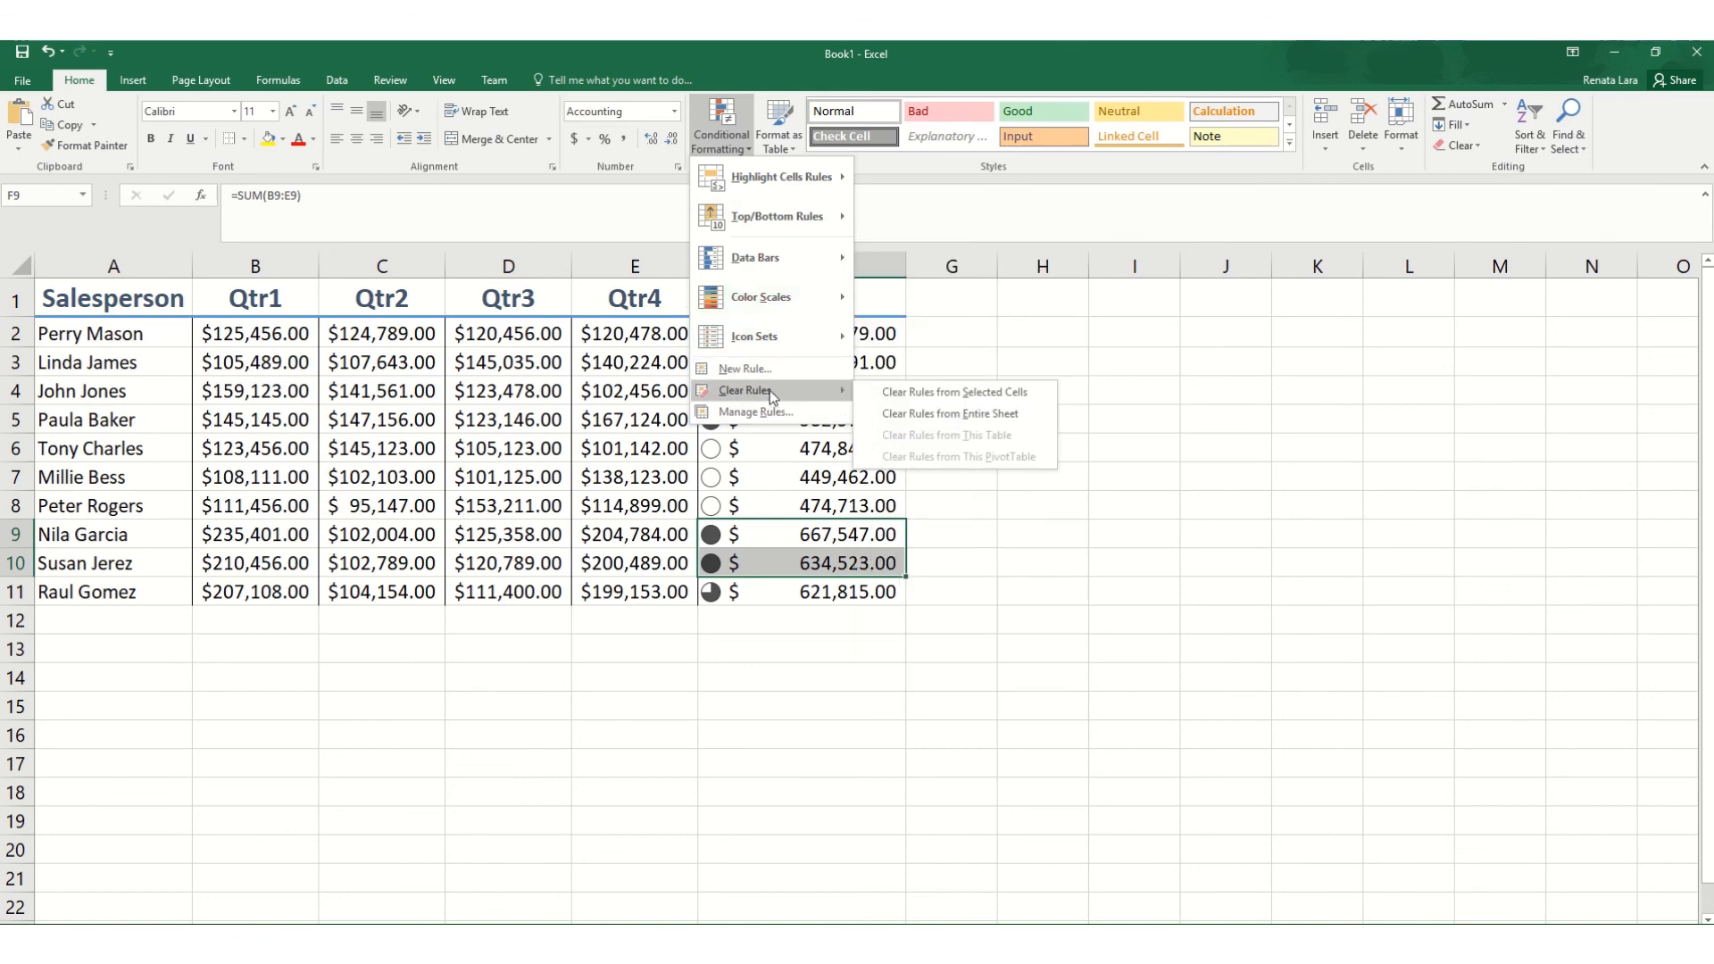
{"action": "key", "text": "Escape"}
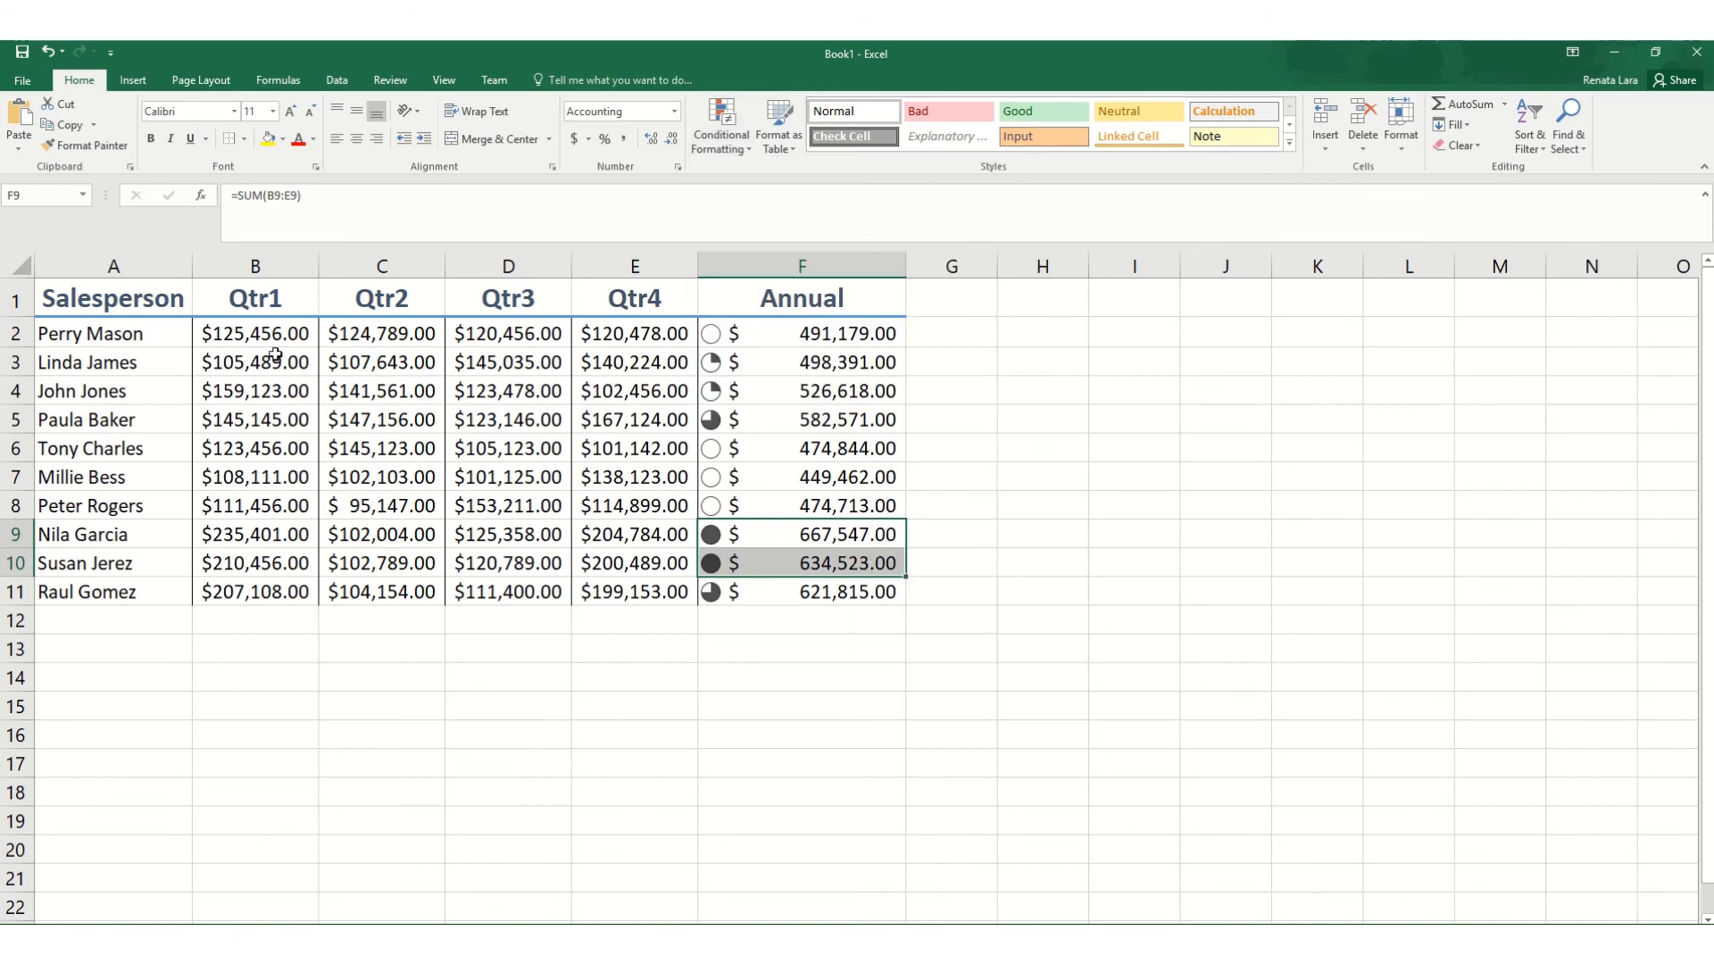
- Select the quarterly sales figures in B2:E11
{"action": "left_click_drag", "start_coordinate": [279, 334], "coordinate": [636, 589]}
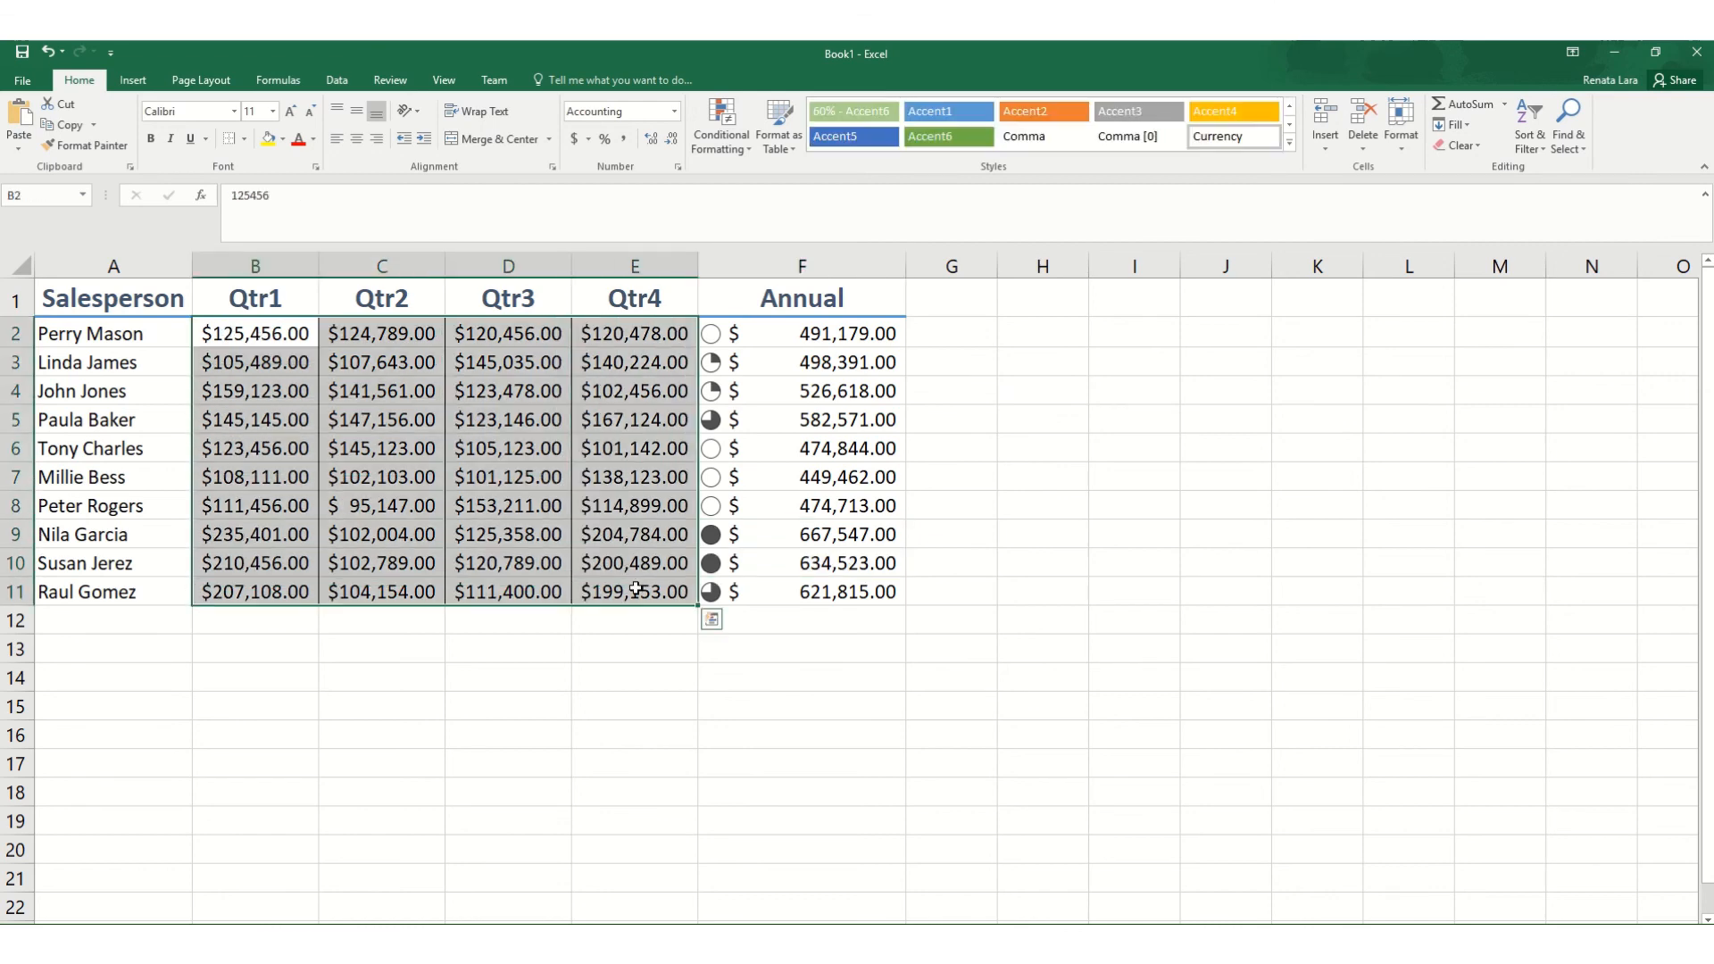